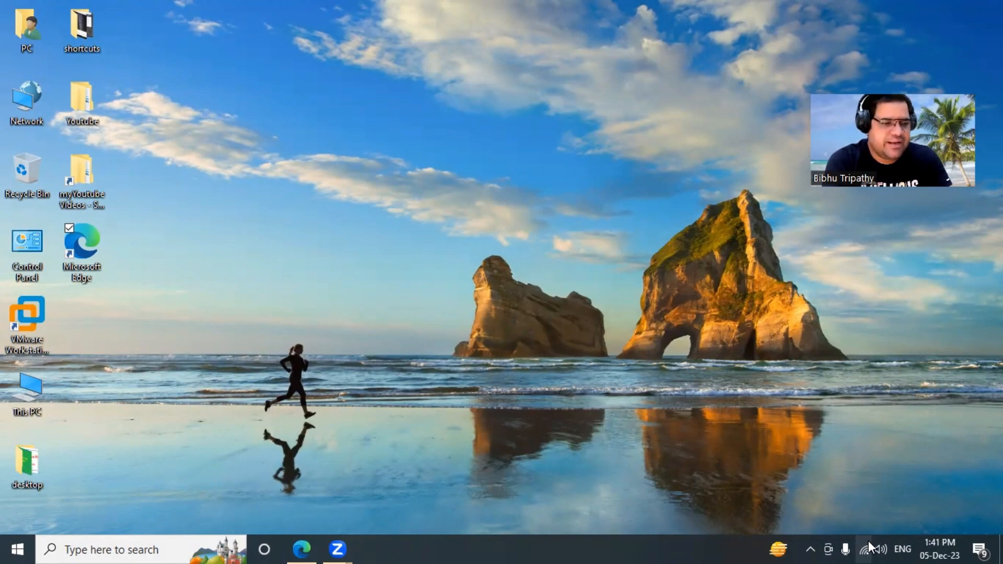
Open Microsoft Edge and move its window so that the page is clear of the webcam overlay.
{"action": "key", "text": "super"}
{"action": "key", "text": "super"}
{"action": "key", "text": "super"}
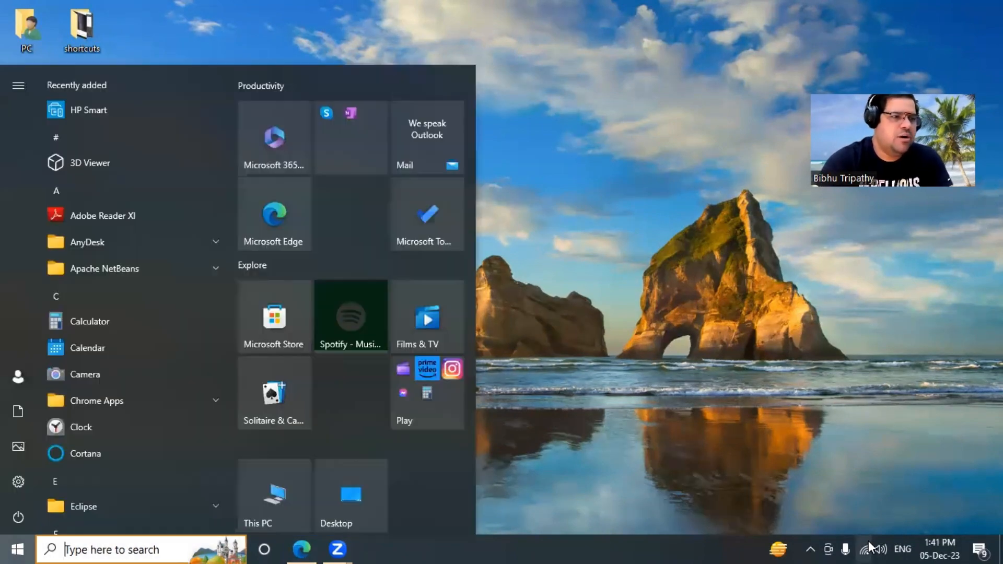
{"action": "left_click", "coordinate": [282, 210]}
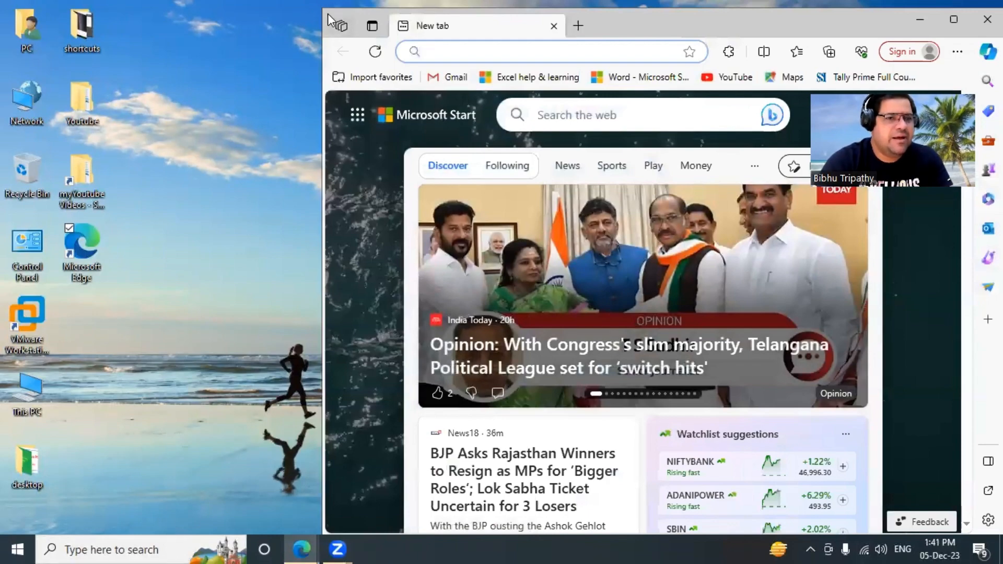
{"action": "left_click_drag", "start_coordinate": [328, 16], "coordinate": [95, 64]}
Search the web for "google docs" and open the Google Docs result.
{"action": "type", "text": "goo"}
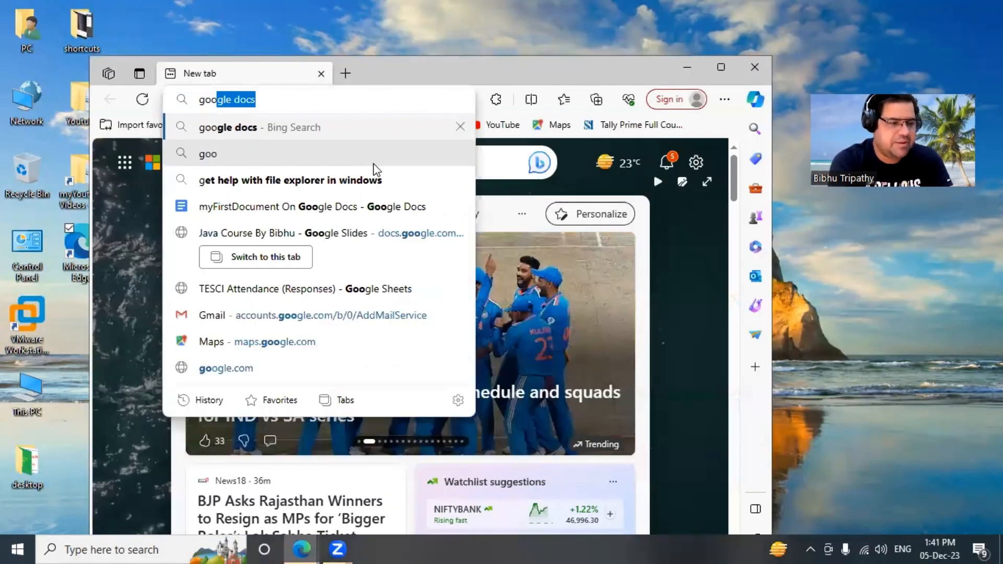
{"action": "type", "text": "gle d"}
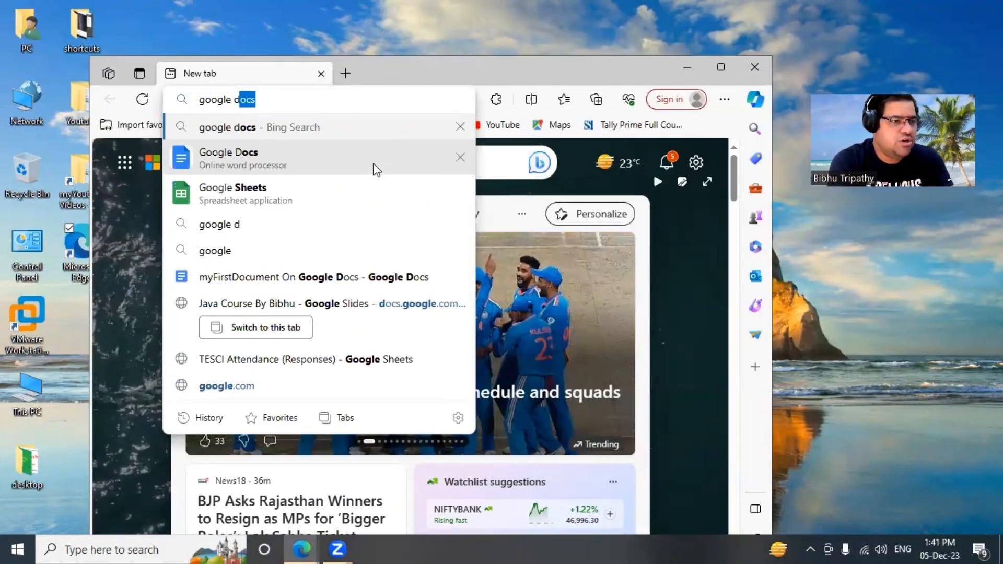
{"action": "type", "text": "ocs"}
{"action": "key", "text": "Return"}
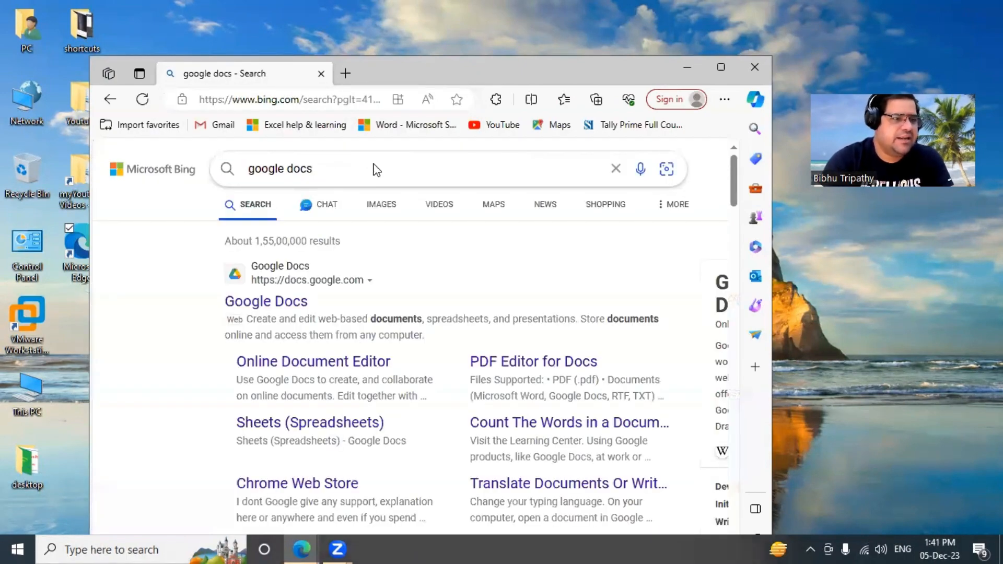
{"action": "left_click", "coordinate": [280, 307]}
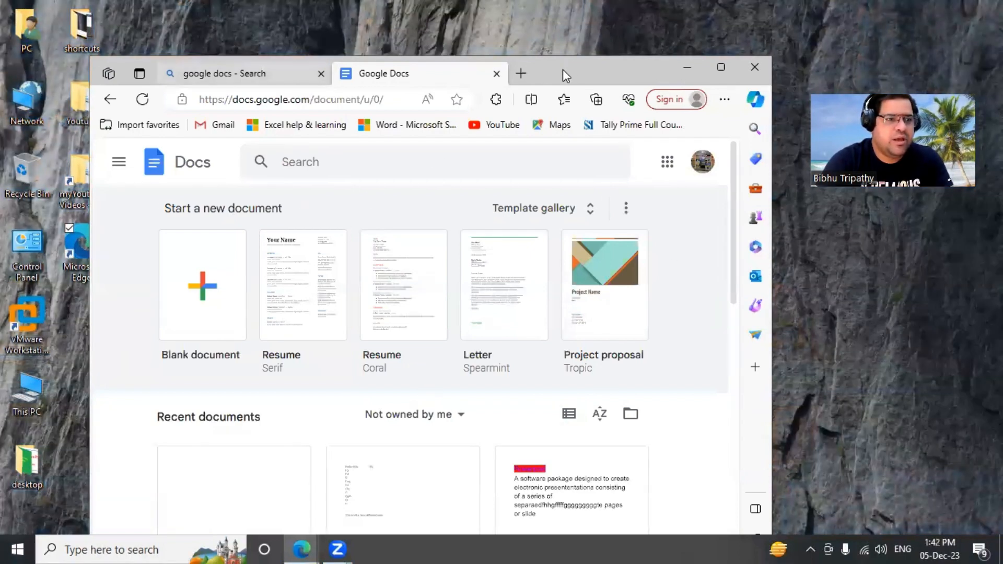
Open "myFirstDocument On Google Docs" from the recent documents and maximize the browser window.
{"action": "left_click_drag", "start_coordinate": [562, 69], "coordinate": [521, 63]}
{"action": "scroll", "coordinate": [163, 428], "scroll_direction": "down", "scroll_amount": 3}
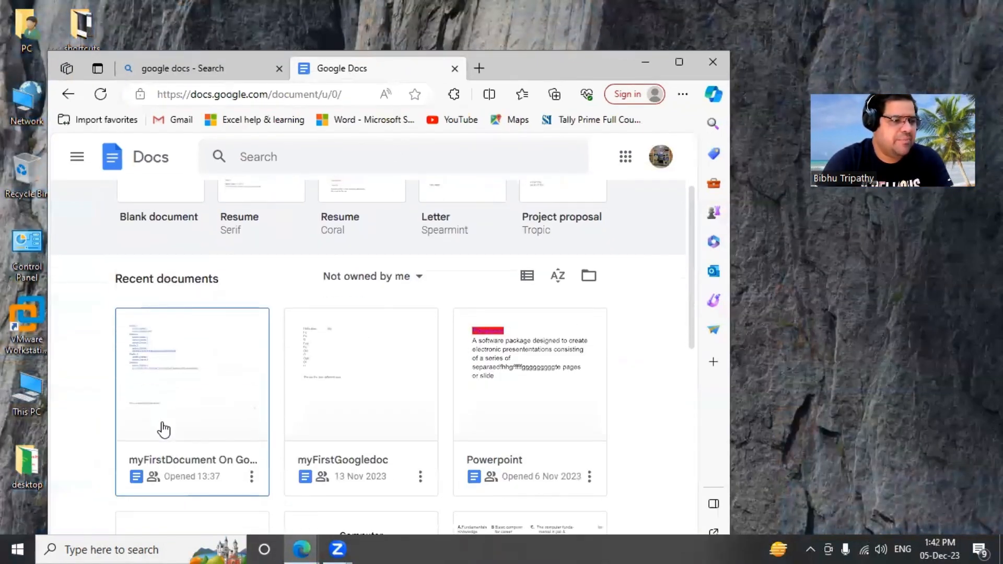
{"action": "left_click", "coordinate": [183, 404]}
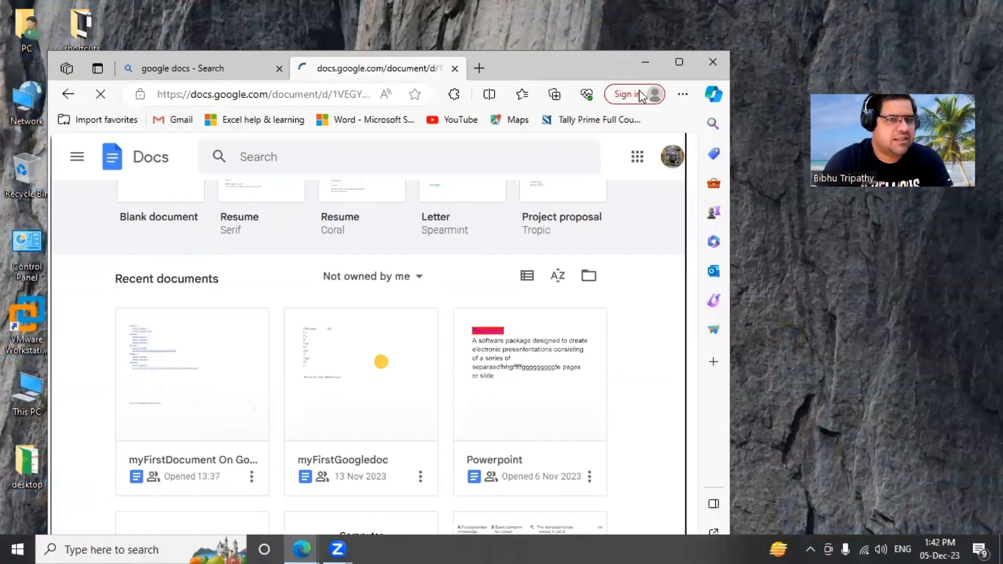
{"action": "left_click", "coordinate": [670, 60]}
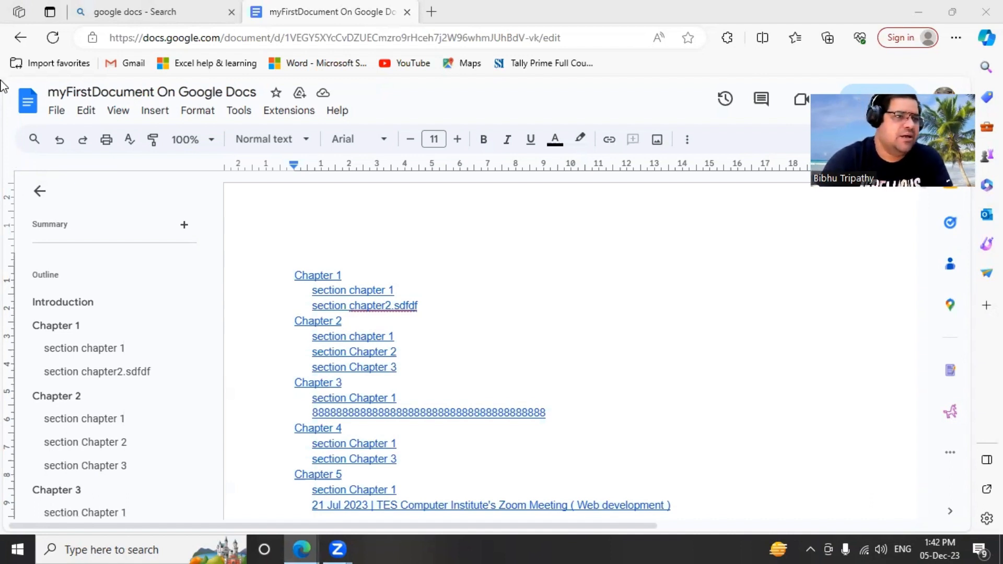
{"action": "left_click", "coordinate": [239, 116]}
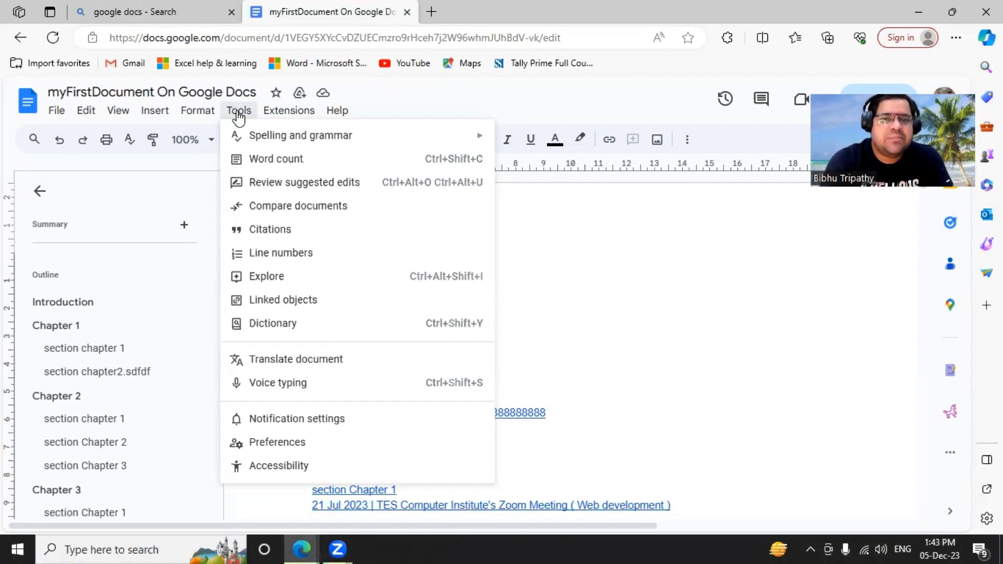
{"action": "left_click", "coordinate": [582, 296]}
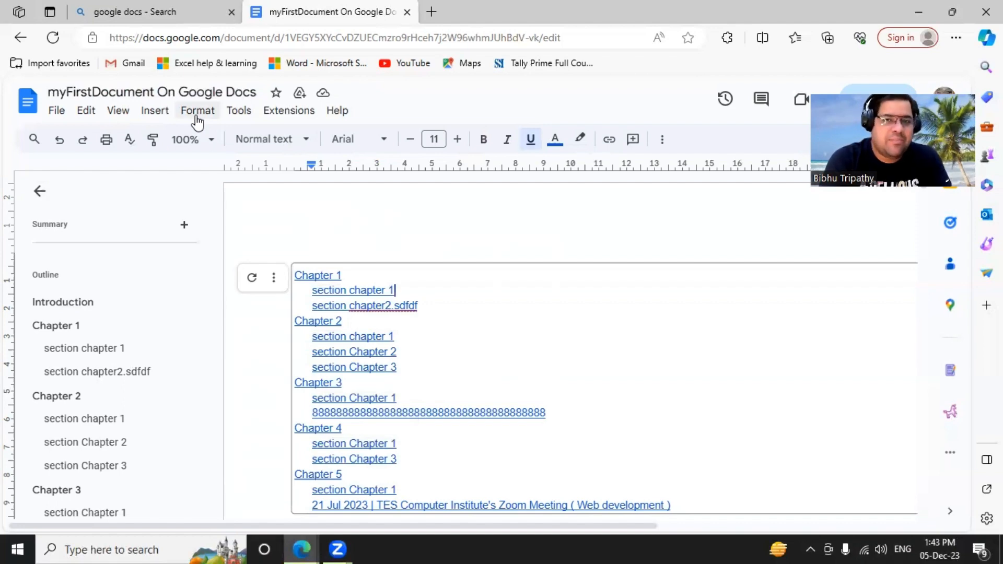
{"action": "left_click", "coordinate": [237, 117]}
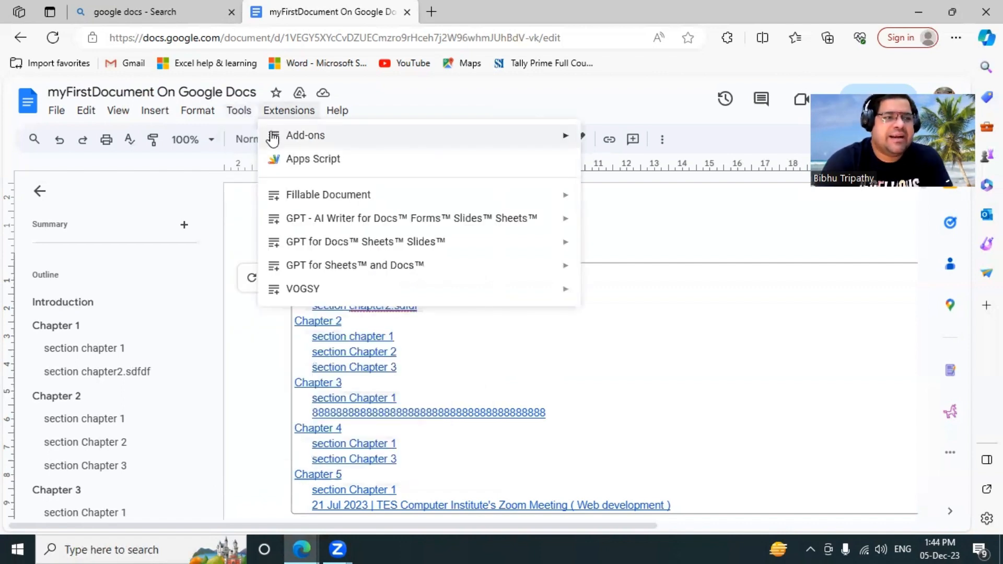
{"action": "mouse_move", "coordinate": [475, 137]}
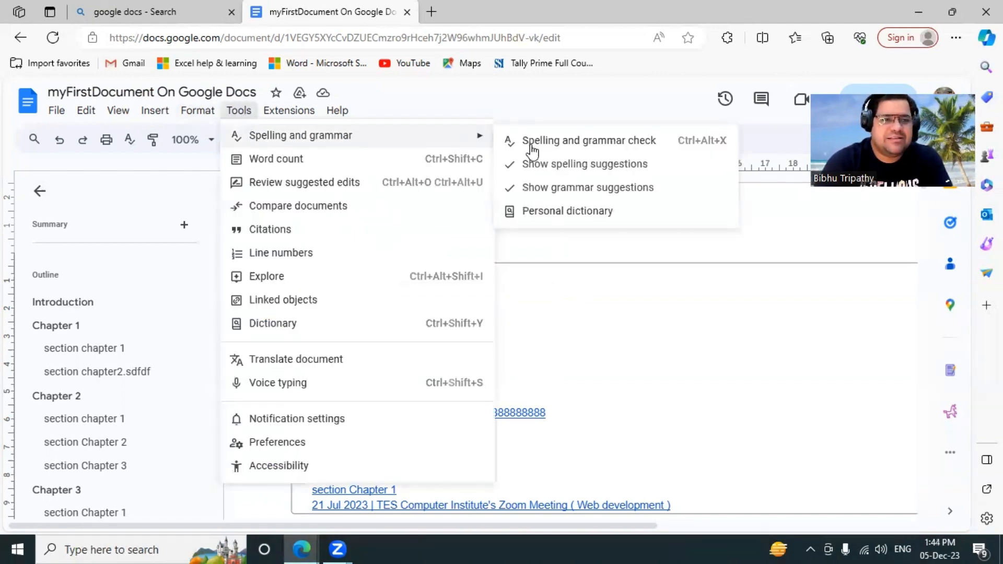
Insert several blank lines after the paragraph containing "Very Good" on page 2.
{"action": "scroll", "coordinate": [622, 387], "scroll_direction": "down", "scroll_amount": 4}
{"action": "left_click", "coordinate": [622, 376]}
{"action": "scroll", "coordinate": [616, 374], "scroll_direction": "up", "scroll_amount": 5}
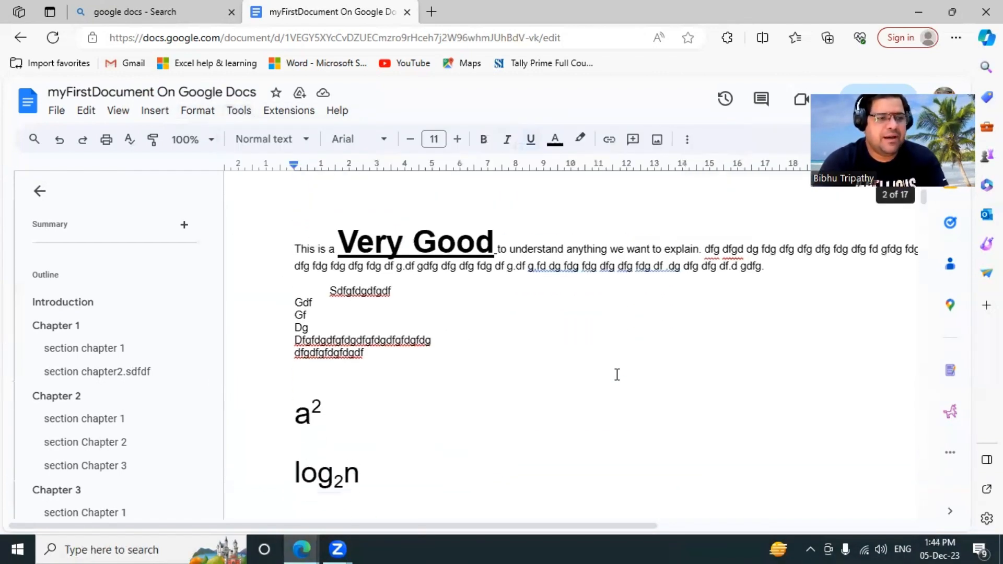
{"action": "left_click", "coordinate": [799, 264]}
{"action": "key", "text": "Return"}
{"action": "key", "text": "Return"}
{"action": "key", "text": "Return"}
{"action": "key", "text": "Return"}
{"action": "key", "text": "Return"}
{"action": "key", "text": "Return"}
{"action": "key", "text": "Return"}
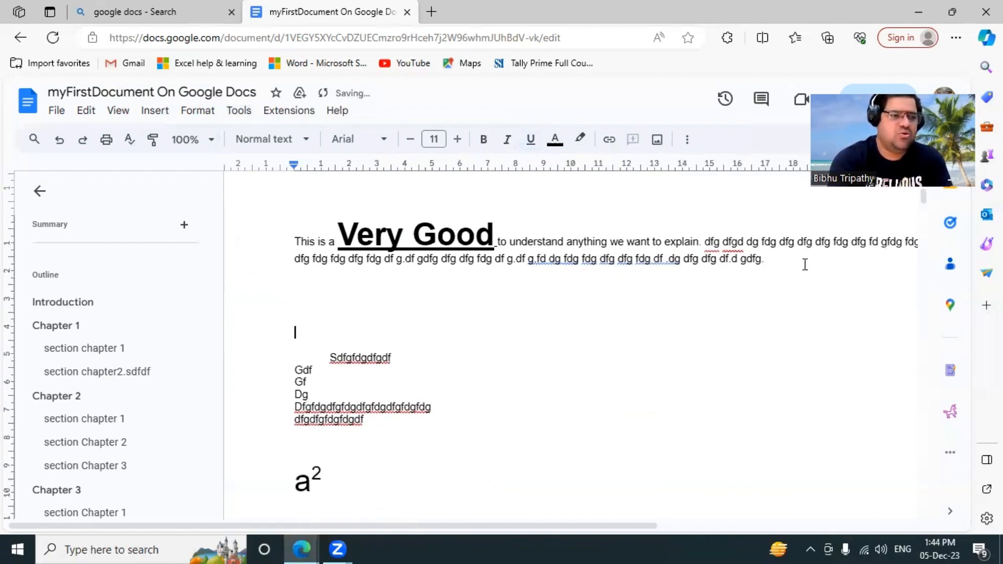
Enter the misspelled sentence "I am very weel." on the blank lines below the "Very Good" paragraph and start a new line.
{"action": "type", "text": "I"}
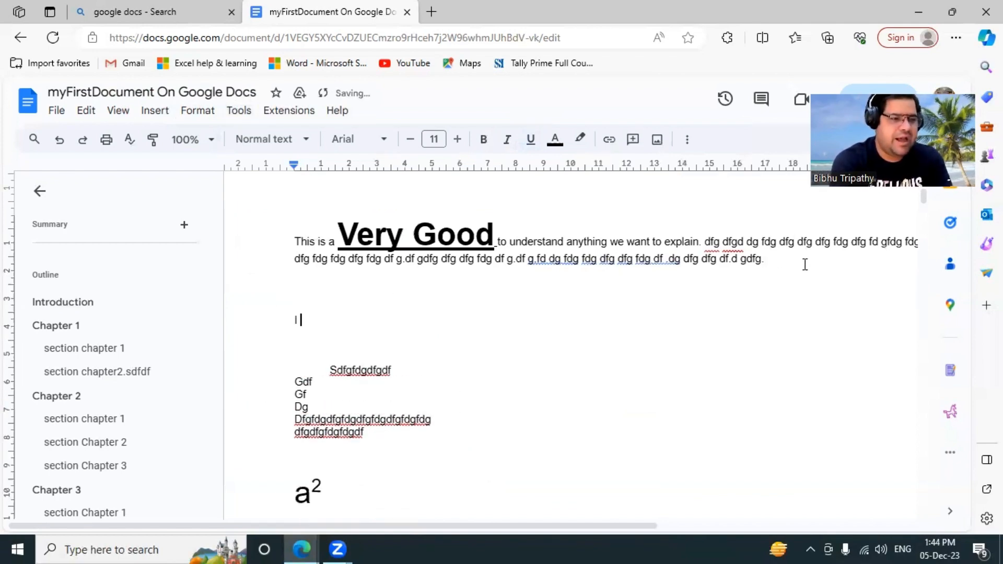
{"action": "type", "text": " am very well"}
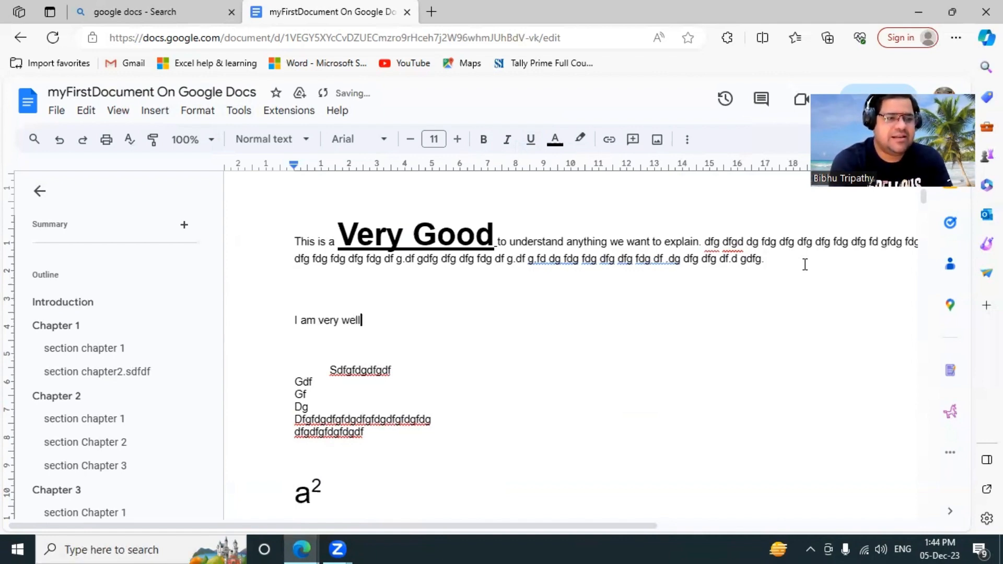
{"action": "key", "text": "BackSpace"}
{"action": "key", "text": "BackSpace"}
{"action": "type", "text": "el"}
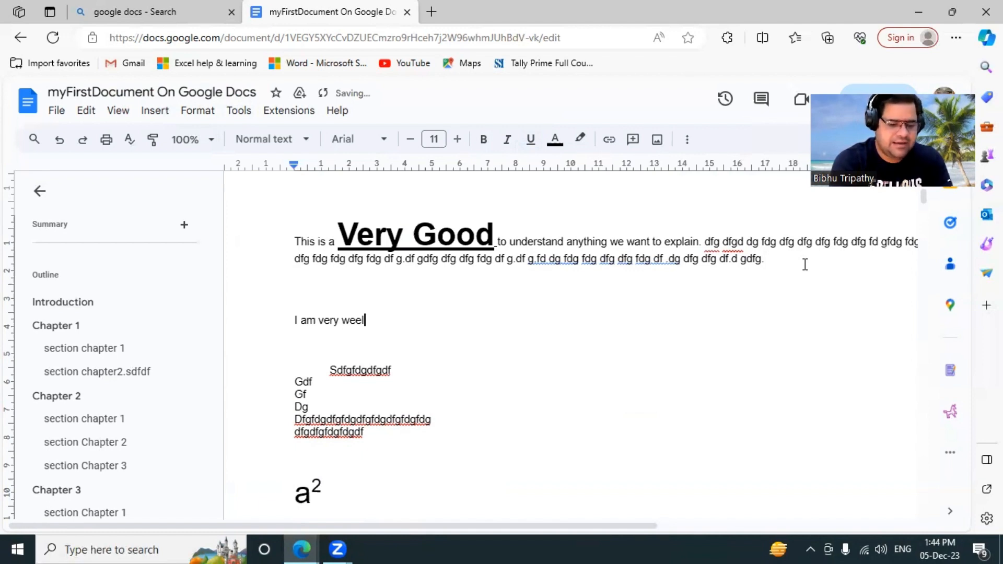
{"action": "type", "text": "."}
{"action": "key", "text": "Return"}
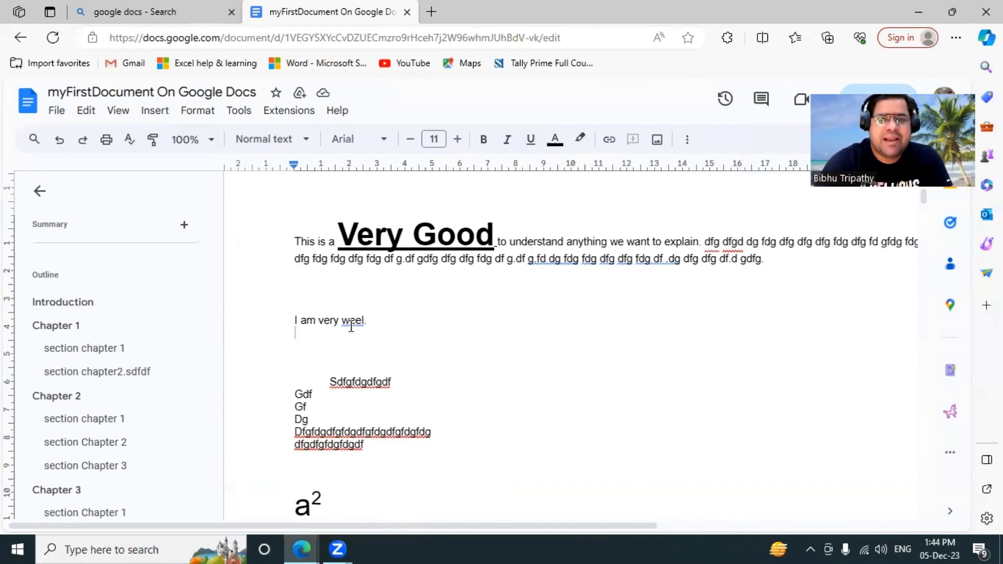
Open the detailed feedback form for the spelling suggestion on "weel", mark the suggestion as Correct, and cancel without sending.
{"action": "left_click", "coordinate": [356, 320]}
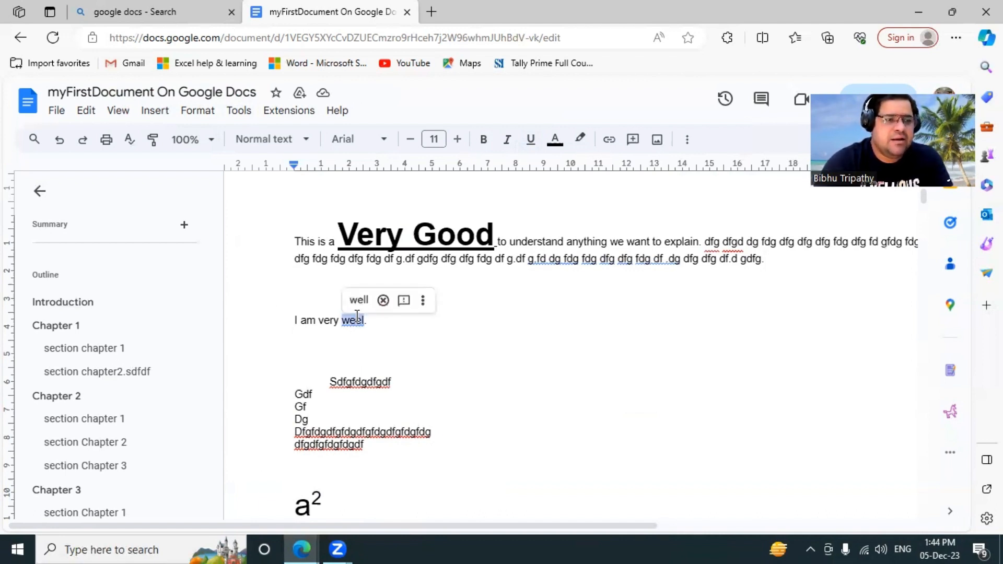
{"action": "left_click", "coordinate": [403, 302]}
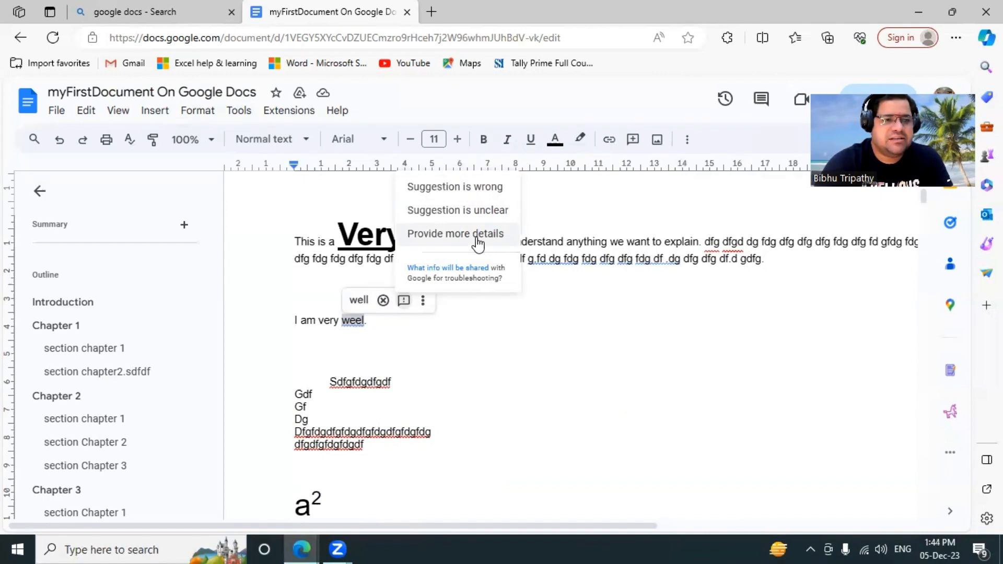
{"action": "left_click", "coordinate": [462, 239]}
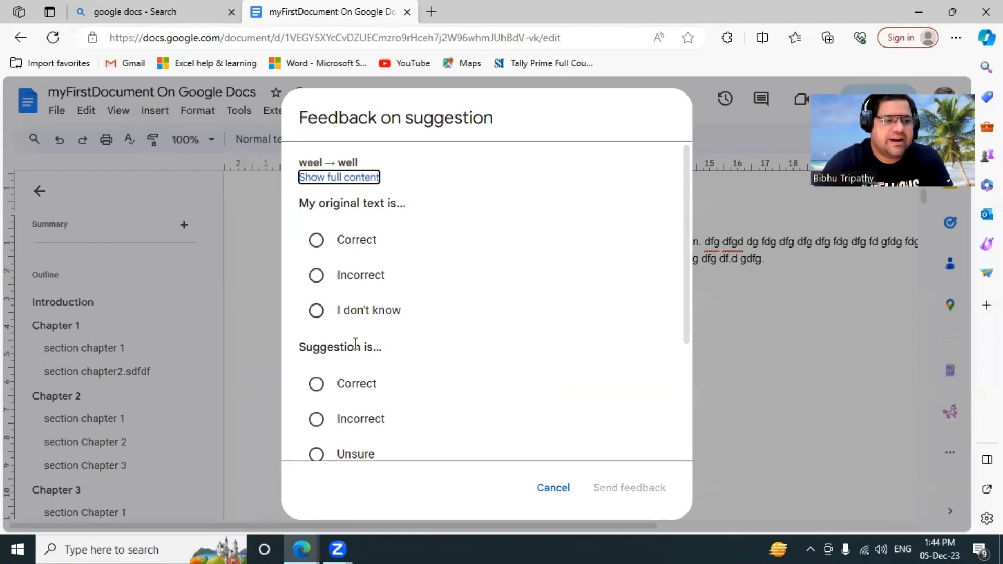
{"action": "scroll", "coordinate": [355, 345], "scroll_direction": "down", "scroll_amount": 2}
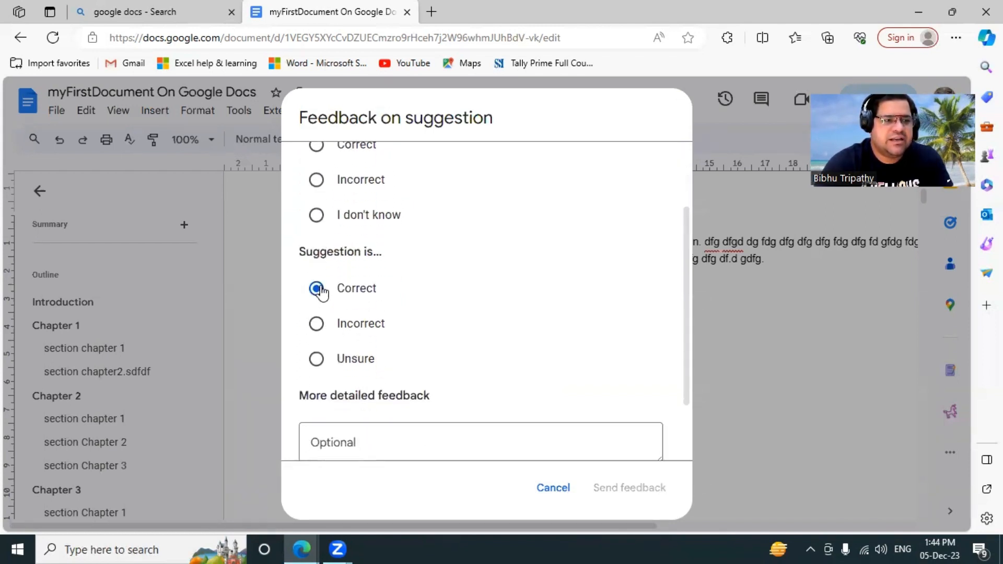
{"action": "scroll", "coordinate": [595, 384], "scroll_direction": "down", "scroll_amount": 2}
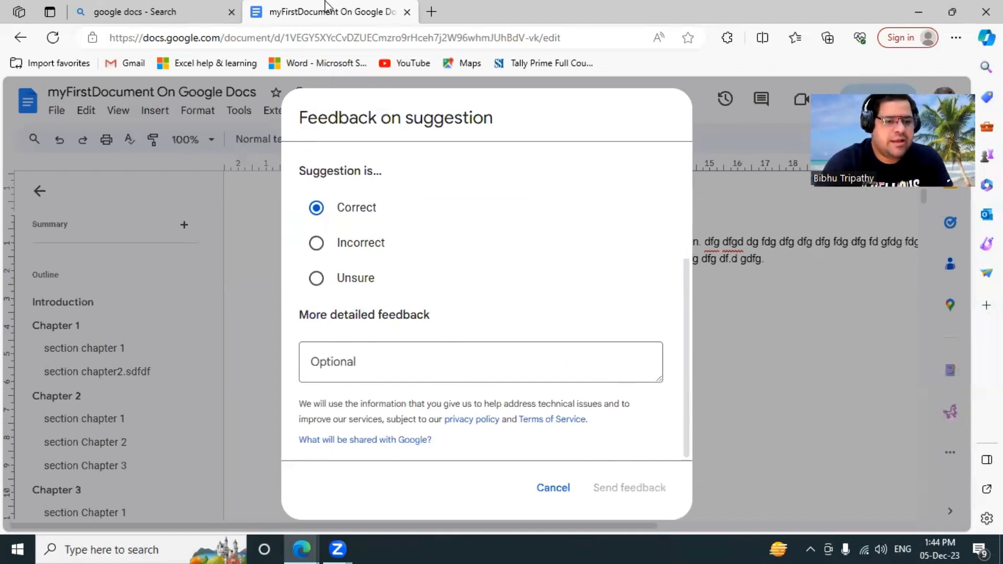
{"action": "left_click", "coordinate": [407, 378]}
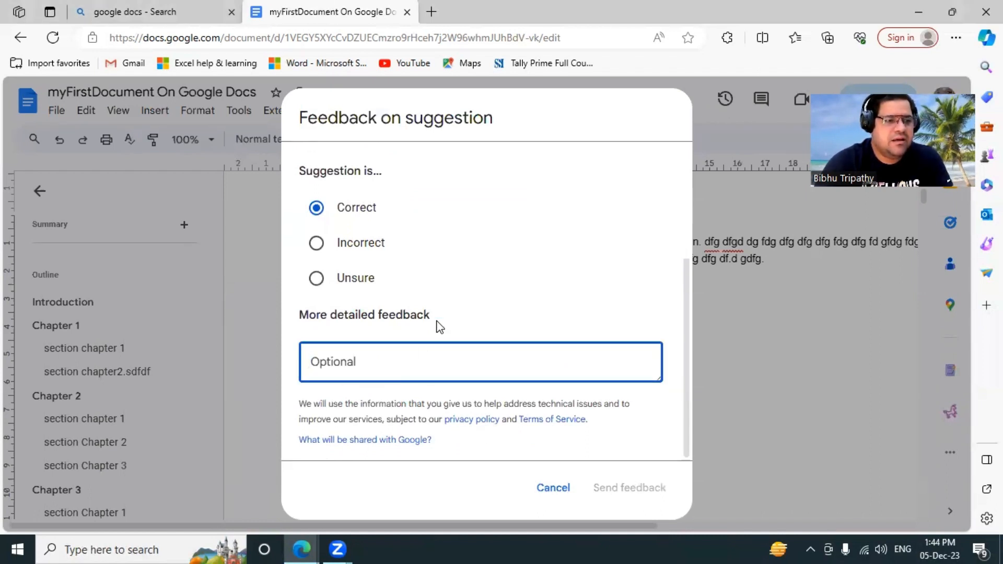
{"action": "scroll", "coordinate": [439, 327], "scroll_direction": "up", "scroll_amount": 3}
{"action": "left_click", "coordinate": [555, 489]}
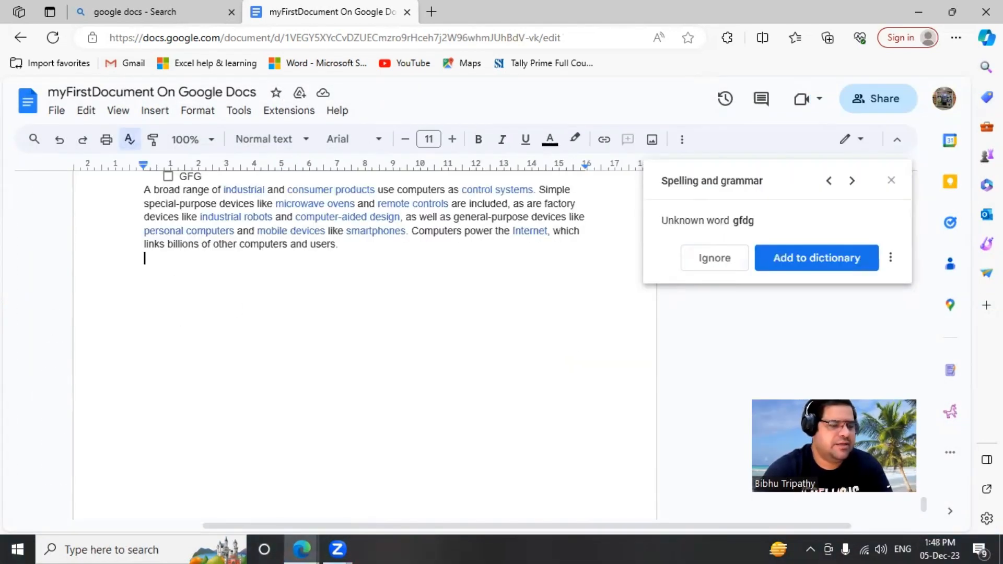
Enter the sentence "I unederstand this very well." below the last paragraph of the document, leaving blank space above it.
{"action": "key", "text": "Return"}
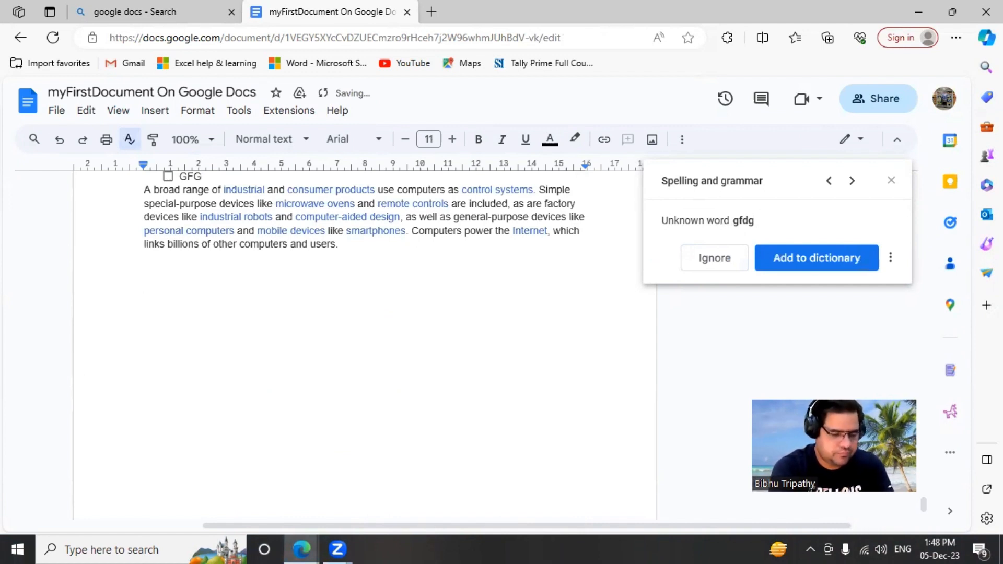
{"action": "type", "text": "!"}
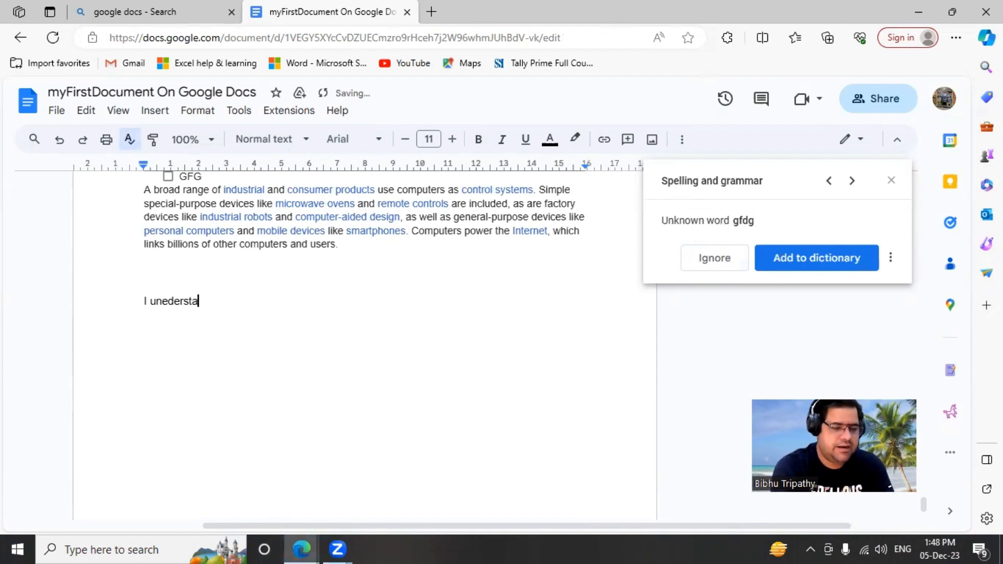
{"action": "type", "text": " unederstand this very well."}
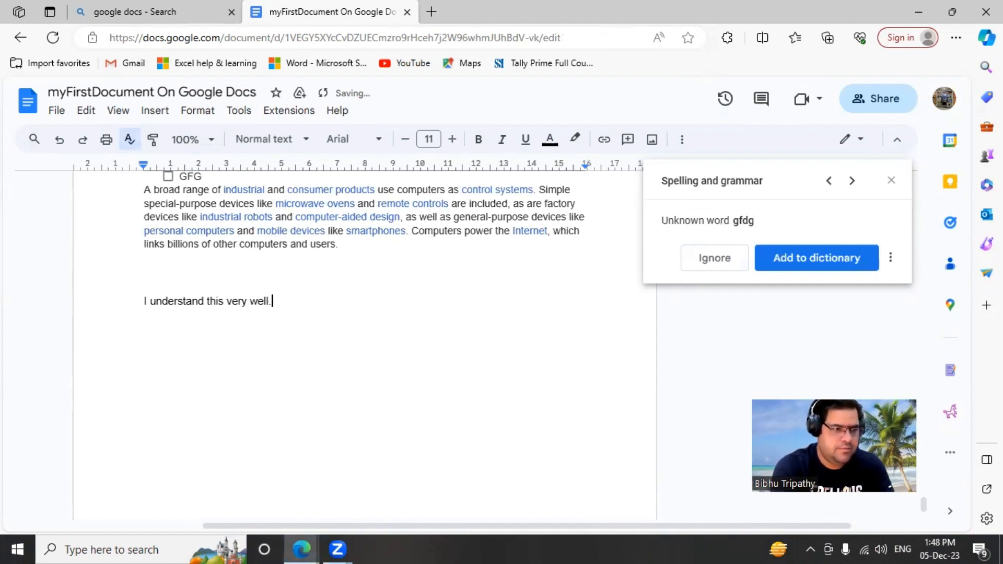
{"action": "key", "text": "Return"}
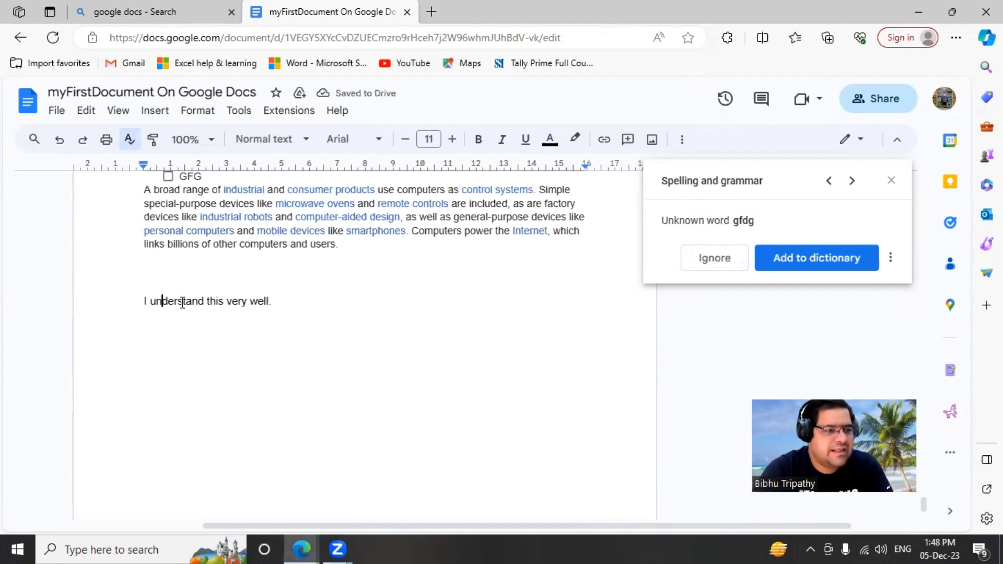
Insert an extra "e" into "understand" to make it "unederstand", and start a new line after the sentence.
{"action": "type", "text": "e"}
{"action": "left_click", "coordinate": [191, 355]}
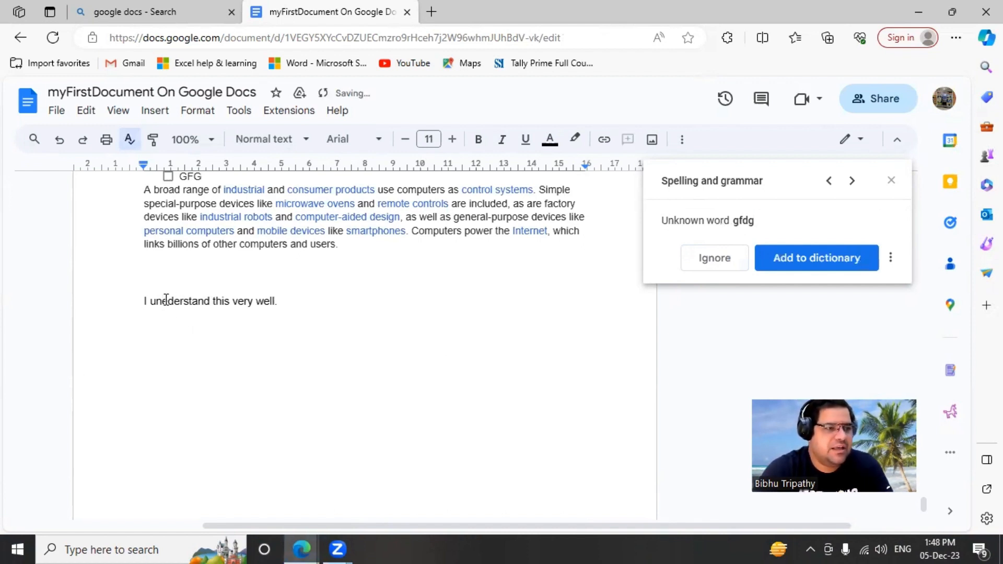
{"action": "left_click", "coordinate": [173, 330]}
{"action": "left_click", "coordinate": [291, 301]}
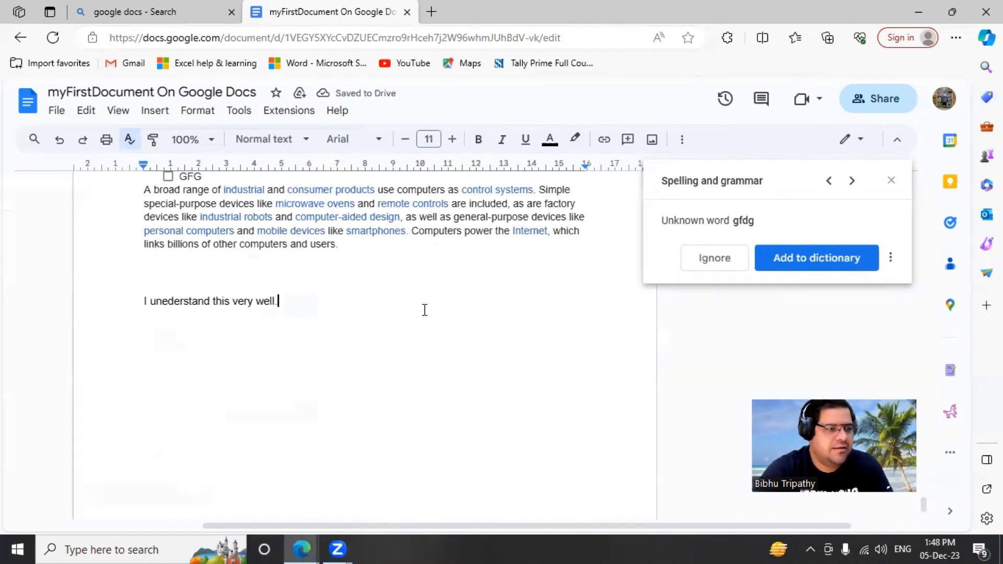
{"action": "key", "text": "Return"}
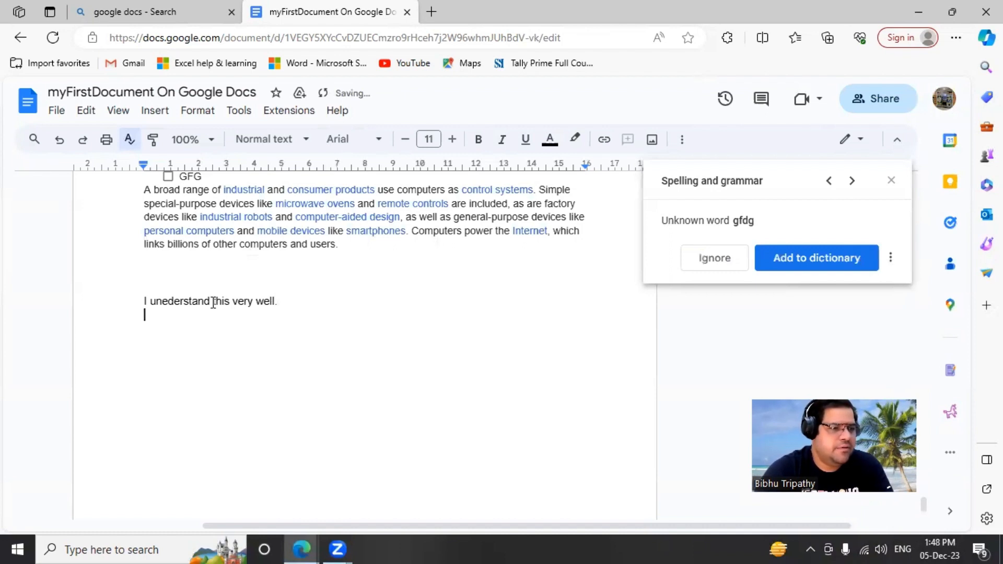
Replace "unederstand" in the last sentence with the misspelling "uniderstand" and place the cursor on the blank lines below.
{"action": "double_click", "coordinate": [194, 302]}
{"action": "key", "text": "BackSpace"}
{"action": "type", "text": "und"}
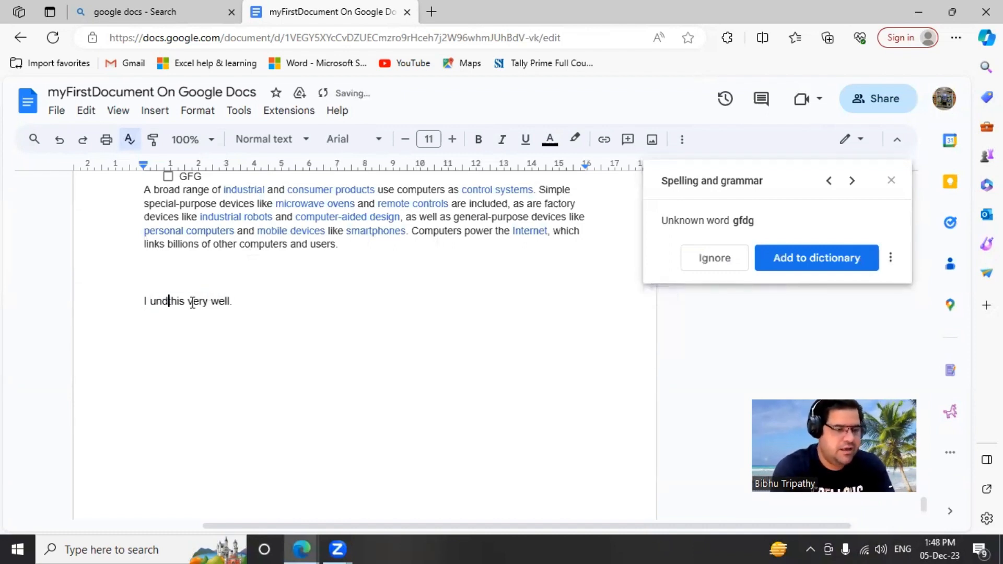
{"action": "type", "text": "e"}
{"action": "key", "text": "BackSpace"}
{"action": "key", "text": "BackSpace"}
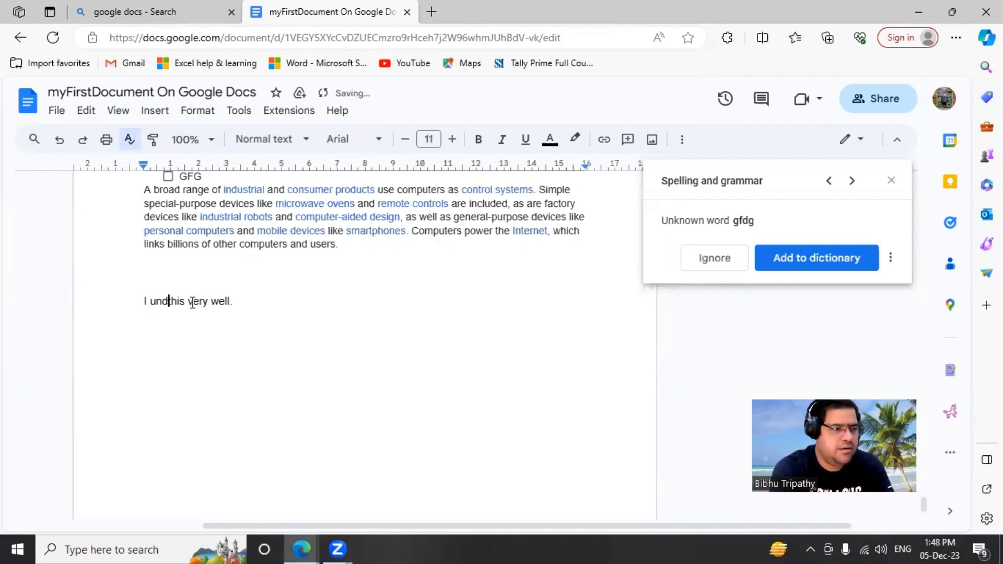
{"action": "type", "text": "iderstand"}
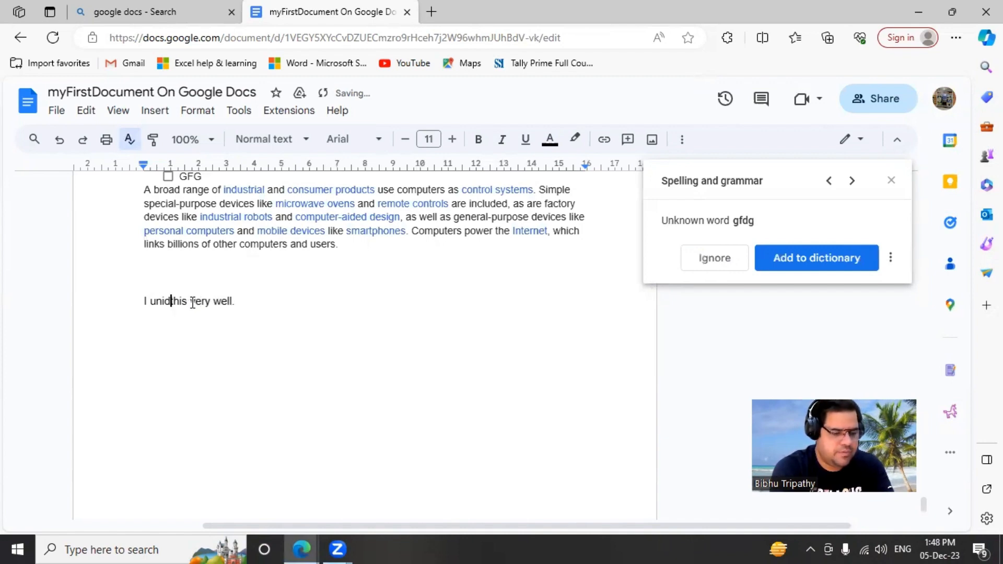
{"action": "left_click", "coordinate": [159, 363]}
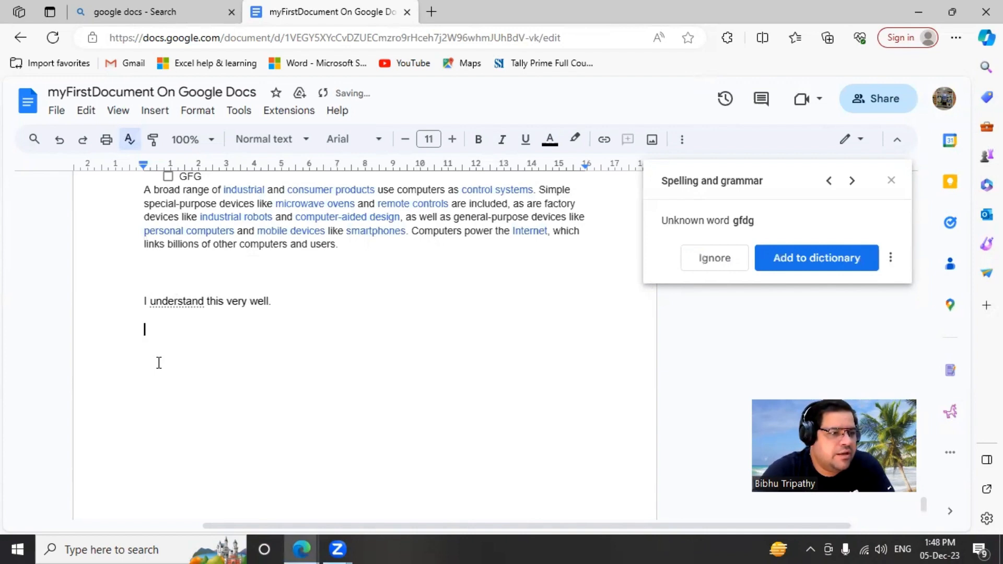
Insert an "i" into "understand" in the last sentence to make it "uniderstand", and start a new line after the sentence.
{"action": "left_click", "coordinate": [163, 301]}
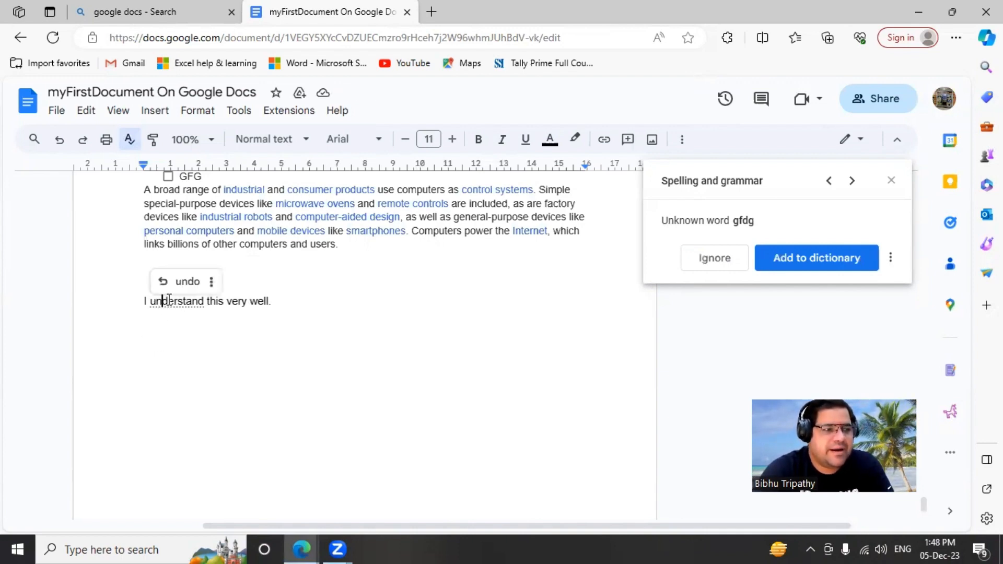
{"action": "type", "text": "i"}
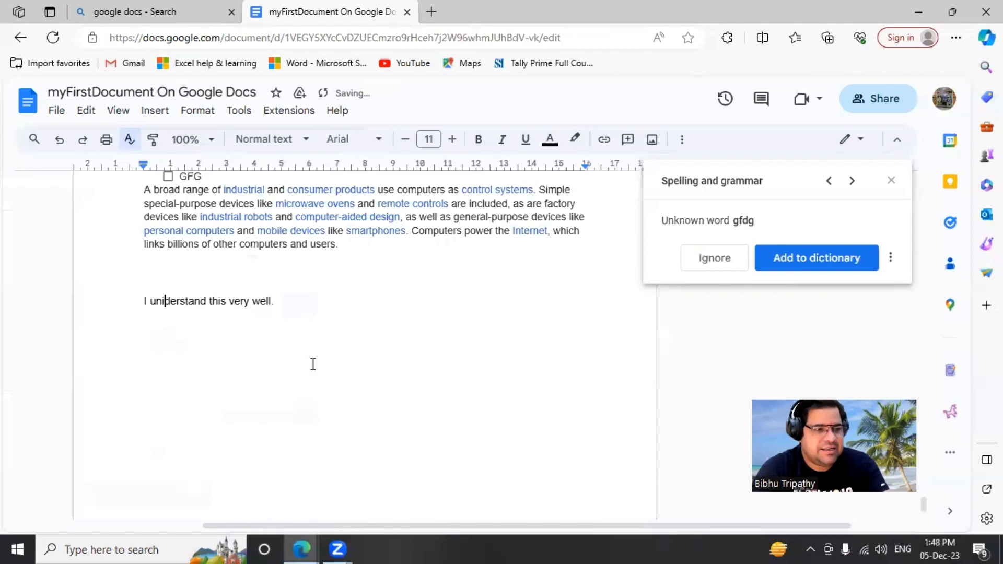
{"action": "left_click", "coordinate": [138, 343]}
{"action": "double_click", "coordinate": [189, 330]}
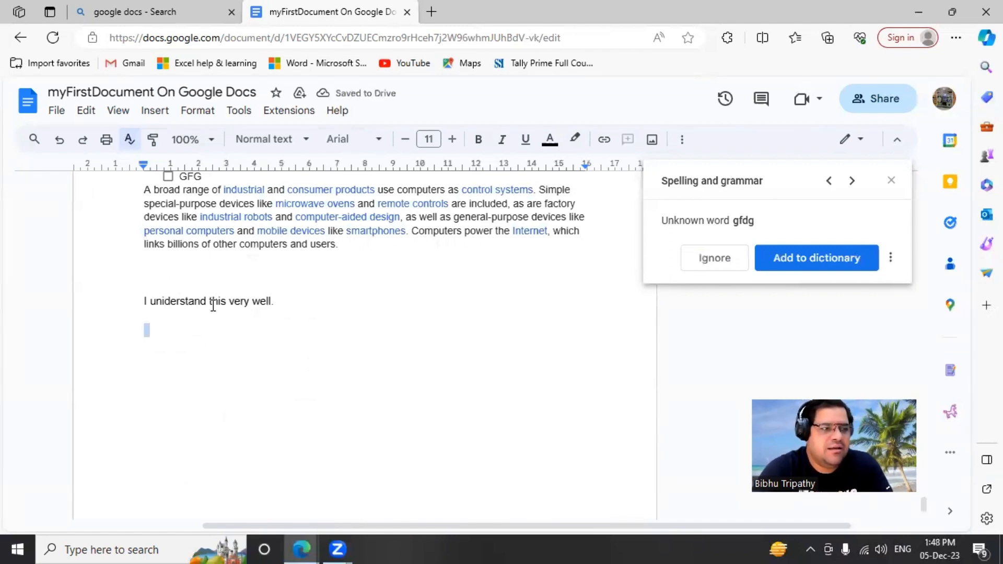
{"action": "left_click_drag", "start_coordinate": [207, 299], "coordinate": [358, 305]}
{"action": "key", "text": "BackSpace"}
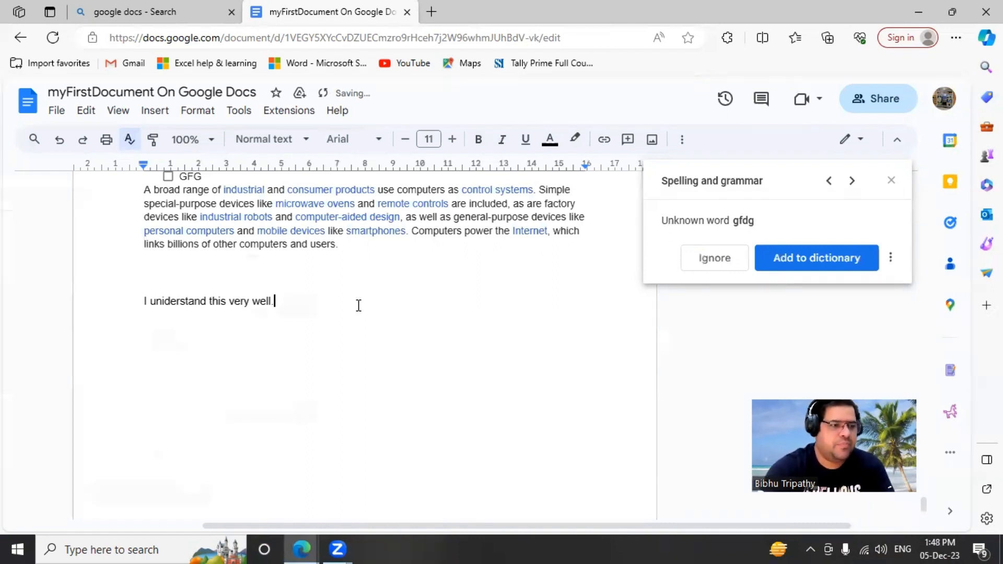
{"action": "key", "text": "Return"}
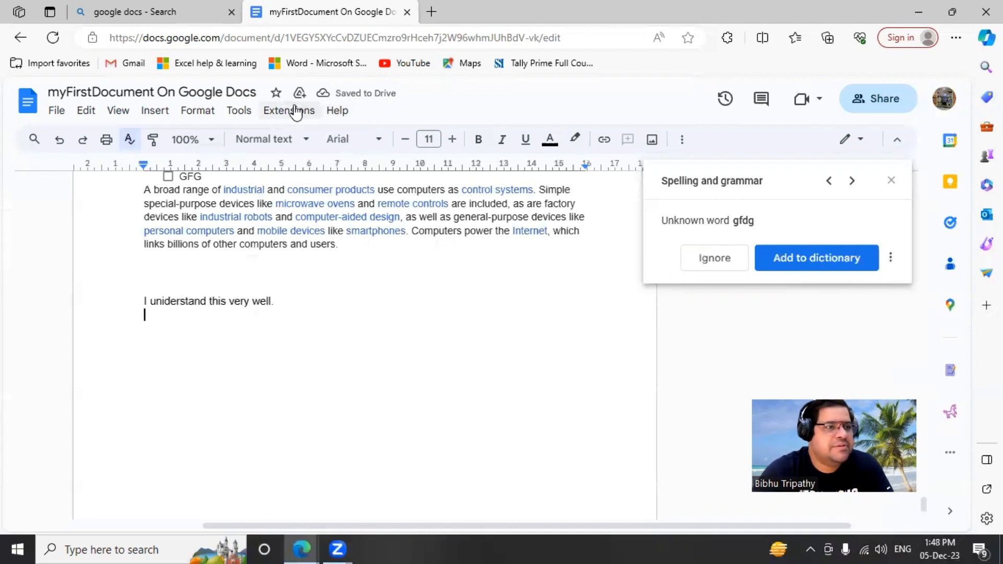
Turn on the display of spelling suggestions for the document and return to the text.
{"action": "left_click", "coordinate": [238, 111]}
{"action": "mouse_move", "coordinate": [256, 142]}
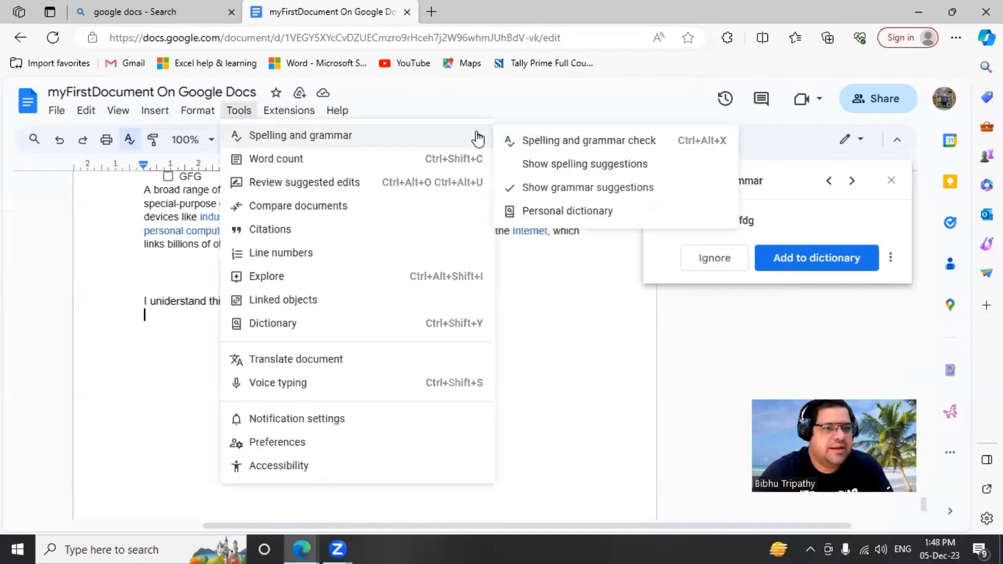
{"action": "left_click", "coordinate": [586, 169]}
{"action": "left_click", "coordinate": [254, 310]}
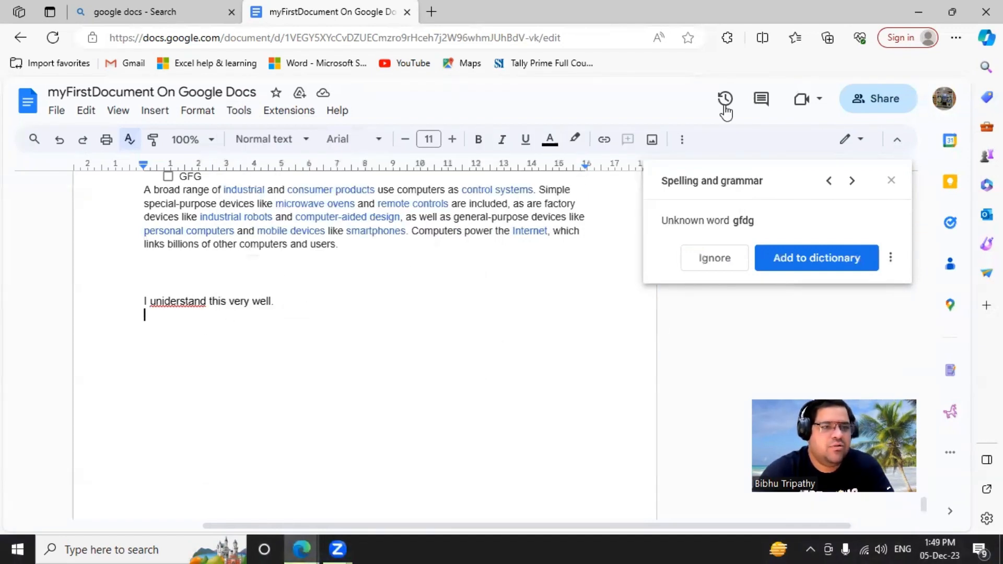
Examine the available spelling and grammar options, including the grammar suggestions setting, without changing any of them.
{"action": "left_click", "coordinate": [239, 110]}
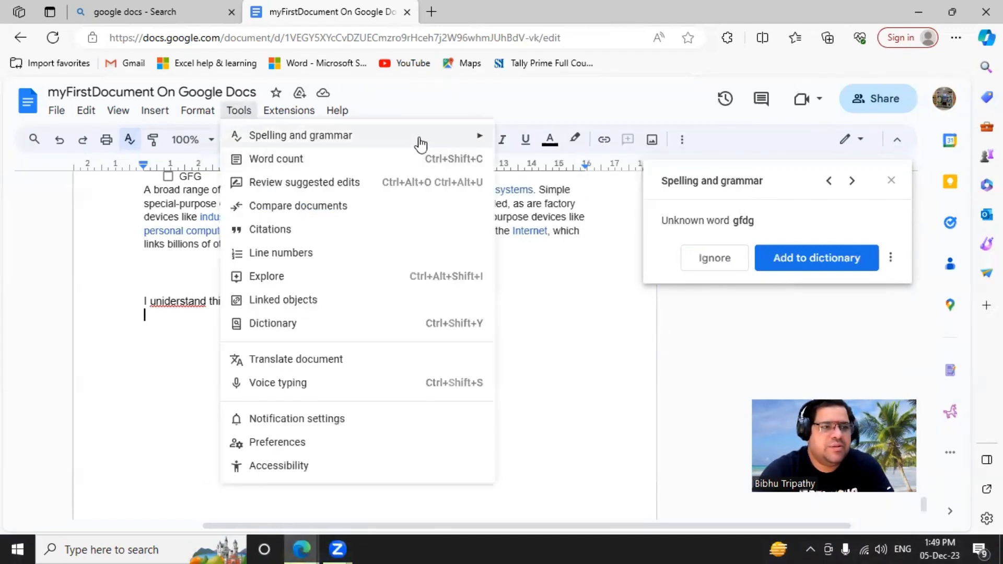
{"action": "mouse_move", "coordinate": [418, 137]}
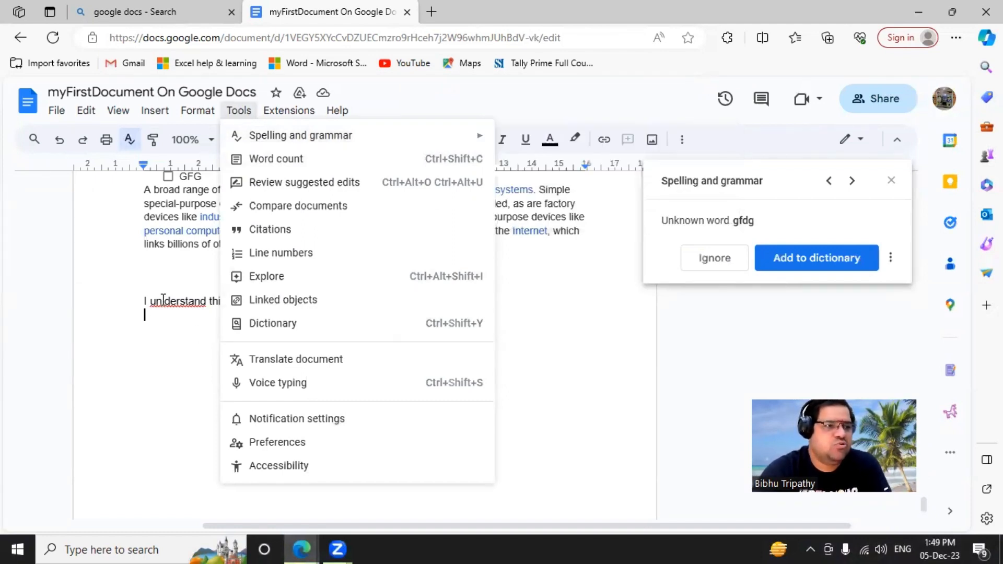
{"action": "left_click", "coordinate": [285, 111]}
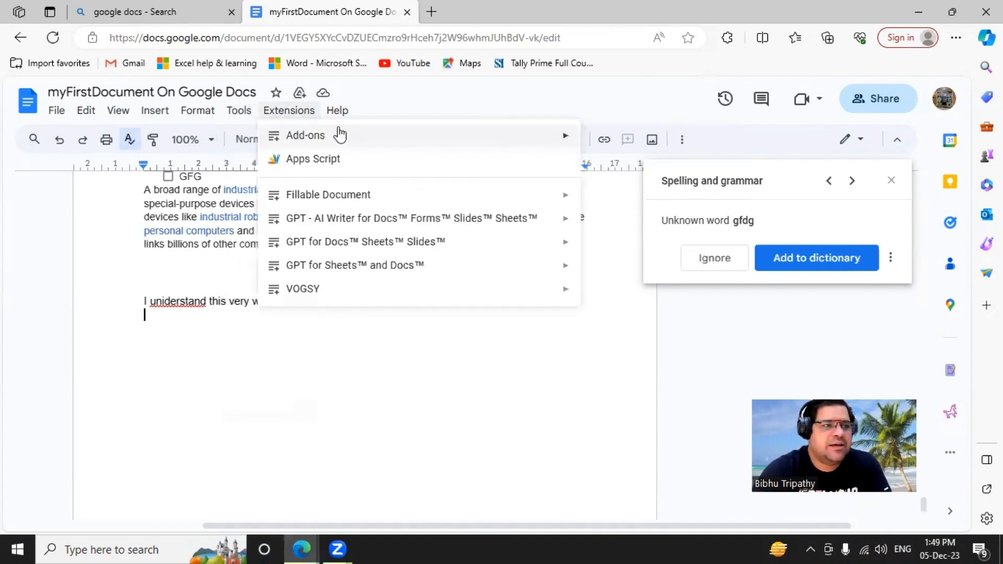
{"action": "mouse_move", "coordinate": [243, 112]}
{"action": "mouse_move", "coordinate": [457, 138]}
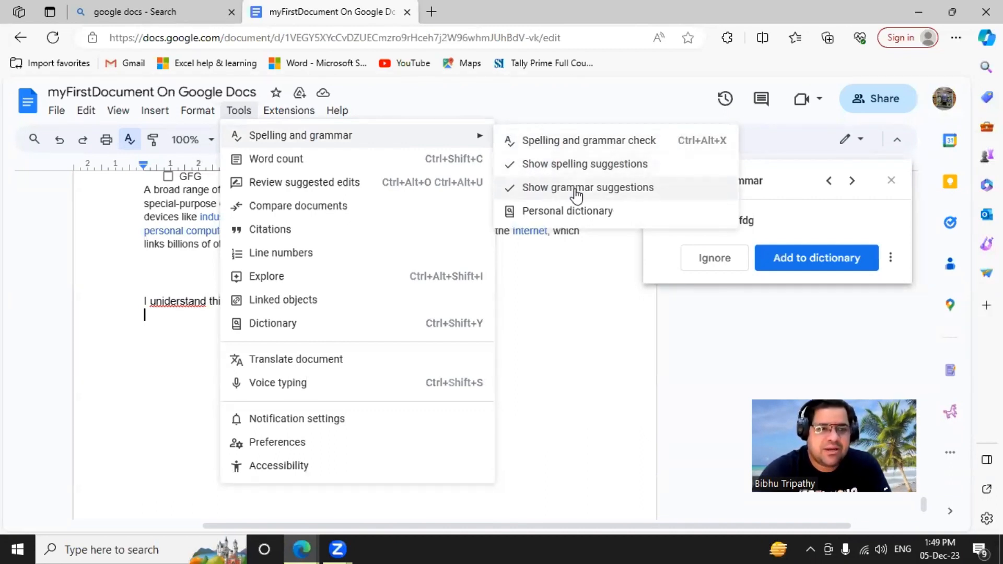
{"action": "left_click", "coordinate": [185, 267]}
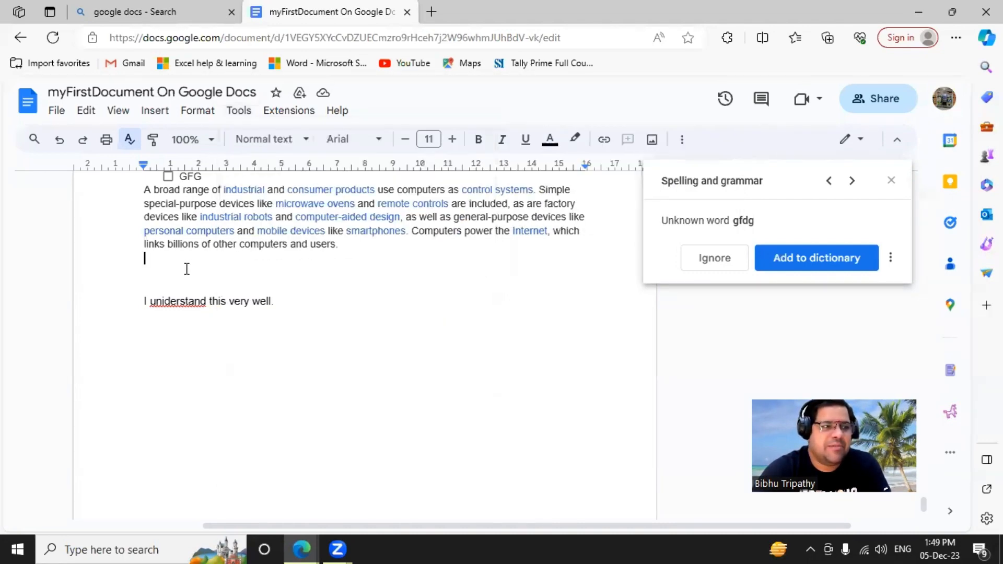
Enter the sentence "I am ok." below "I uniderstand this very well.", leaving one blank line between them.
{"action": "scroll", "coordinate": [225, 301], "scroll_direction": "up", "scroll_amount": 6}
{"action": "scroll", "coordinate": [340, 351], "scroll_direction": "up", "scroll_amount": 6}
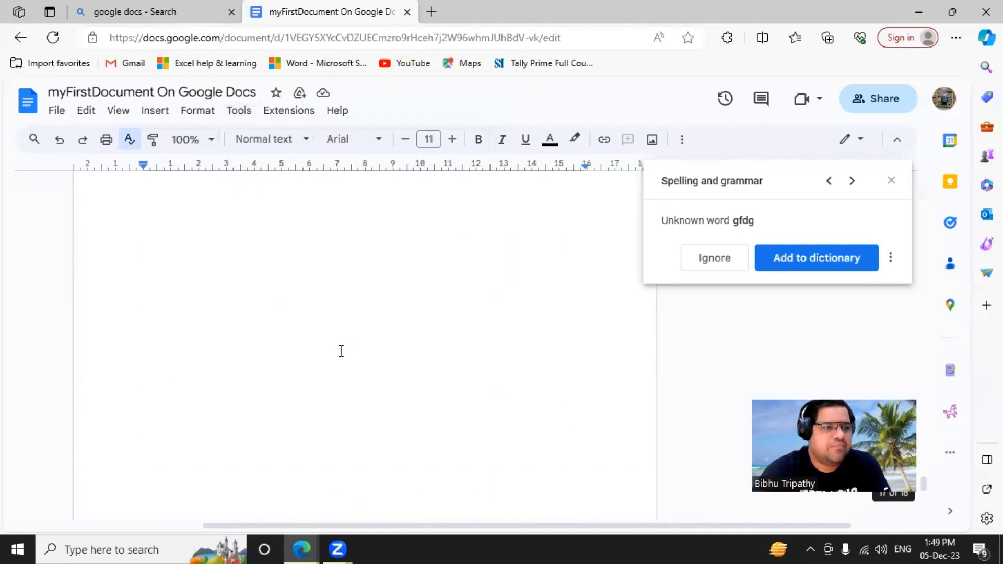
{"action": "scroll", "coordinate": [348, 357], "scroll_direction": "down", "scroll_amount": 9}
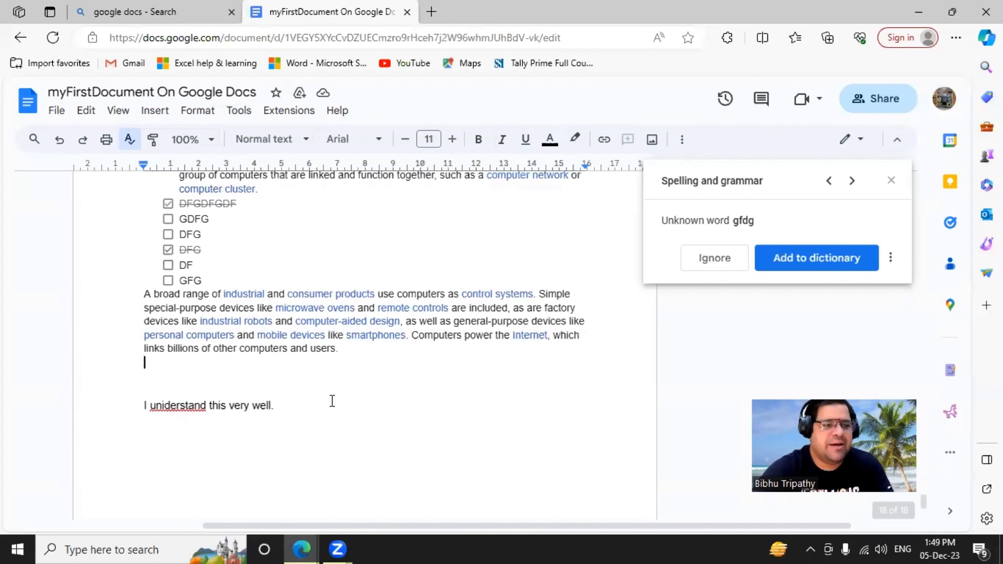
{"action": "left_click", "coordinate": [272, 406]}
{"action": "key", "text": "Return"}
{"action": "key", "text": "Return"}
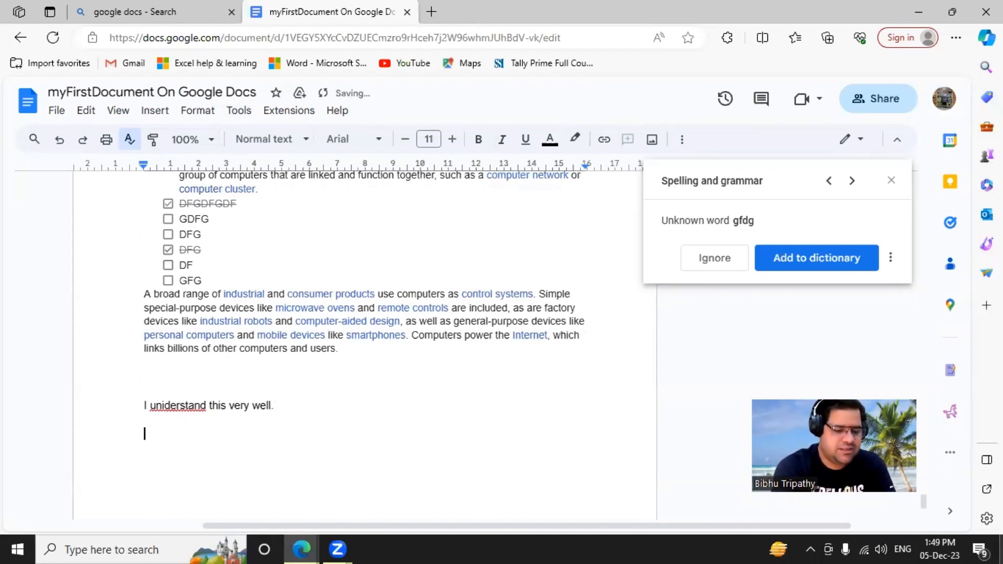
{"action": "type", "text": "I am "}
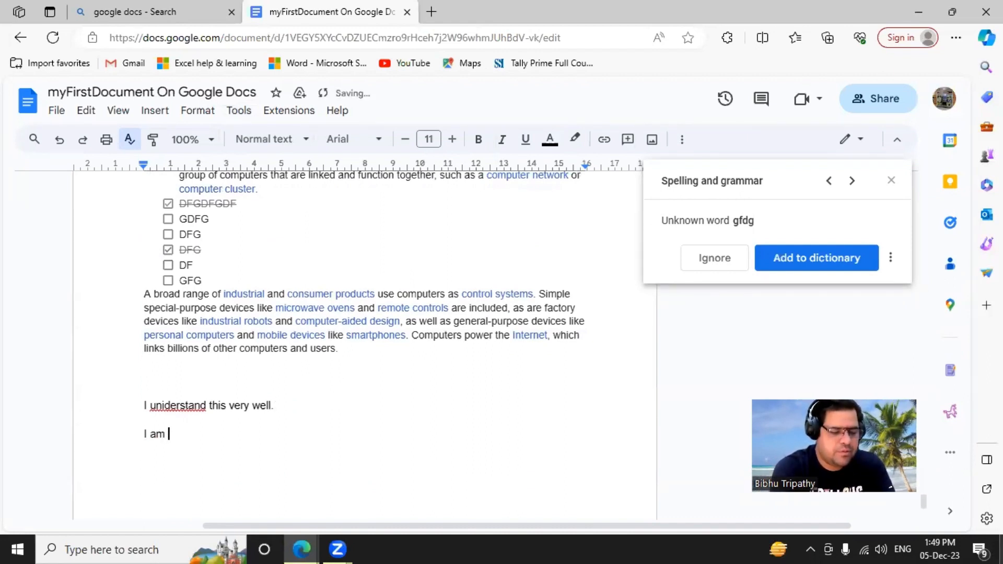
{"action": "type", "text": "ok."}
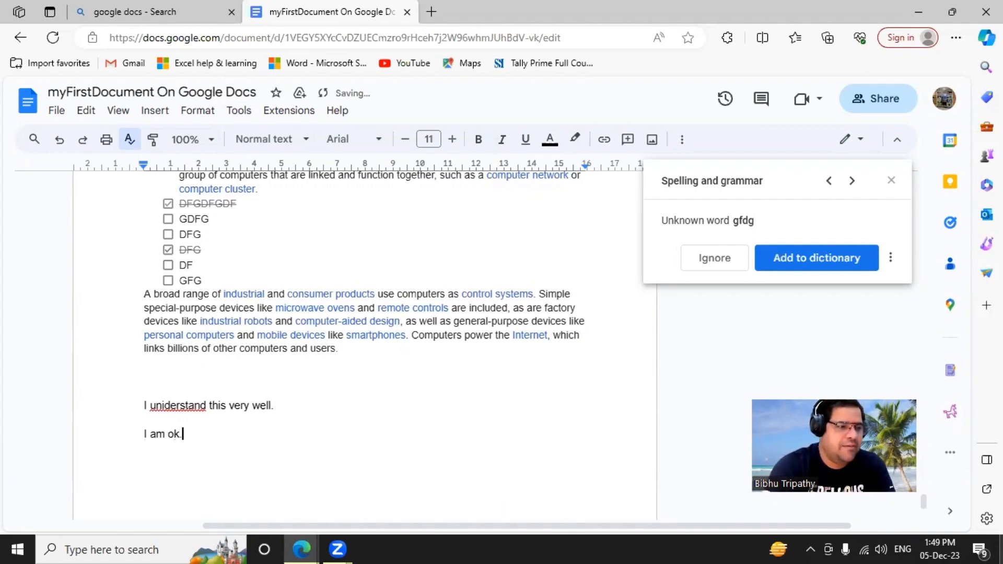
Replace "am" with "is" so the sentence reads "I is ok.", and start a new line after it.
{"action": "double_click", "coordinate": [159, 436]}
{"action": "type", "text": "is"}
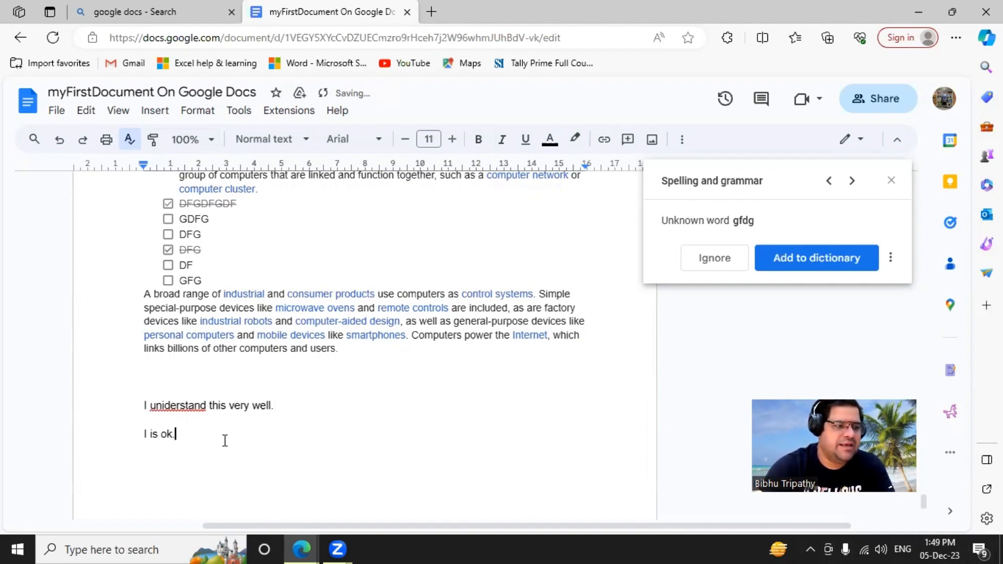
{"action": "key", "text": "Return"}
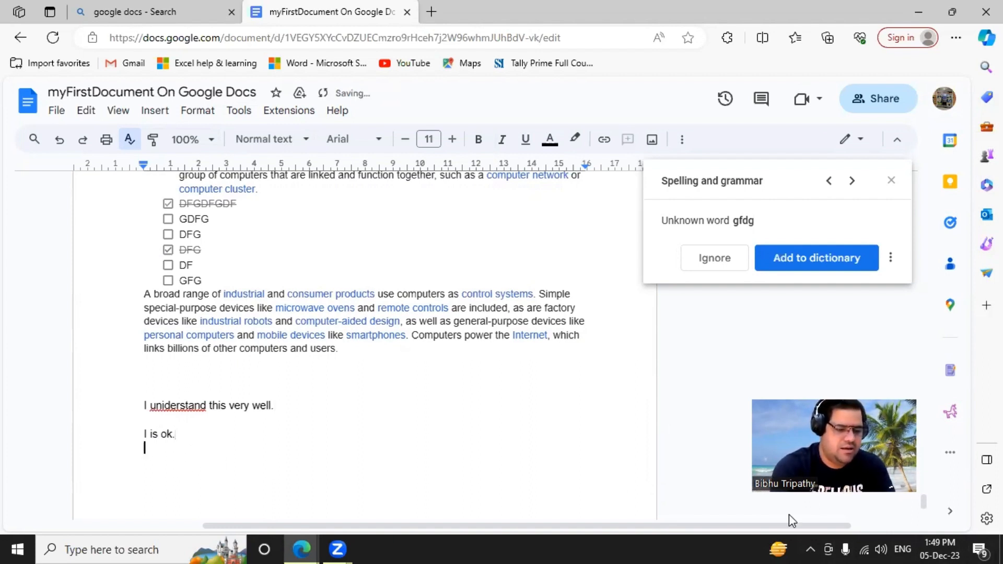
Enter the ungrammatical sentence "This people are running there." below "I is ok." and start a new line.
{"action": "type", "text": "this "}
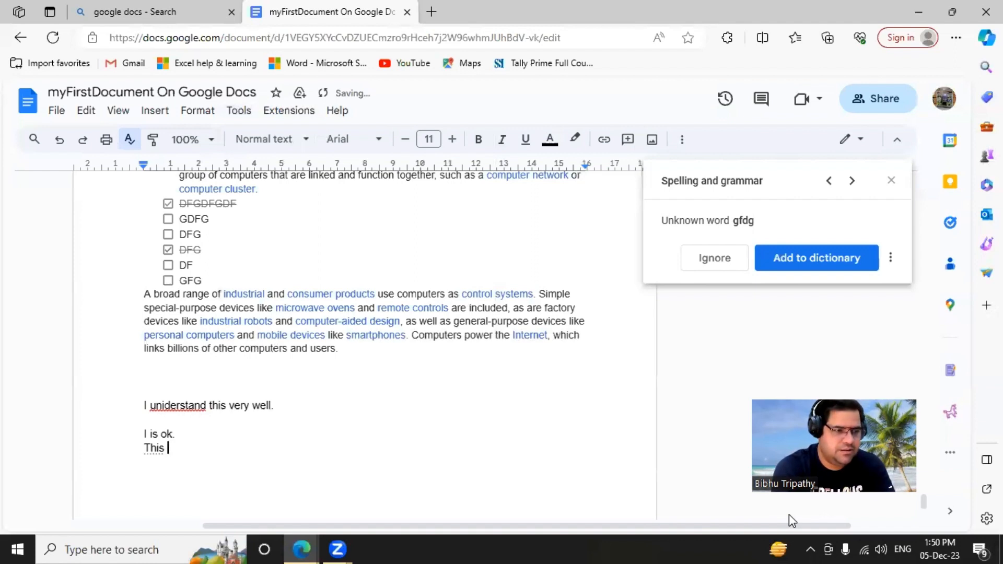
{"action": "type", "text": "peopl"}
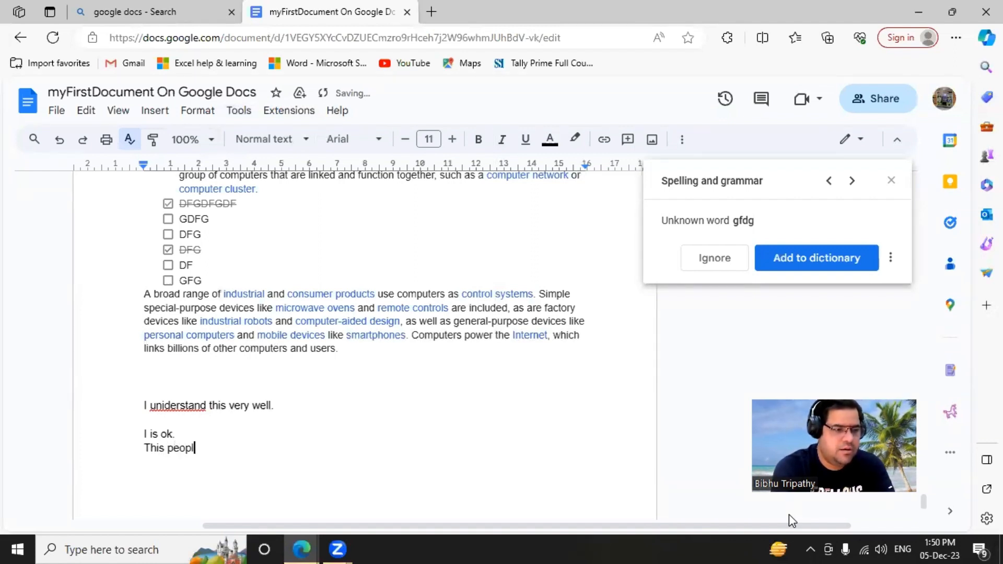
{"action": "type", "text": "e are "}
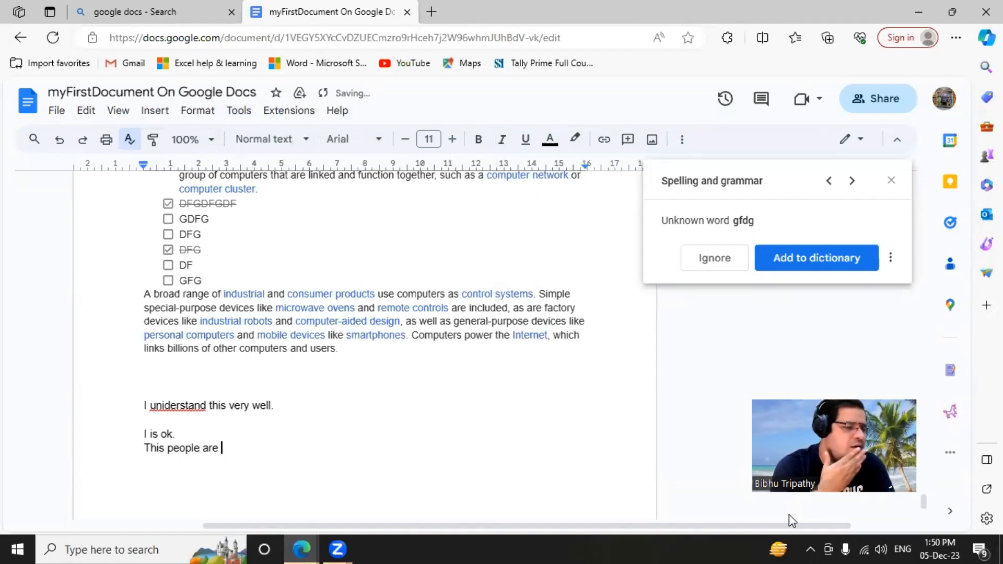
{"action": "type", "text": "ru"}
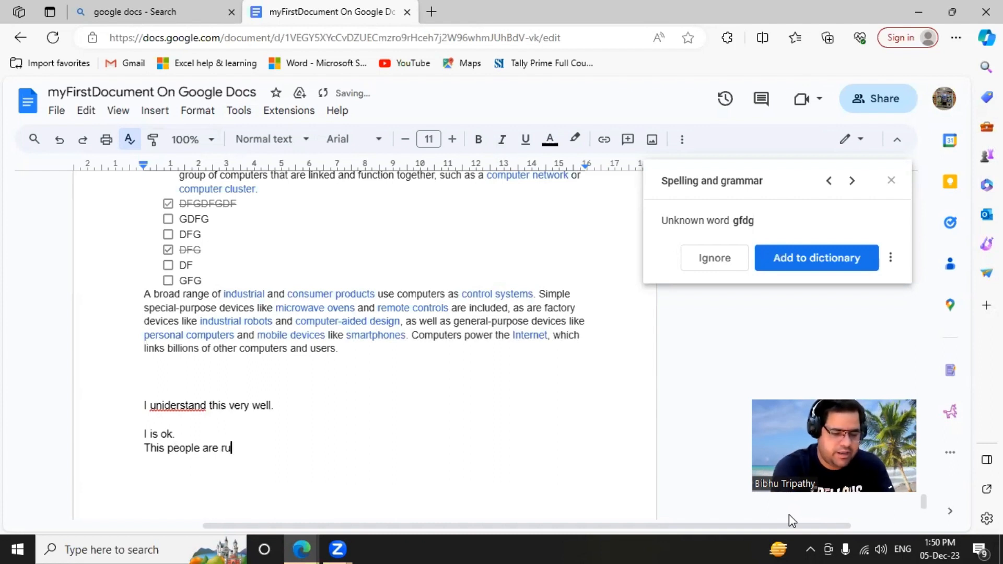
{"action": "type", "text": "nning the"}
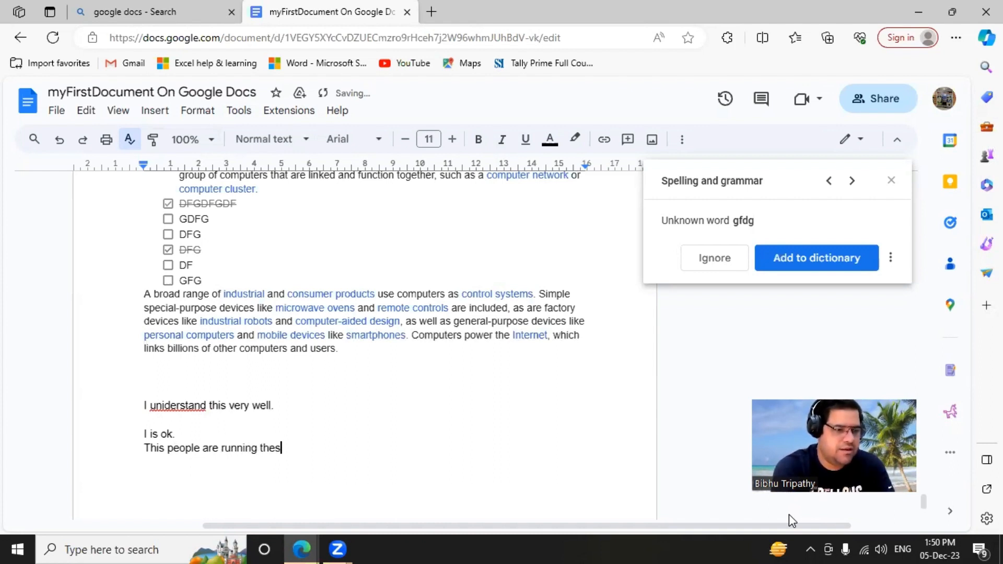
{"action": "type", "text": "re."}
{"action": "key", "text": "Return"}
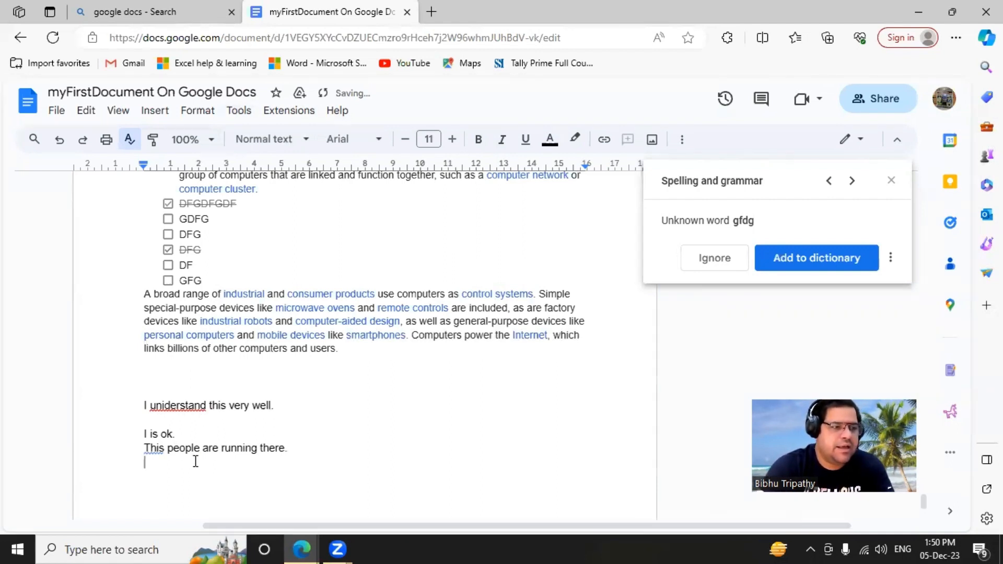
Accept the grammar suggestion "These" for "This" in the sentence about people running.
{"action": "right_click", "coordinate": [157, 449]}
{"action": "mouse_move", "coordinate": [199, 362]}
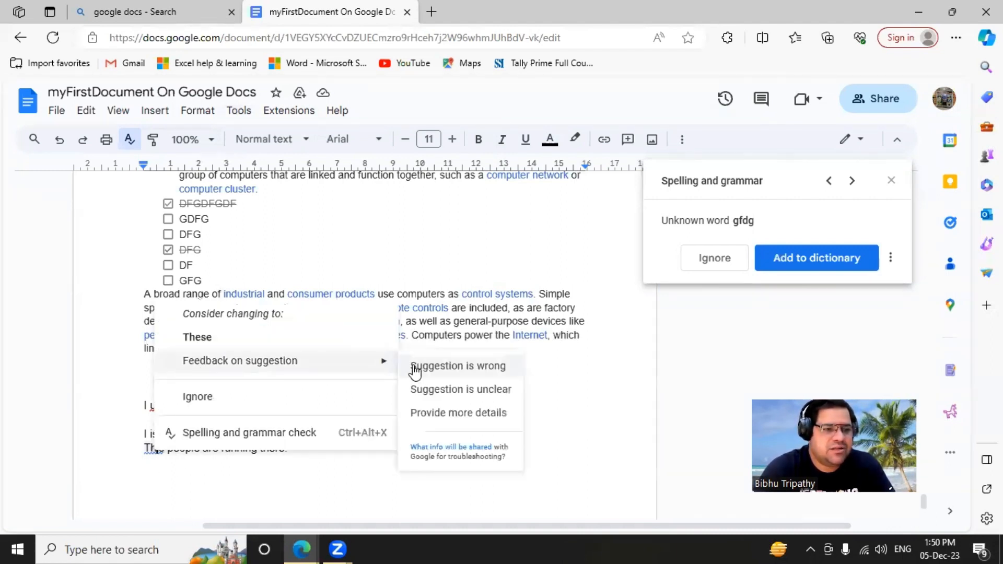
{"action": "left_click", "coordinate": [199, 338]}
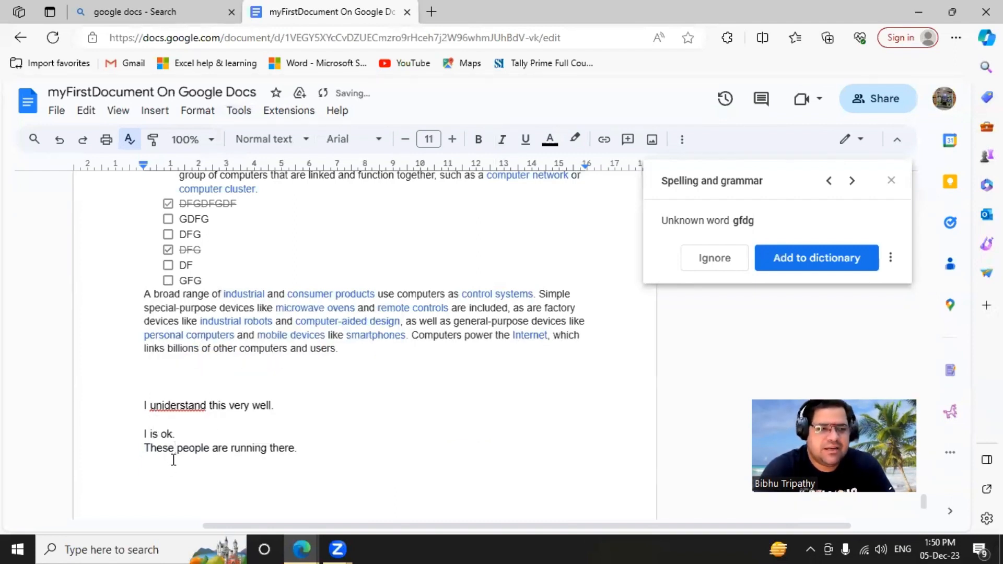
Accept the spelling suggestion "understand" for "uniderstand" and place the cursor on the blank line below the sentences.
{"action": "left_click", "coordinate": [181, 410]}
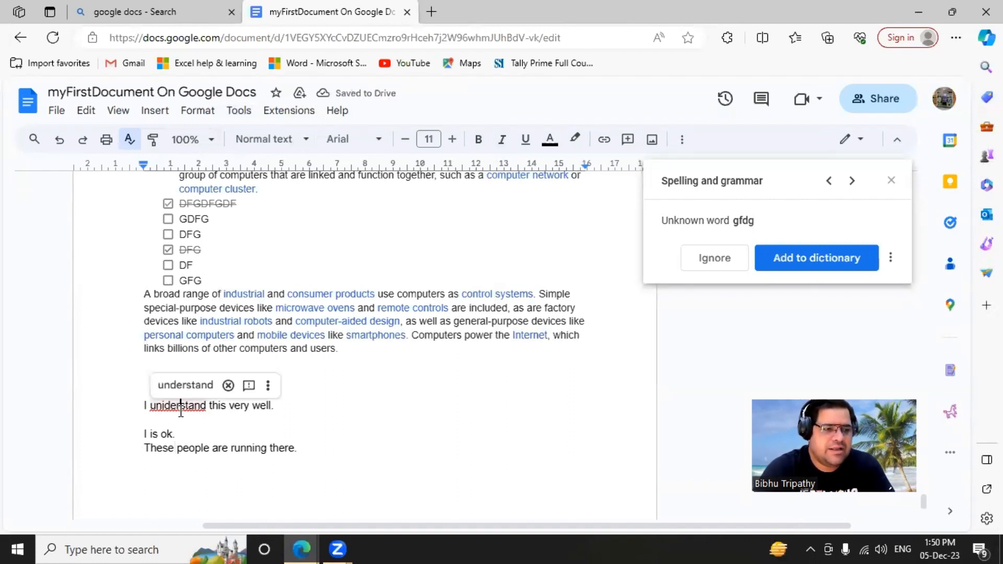
{"action": "right_click", "coordinate": [178, 407]}
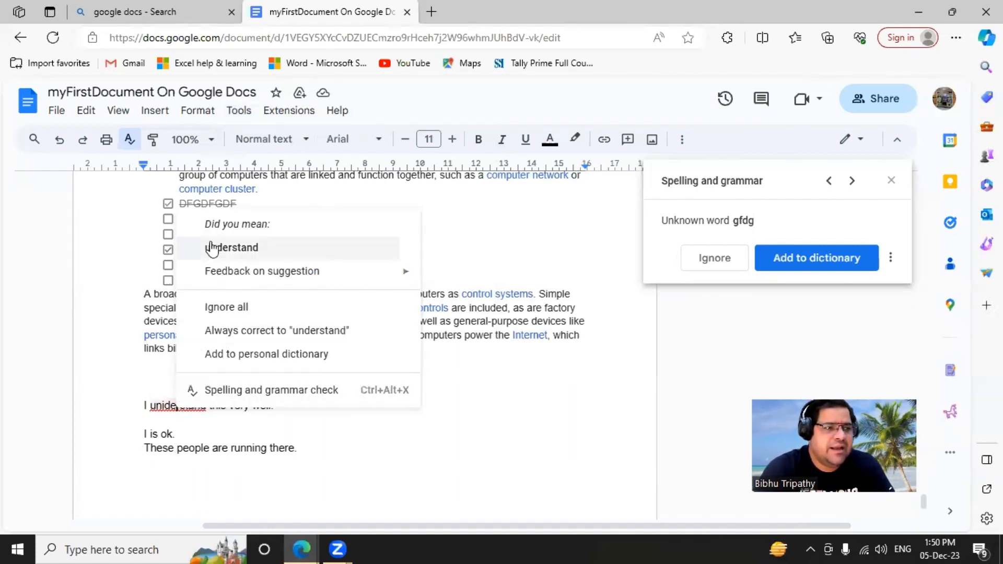
{"action": "left_click", "coordinate": [240, 252]}
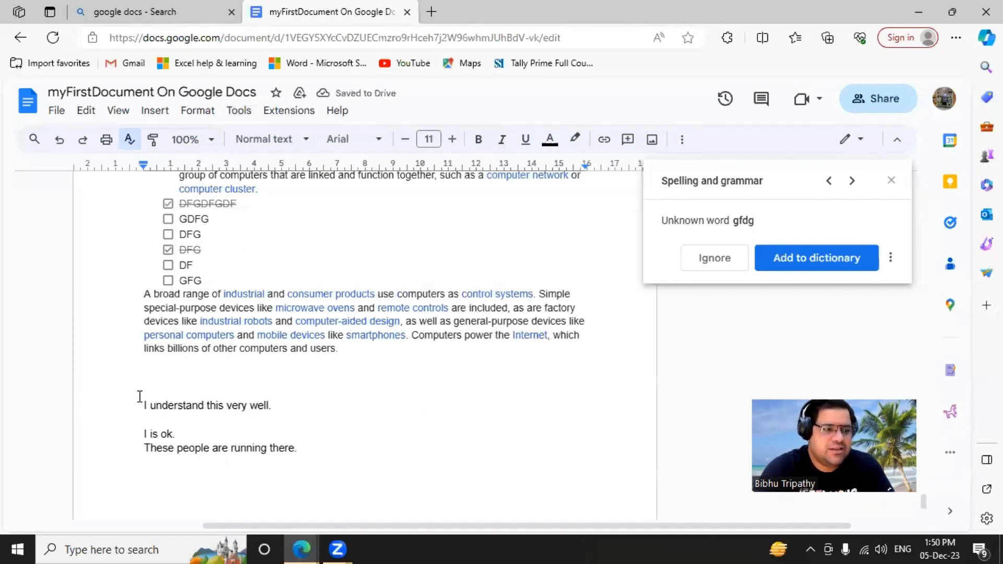
{"action": "left_click_drag", "start_coordinate": [140, 392], "coordinate": [336, 465]}
{"action": "left_click", "coordinate": [326, 471]}
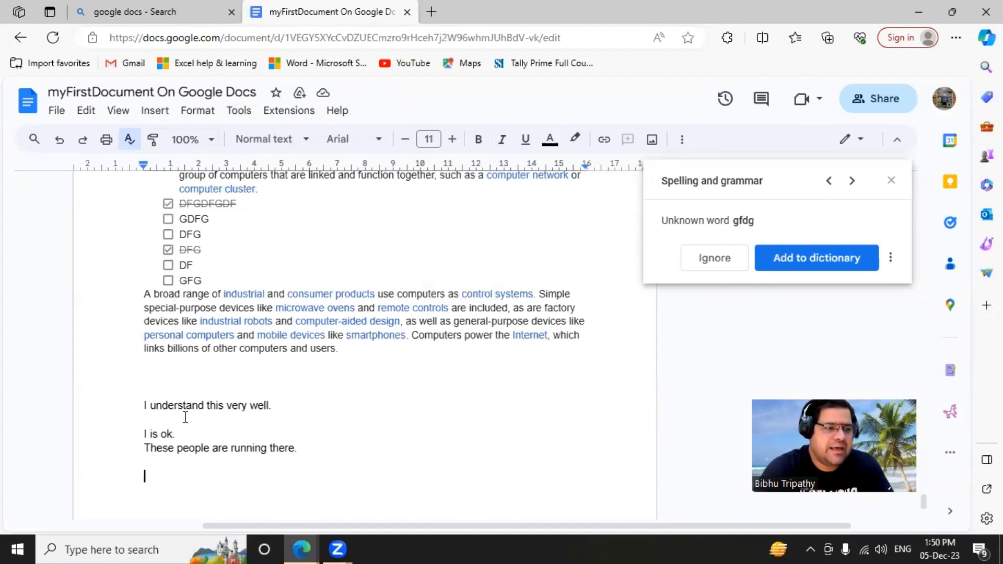
{"action": "scroll", "coordinate": [227, 451], "scroll_direction": "up", "scroll_amount": 1}
{"action": "scroll", "coordinate": [250, 407], "scroll_direction": "down", "scroll_amount": 1}
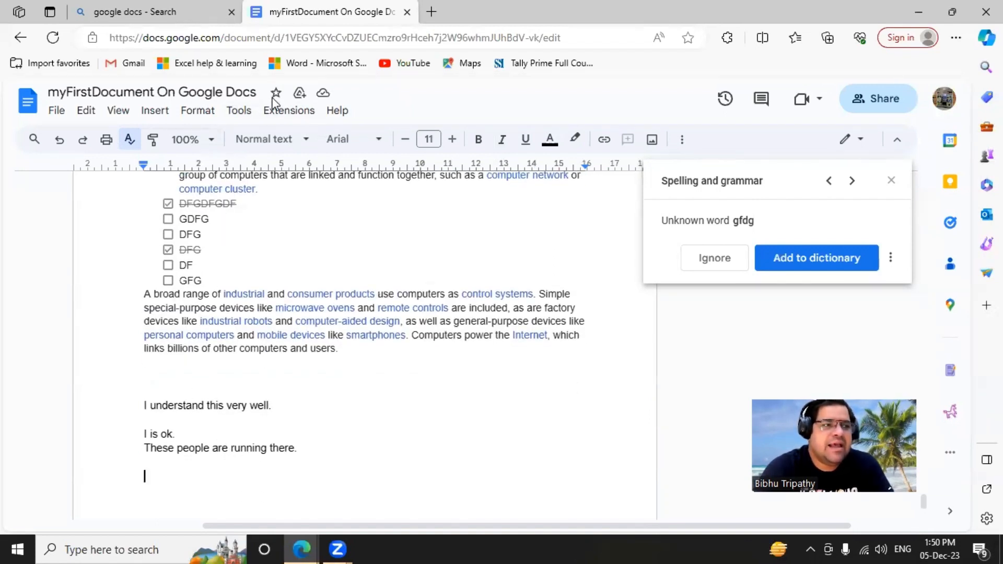
{"action": "left_click", "coordinate": [236, 112]}
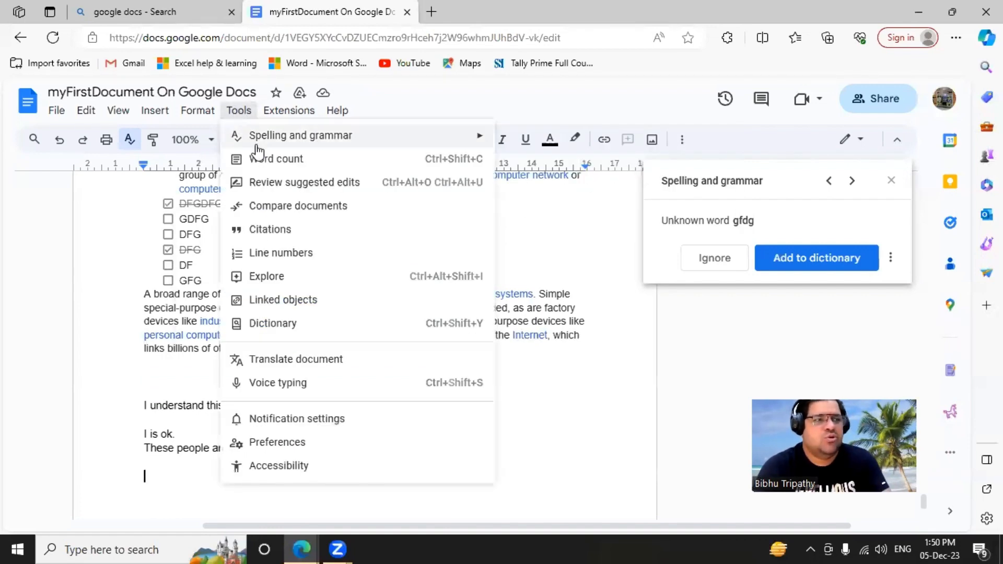
{"action": "mouse_move", "coordinate": [256, 147]}
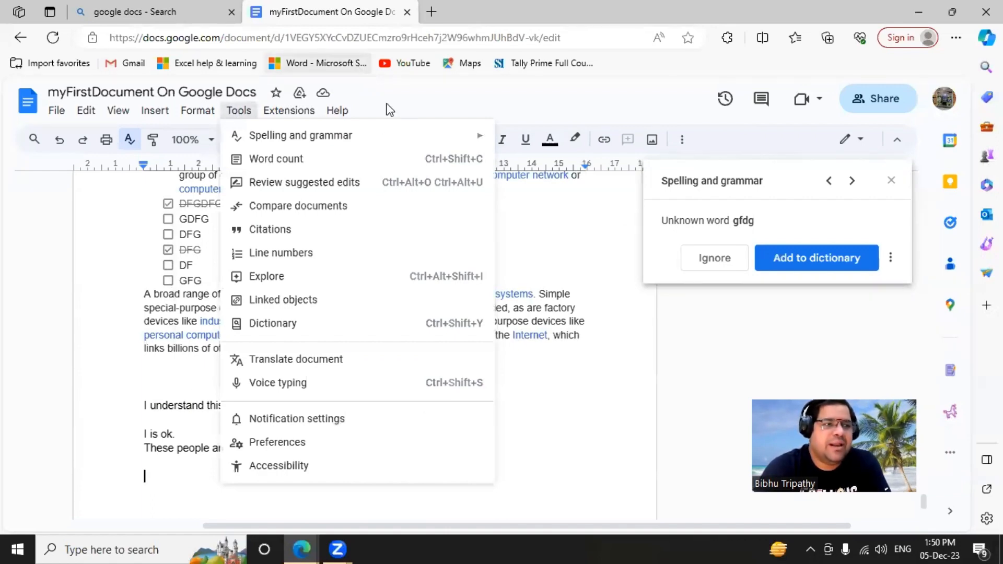
{"action": "left_click", "coordinate": [109, 465]}
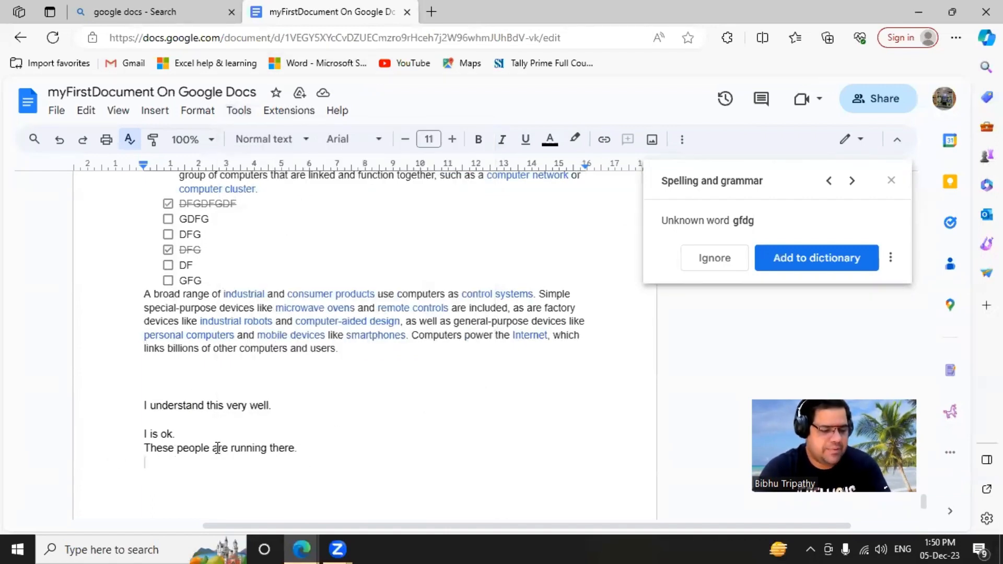
Undo the accepted corrections "understand" and "These", and start a new line below the sentence about people running.
{"action": "key", "text": "ctrl+z"}
{"action": "key", "text": "ctrl+z"}
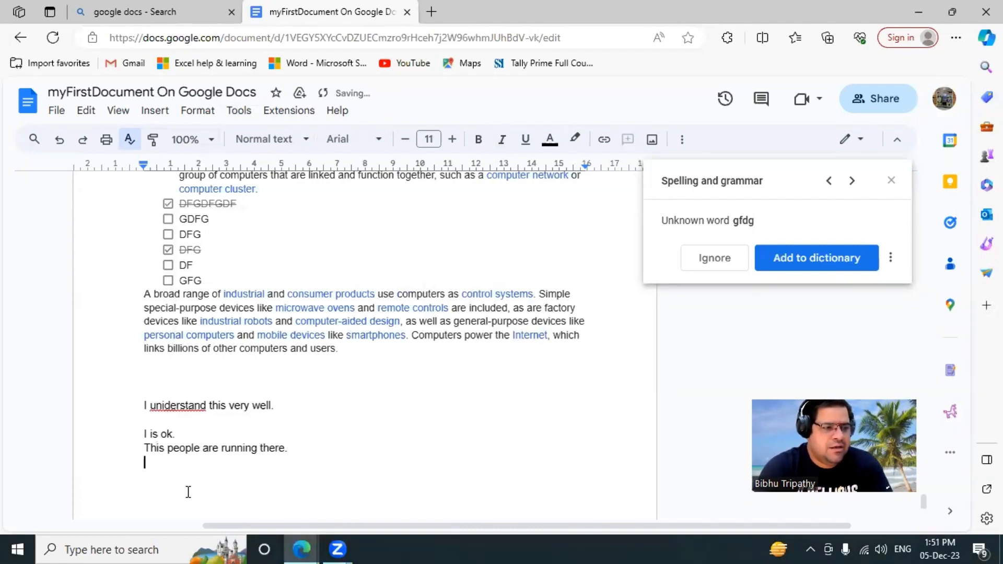
{"action": "left_click", "coordinate": [315, 442]}
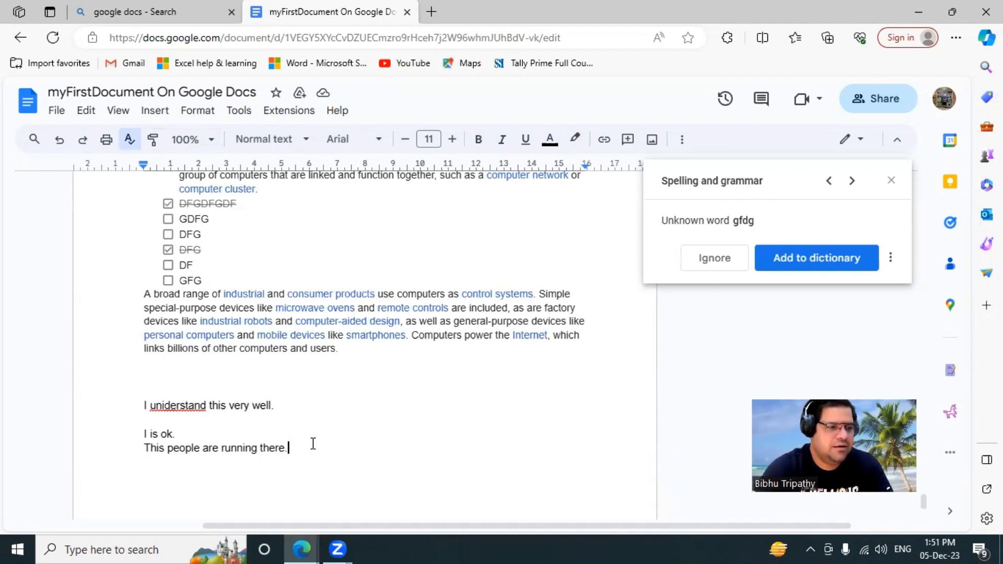
{"action": "key", "text": "Return"}
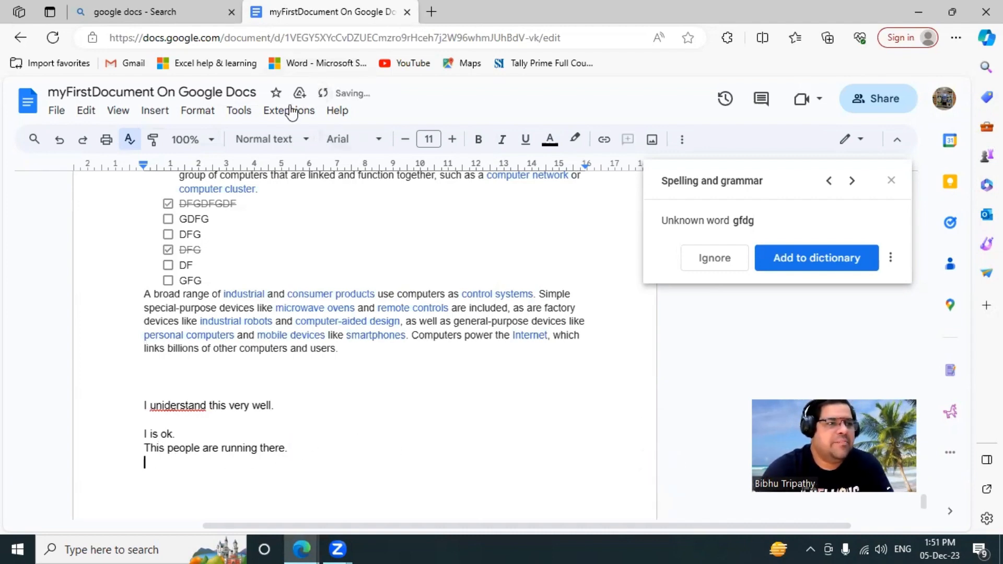
{"action": "left_click", "coordinate": [240, 111]}
{"action": "mouse_move", "coordinate": [343, 137]}
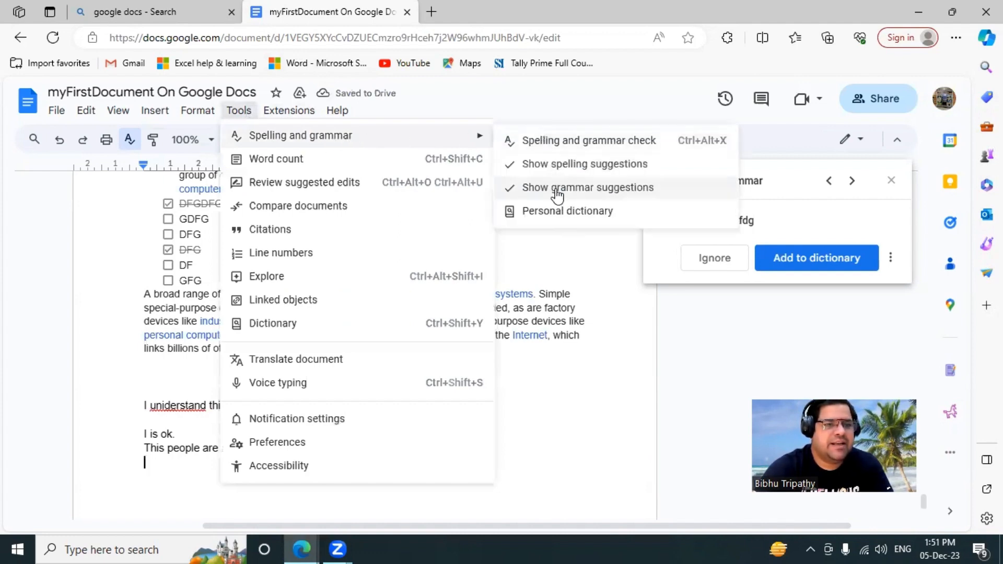
{"action": "left_click", "coordinate": [564, 421]}
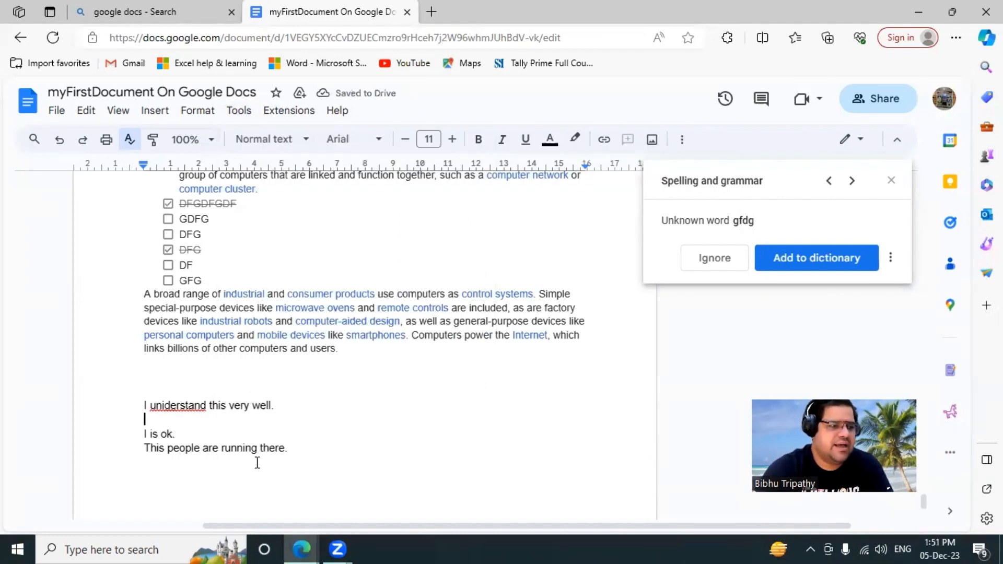
Accept the spelling suggestion "understand" for "uniderstand" in the first sentence and place the cursor on the blank line below it.
{"action": "left_click", "coordinate": [154, 472]}
{"action": "left_click", "coordinate": [175, 411]}
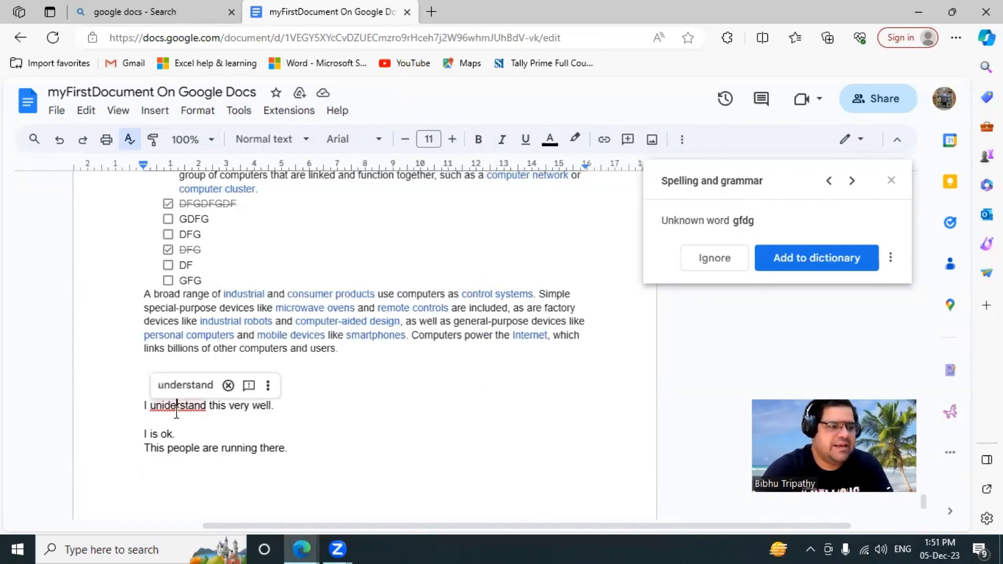
{"action": "left_click", "coordinate": [329, 437]}
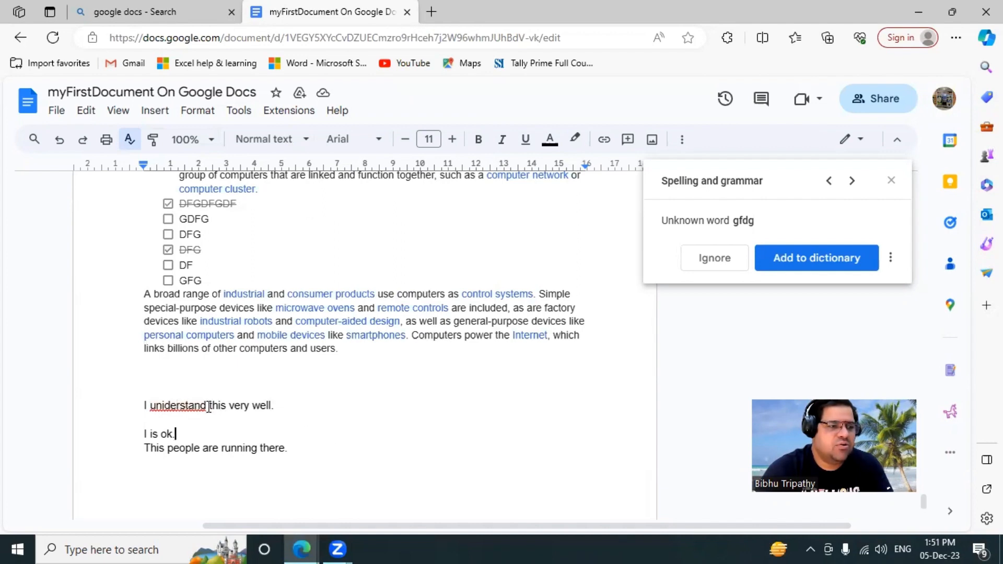
{"action": "double_click", "coordinate": [178, 408]}
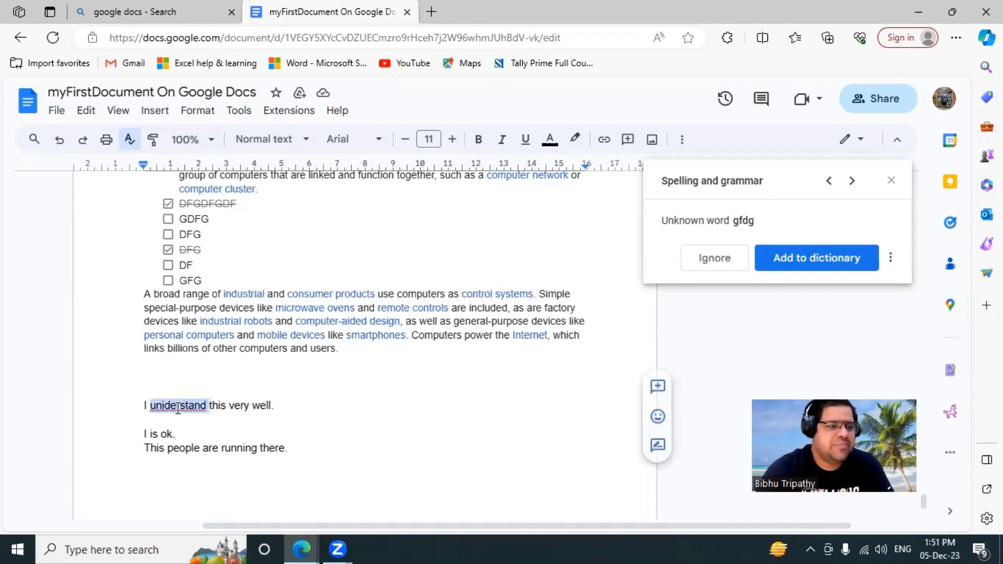
{"action": "left_click", "coordinate": [218, 425]}
{"action": "left_click", "coordinate": [186, 407]}
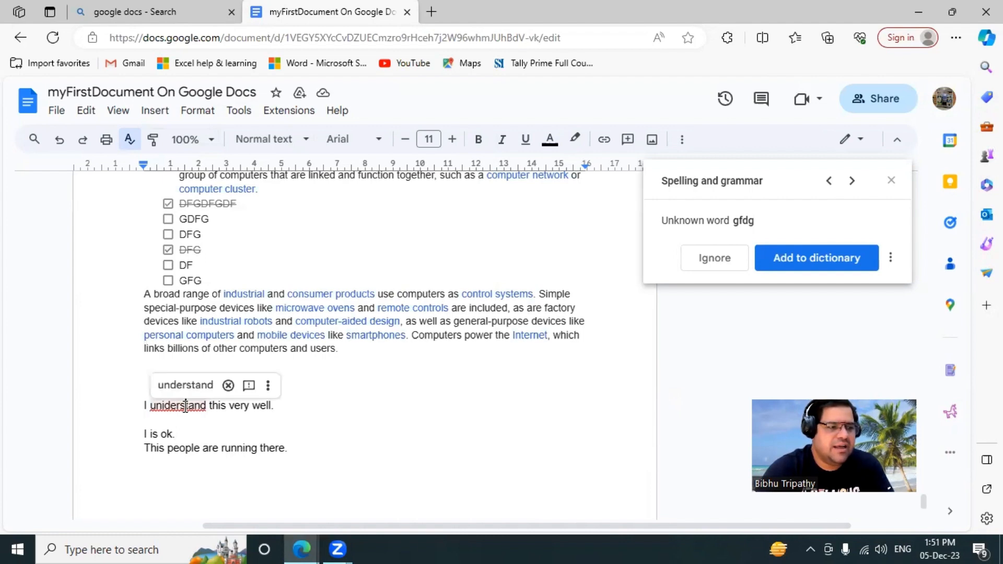
{"action": "right_click", "coordinate": [184, 407]}
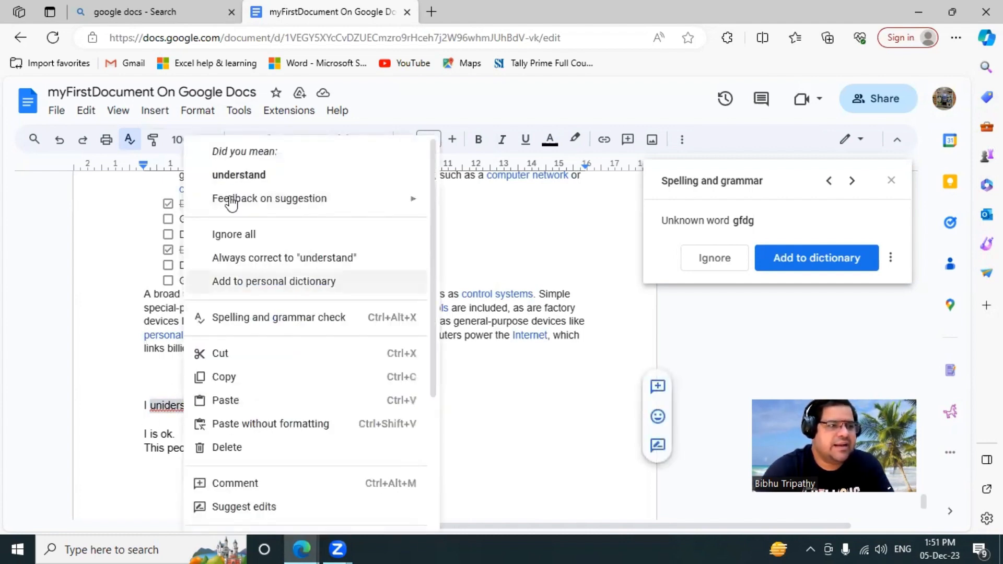
{"action": "left_click", "coordinate": [255, 184]}
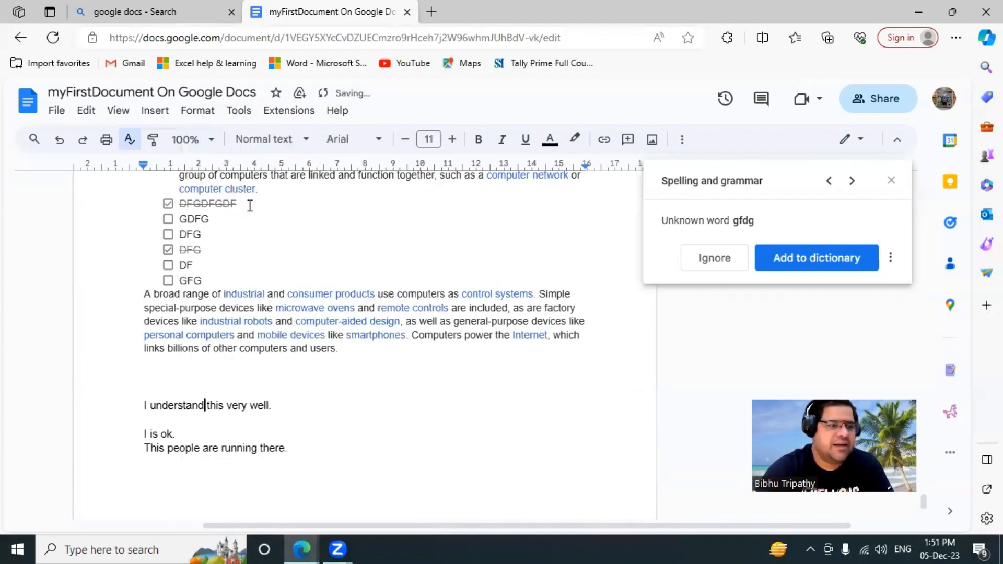
{"action": "left_click", "coordinate": [196, 425]}
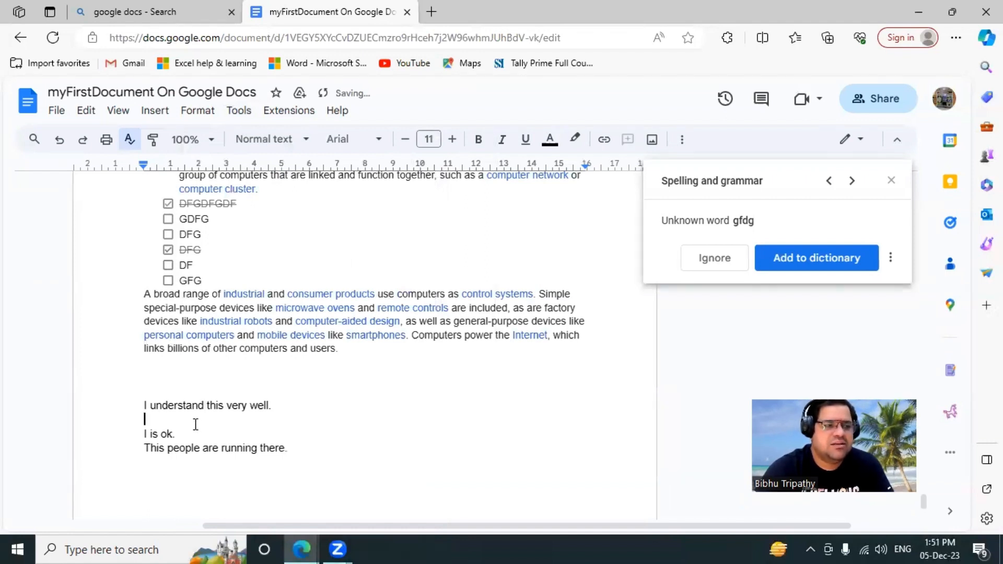
{"action": "left_click", "coordinate": [157, 448]}
{"action": "right_click", "coordinate": [157, 448]}
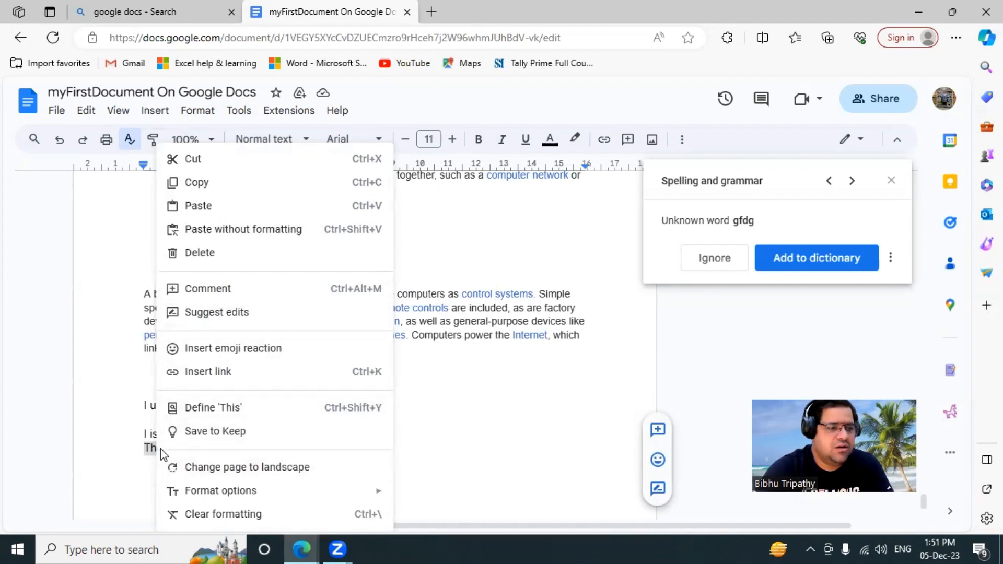
{"action": "double_click", "coordinate": [148, 473]}
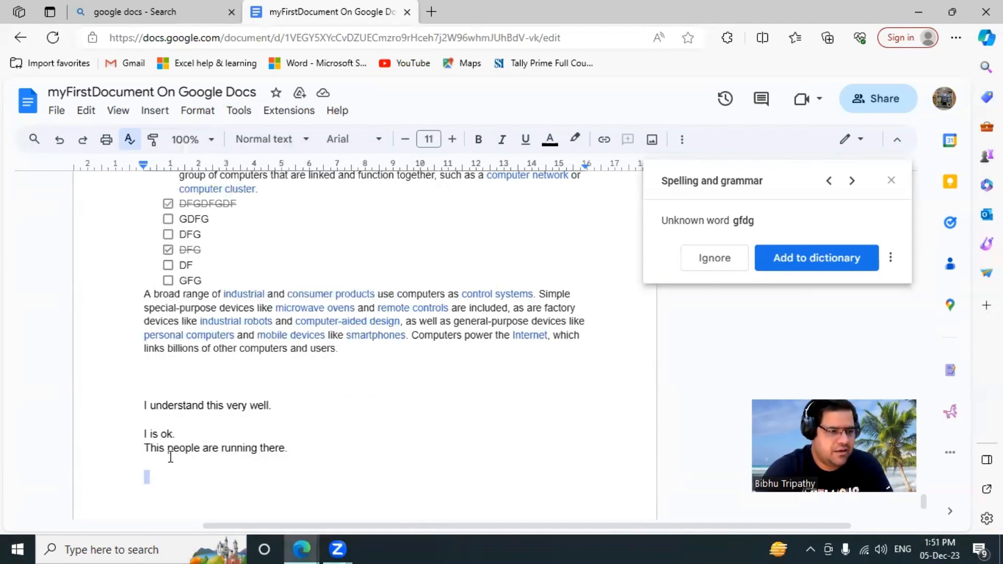
Replace the sentence below "I is ok." with "This people are running." and start a new line.
{"action": "left_click_drag", "start_coordinate": [146, 448], "coordinate": [343, 448]}
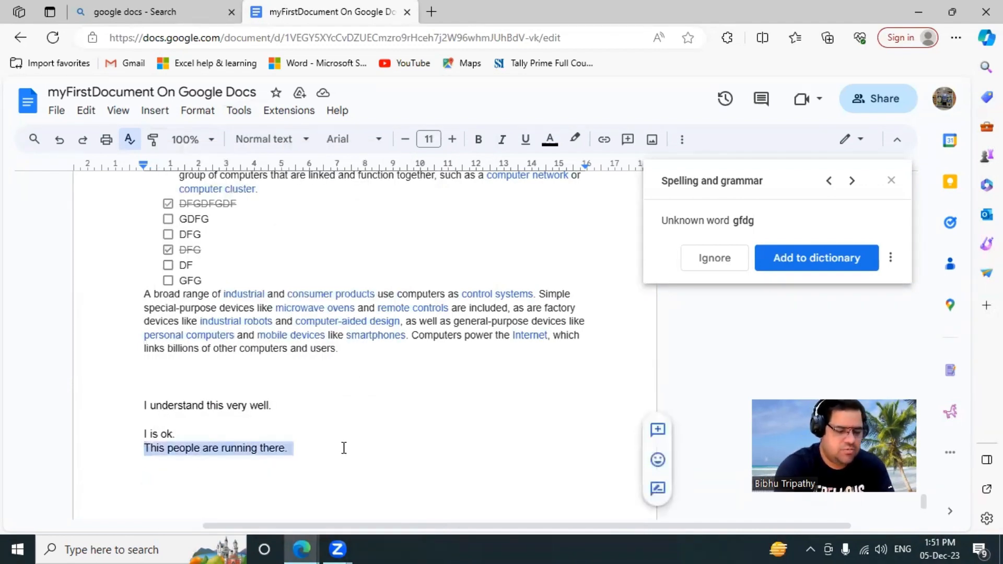
{"action": "type", "text": "This people "}
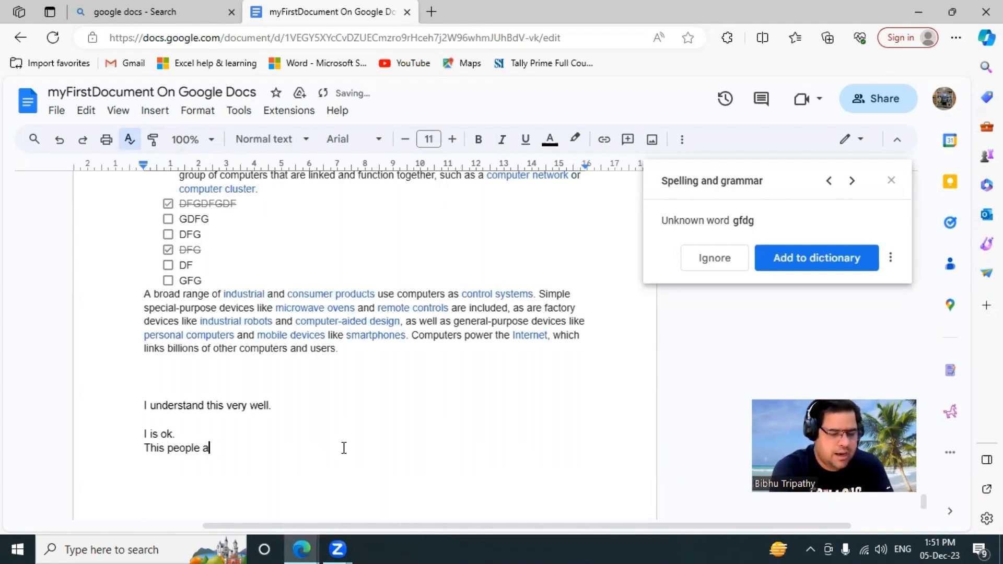
{"action": "type", "text": "are running."}
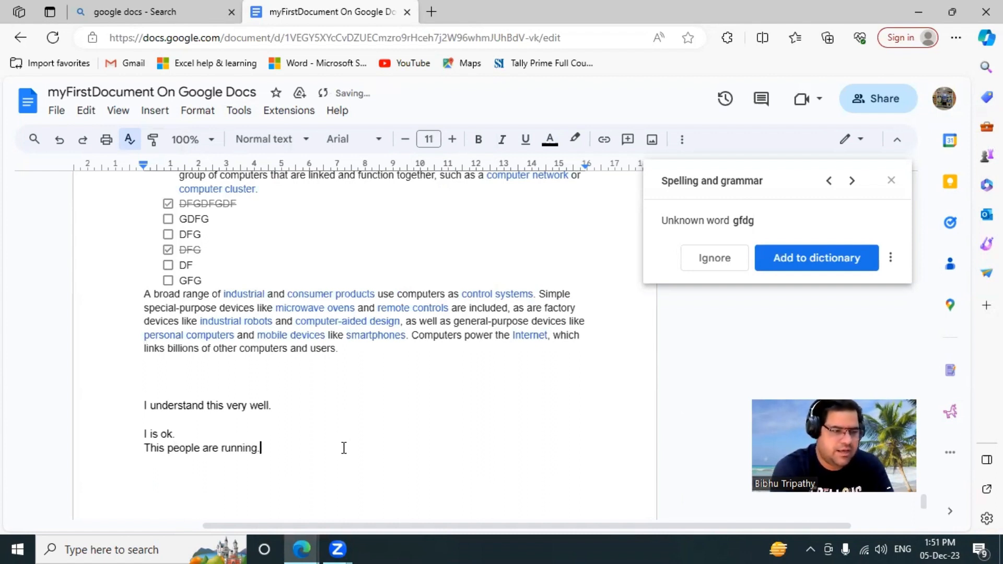
{"action": "key", "text": "Return"}
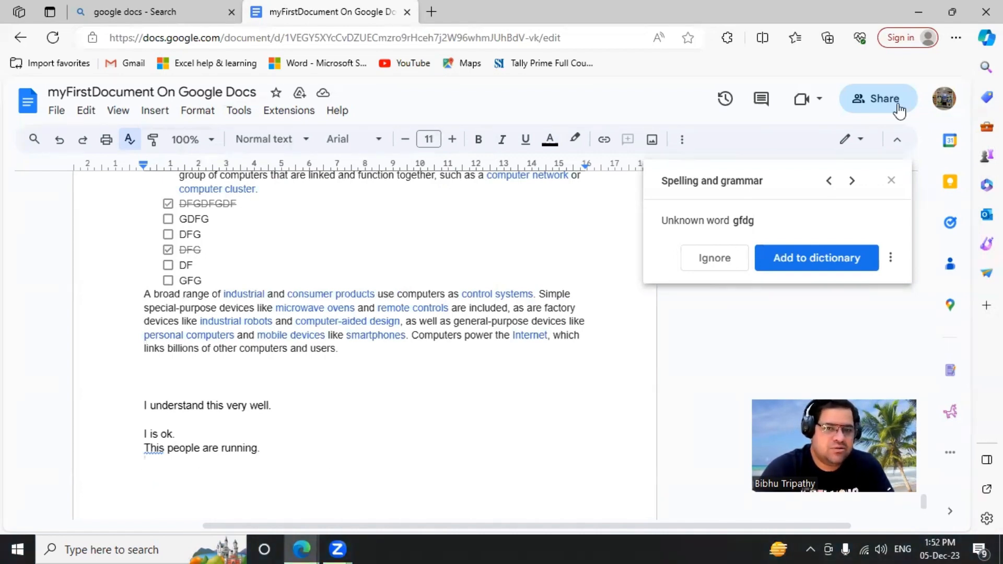
Close the spelling and grammar check, and accept the suggestion "These" for "This" in the last sentence.
{"action": "left_click", "coordinate": [891, 181]}
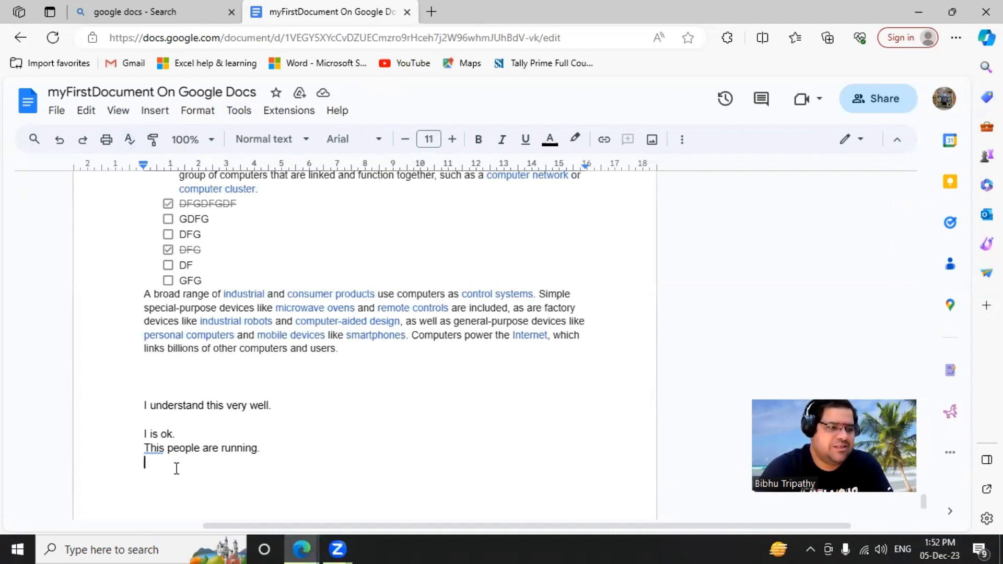
{"action": "left_click_drag", "start_coordinate": [146, 445], "coordinate": [269, 463]}
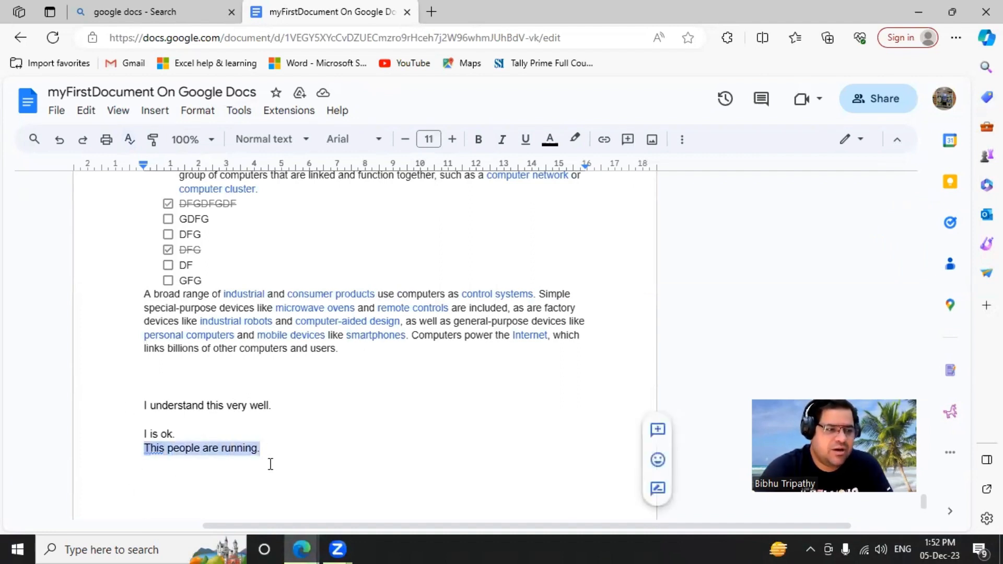
{"action": "left_click", "coordinate": [138, 467]}
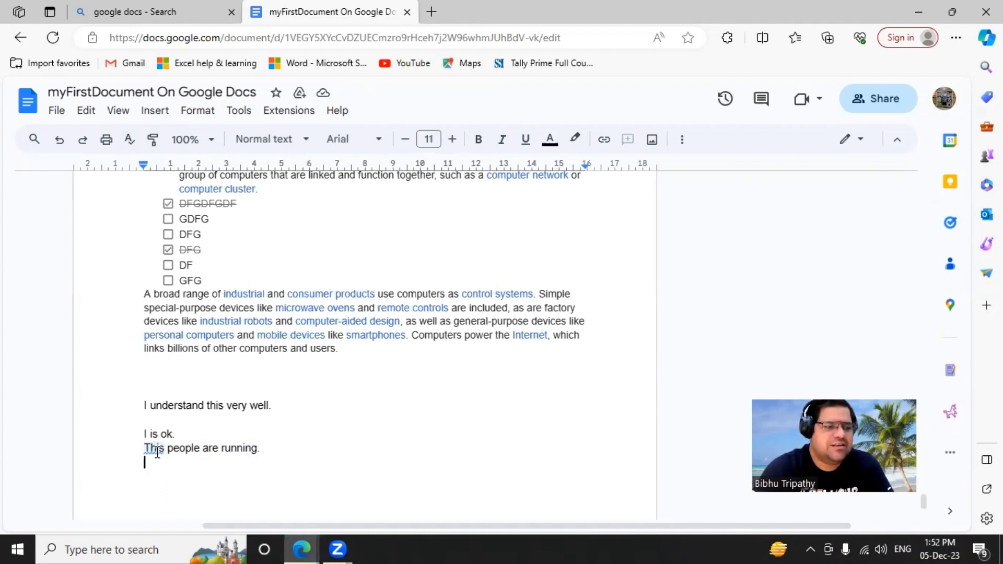
{"action": "right_click", "coordinate": [157, 452]}
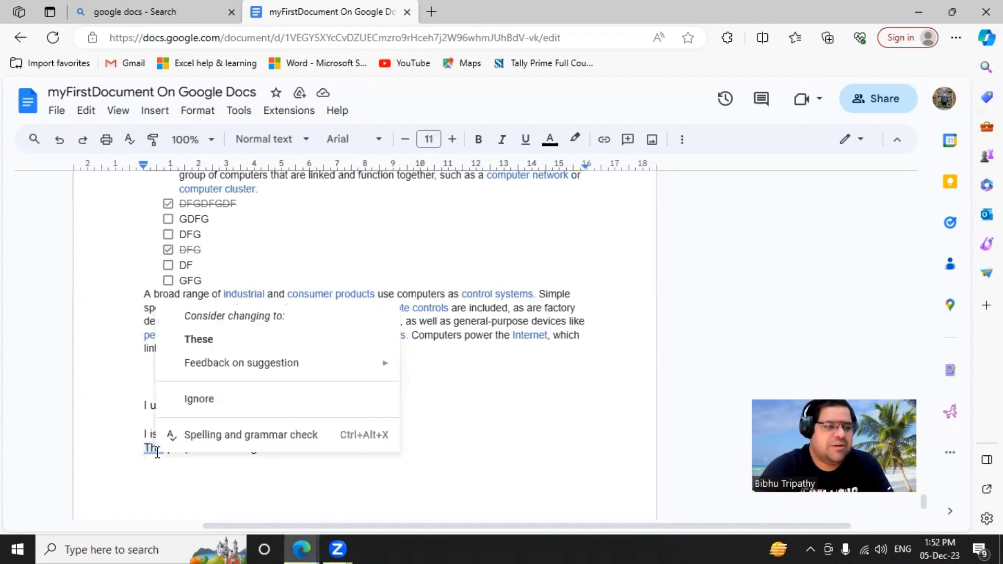
{"action": "left_click", "coordinate": [194, 340]}
{"action": "left_click", "coordinate": [245, 115]}
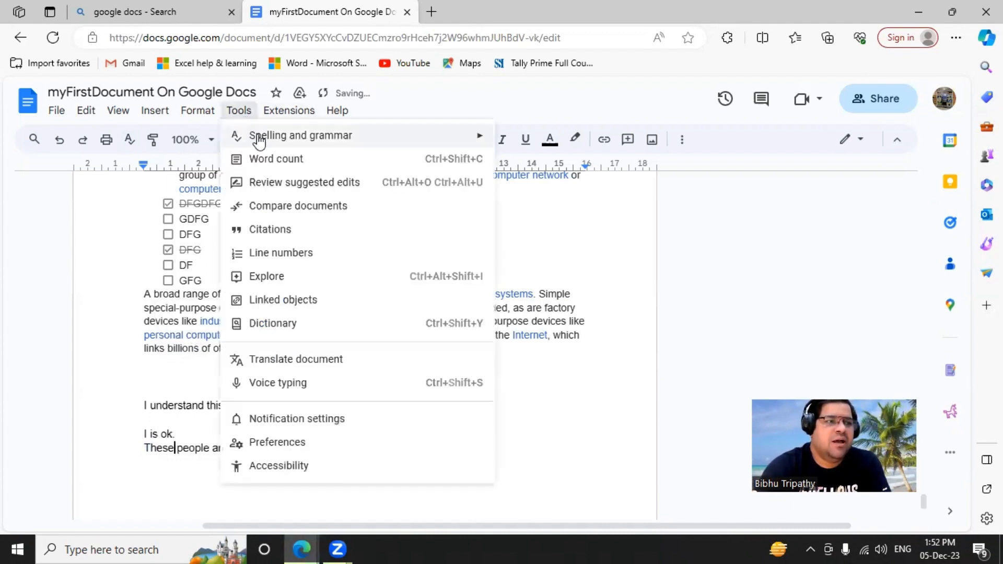
{"action": "mouse_move", "coordinate": [358, 138]}
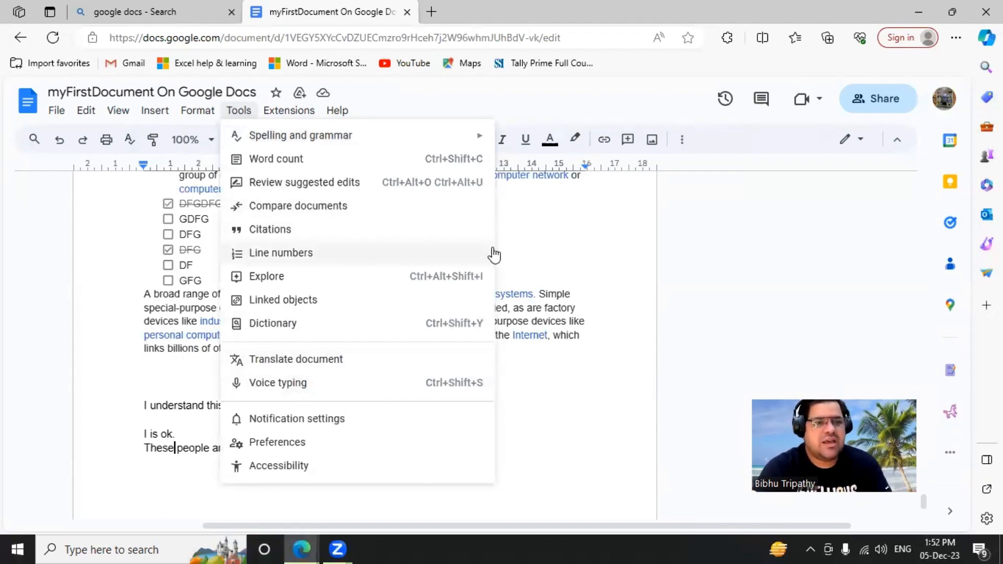
{"action": "left_click", "coordinate": [194, 479]}
Below the sentence about people running, leave blank space and enter a sentence with "I am" followed by the person's full name and a period.
{"action": "left_click", "coordinate": [318, 441]}
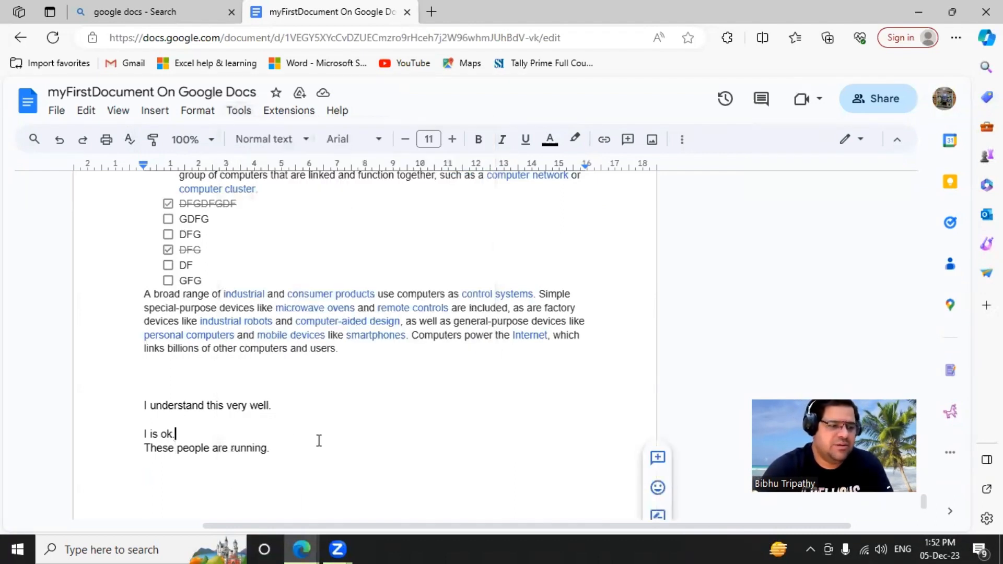
{"action": "left_click", "coordinate": [358, 460]}
{"action": "key", "text": "Return"}
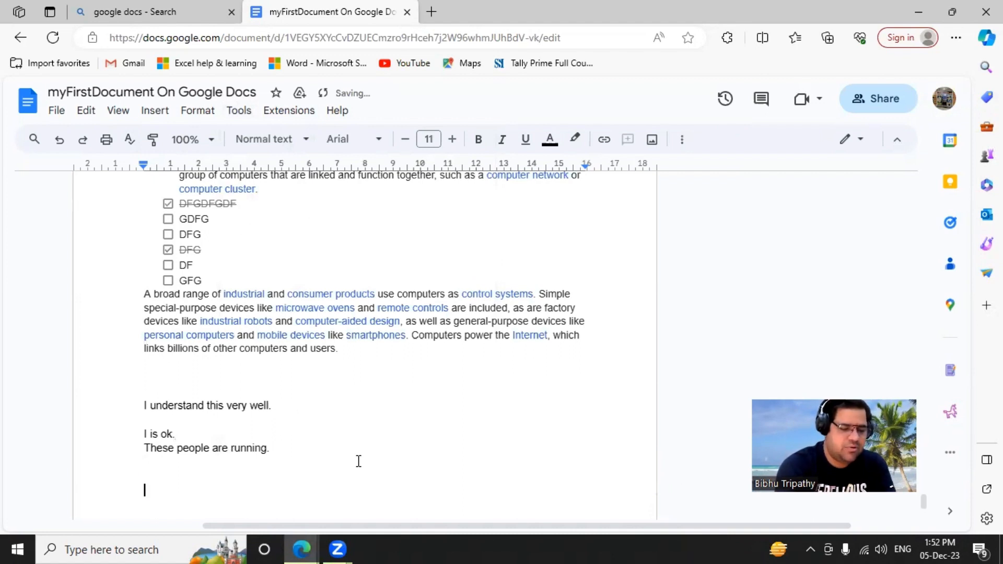
{"action": "type", "text": "I am B"}
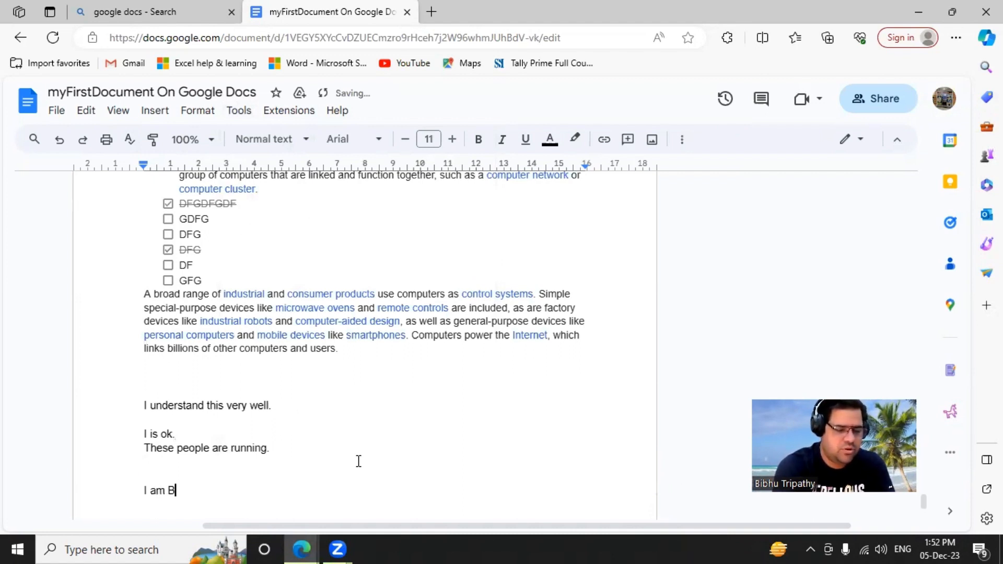
{"action": "type", "text": "ibhu "}
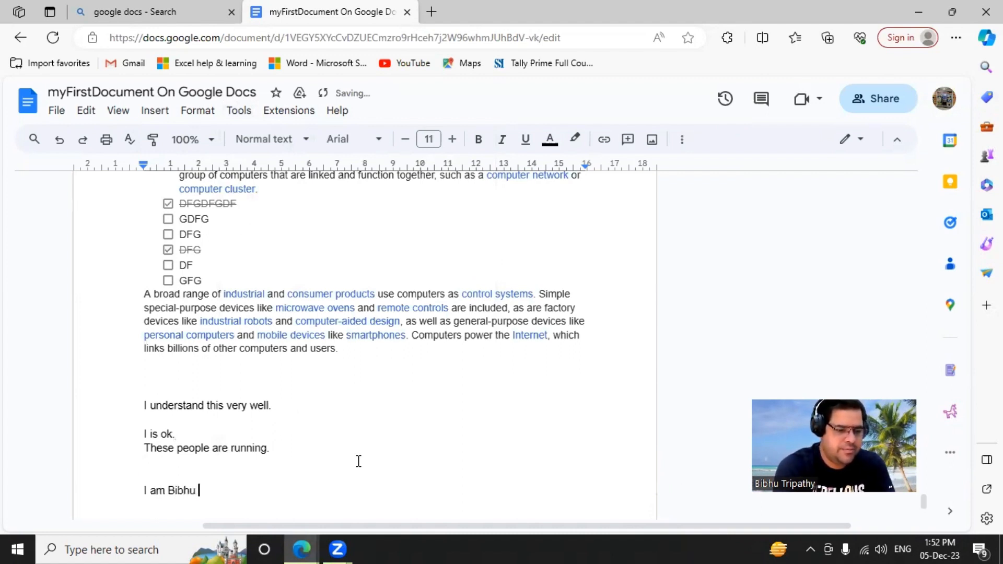
{"action": "type", "text": "Prasad T"}
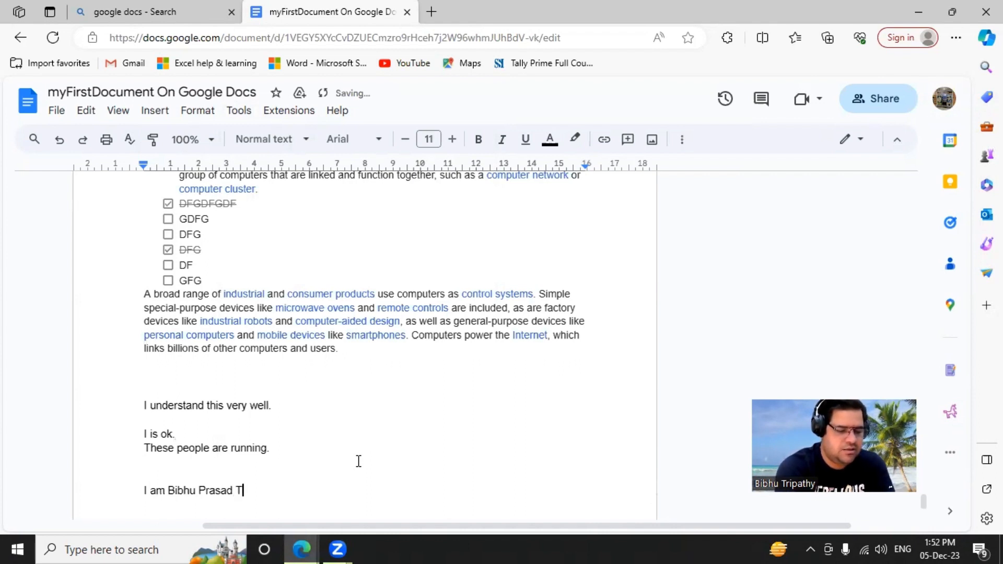
{"action": "type", "text": "ripathy"}
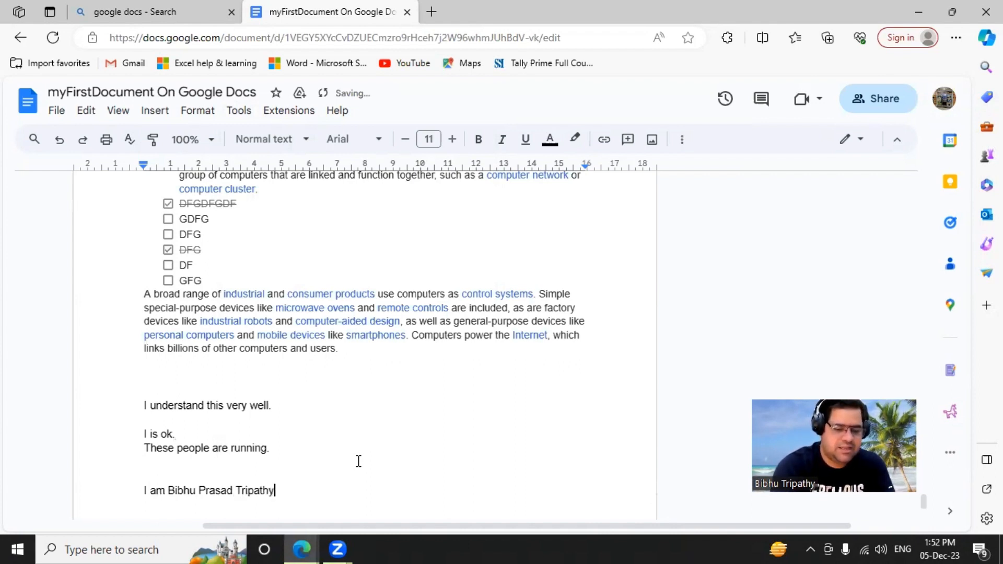
{"action": "type", "text": "."}
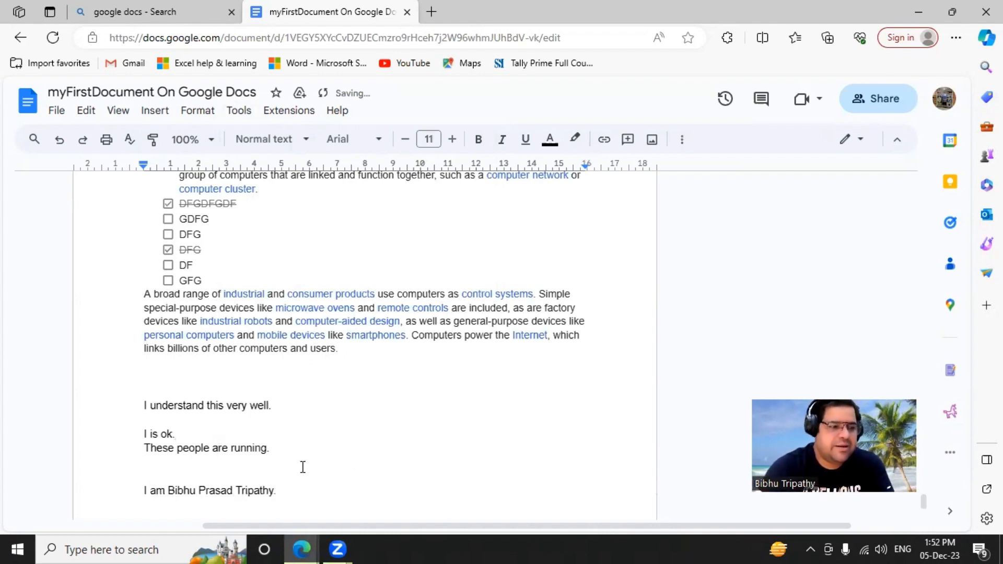
Misspell the middle and last names in the "I am" sentence by inserting extra letters, including repeated vowels.
{"action": "left_click", "coordinate": [221, 490]}
{"action": "type", "text": "h"}
{"action": "left_click", "coordinate": [234, 490]}
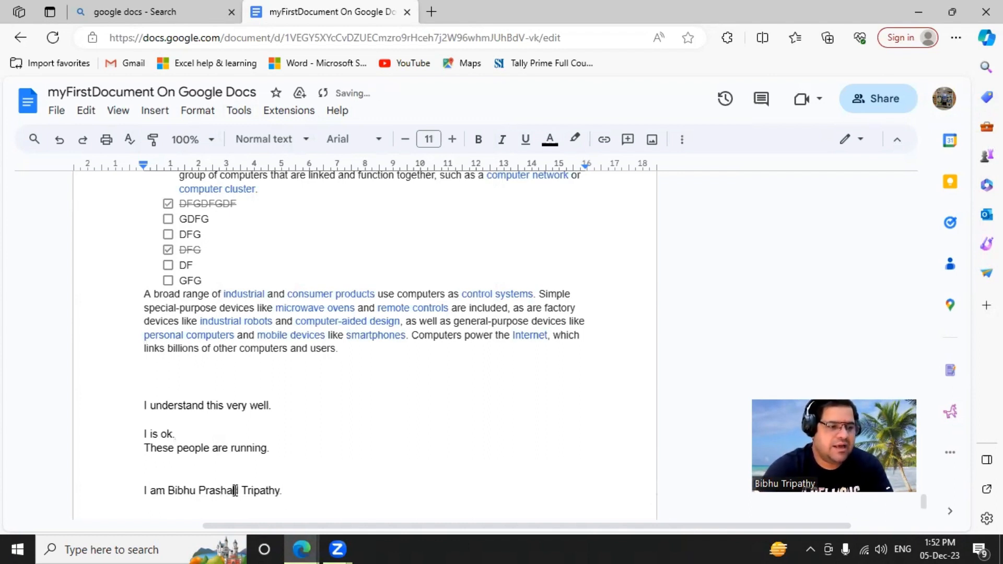
{"action": "type", "text": "aad Tr"}
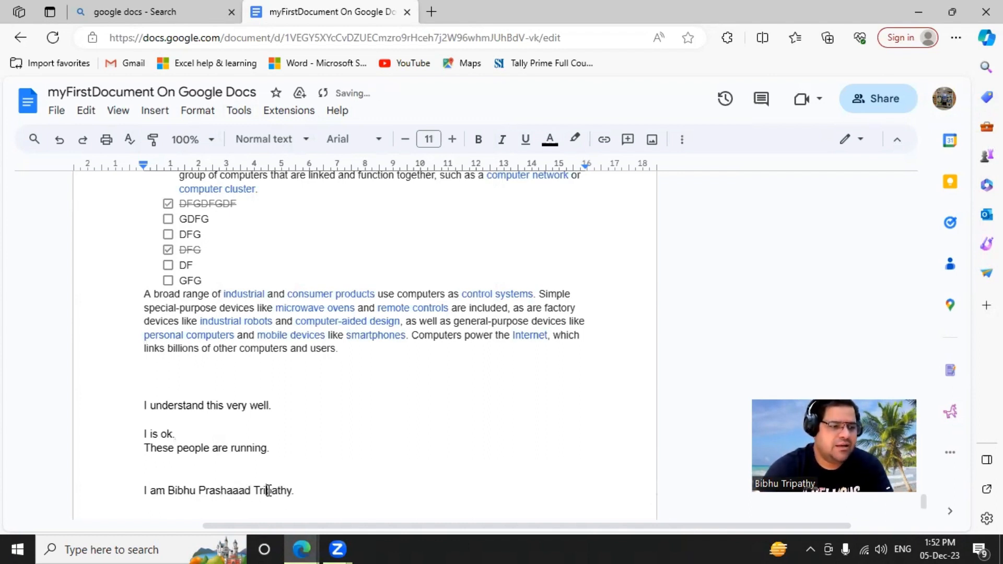
{"action": "type", "text": "ii"}
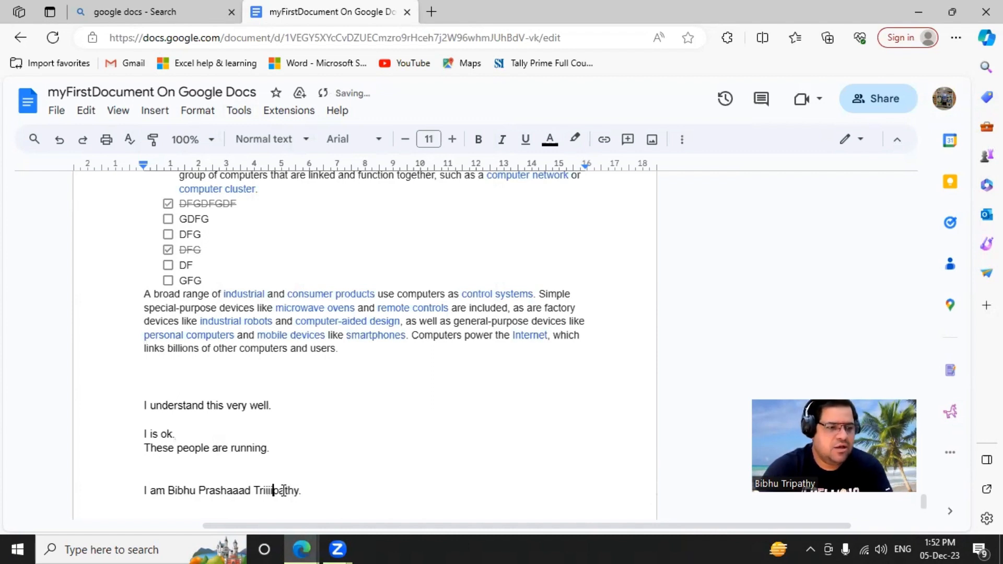
{"action": "left_click", "coordinate": [283, 490]}
{"action": "type", "text": "aa"}
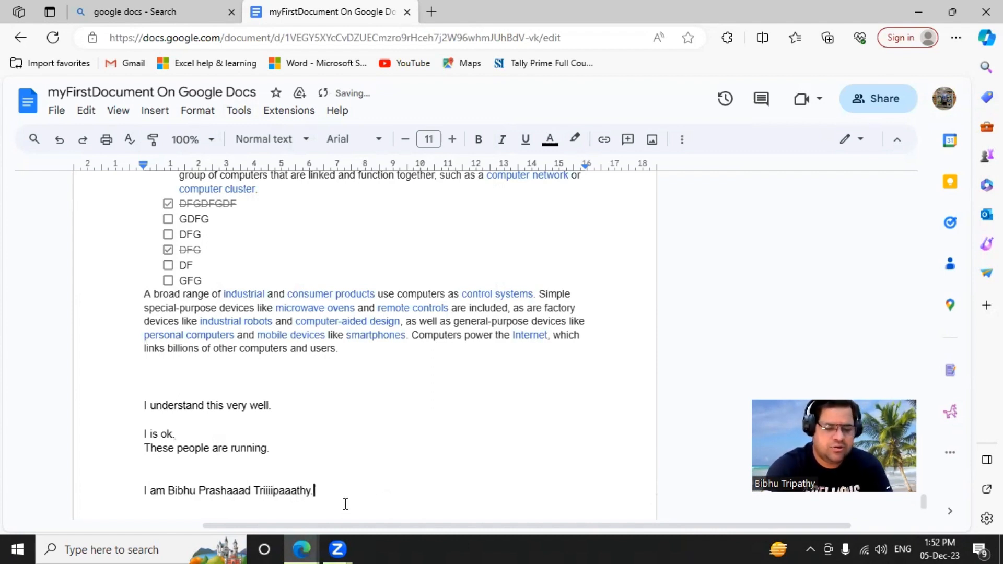
Check the misspelled middle name in the "I am" sentence for spelling suggestions.
{"action": "double_click", "coordinate": [233, 490]}
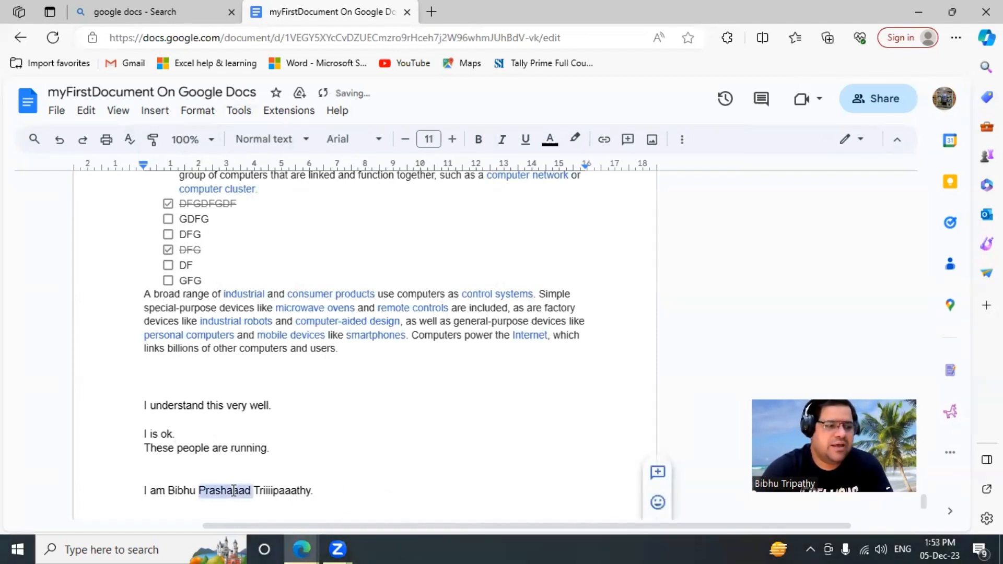
{"action": "right_click", "coordinate": [240, 492]}
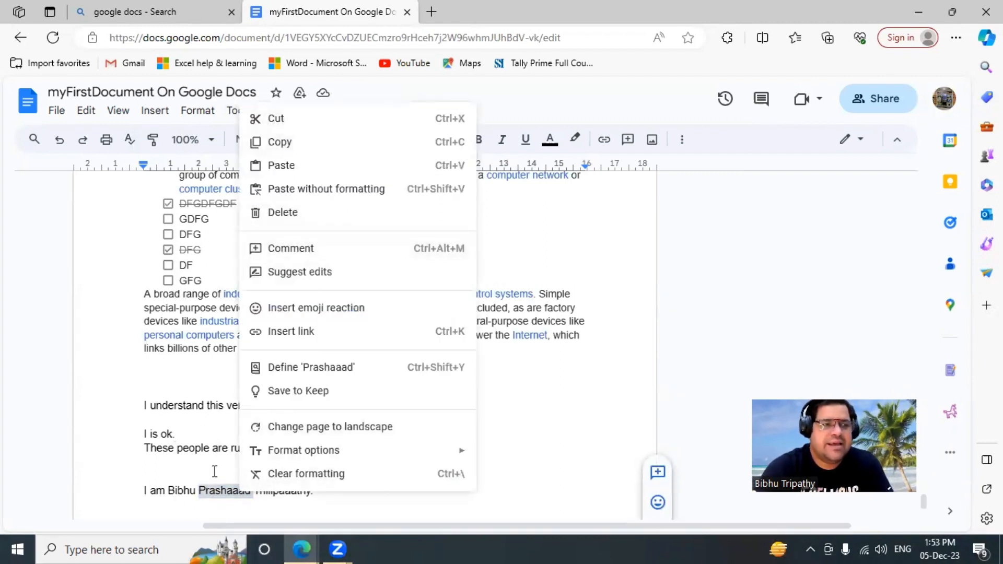
{"action": "left_click", "coordinate": [220, 504]}
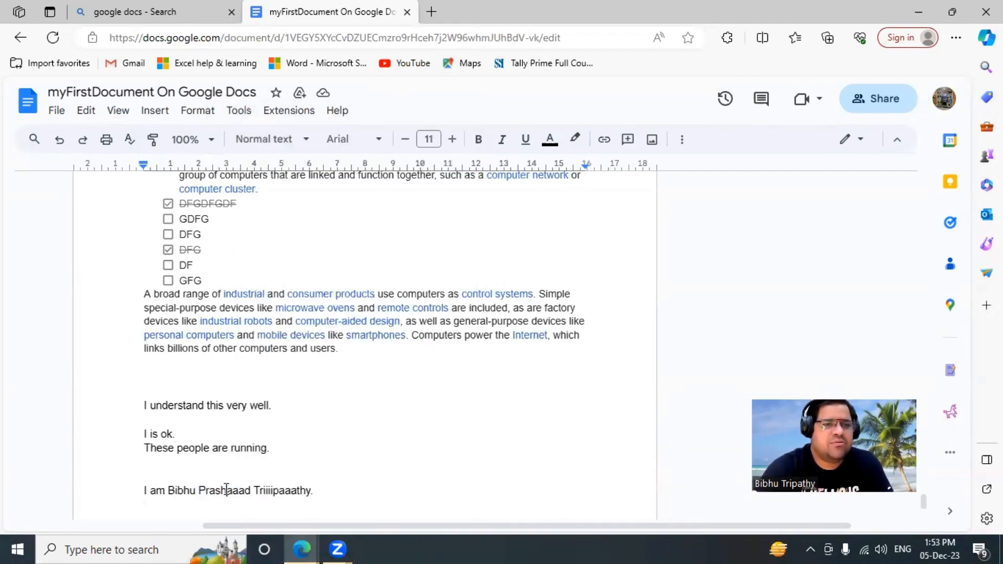
{"action": "double_click", "coordinate": [226, 490]}
{"action": "left_click_drag", "start_coordinate": [358, 464], "coordinate": [353, 480]}
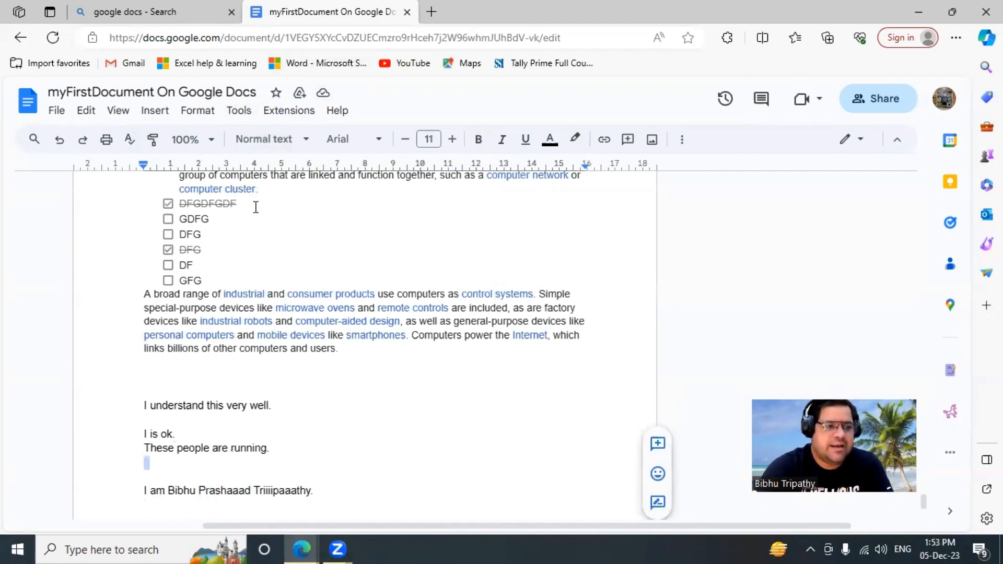
Below "These people are running.", leave a blank line, enter "Asfs hfdh fgd ghfdkghk fdhg fg fdhgk fd." and start a new line.
{"action": "left_click", "coordinate": [282, 455]}
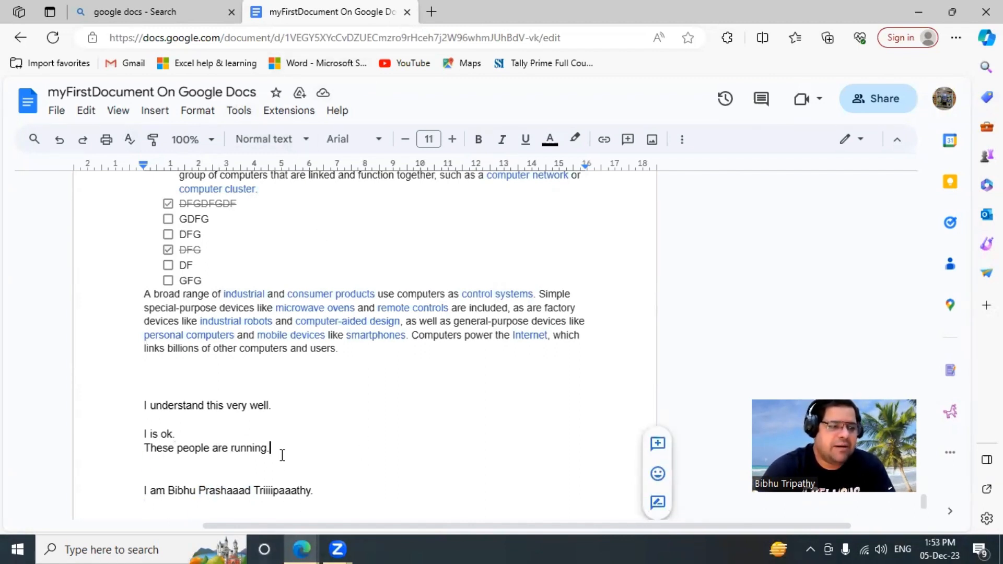
{"action": "key", "text": "Return"}
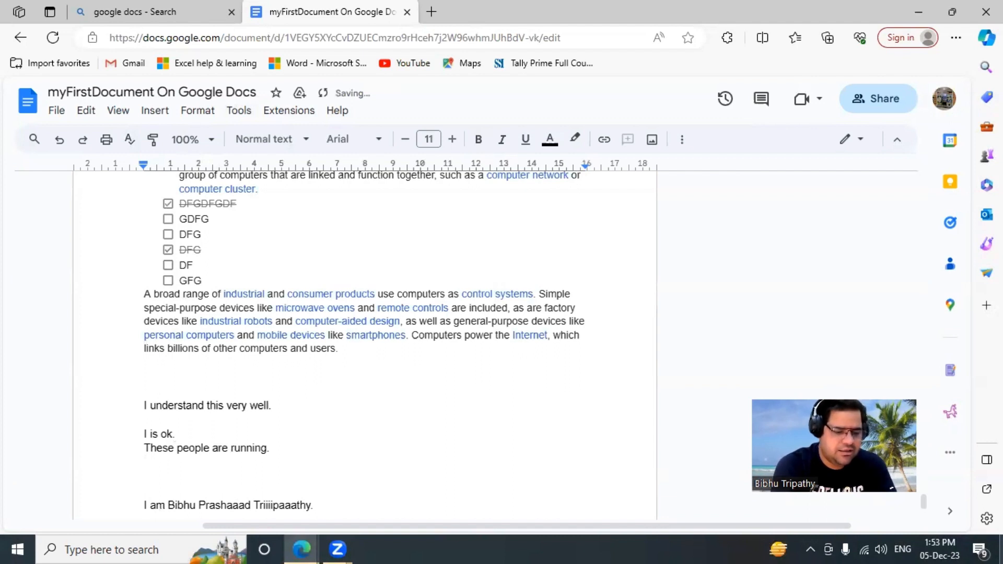
{"action": "key", "text": "Return"}
{"action": "type", "text": "Asfs hfdh fgd ghfdkghk fdhg "}
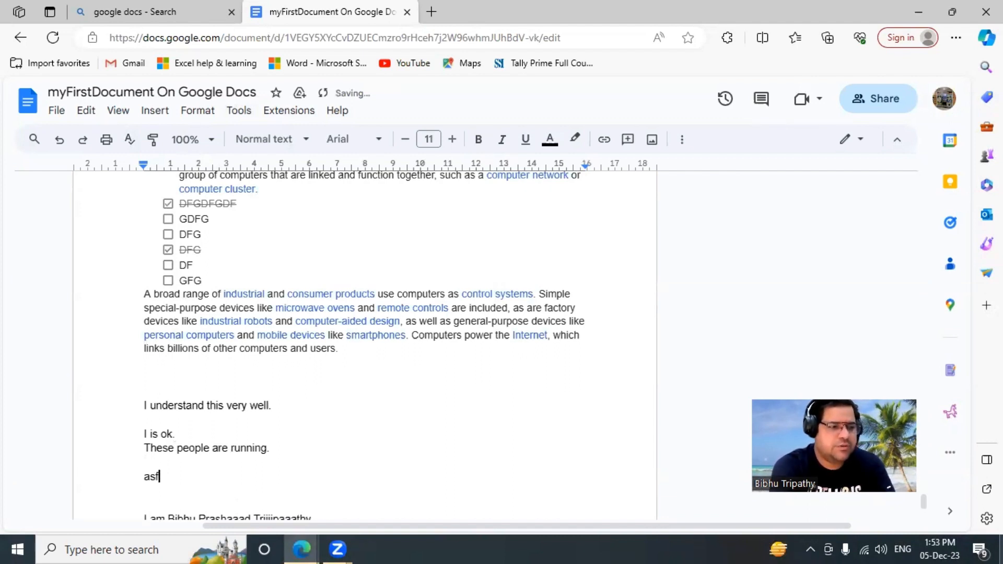
{"action": "type", "text": "fg fdhgk fd."}
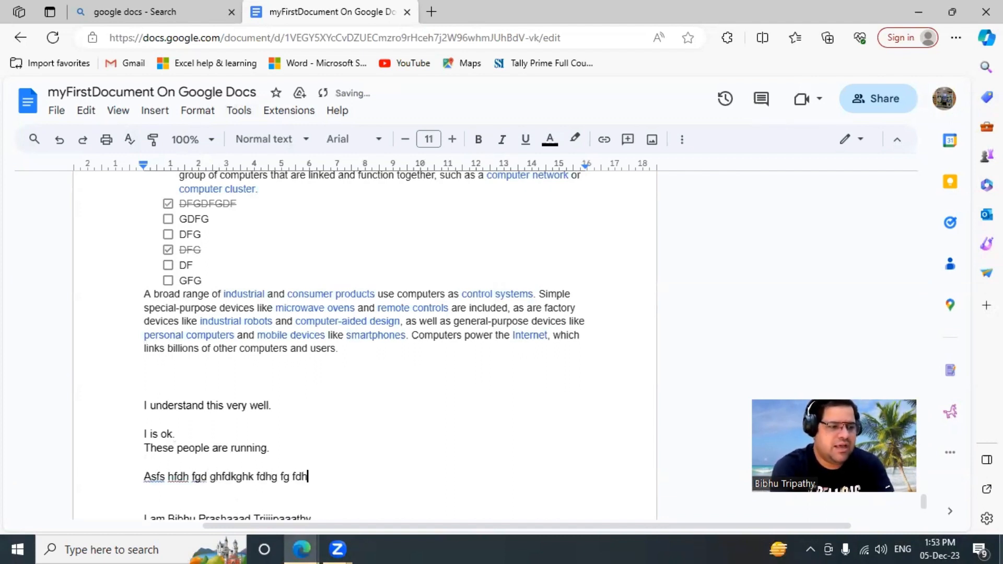
{"action": "key", "text": "Return"}
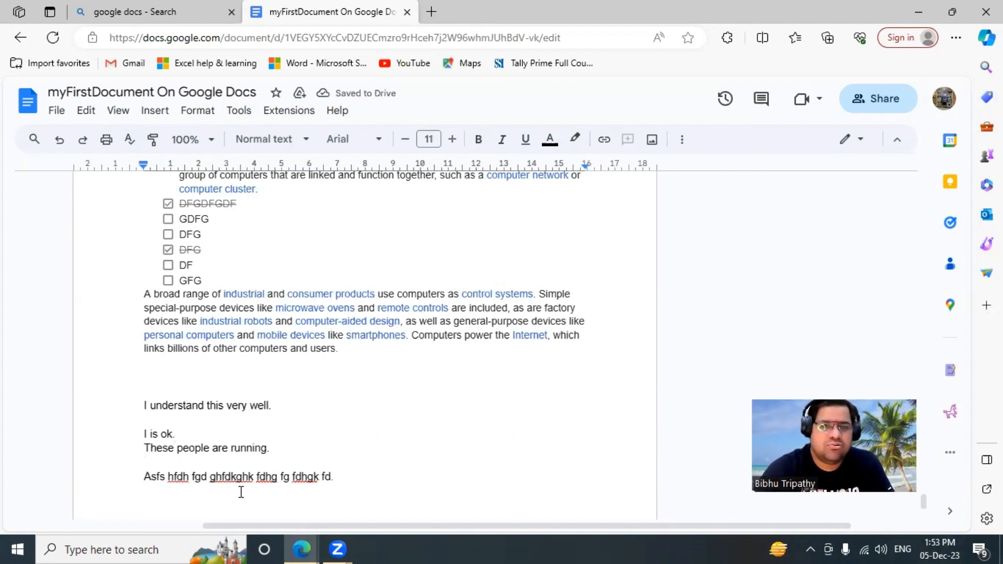
Give feedback that the spelling suggestion "gfkhk" for "ghfdkghk" is wrong, and deselect the word.
{"action": "right_click", "coordinate": [233, 475]}
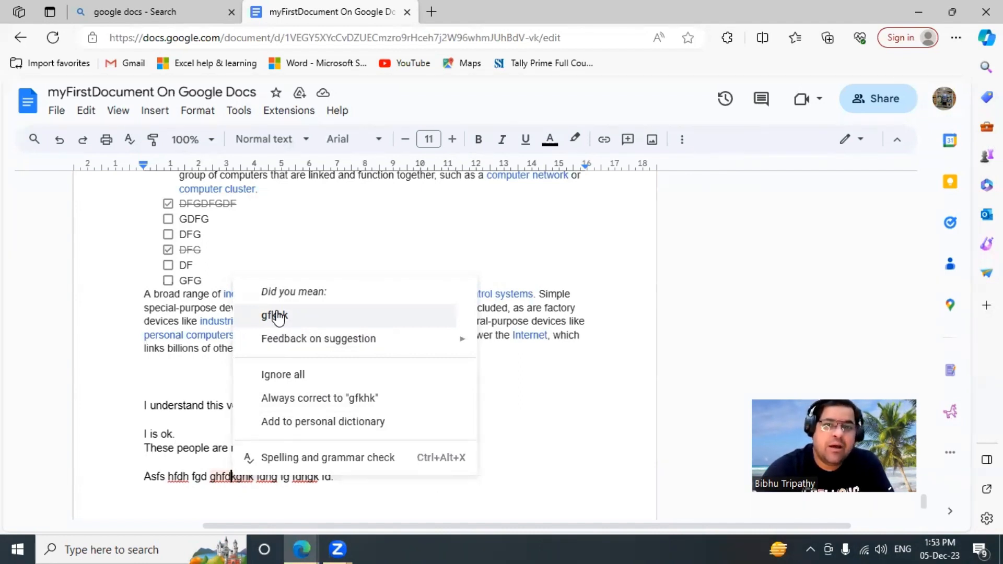
{"action": "left_click", "coordinate": [226, 478]}
{"action": "right_click", "coordinate": [228, 475]}
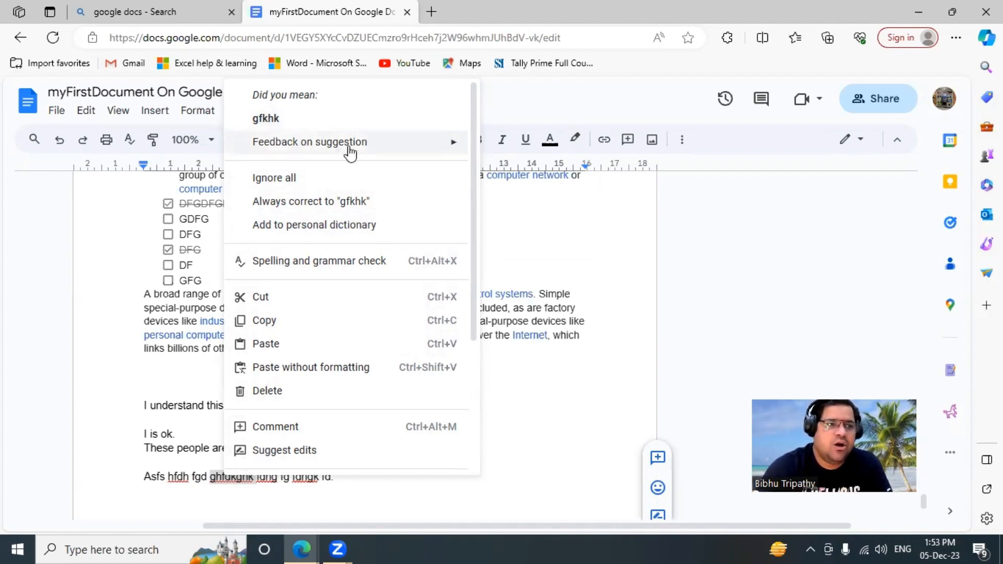
{"action": "mouse_move", "coordinate": [422, 148]}
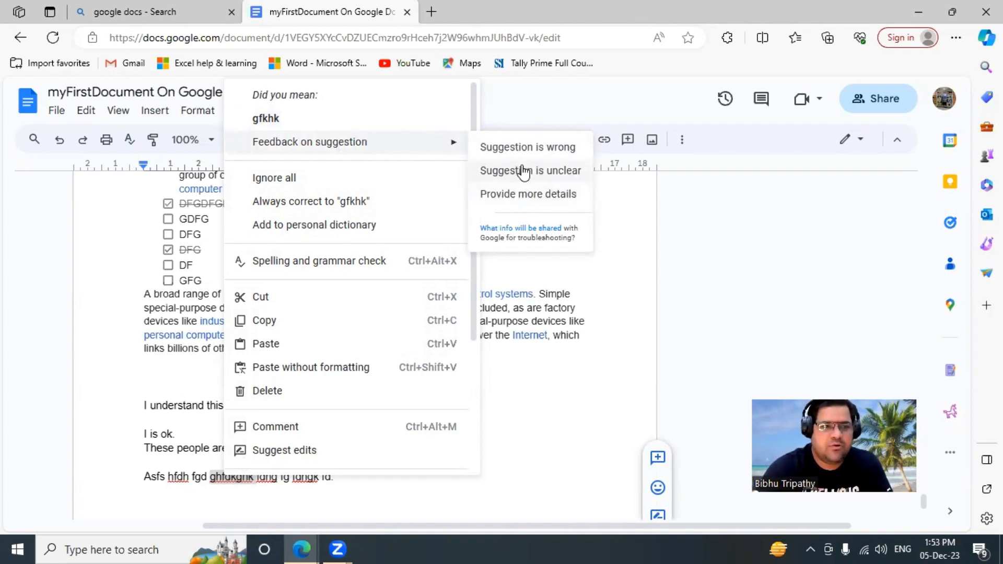
{"action": "left_click", "coordinate": [522, 148]}
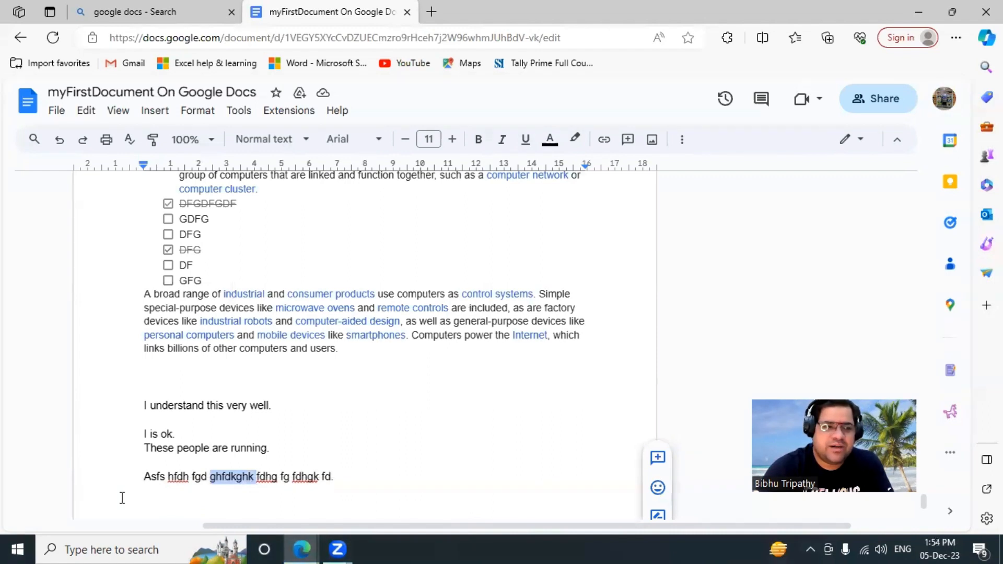
{"action": "left_click", "coordinate": [344, 486]}
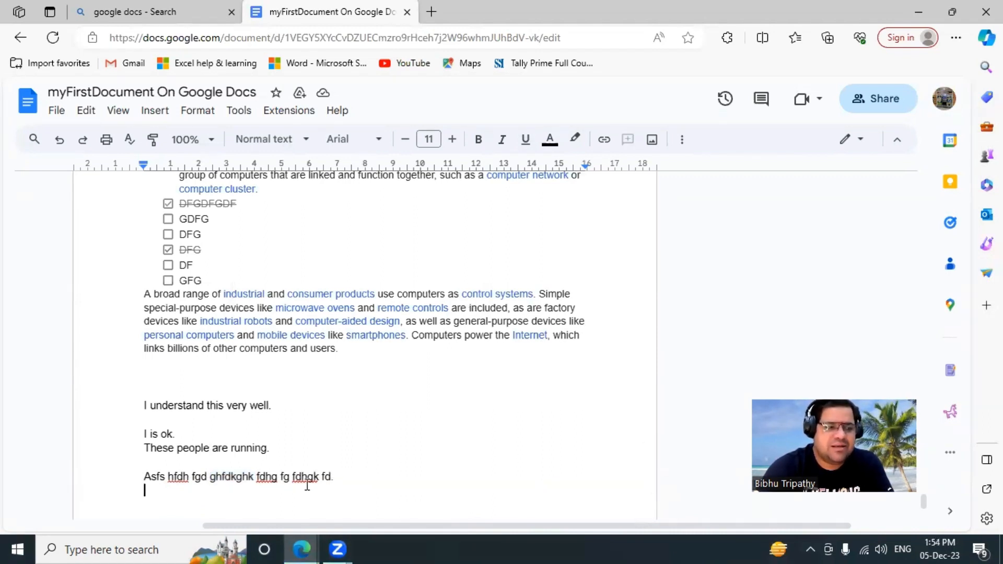
Add the flagged word "ghfdkghk" to the personal dictionary.
{"action": "double_click", "coordinate": [228, 482]}
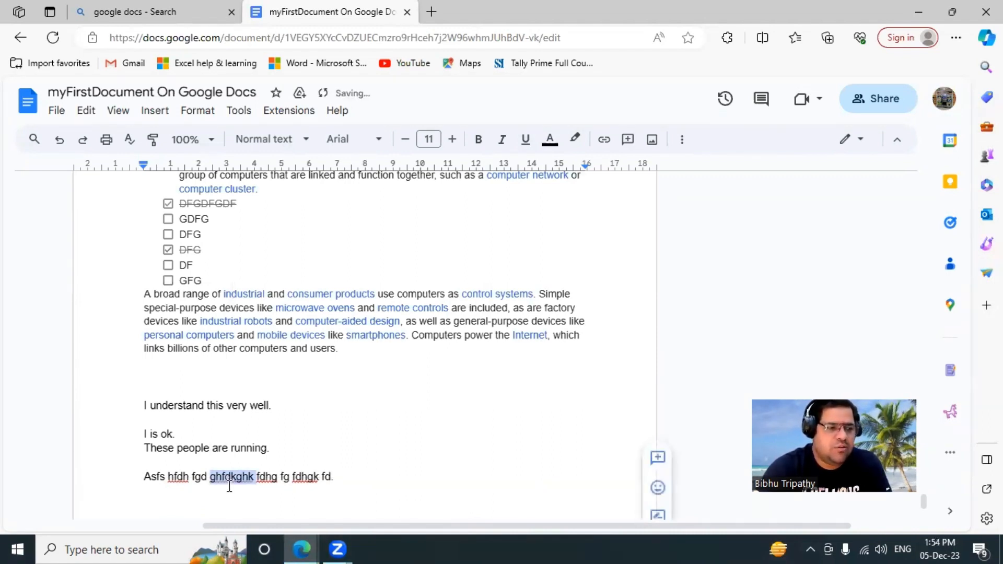
{"action": "left_click", "coordinate": [295, 490]}
{"action": "right_click", "coordinate": [222, 480]}
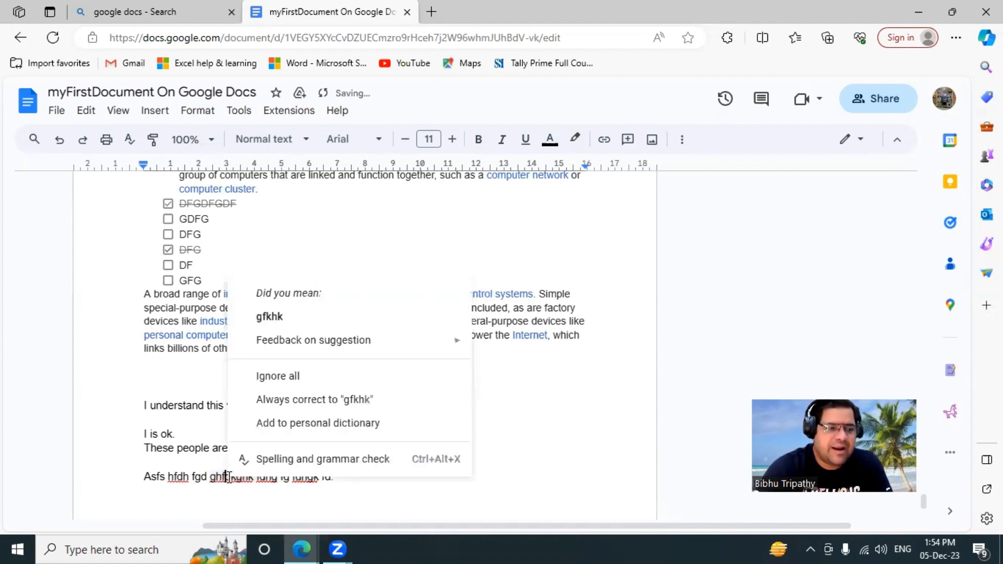
{"action": "left_click", "coordinate": [289, 424]}
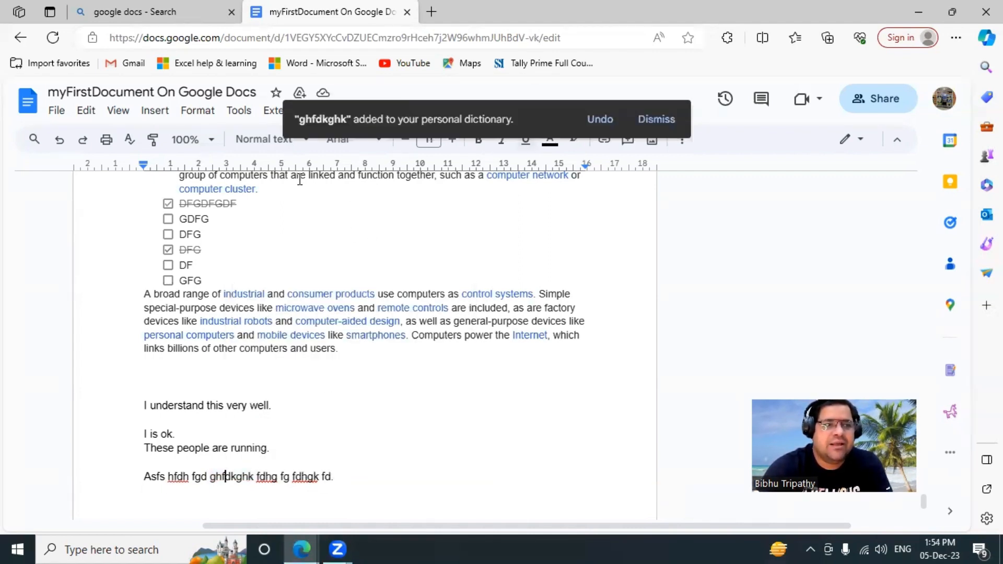
{"action": "double_click", "coordinate": [228, 476]}
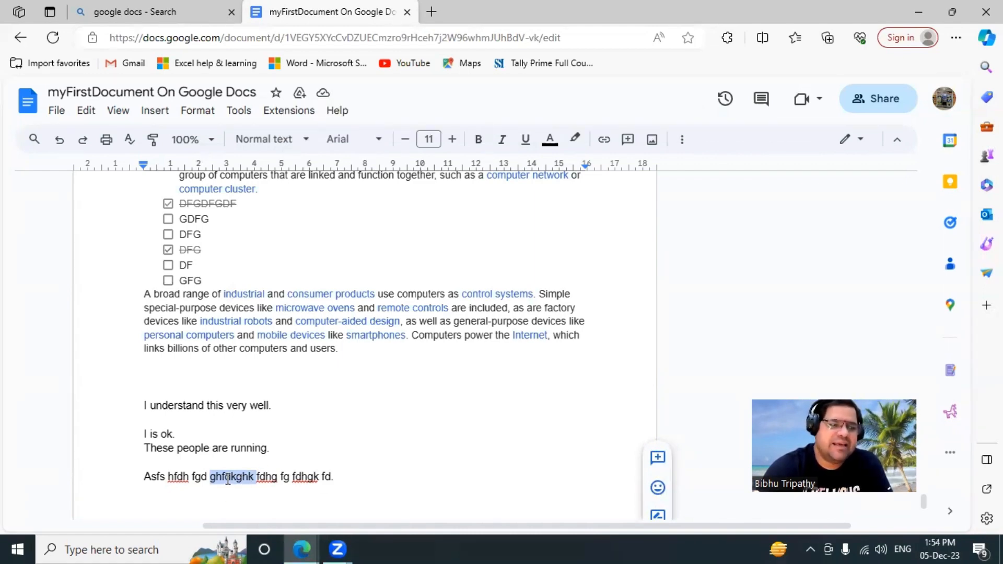
{"action": "double_click", "coordinate": [228, 478]}
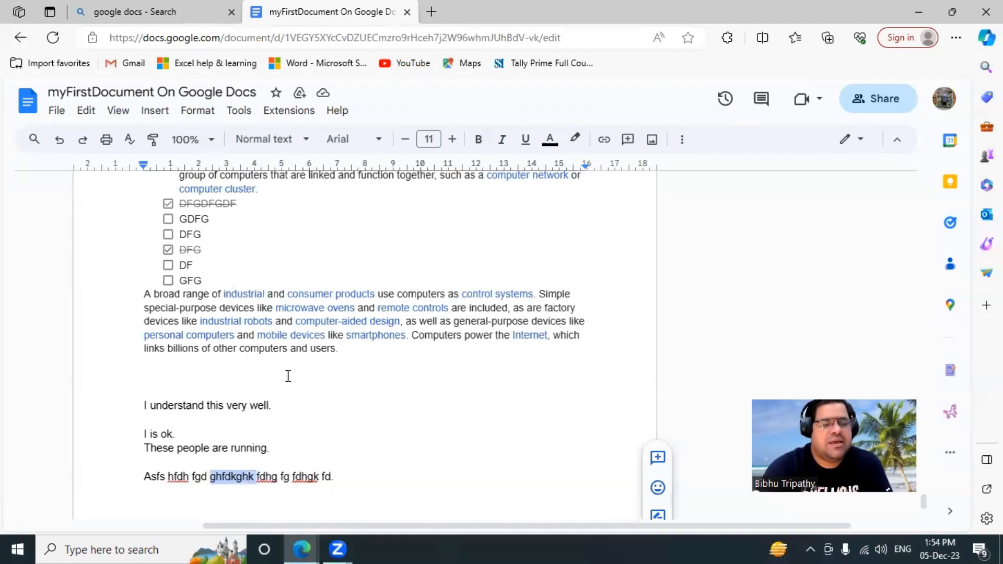
{"action": "left_click", "coordinate": [243, 116]}
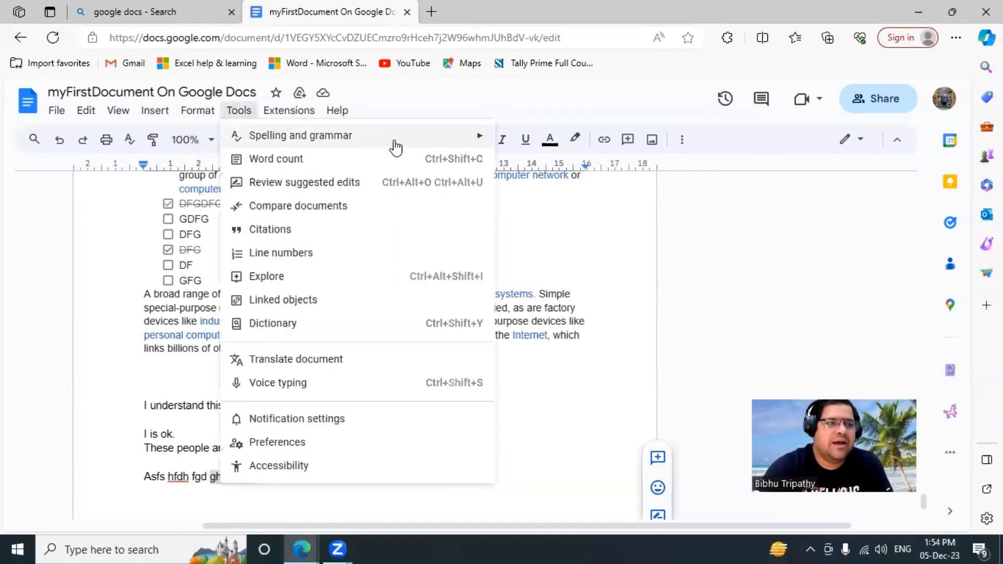
{"action": "mouse_move", "coordinate": [479, 137]}
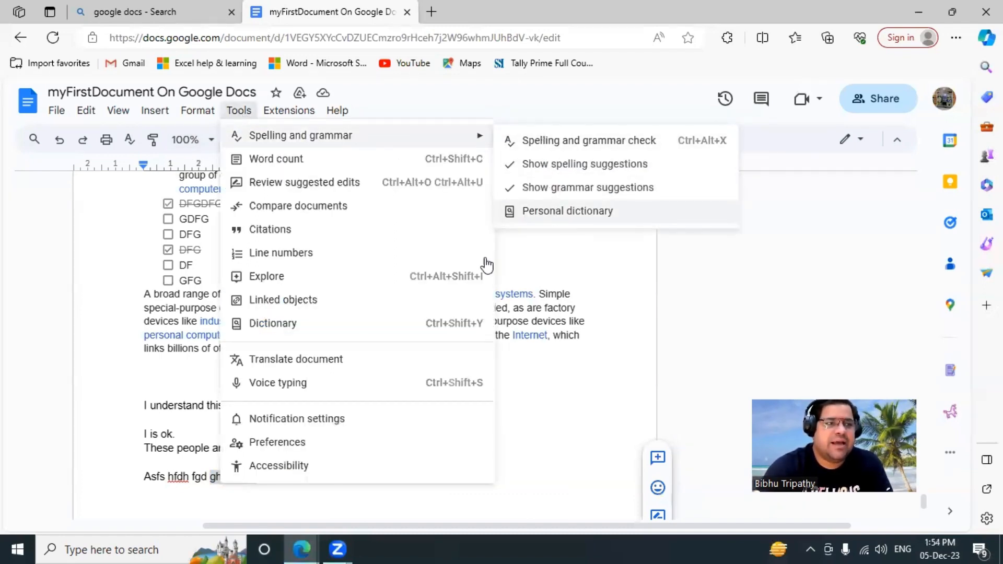
{"action": "left_click", "coordinate": [517, 394]}
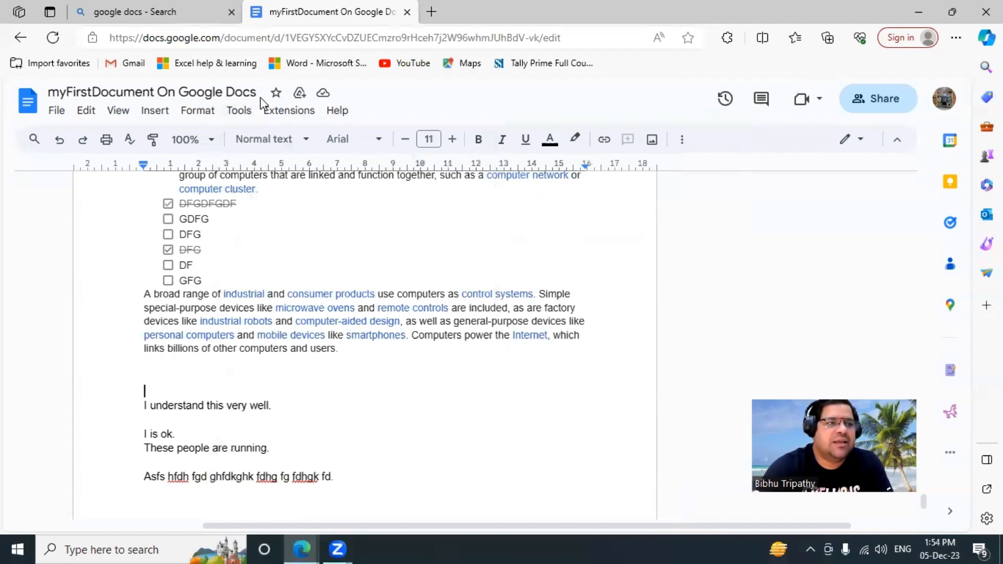
View the document's word count and turn on displaying it while typing.
{"action": "left_click", "coordinate": [239, 111]}
{"action": "mouse_move", "coordinate": [306, 141]}
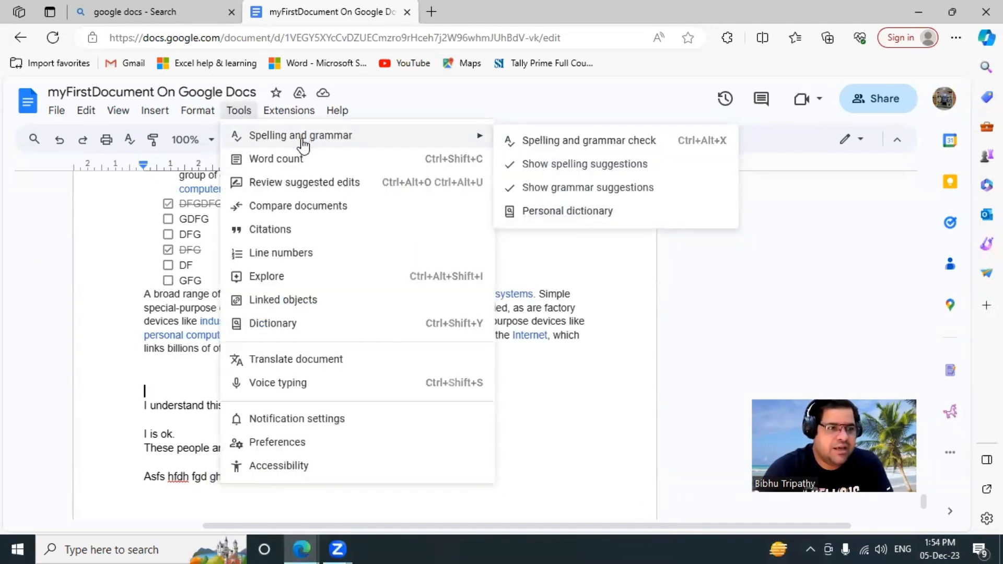
{"action": "left_click", "coordinate": [284, 159]}
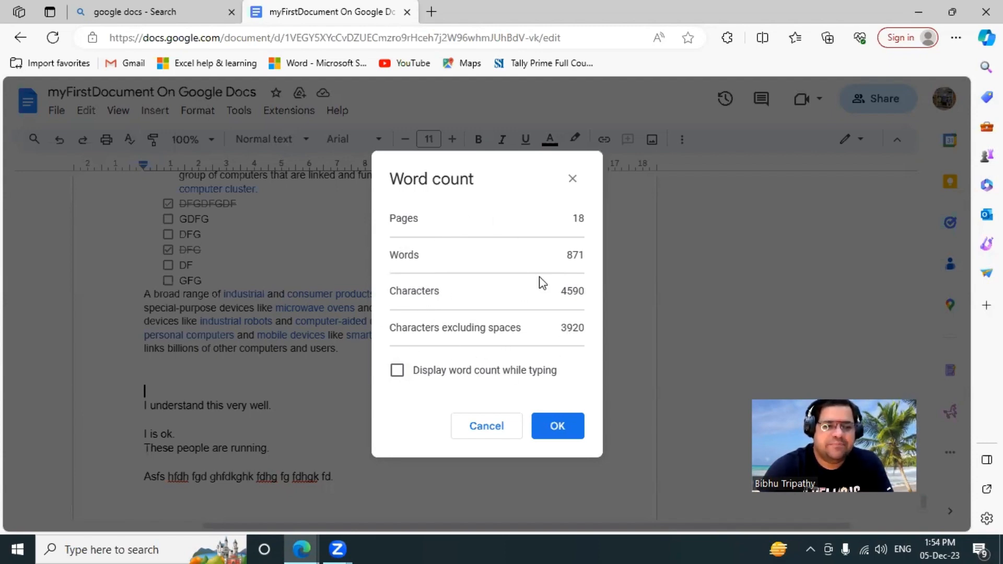
{"action": "left_click", "coordinate": [398, 372]}
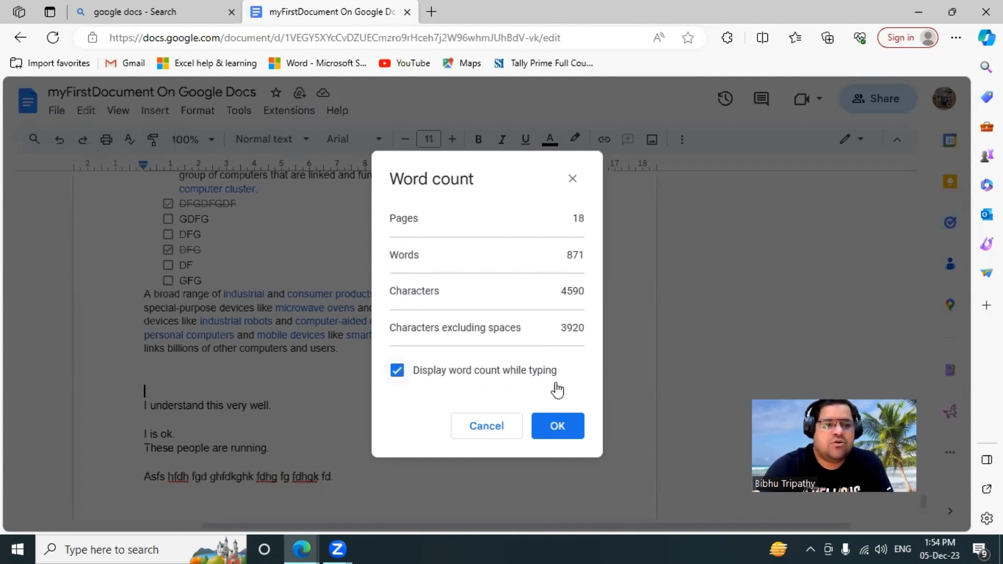
{"action": "left_click", "coordinate": [558, 427]}
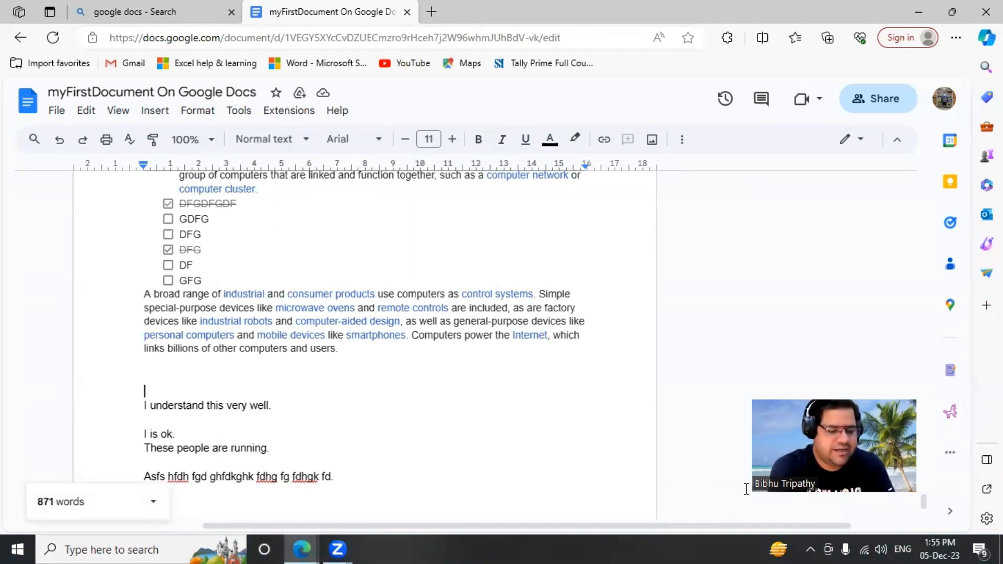
On the blank line above "I understand this very well.", enter "Ok lets go to there." and start a new line.
{"action": "type", "text": "Ok lets "}
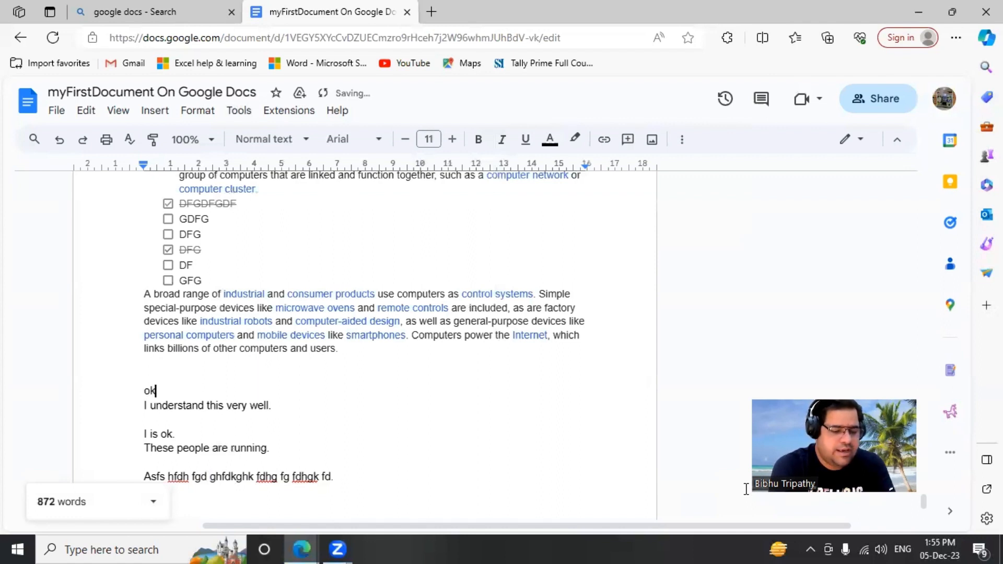
{"action": "type", "text": "g"}
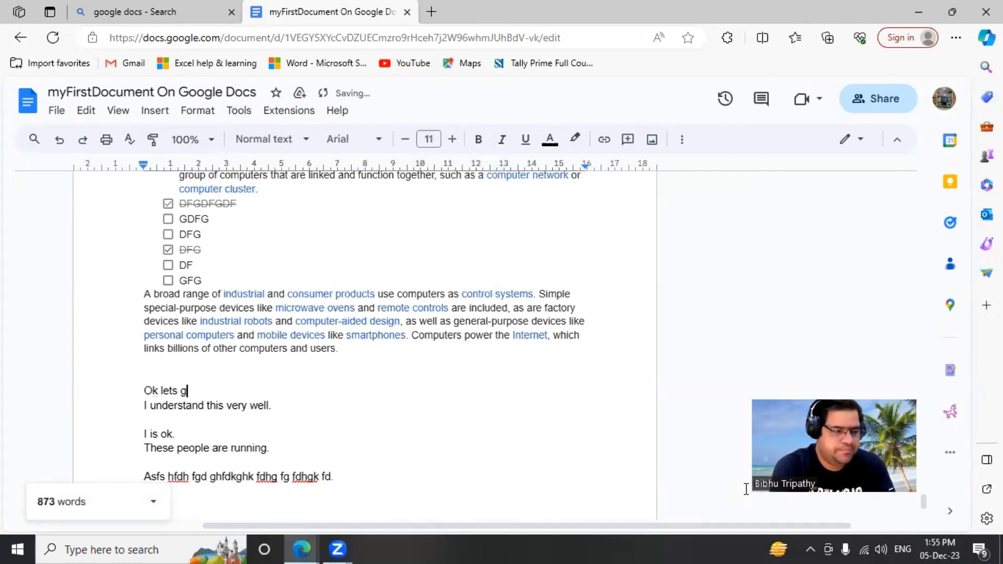
{"action": "type", "text": "o to the"}
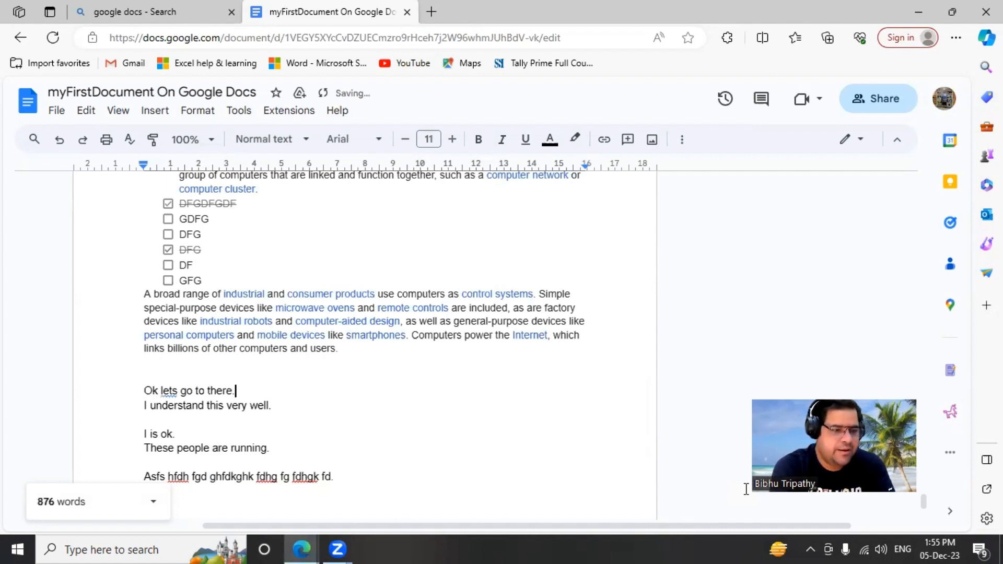
{"action": "type", "text": "re."}
{"action": "key", "text": "Return"}
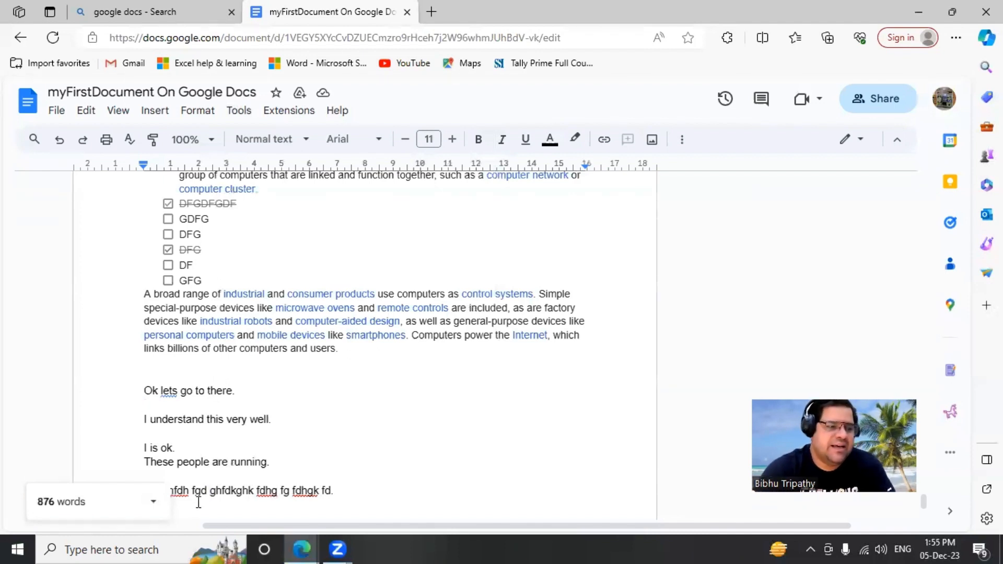
Insert a page break after "These people are running." and compare the live page count before and after it.
{"action": "left_click", "coordinate": [154, 502]}
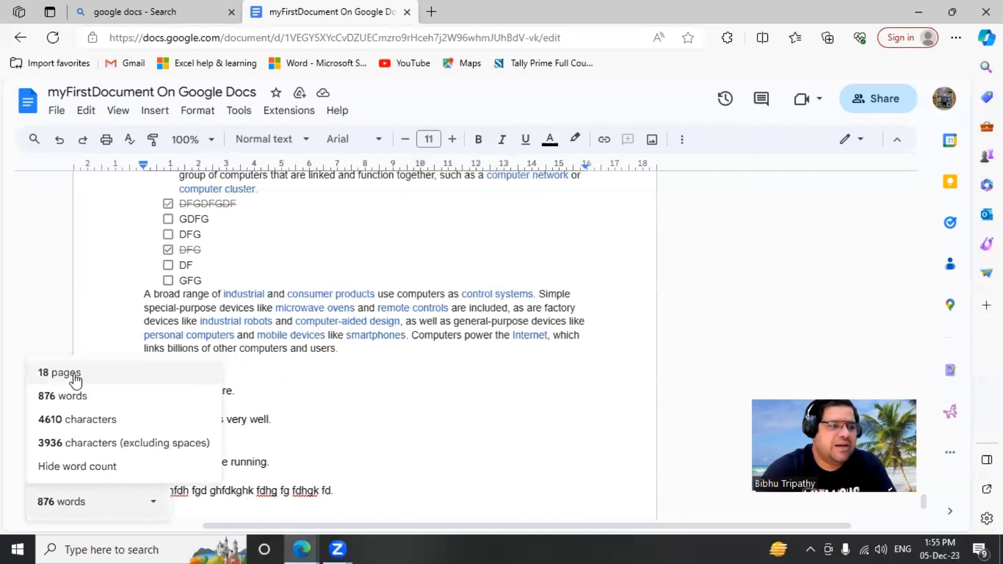
{"action": "left_click", "coordinate": [425, 467]}
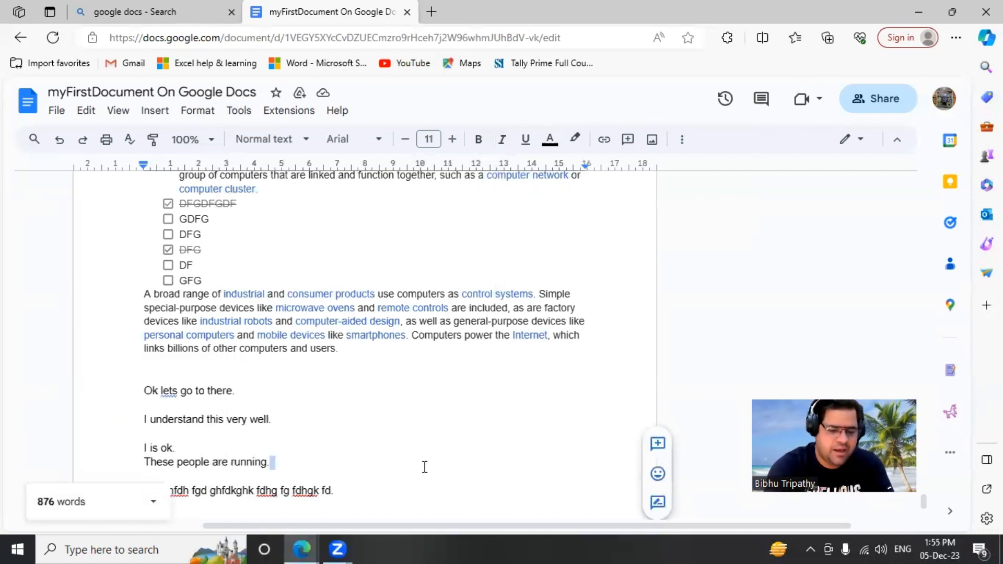
{"action": "key", "text": "ctrl+Return"}
{"action": "left_click", "coordinate": [152, 503]}
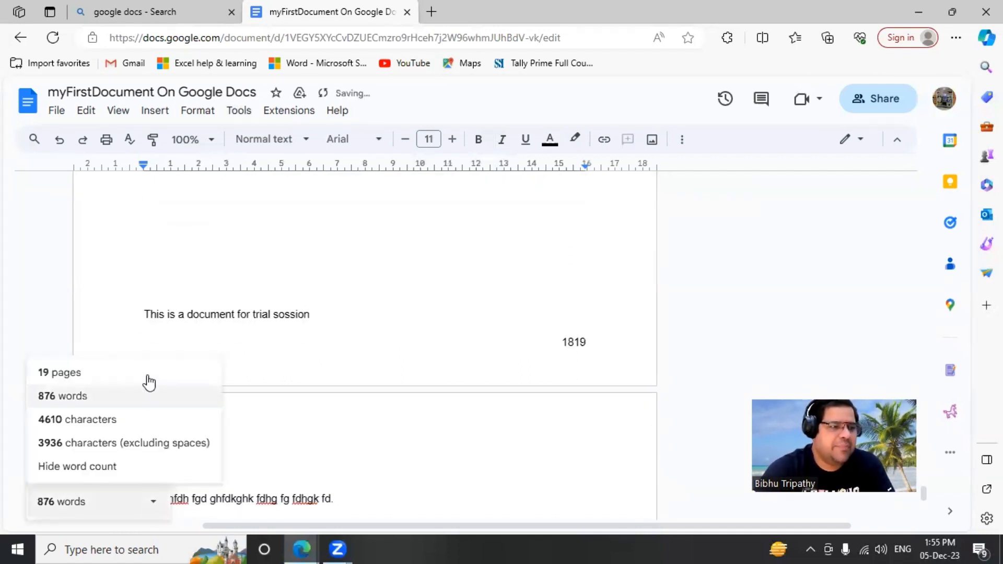
{"action": "left_click", "coordinate": [298, 438]}
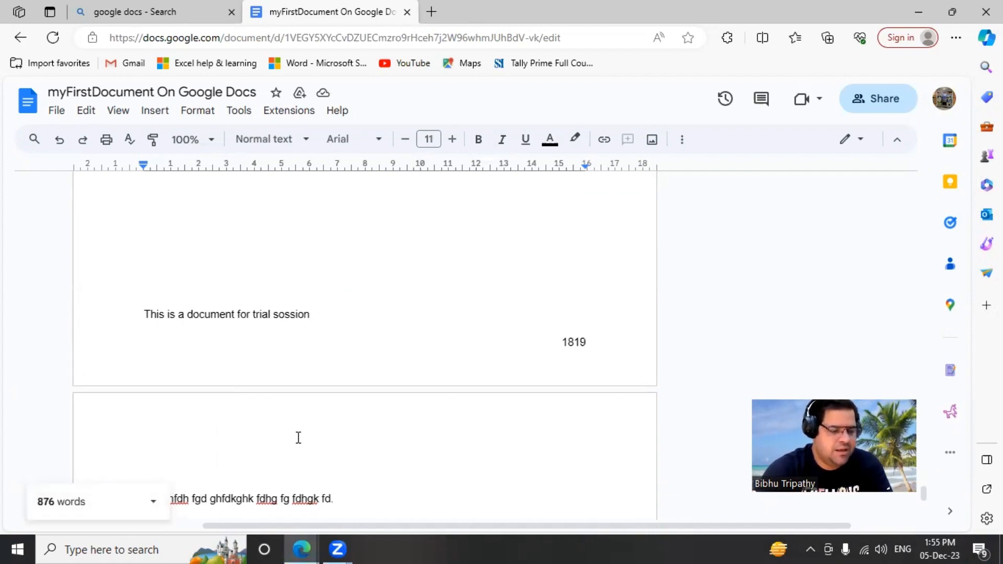
Undo the page break and recheck the document's live page, word and character counts.
{"action": "key", "text": "ctrl+z"}
{"action": "left_click", "coordinate": [146, 506]}
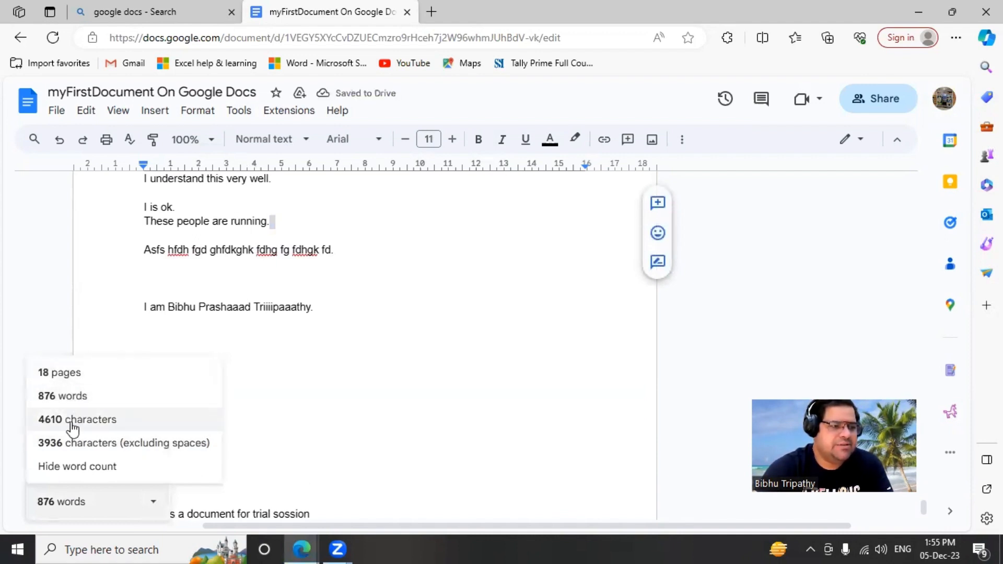
{"action": "left_click", "coordinate": [322, 471]}
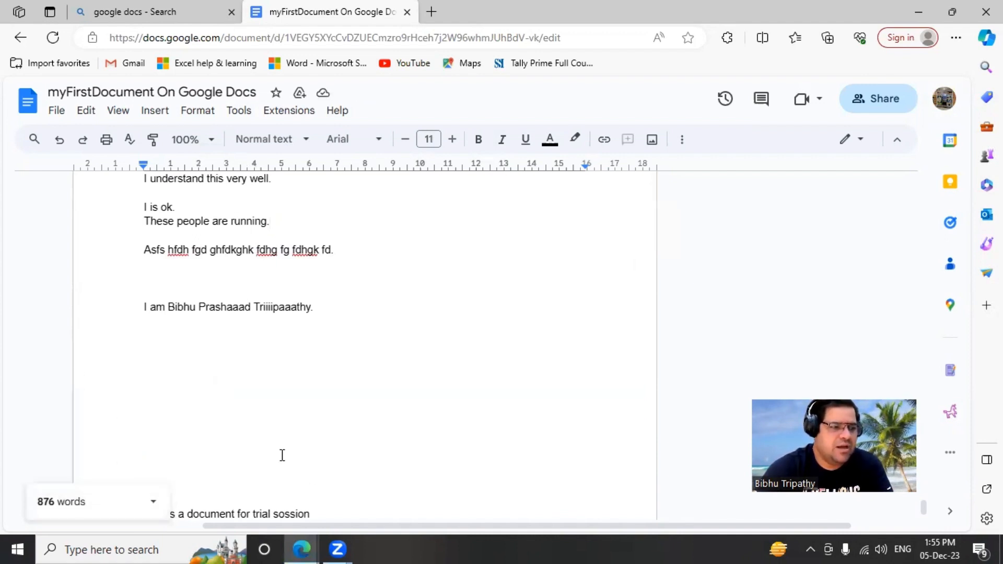
Insert a page break in the blank area below the document's last sentence and check the live page count.
{"action": "key", "text": "ctrl+Return"}
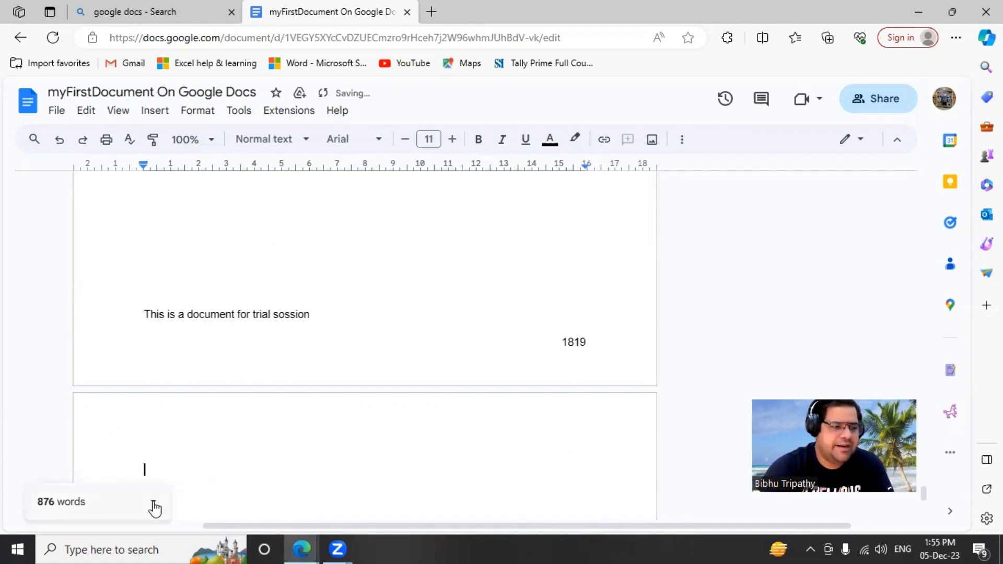
{"action": "left_click", "coordinate": [137, 500]}
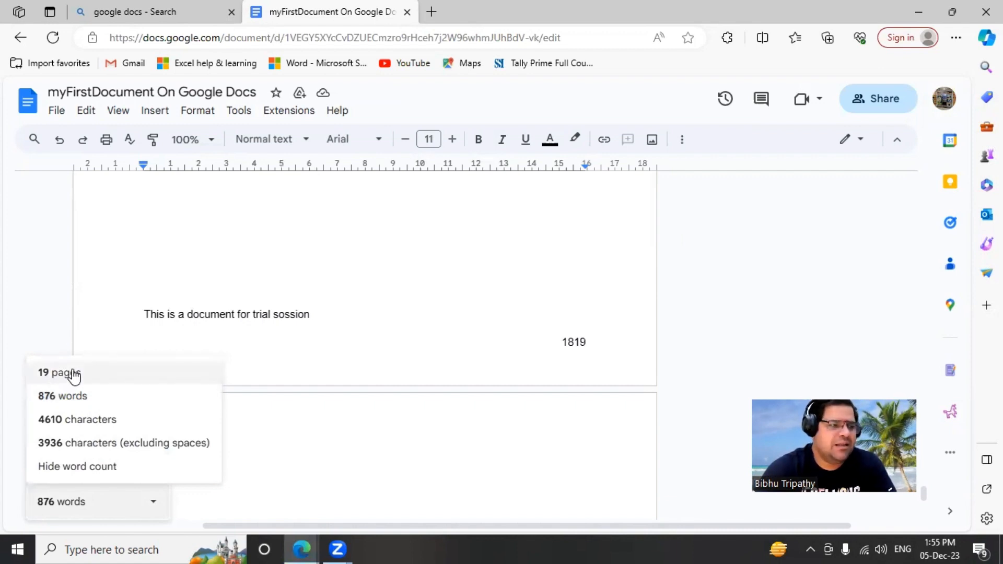
{"action": "left_click", "coordinate": [322, 298]}
View the word count details and turn off displaying the word count while typing.
{"action": "scroll", "coordinate": [323, 299], "scroll_direction": "up", "scroll_amount": 2}
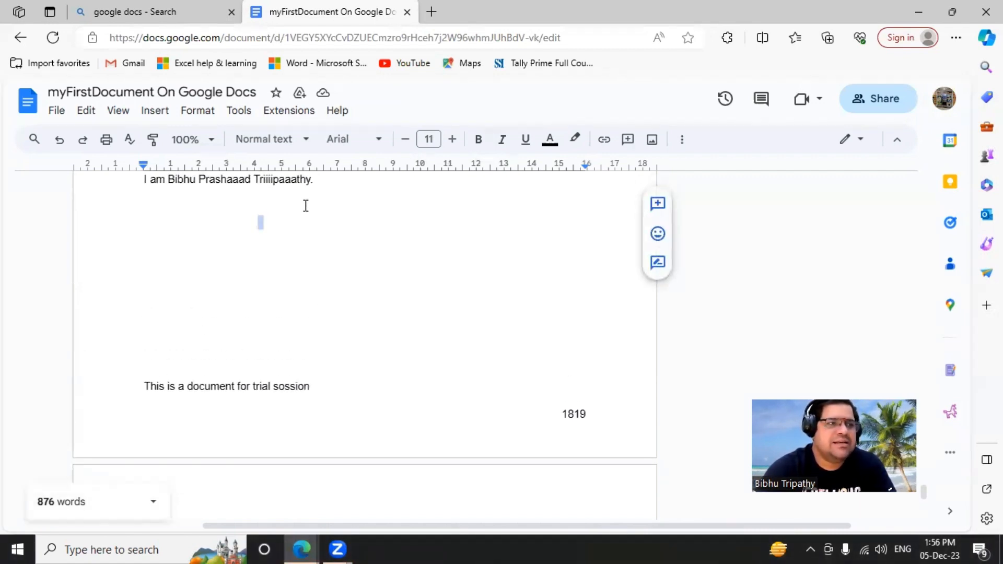
{"action": "left_click", "coordinate": [241, 110]}
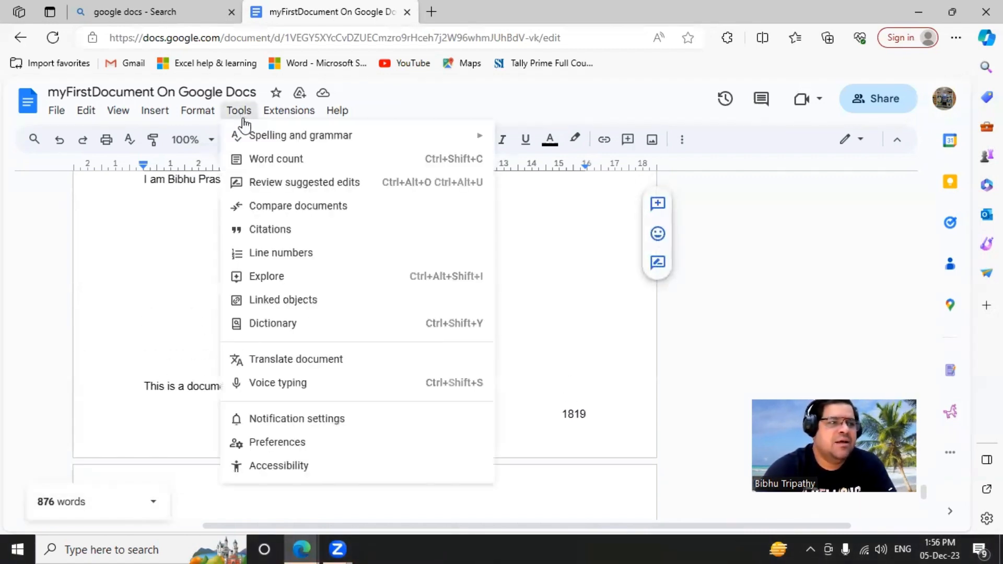
{"action": "left_click", "coordinate": [341, 165]}
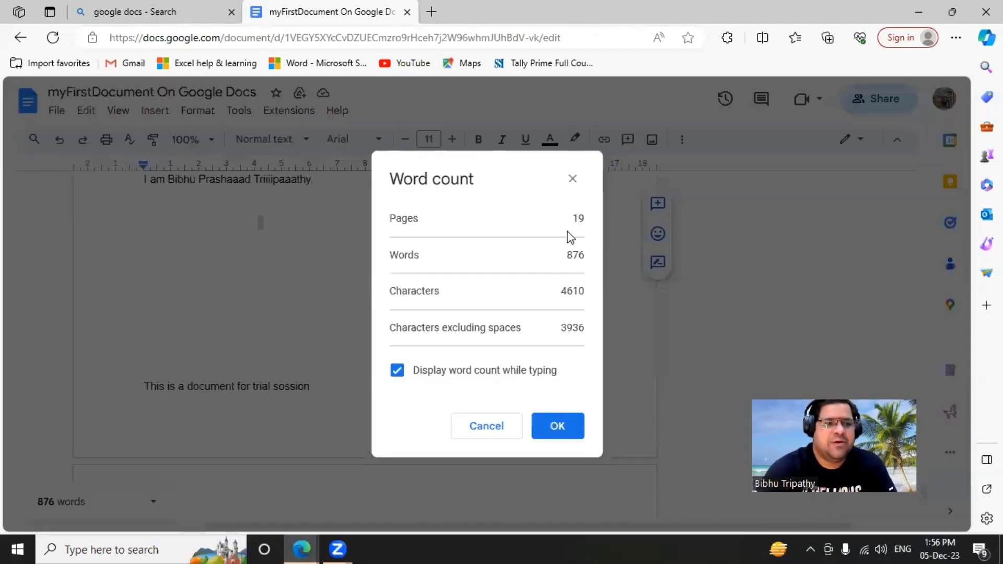
{"action": "left_click", "coordinate": [397, 371]}
{"action": "left_click", "coordinate": [556, 430]}
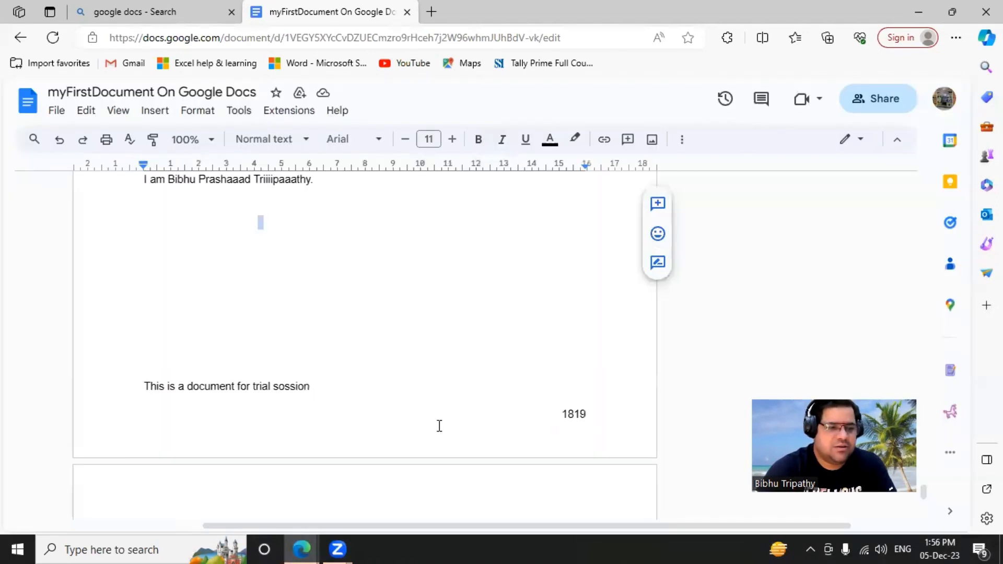
Review the document's suggested edits and close the review box.
{"action": "left_click", "coordinate": [238, 110]}
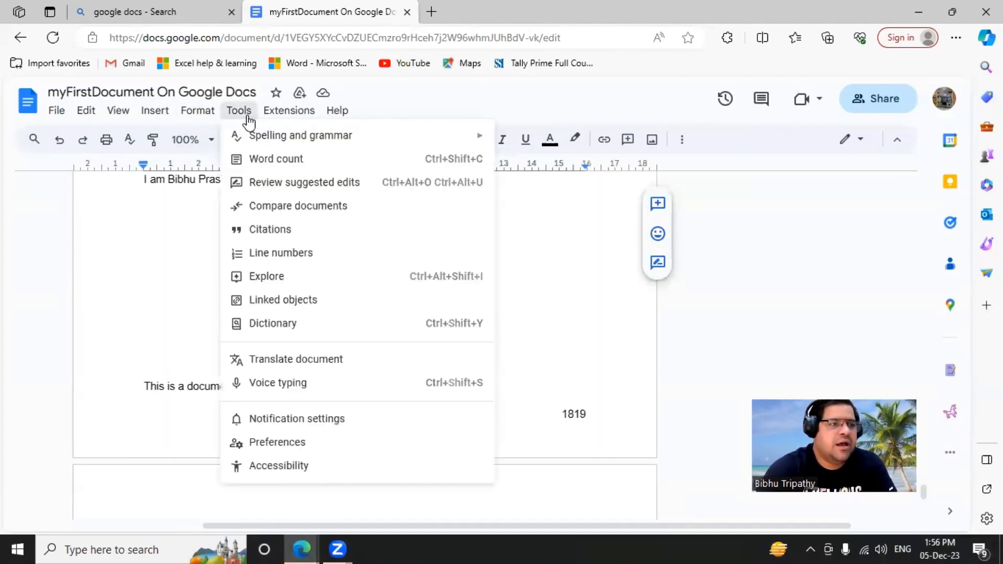
{"action": "left_click", "coordinate": [341, 192]}
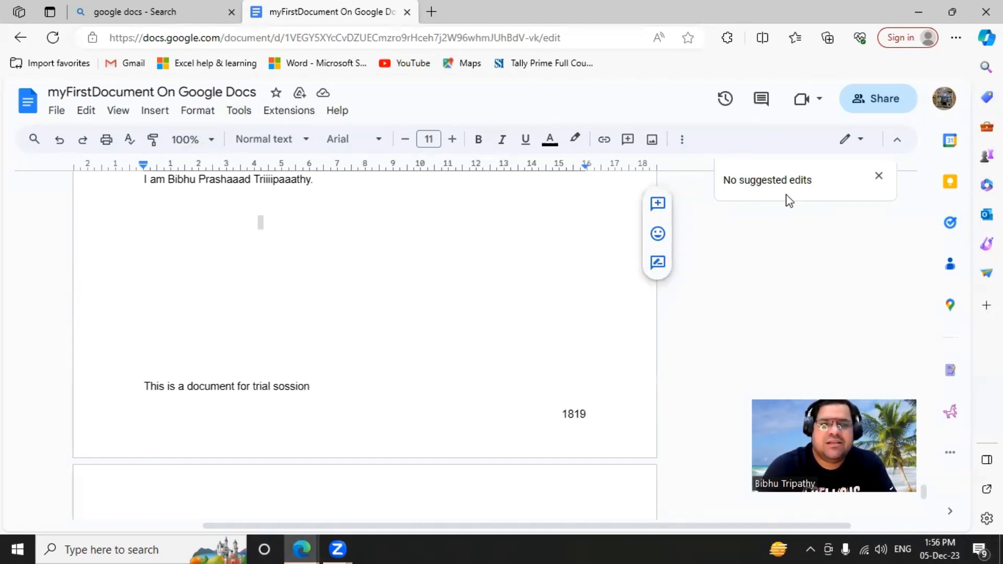
{"action": "left_click", "coordinate": [880, 180]}
{"action": "left_click", "coordinate": [236, 114]}
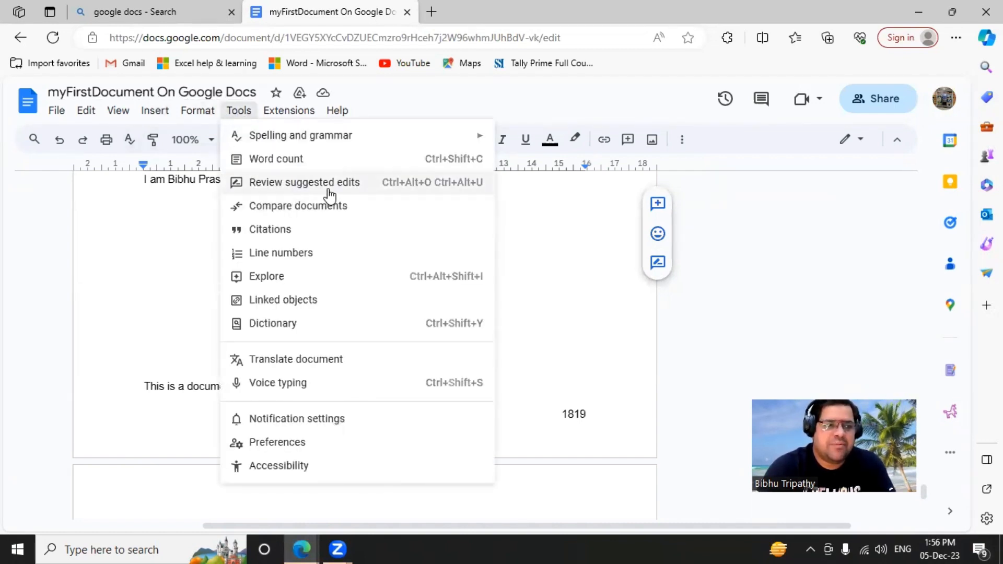
{"action": "left_click", "coordinate": [523, 262]}
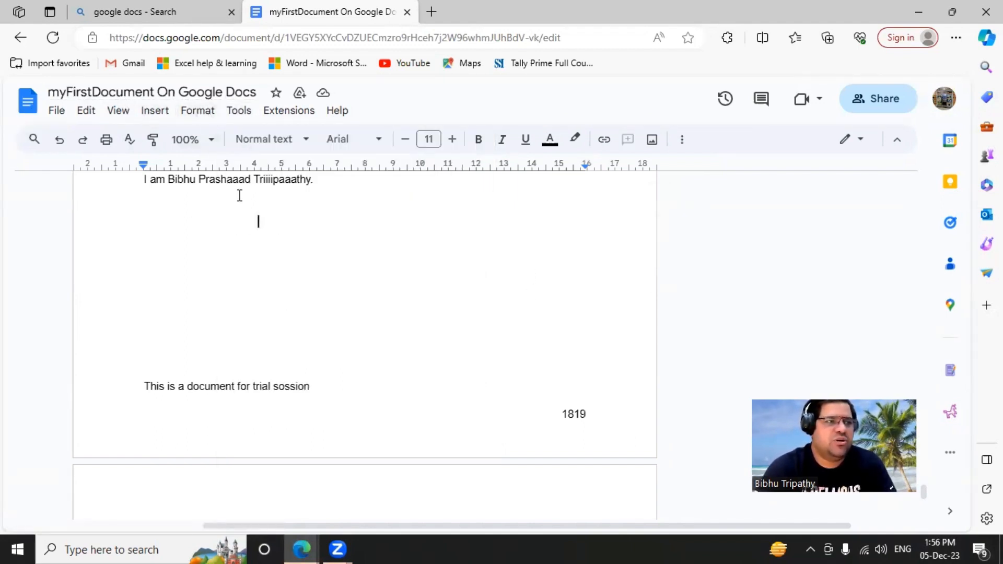
{"action": "left_click", "coordinate": [253, 115]}
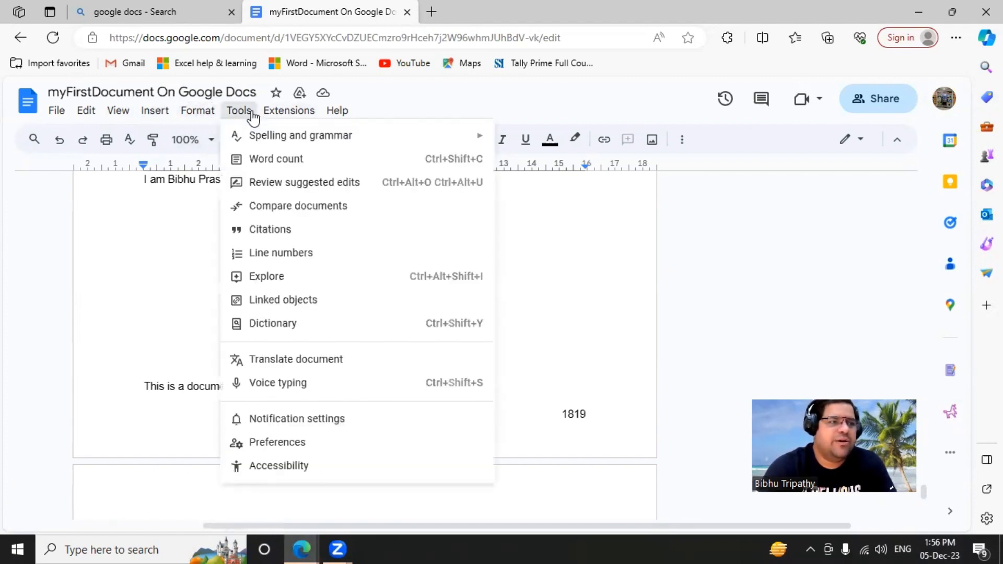
{"action": "left_click", "coordinate": [195, 288]}
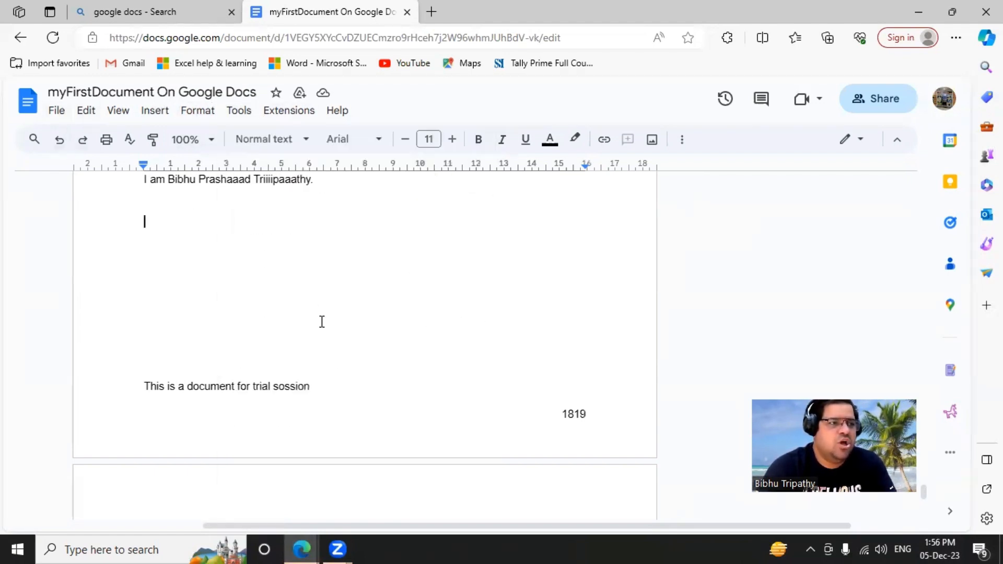
Make a copy of the document in My Drive named "Copy of myFirstDocument On Google Docs".
{"action": "left_click", "coordinate": [57, 112]}
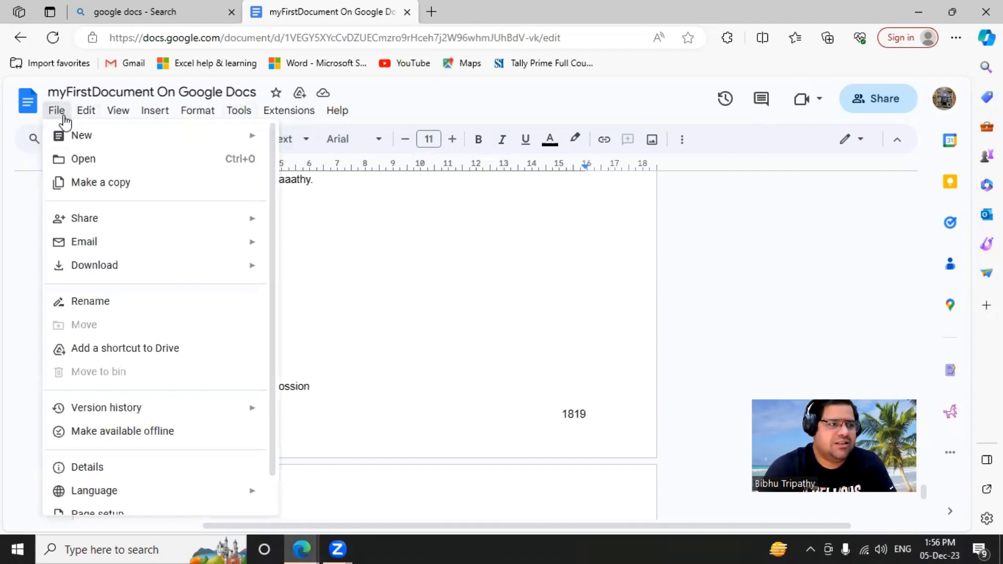
{"action": "left_click", "coordinate": [85, 182]}
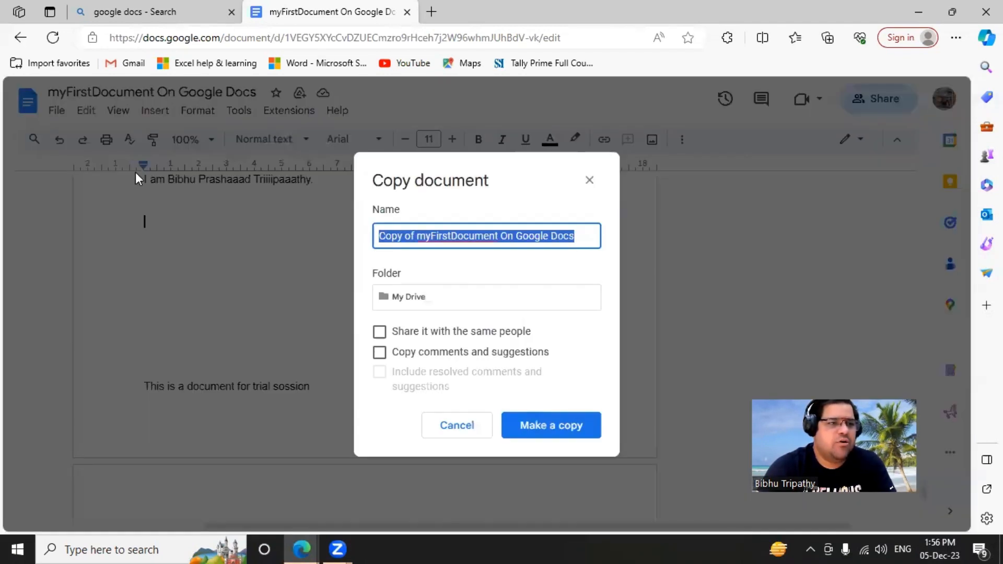
{"action": "left_click", "coordinate": [526, 428]}
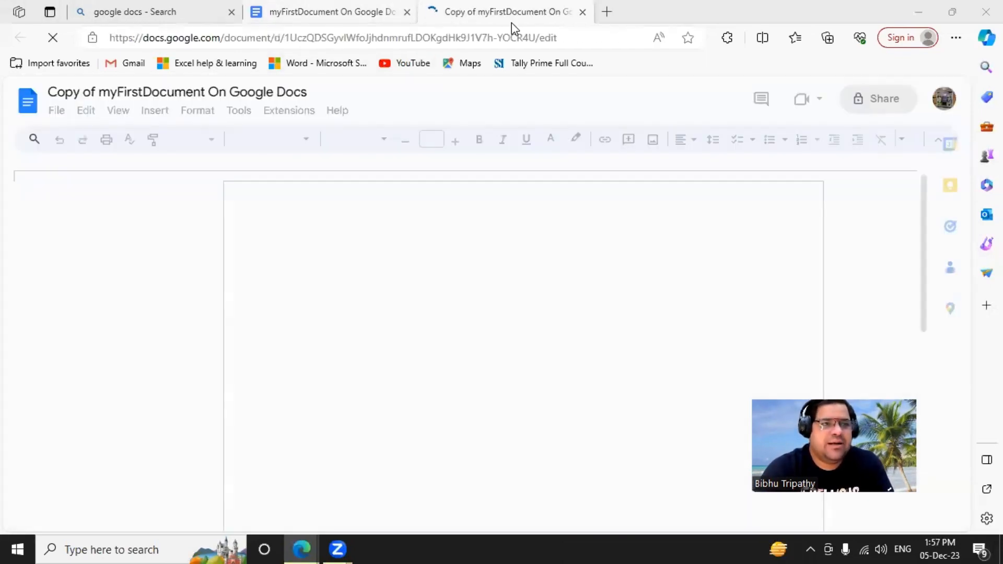
In the copy, add the line "This is first line for compare." below "G df" under "section chapter 2.sdfsdf".
{"action": "scroll", "coordinate": [421, 328], "scroll_direction": "down", "scroll_amount": 10}
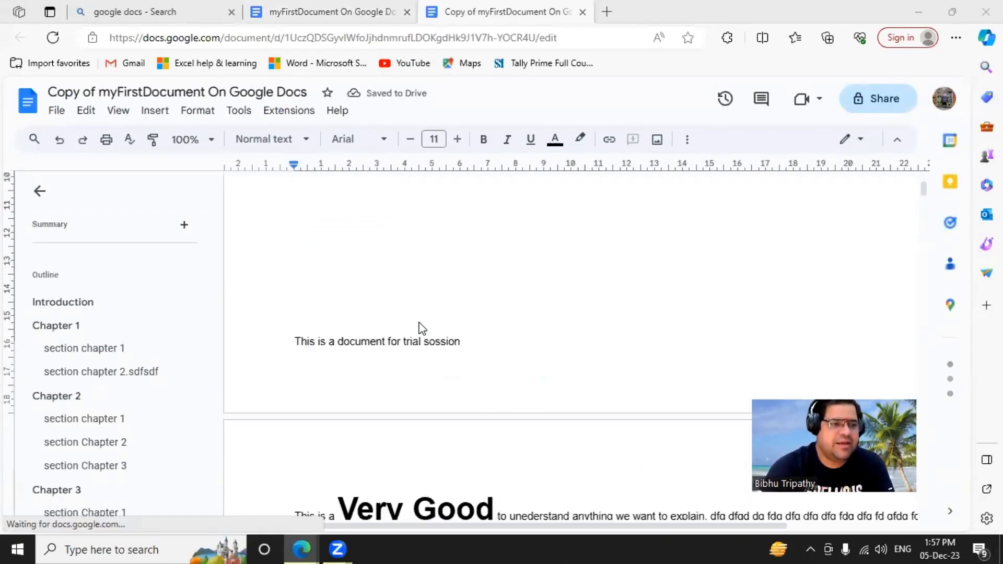
{"action": "scroll", "coordinate": [420, 319], "scroll_direction": "down", "scroll_amount": 15}
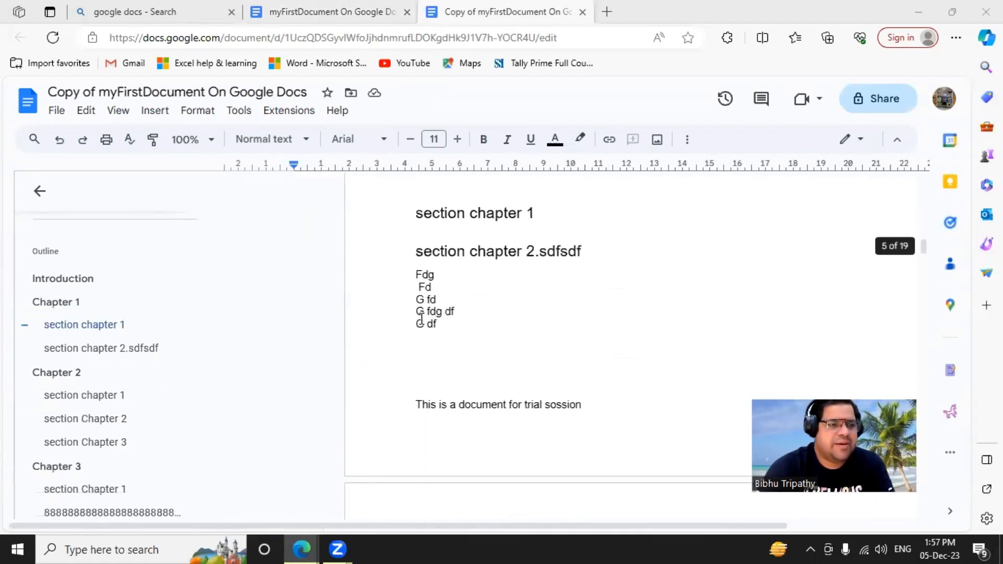
{"action": "left_click", "coordinate": [434, 307]}
{"action": "type", "text": "This i"}
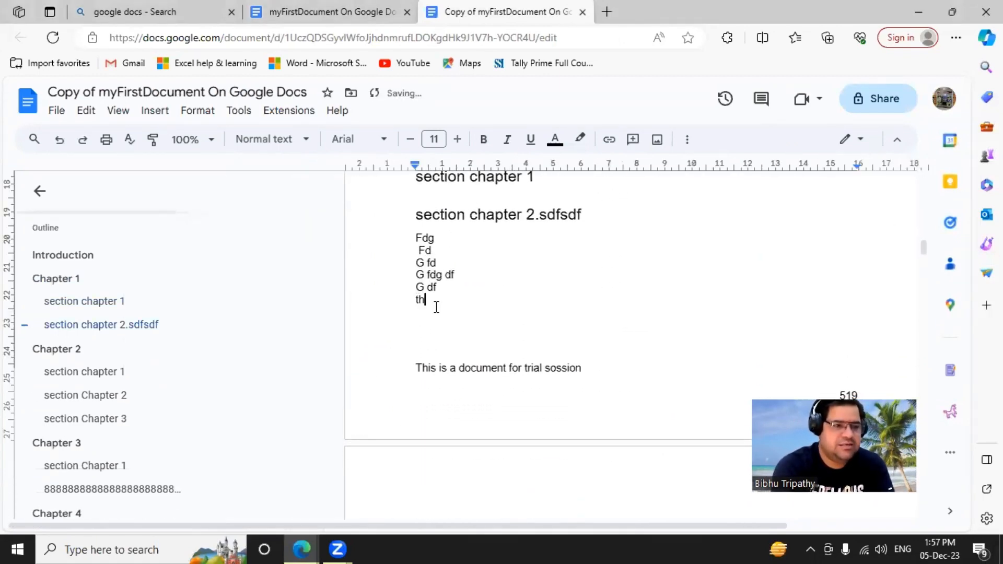
{"action": "type", "text": "s "}
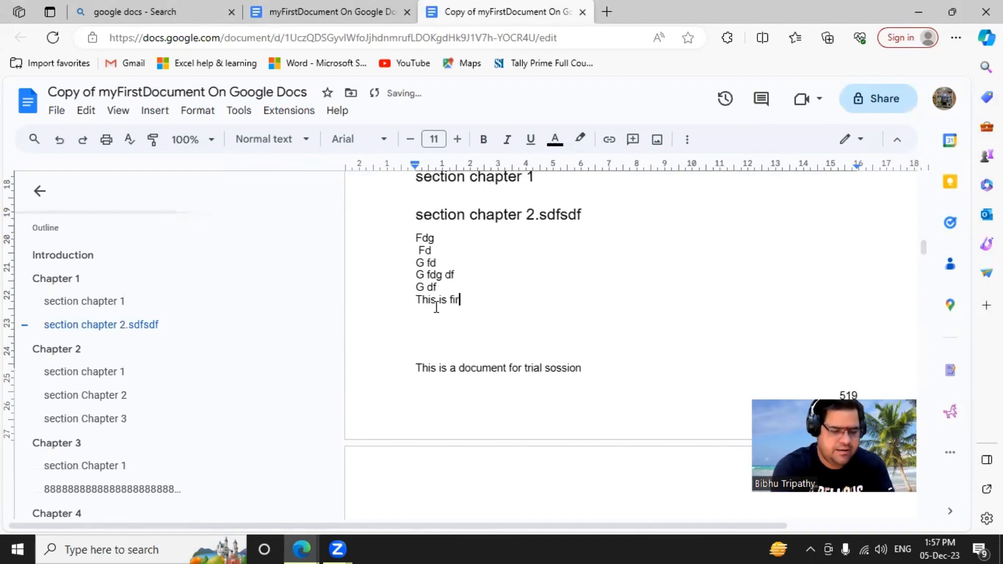
{"action": "type", "text": "first line for"}
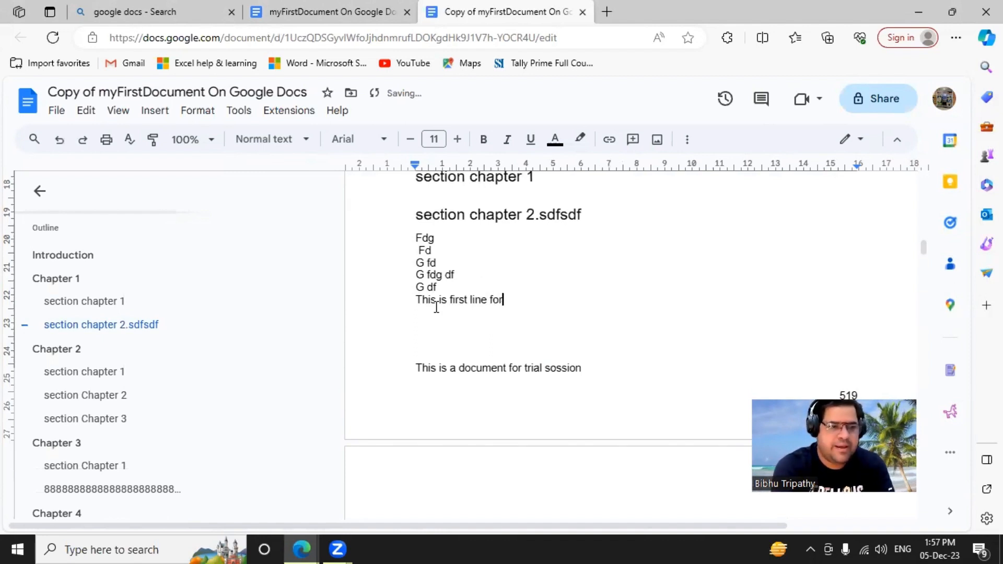
{"action": "type", "text": " compare."}
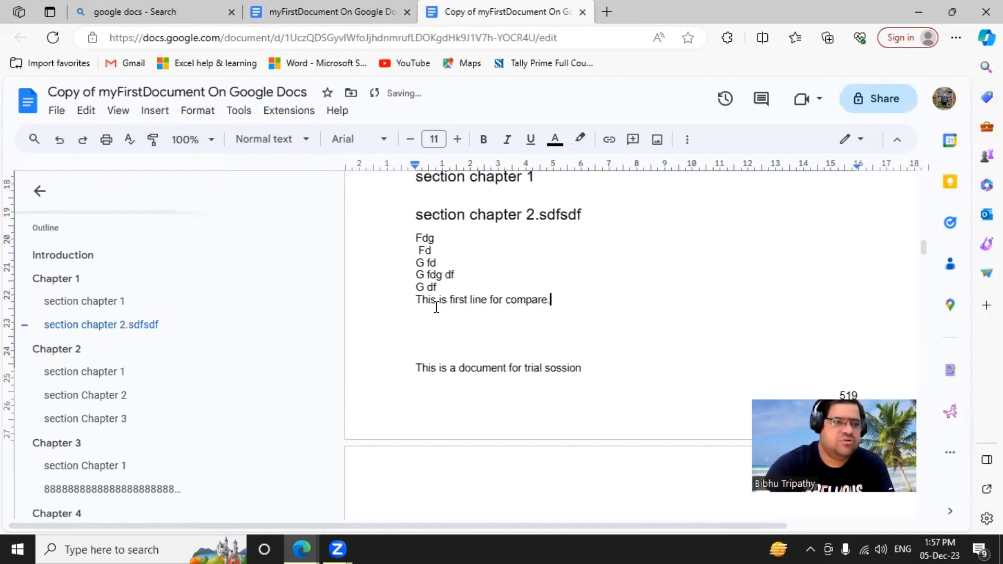
Add the line "This is second line for compare" below the project status table on page 8 of the copy.
{"action": "scroll", "coordinate": [466, 347], "scroll_direction": "down", "scroll_amount": 20}
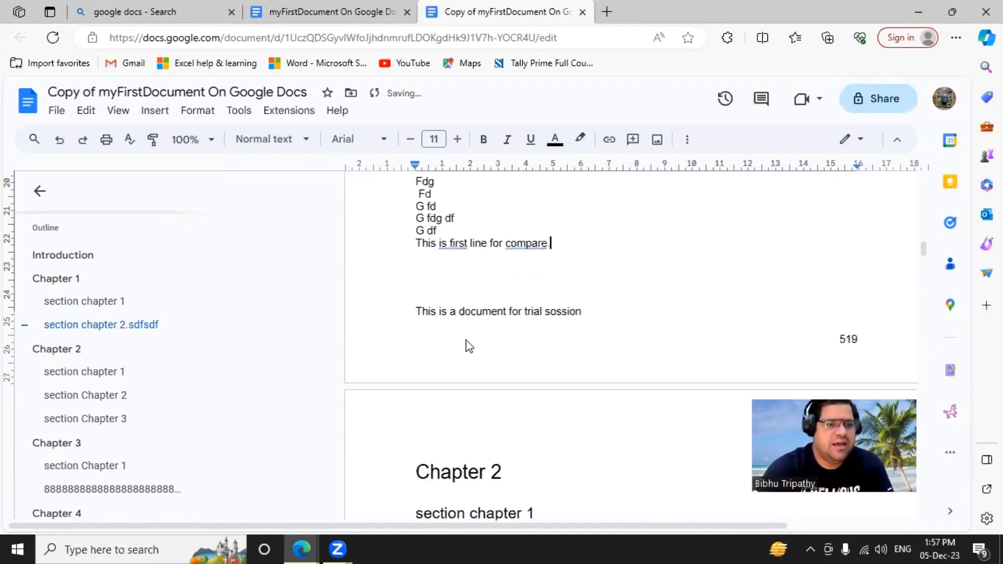
{"action": "scroll", "coordinate": [478, 353], "scroll_direction": "down", "scroll_amount": 12}
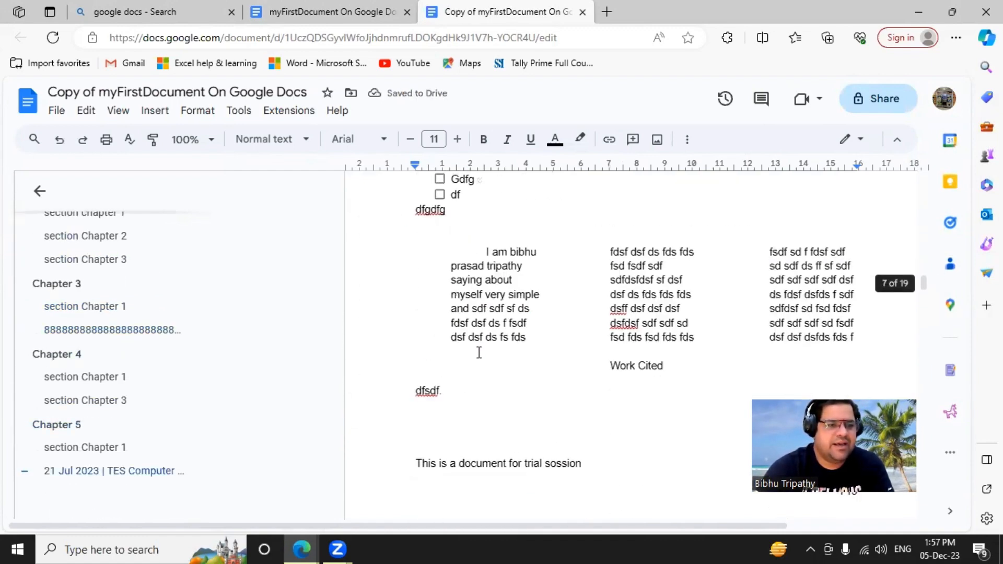
{"action": "scroll", "coordinate": [621, 225], "scroll_direction": "down", "scroll_amount": 10}
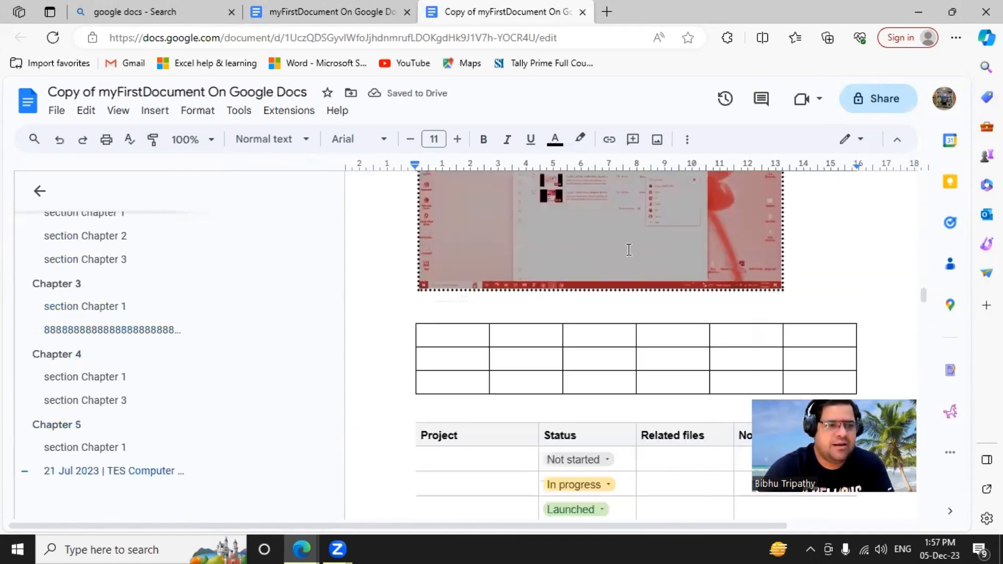
{"action": "scroll", "coordinate": [627, 260], "scroll_direction": "up", "scroll_amount": 2}
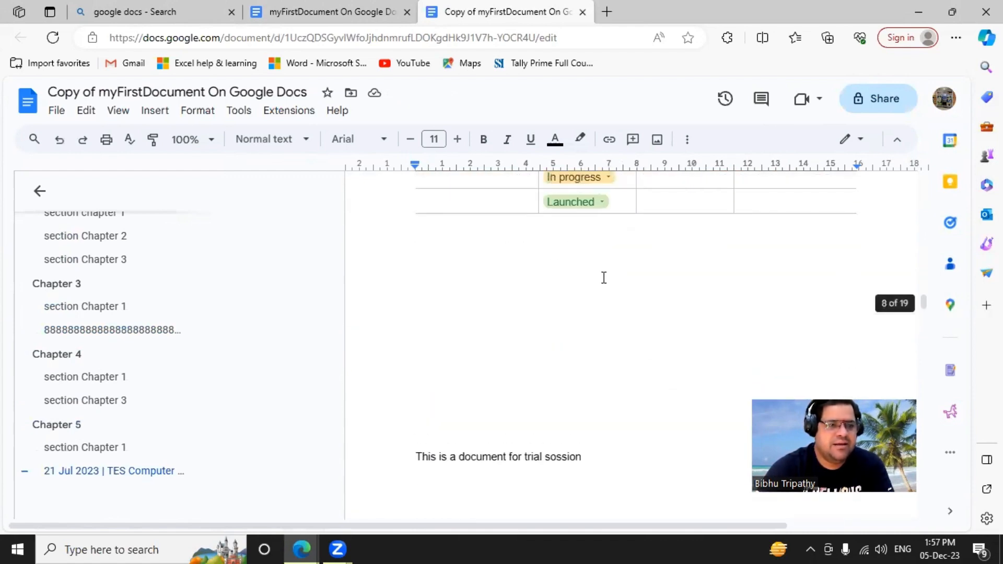
{"action": "left_click", "coordinate": [603, 273]}
{"action": "type", "text": "this is s"}
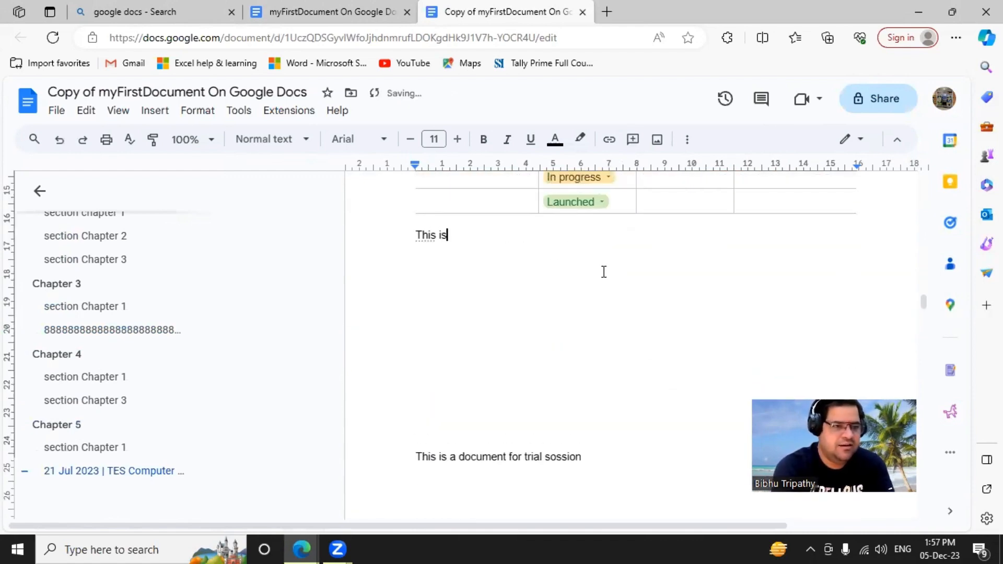
{"action": "type", "text": "econd li"}
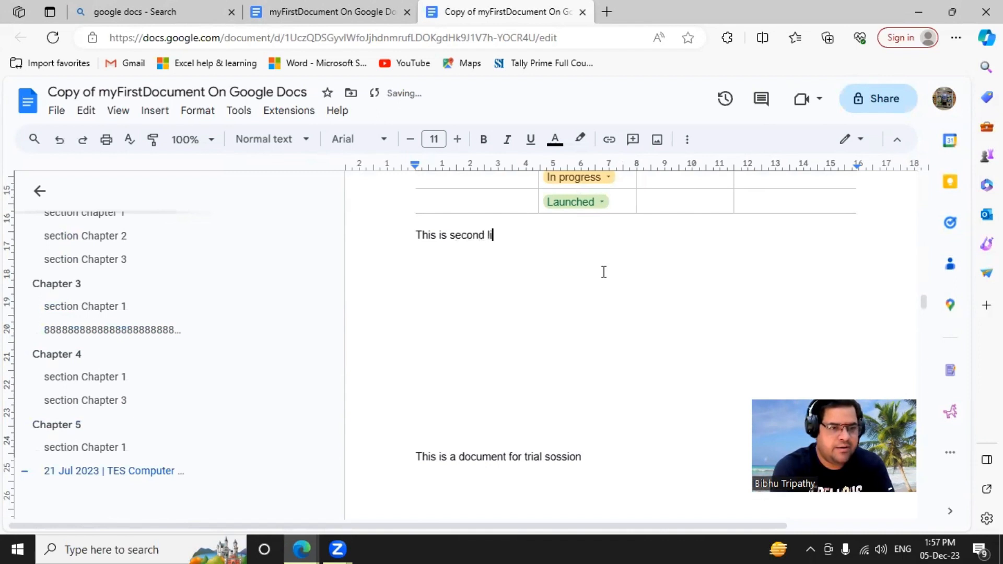
{"action": "type", "text": "ne for comp"}
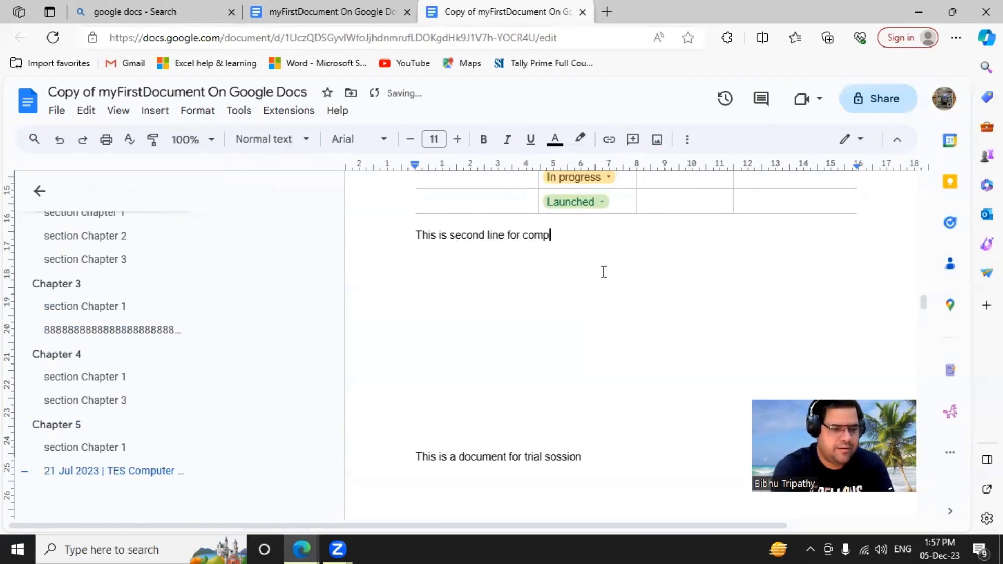
{"action": "type", "text": "are"}
{"action": "scroll", "coordinate": [603, 272], "scroll_direction": "down", "scroll_amount": 20}
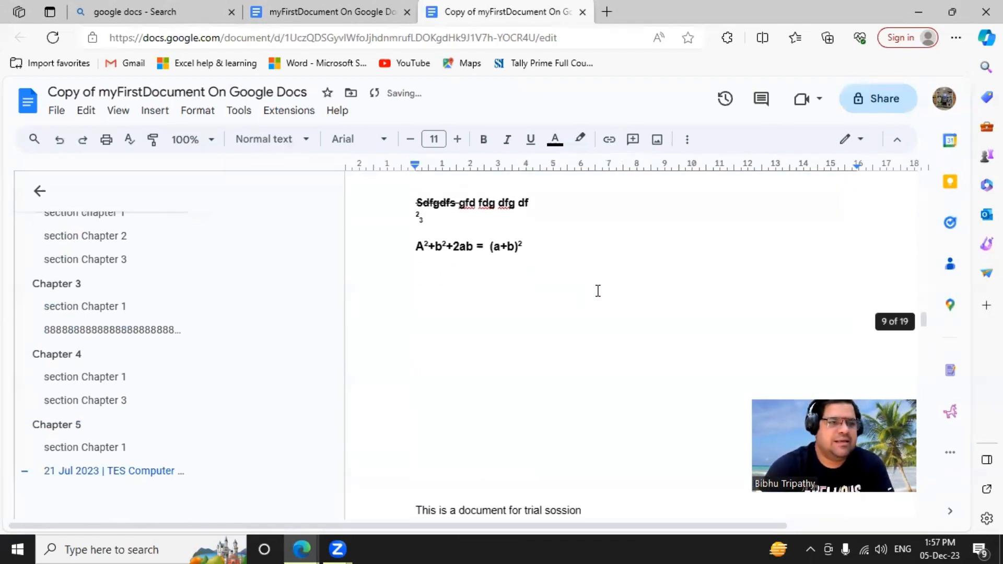
Add the line "This is third line for compare" below the second "Df" in the short text list above the bulleted list in the copy.
{"action": "scroll", "coordinate": [600, 295], "scroll_direction": "down", "scroll_amount": 15}
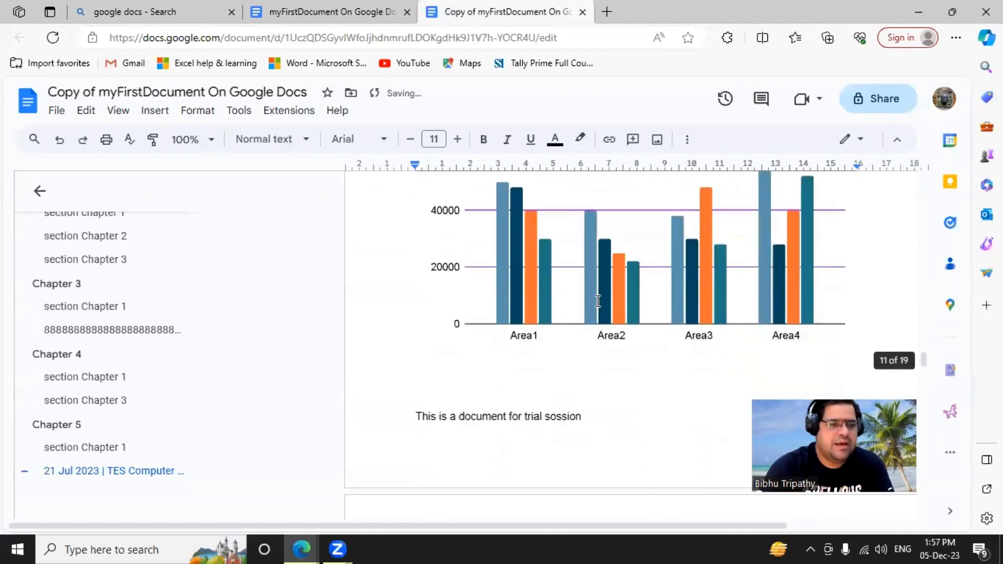
{"action": "left_click", "coordinate": [609, 264]}
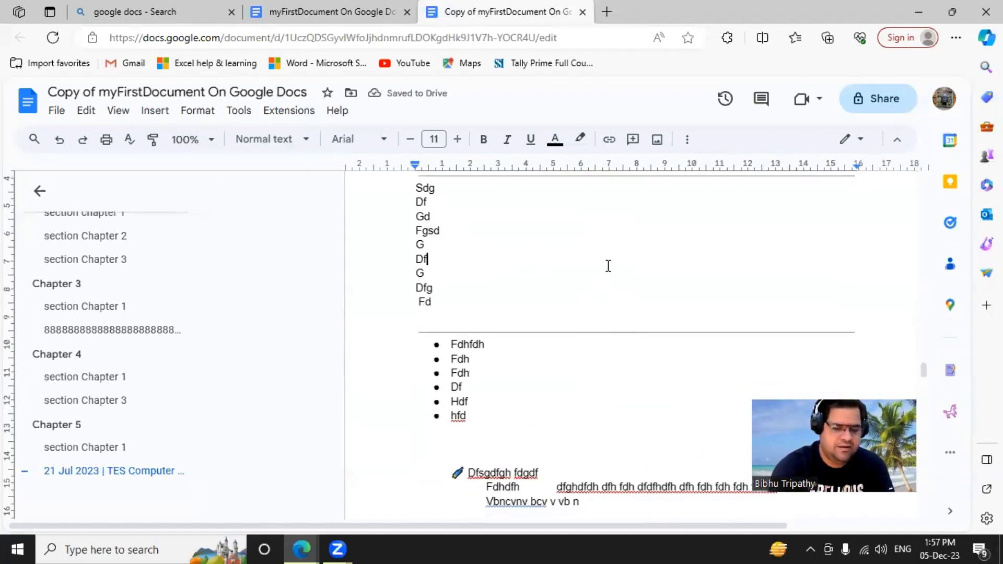
{"action": "key", "text": "Return"}
{"action": "type", "text": "This is "}
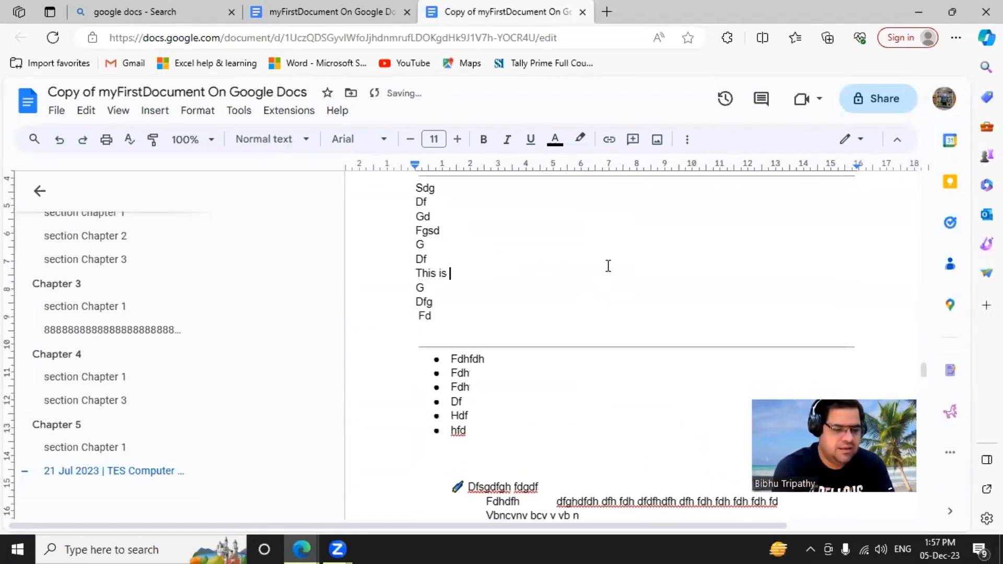
{"action": "type", "text": "th"}
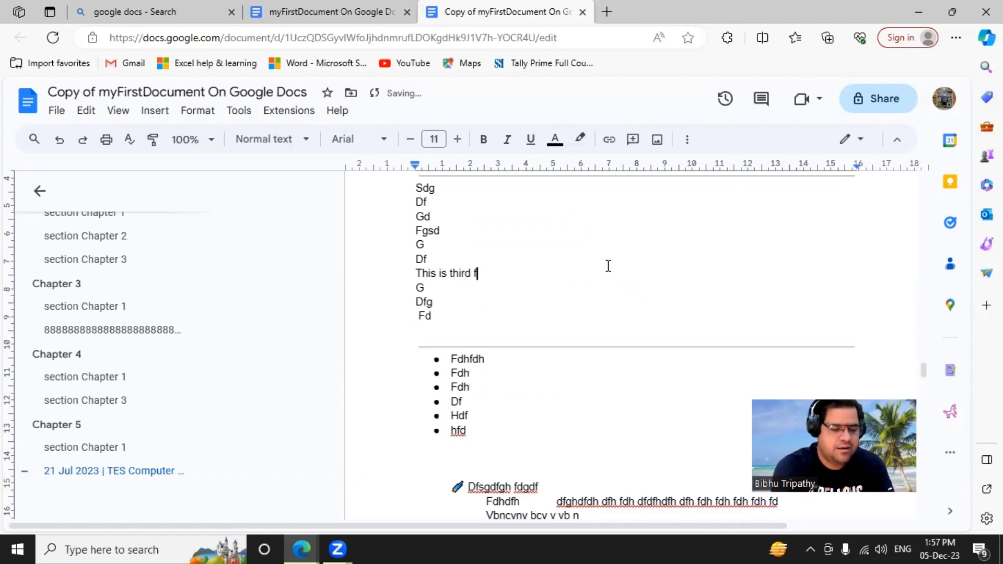
{"action": "type", "text": "ird line for co"}
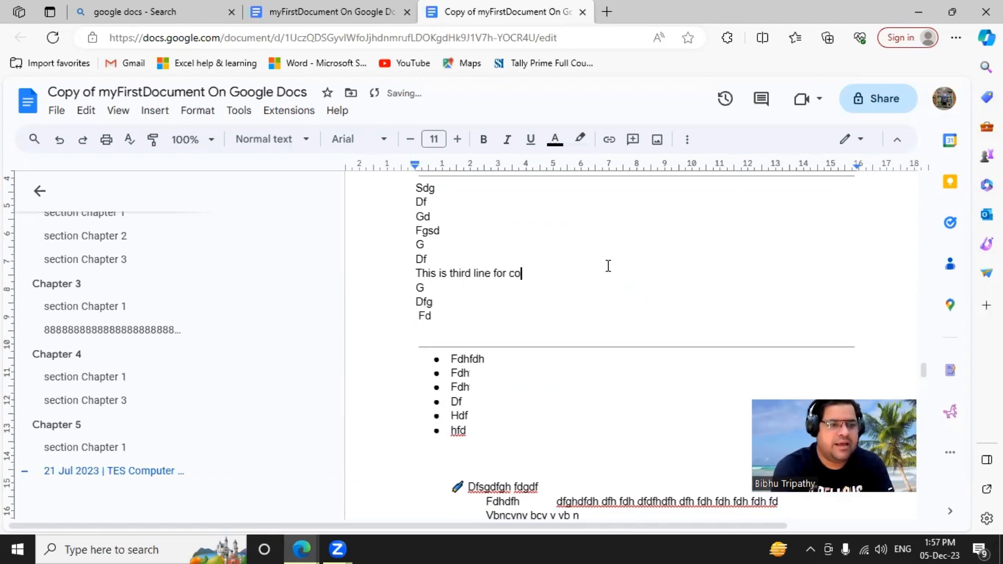
{"action": "type", "text": "mpare"}
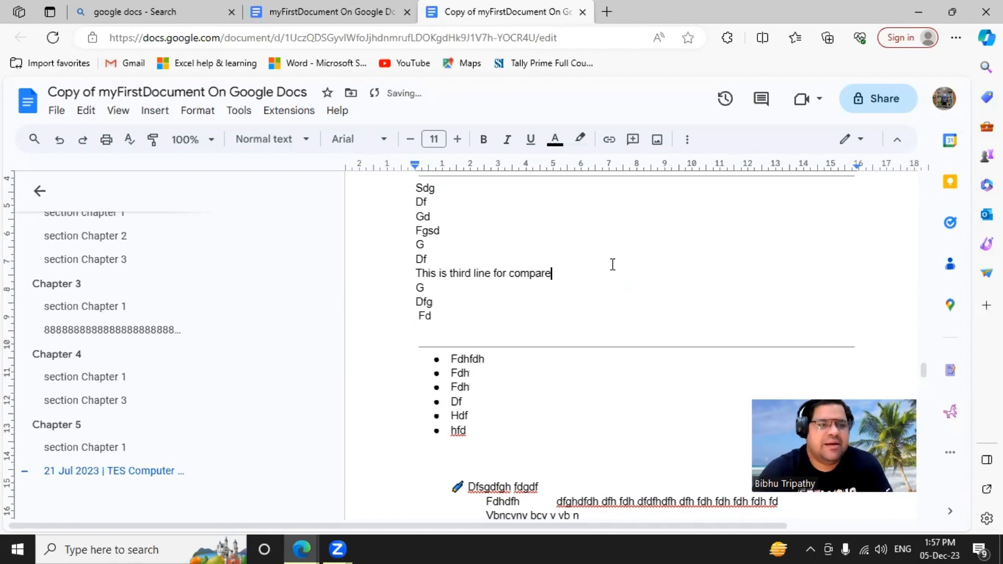
Look at the original document and its edited copy in turn.
{"action": "left_click", "coordinate": [236, 111]}
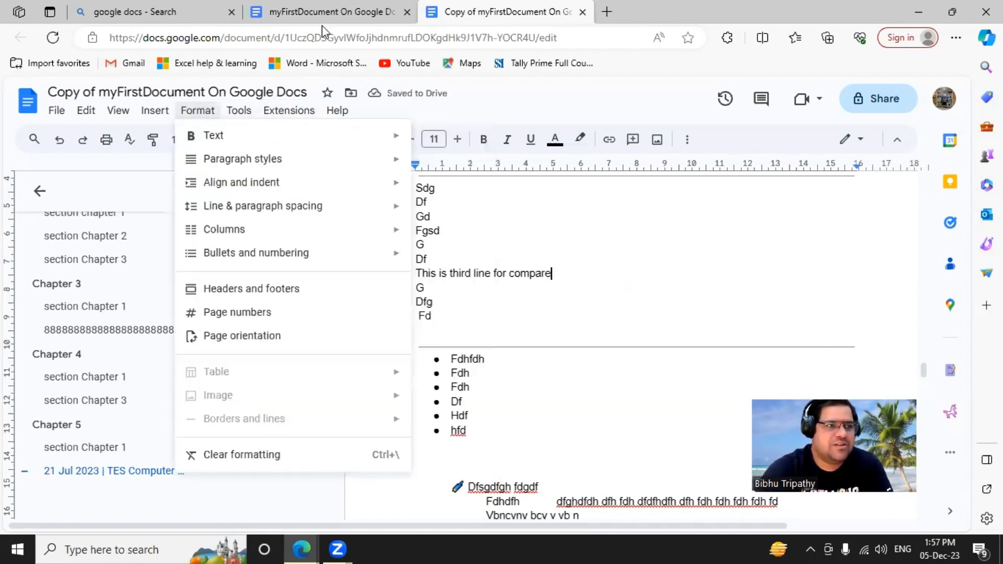
{"action": "left_click", "coordinate": [332, 12]}
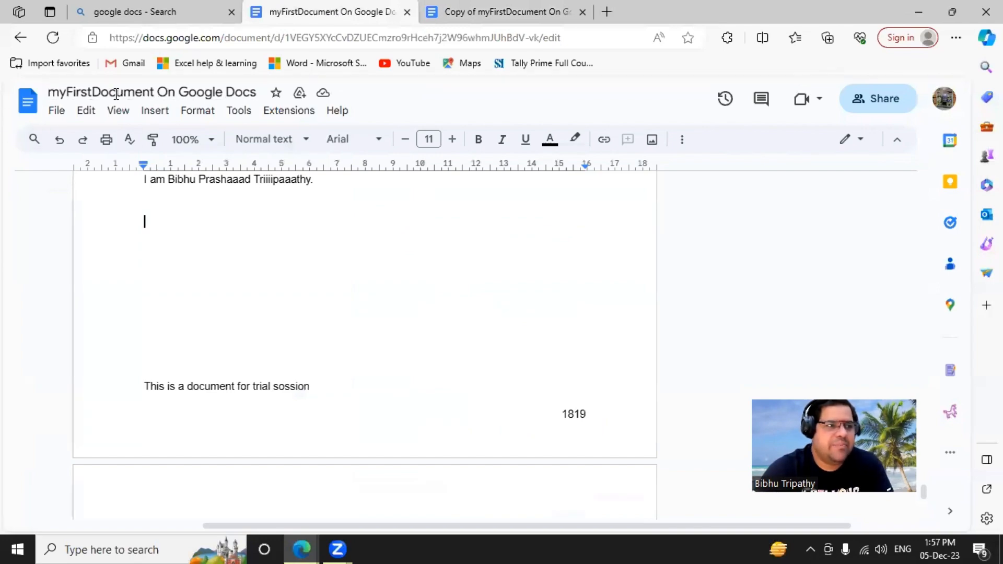
{"action": "left_click", "coordinate": [423, 12]}
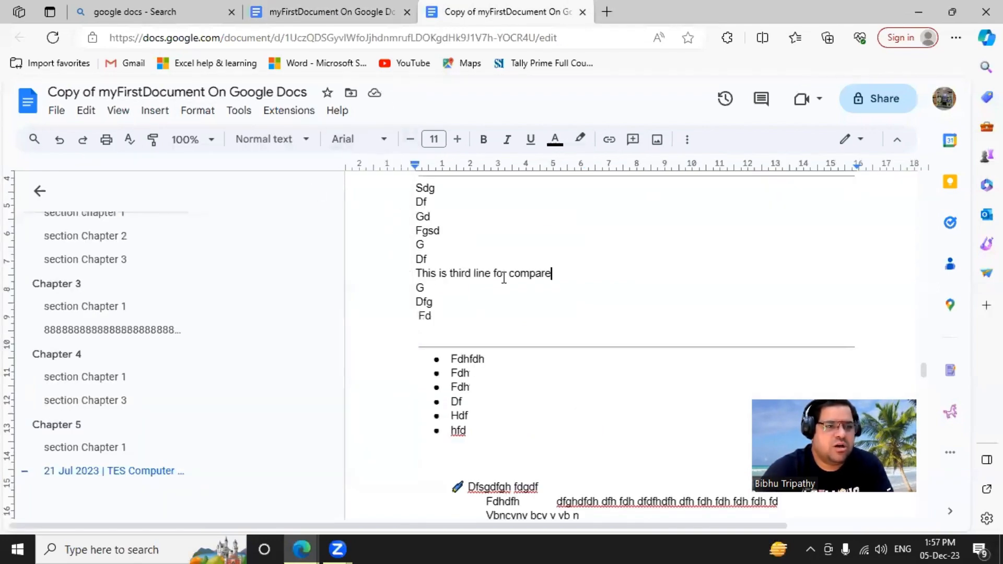
{"action": "left_click", "coordinate": [333, 11]}
{"action": "left_click", "coordinate": [322, 32]}
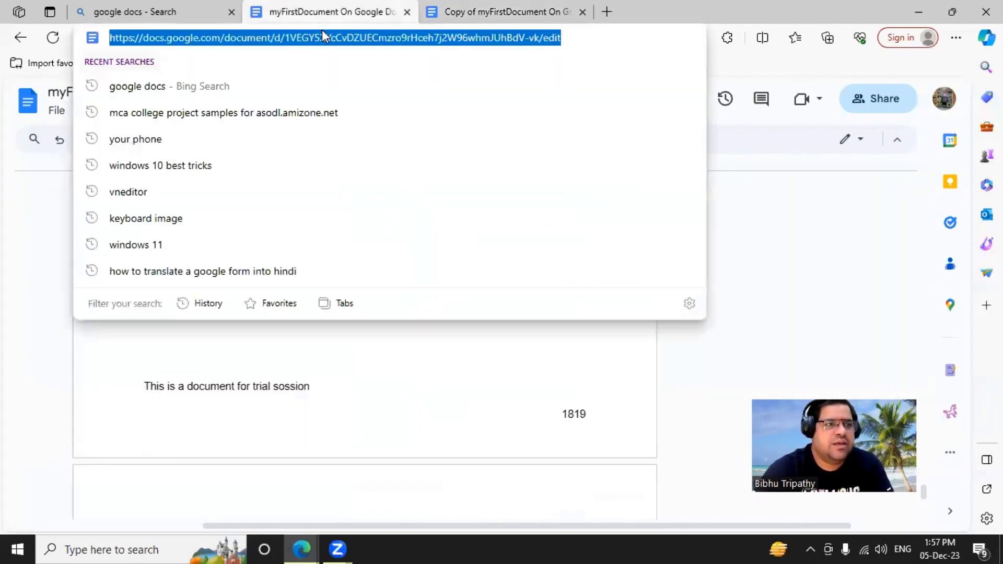
{"action": "left_click", "coordinate": [497, 16]}
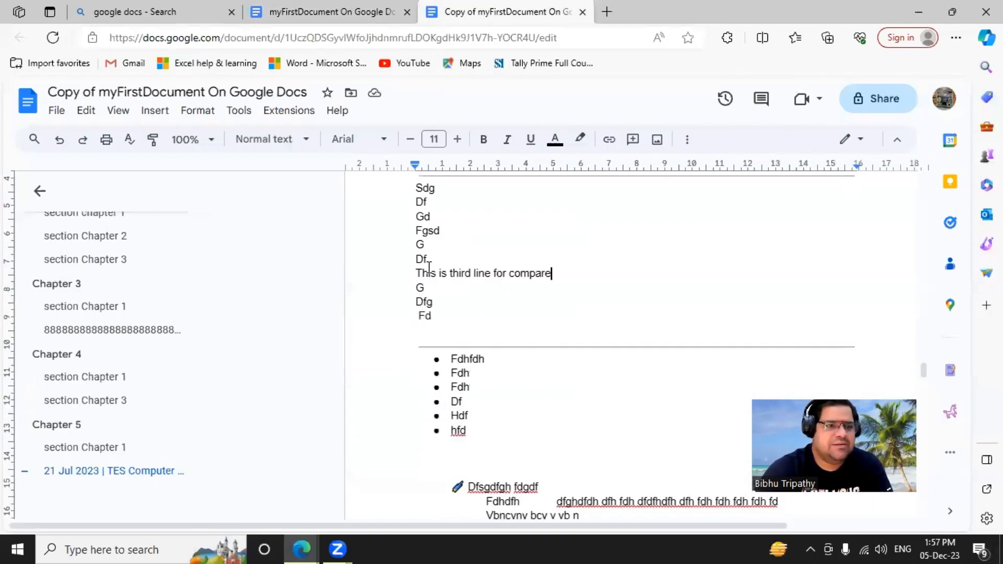
{"action": "left_click", "coordinate": [239, 110]}
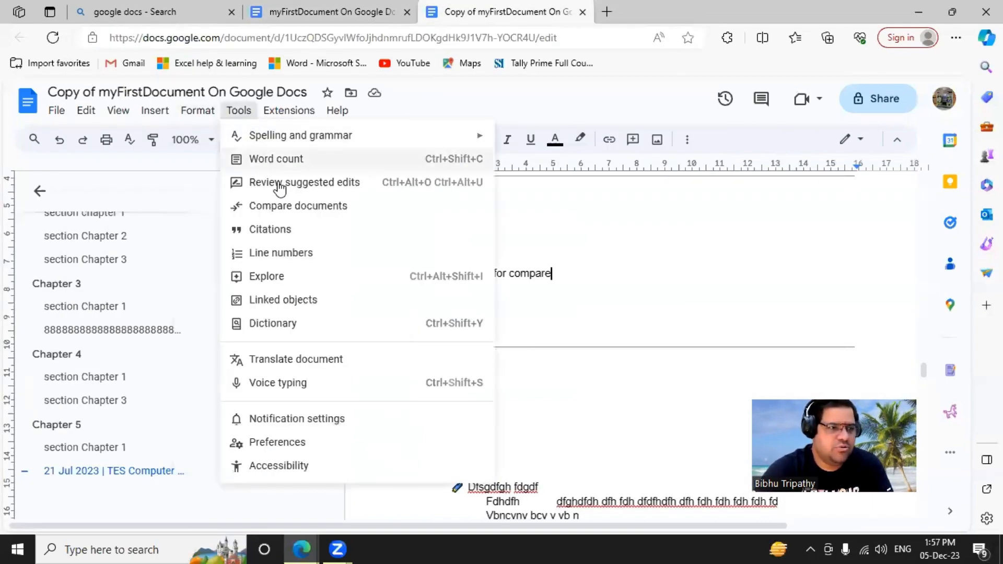
{"action": "left_click", "coordinate": [294, 215]}
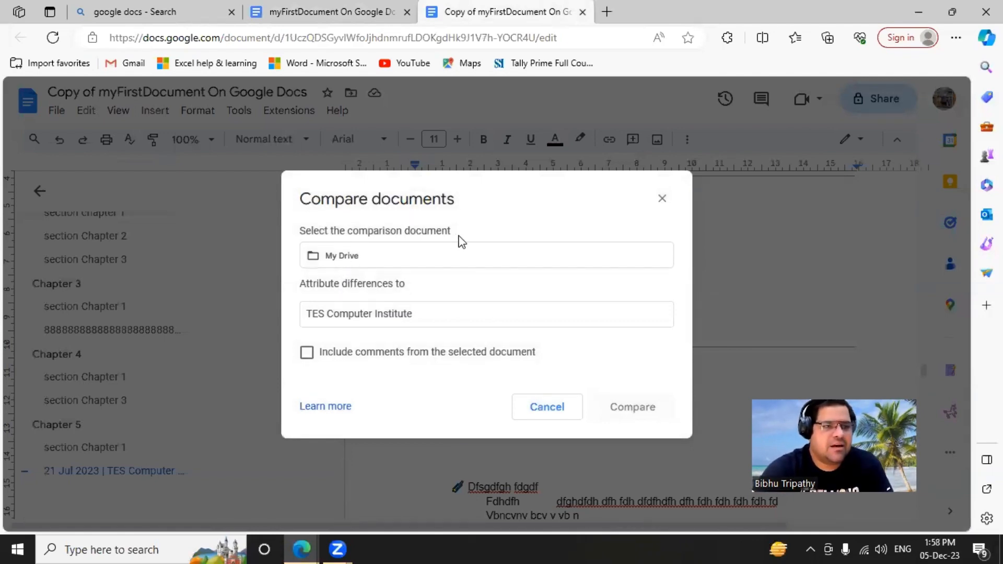
{"action": "left_click", "coordinate": [353, 257]}
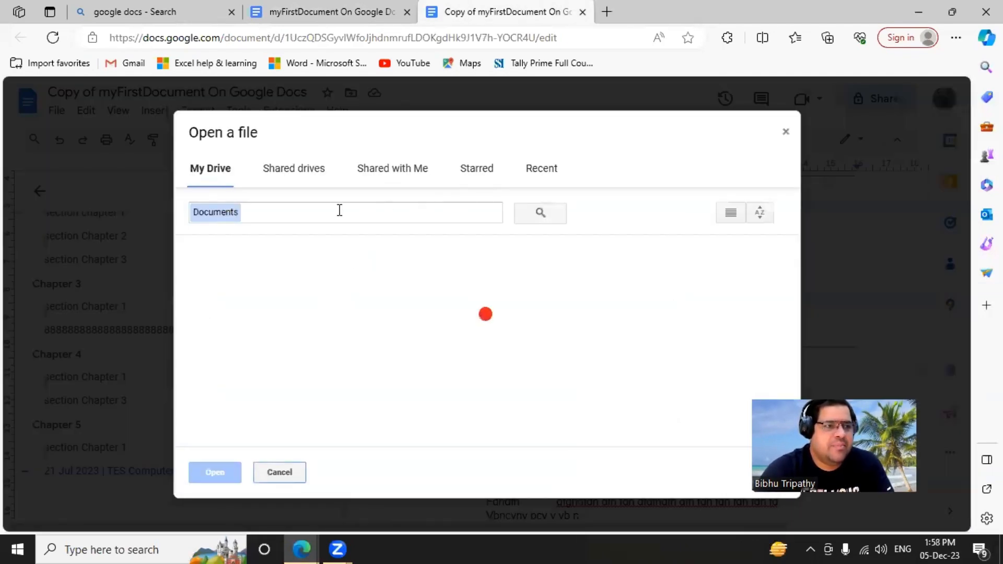
{"action": "scroll", "coordinate": [320, 248], "scroll_direction": "down", "scroll_amount": 3}
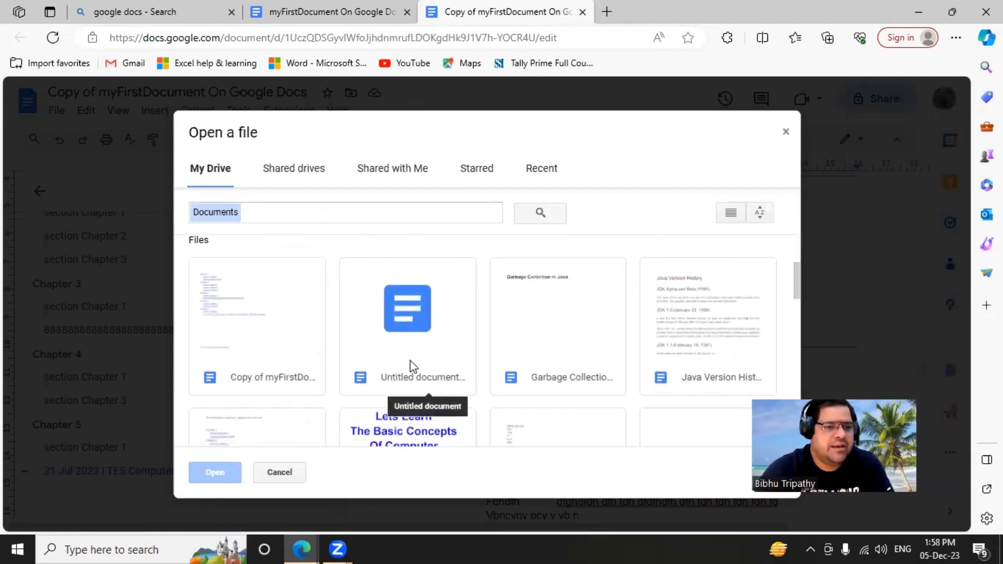
{"action": "scroll", "coordinate": [409, 364], "scroll_direction": "down", "scroll_amount": 2}
{"action": "scroll", "coordinate": [412, 366], "scroll_direction": "up", "scroll_amount": 2}
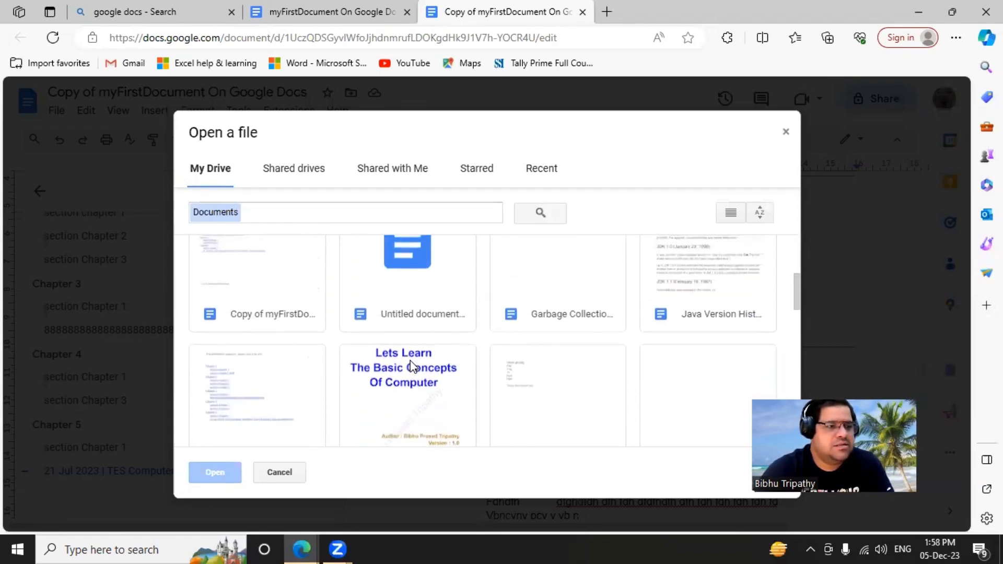
{"action": "left_click", "coordinate": [265, 355]}
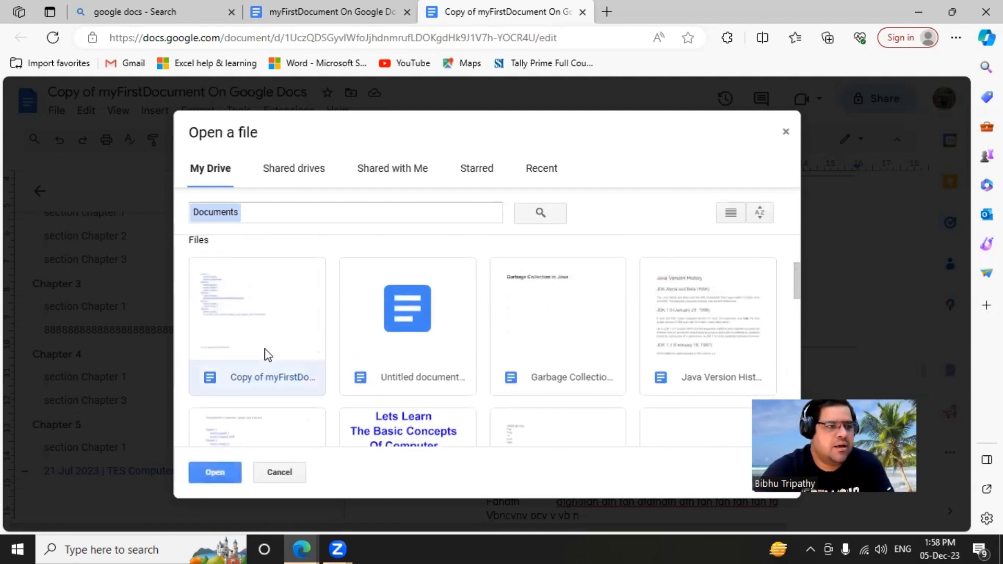
{"action": "scroll", "coordinate": [317, 321], "scroll_direction": "down", "scroll_amount": 2}
{"action": "scroll", "coordinate": [320, 321], "scroll_direction": "up", "scroll_amount": 2}
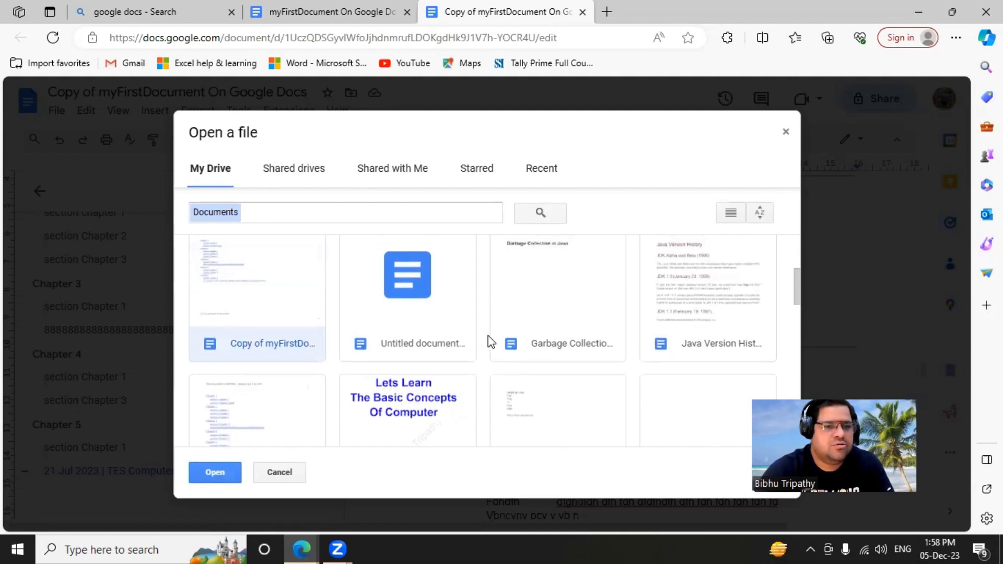
{"action": "scroll", "coordinate": [488, 337], "scroll_direction": "down", "scroll_amount": 1}
{"action": "scroll", "coordinate": [554, 345], "scroll_direction": "down", "scroll_amount": 1}
{"action": "scroll", "coordinate": [558, 345], "scroll_direction": "down", "scroll_amount": 5}
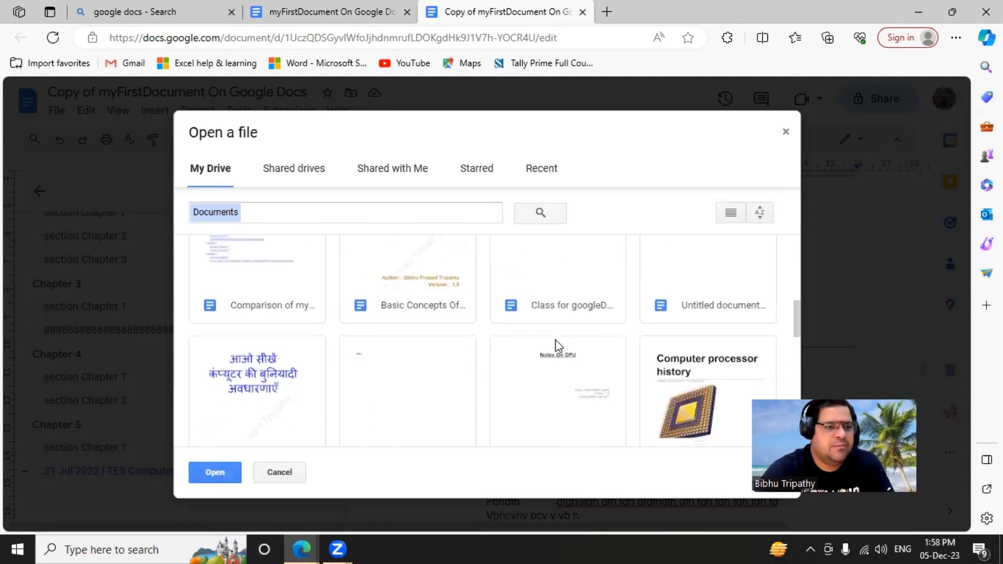
{"action": "scroll", "coordinate": [557, 346], "scroll_direction": "down", "scroll_amount": 1}
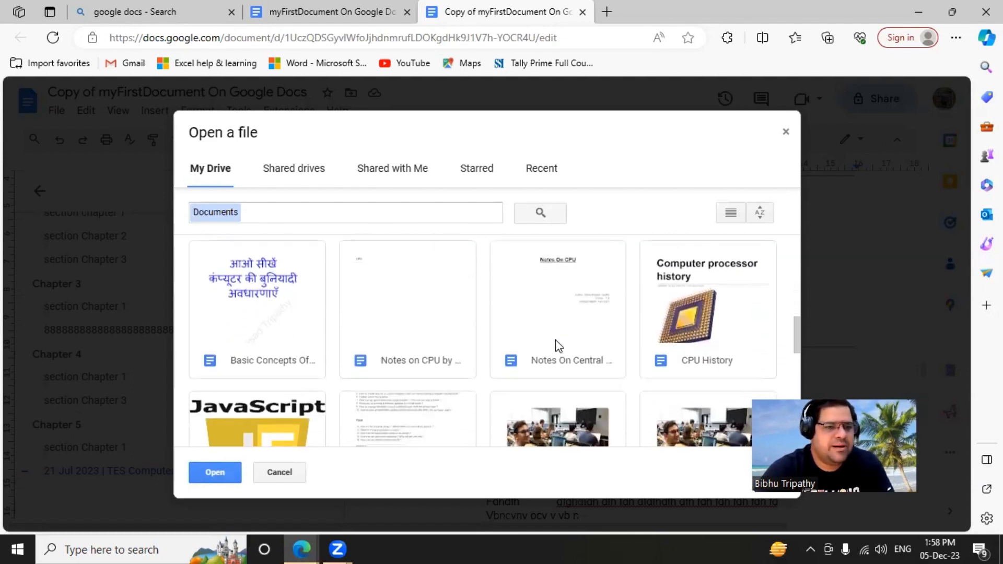
{"action": "scroll", "coordinate": [558, 345], "scroll_direction": "up", "scroll_amount": 8}
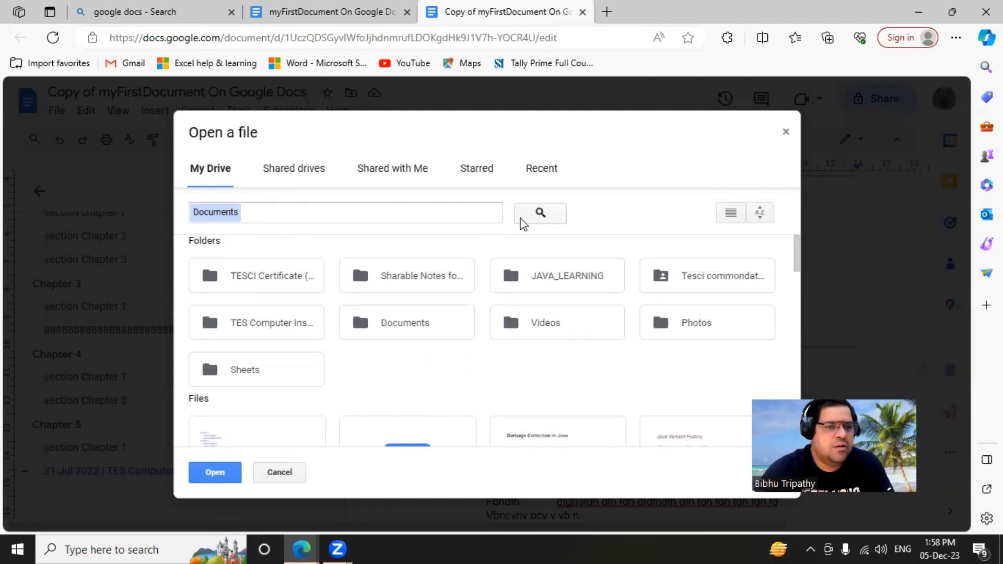
{"action": "key", "text": "Escape"}
{"action": "key", "text": "Escape"}
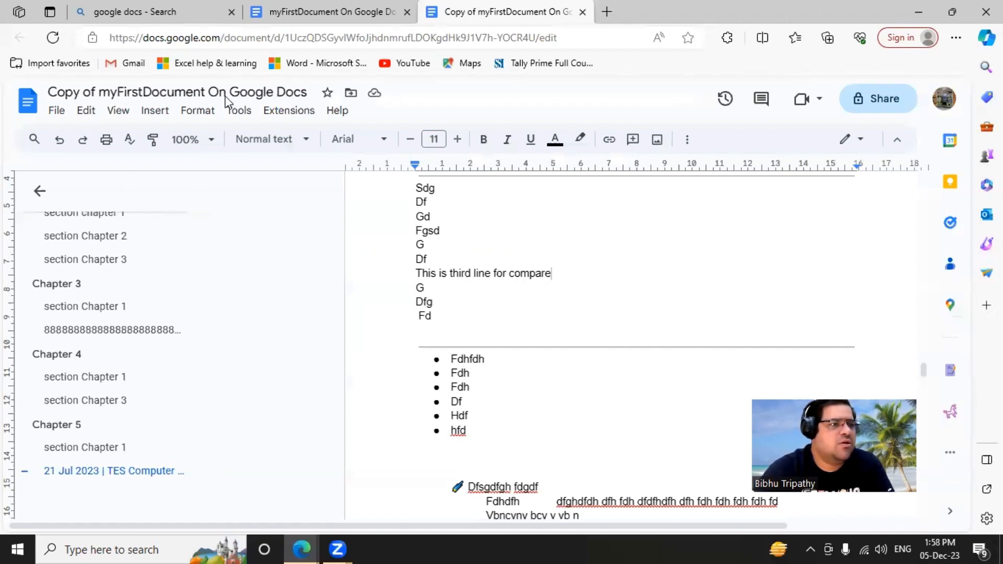
From the original myFirstDocument On Google Docs, try to compare it with "Copy of myFirstDocument On Google Docs" from My Drive.
{"action": "left_click", "coordinate": [345, 14]}
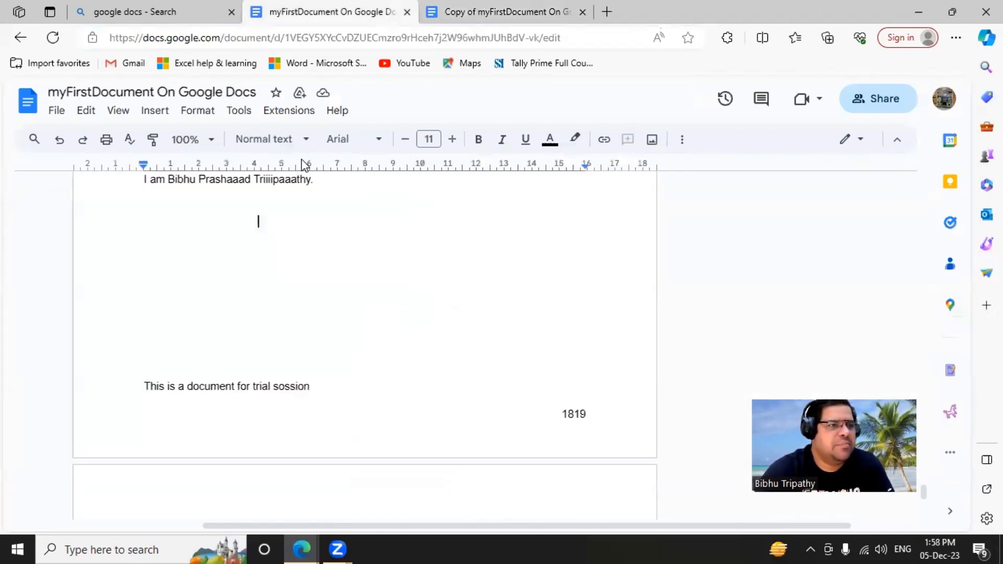
{"action": "left_click", "coordinate": [240, 112]}
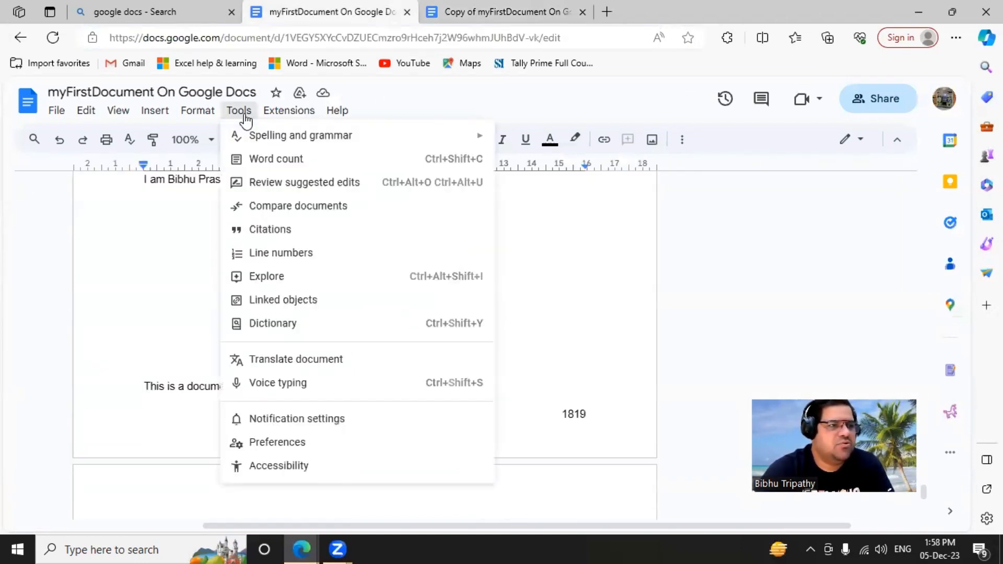
{"action": "left_click", "coordinate": [322, 205]}
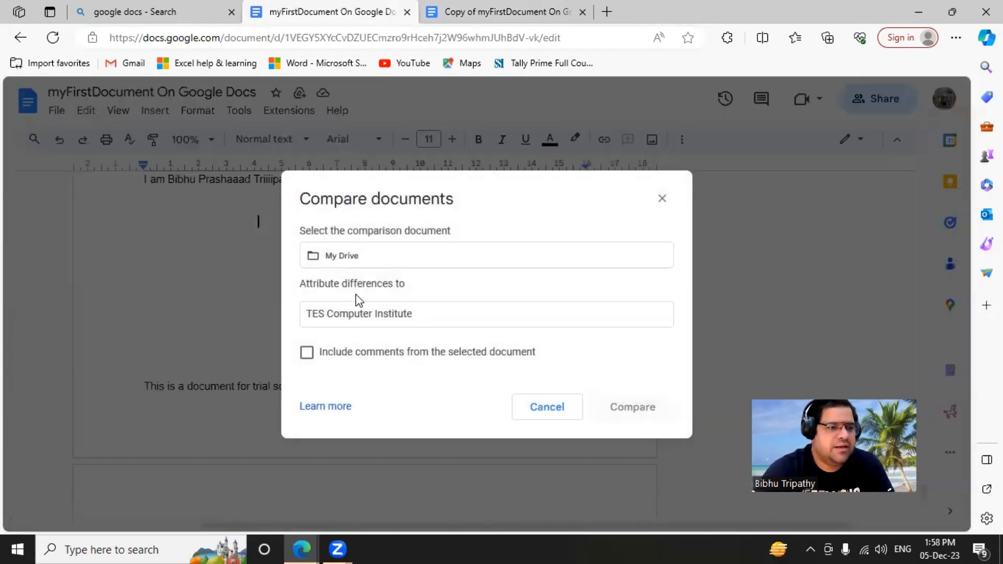
{"action": "left_click", "coordinate": [352, 255]}
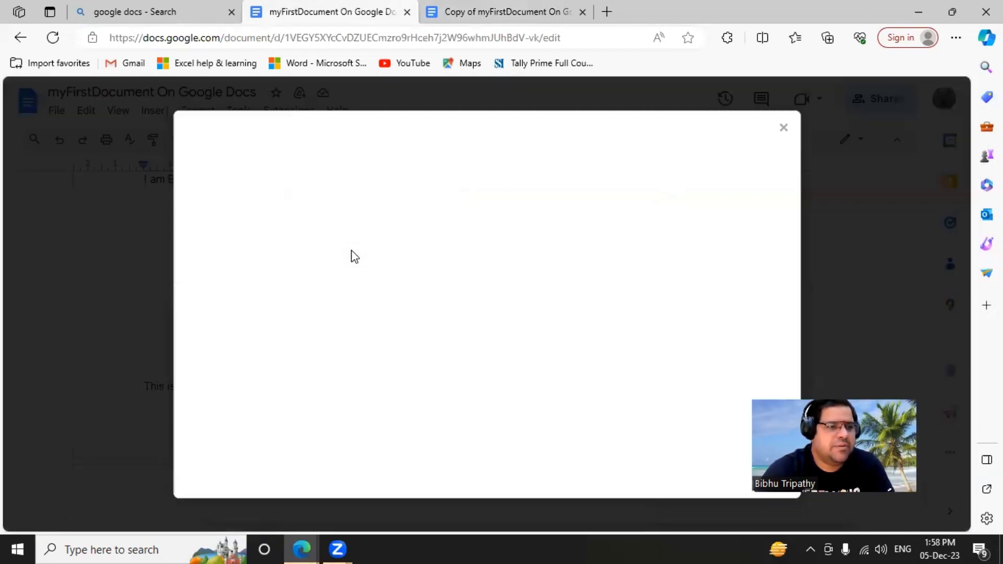
{"action": "scroll", "coordinate": [337, 298], "scroll_direction": "down", "scroll_amount": 2}
{"action": "scroll", "coordinate": [337, 298], "scroll_direction": "down", "scroll_amount": 1}
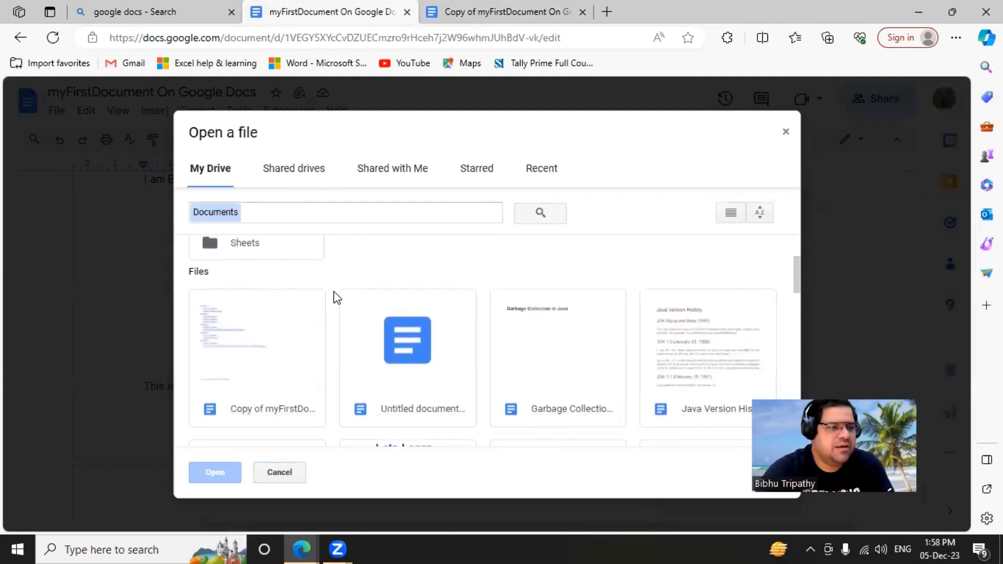
{"action": "left_click", "coordinate": [298, 368]}
{"action": "scroll", "coordinate": [298, 369], "scroll_direction": "down", "scroll_amount": 1}
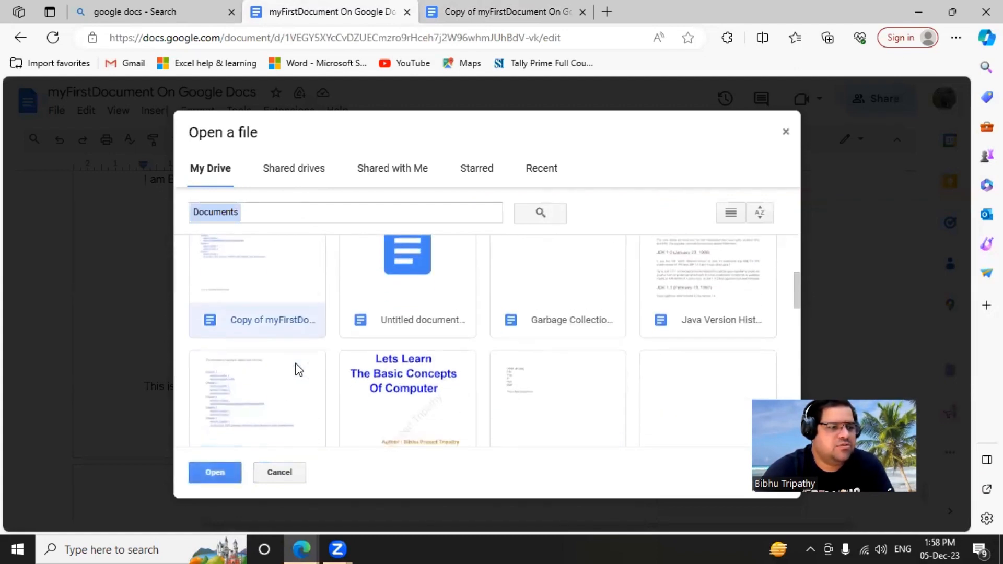
{"action": "left_click", "coordinate": [231, 472]}
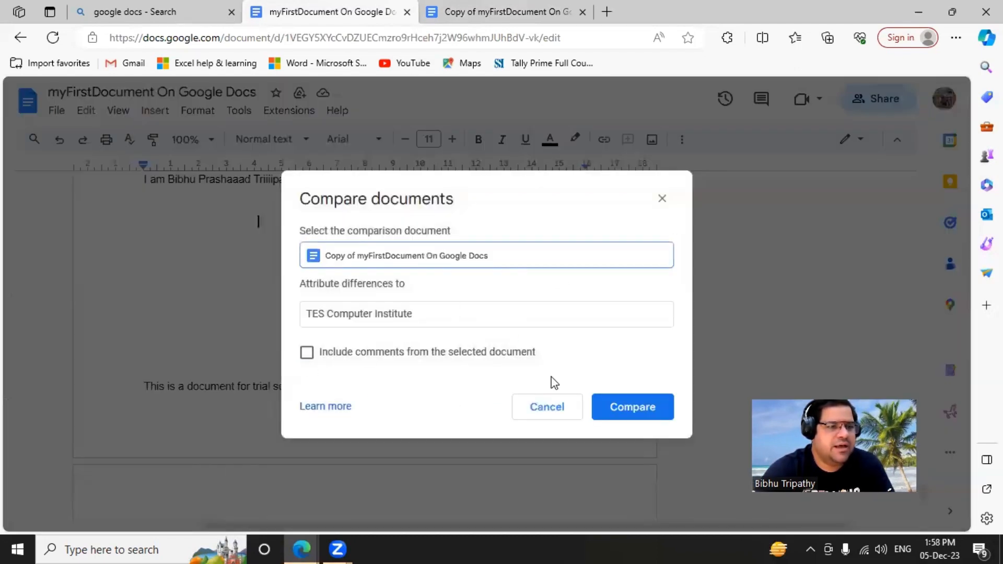
{"action": "left_click", "coordinate": [619, 409]}
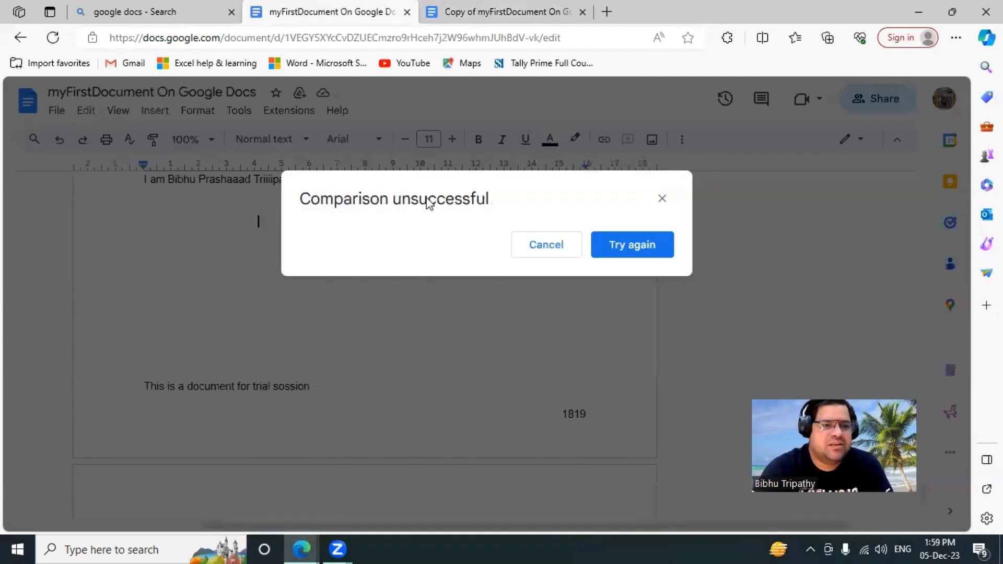
Retry the document comparison, again choosing "Copy of myFirstDocument On Google Docs" from My Drive as the comparison document.
{"action": "left_click", "coordinate": [633, 250]}
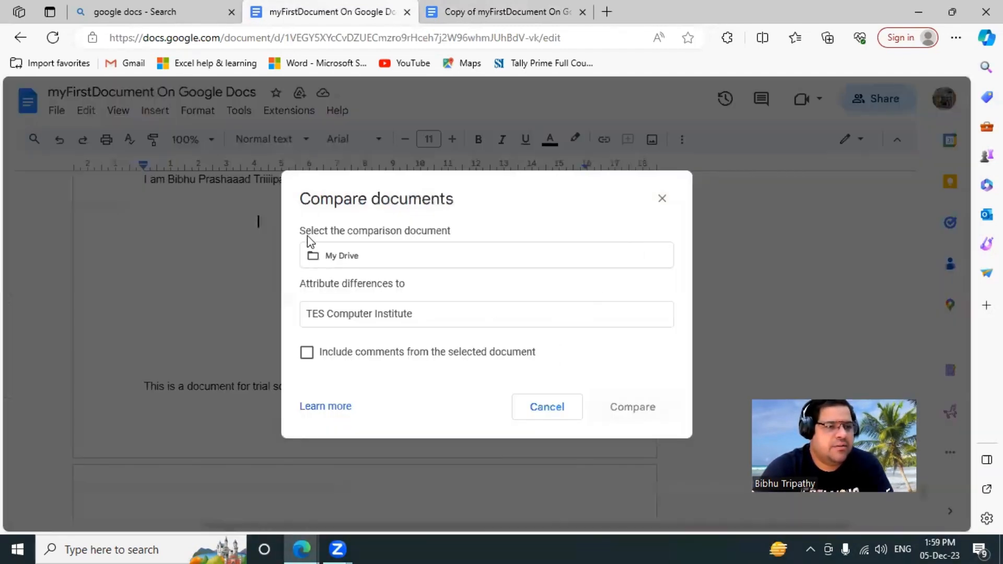
{"action": "left_click", "coordinate": [355, 256]}
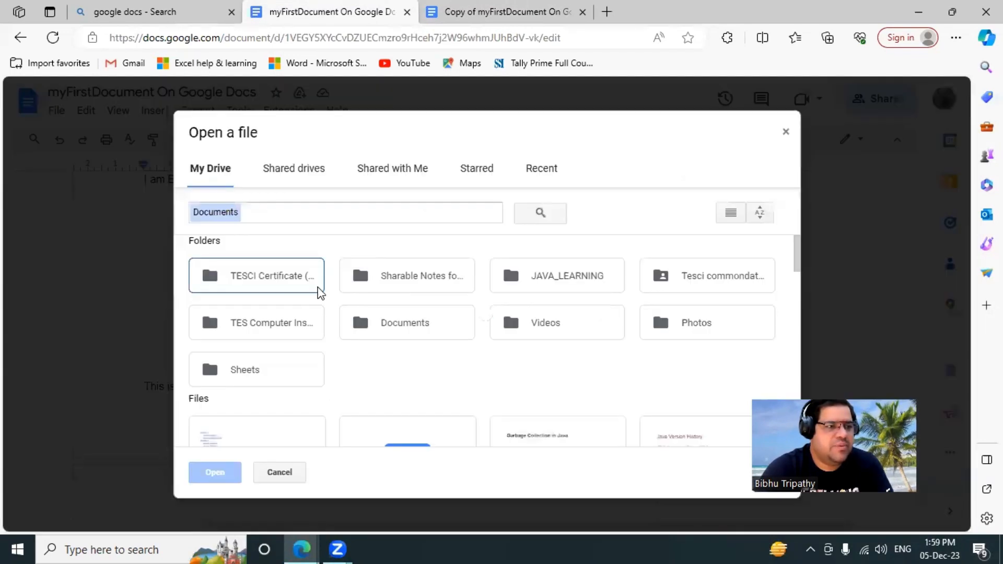
{"action": "scroll", "coordinate": [326, 314], "scroll_direction": "down", "scroll_amount": 3}
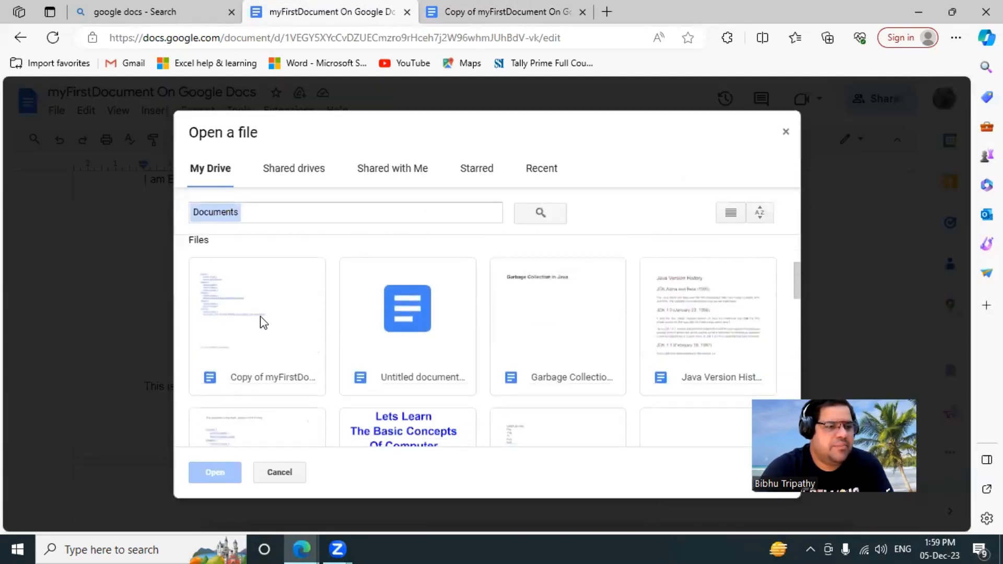
{"action": "left_click", "coordinate": [260, 319]}
{"action": "scroll", "coordinate": [376, 360], "scroll_direction": "down", "scroll_amount": 2}
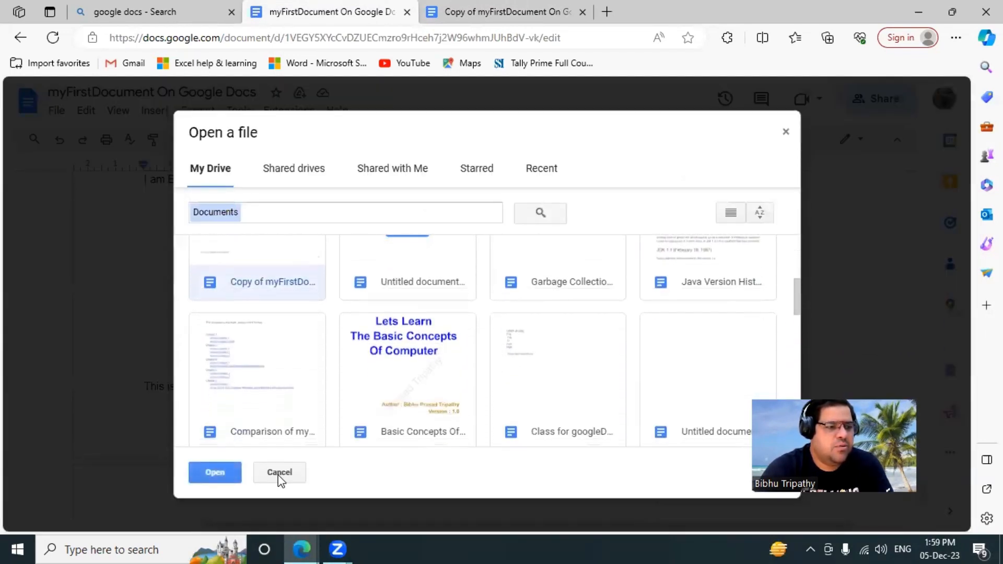
{"action": "left_click", "coordinate": [202, 464]}
{"action": "left_click", "coordinate": [659, 408]}
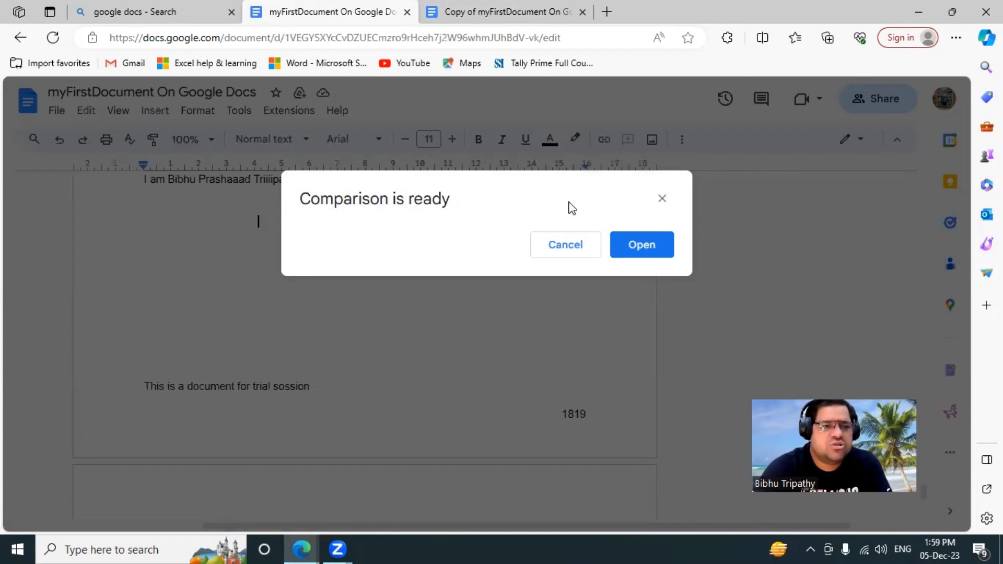
Open the finished comparison document and locate the suggested line "This is first line for compare." under section chapter 2.sdfsdf.
{"action": "left_click", "coordinate": [638, 250]}
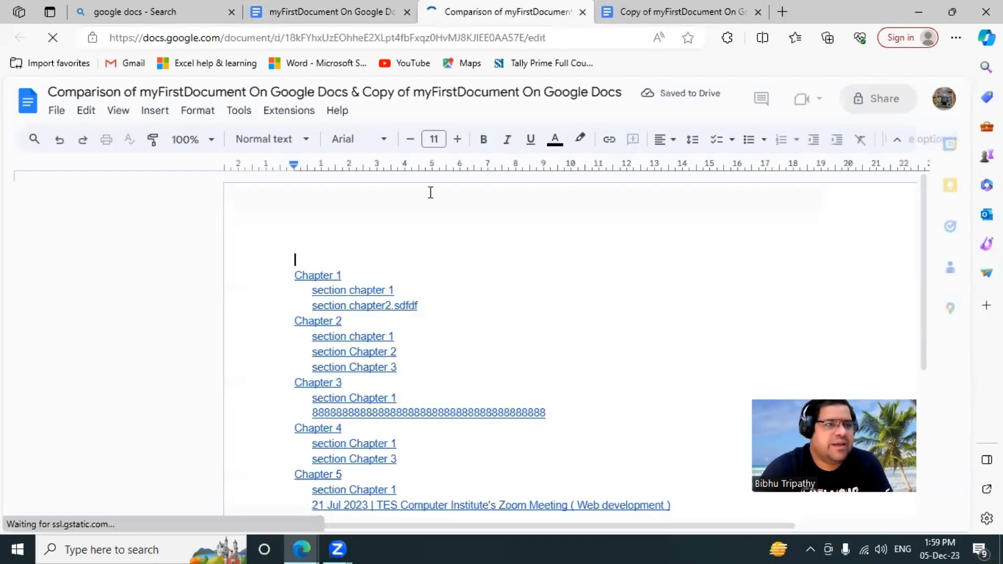
{"action": "scroll", "coordinate": [509, 389], "scroll_direction": "down", "scroll_amount": 7}
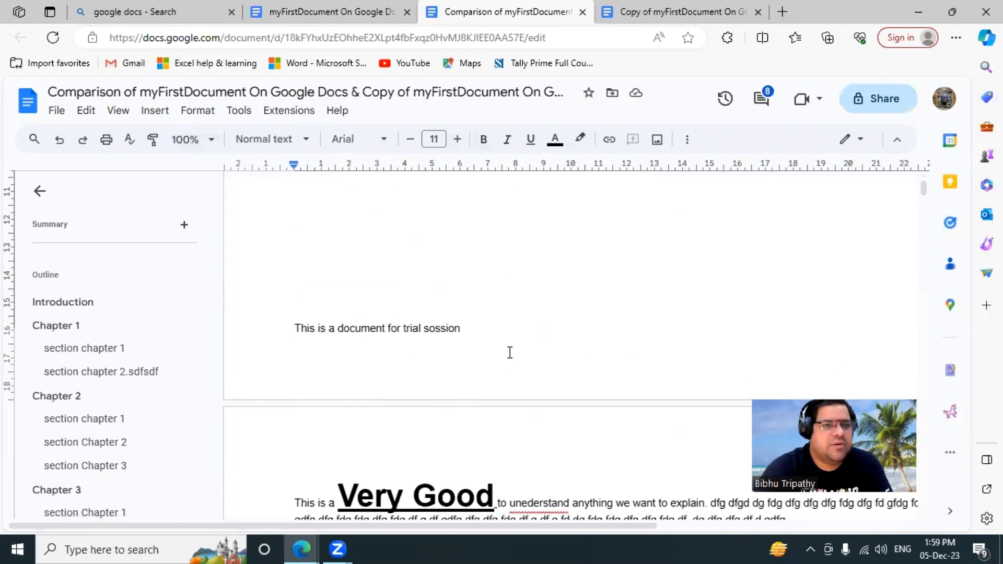
{"action": "scroll", "coordinate": [511, 375], "scroll_direction": "down", "scroll_amount": 2}
{"action": "scroll", "coordinate": [511, 374], "scroll_direction": "down", "scroll_amount": 15}
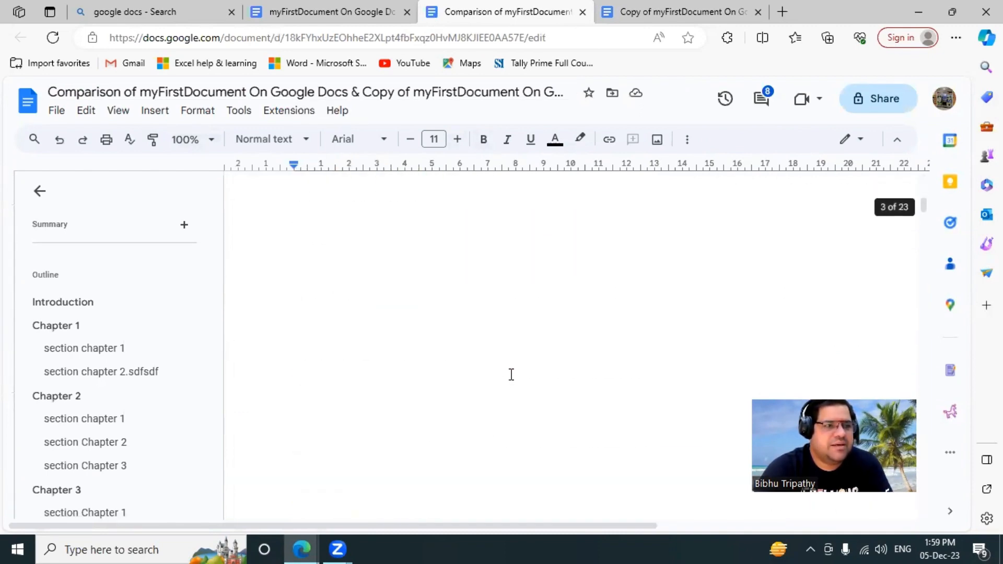
{"action": "scroll", "coordinate": [512, 375], "scroll_direction": "down", "scroll_amount": 12}
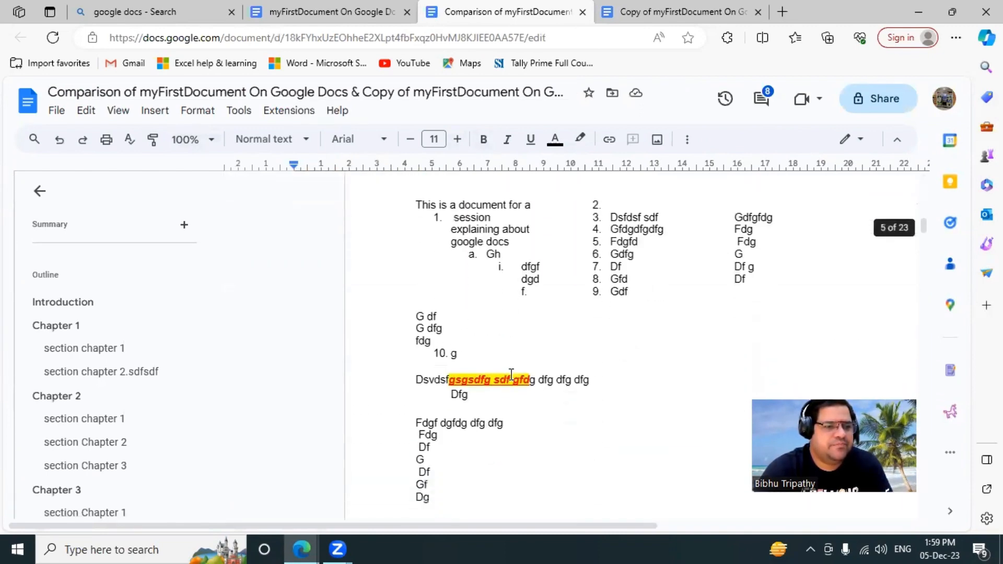
{"action": "scroll", "coordinate": [512, 374], "scroll_direction": "down", "scroll_amount": 6}
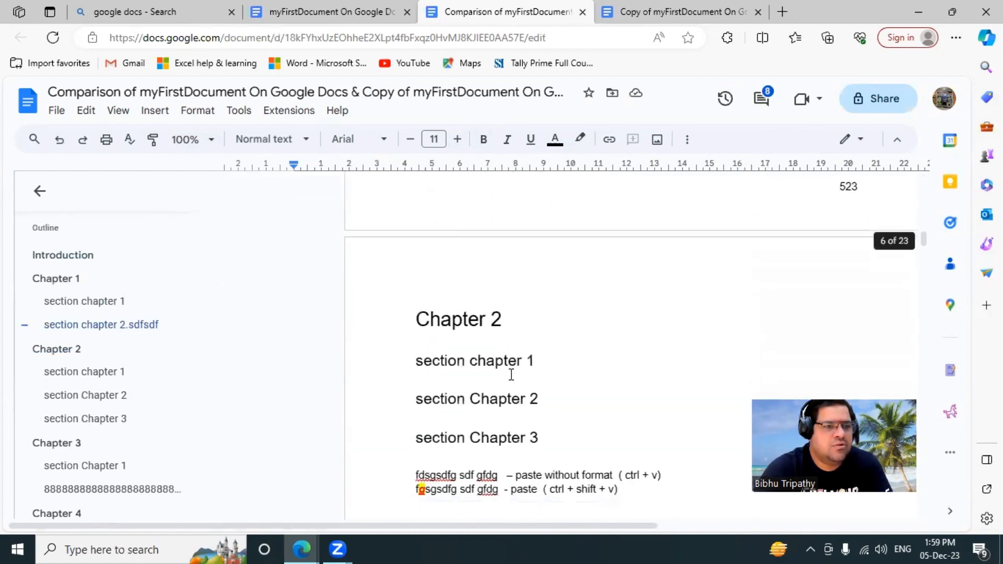
{"action": "scroll", "coordinate": [511, 375], "scroll_direction": "up", "scroll_amount": 3}
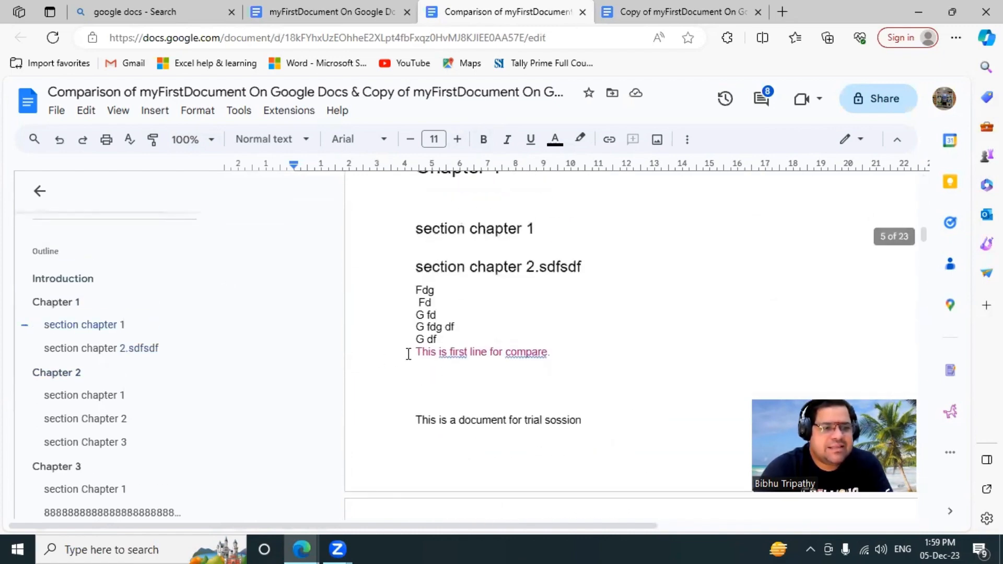
{"action": "left_click_drag", "start_coordinate": [416, 352], "coordinate": [493, 362]}
{"action": "triple_click", "coordinate": [494, 362]}
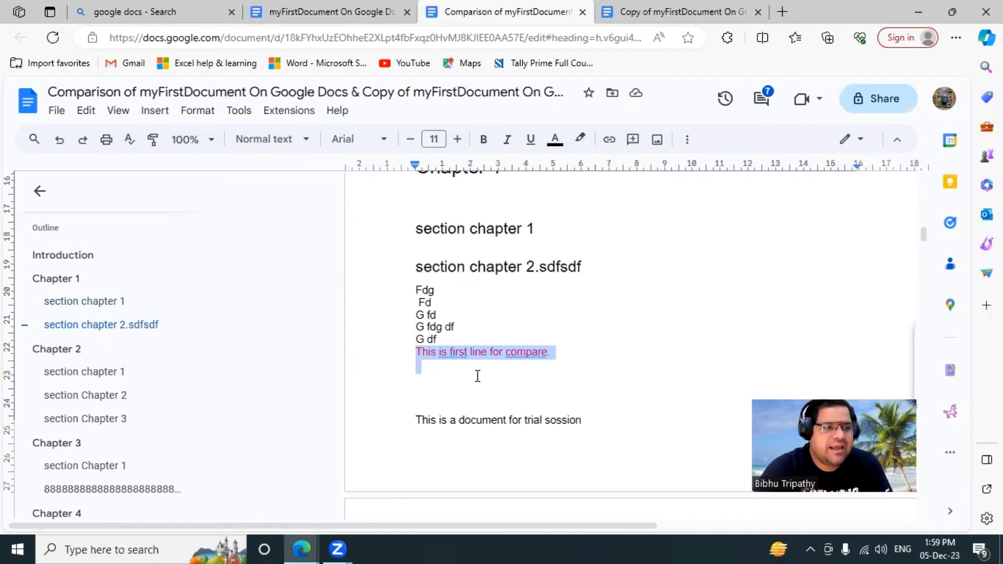
{"action": "left_click", "coordinate": [450, 361]}
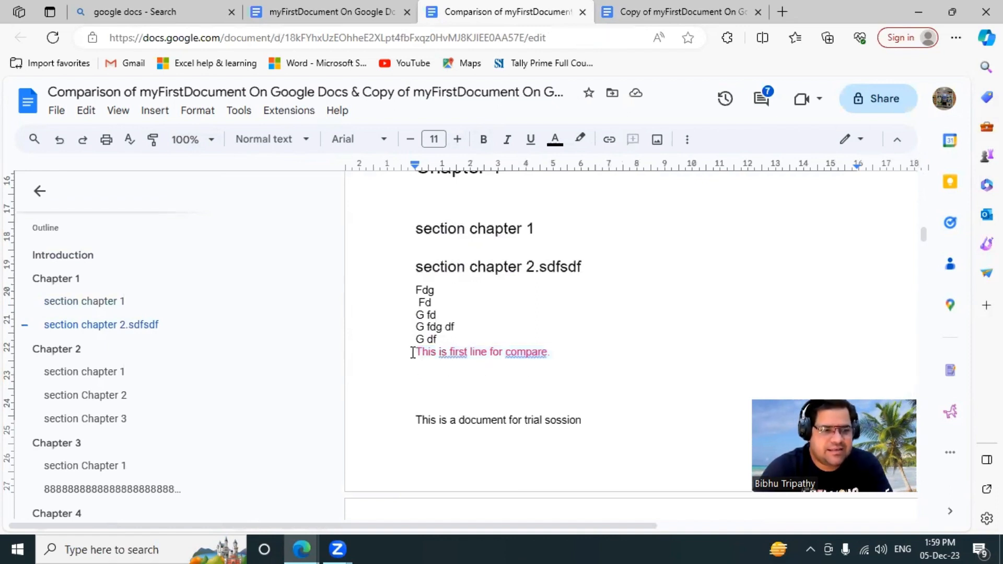
{"action": "left_click_drag", "start_coordinate": [412, 352], "coordinate": [543, 353]}
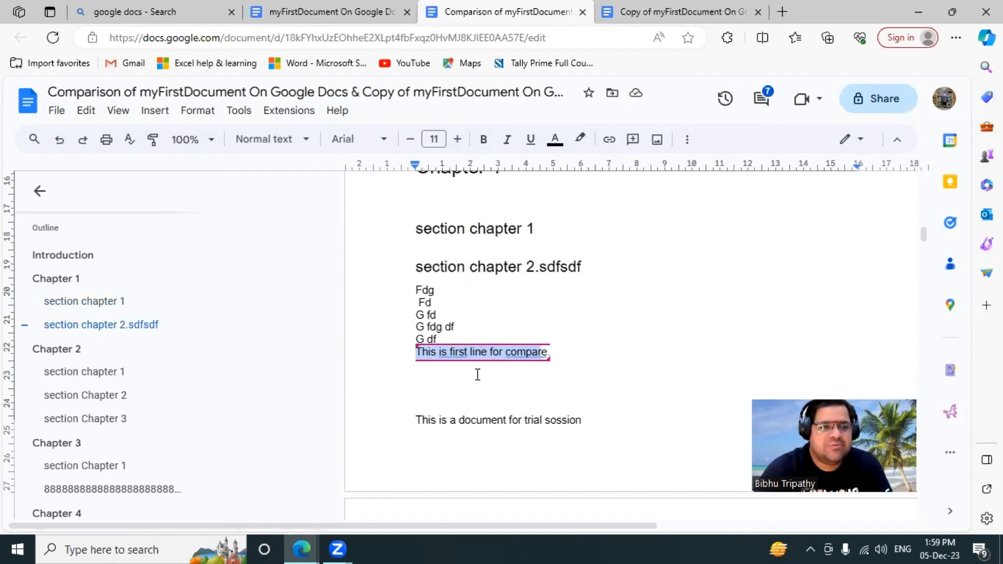
Find the suggested line "This is second line for compare" further down the comparison document and select its suggestion.
{"action": "scroll", "coordinate": [485, 343], "scroll_direction": "down", "scroll_amount": 15}
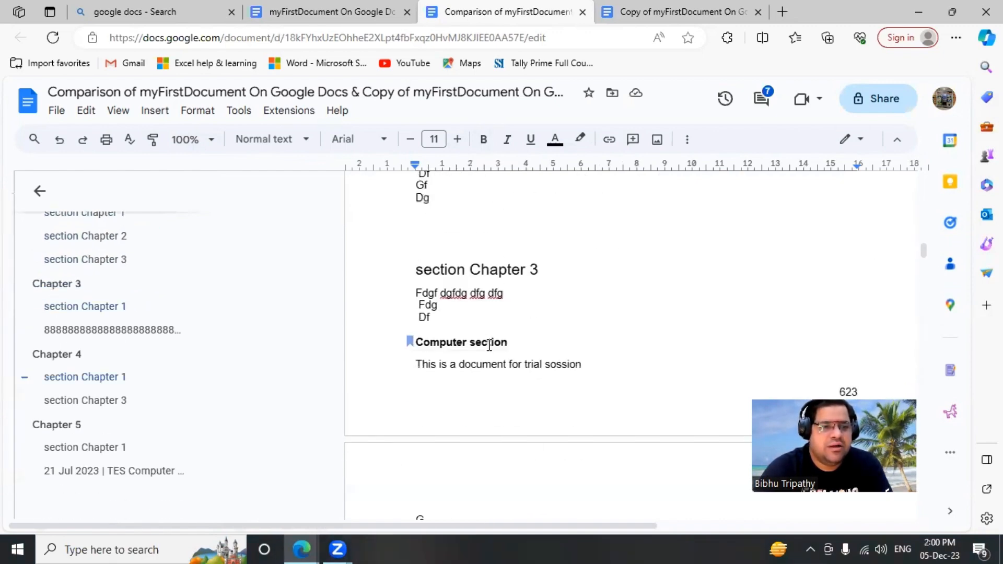
{"action": "scroll", "coordinate": [488, 344], "scroll_direction": "down", "scroll_amount": 20}
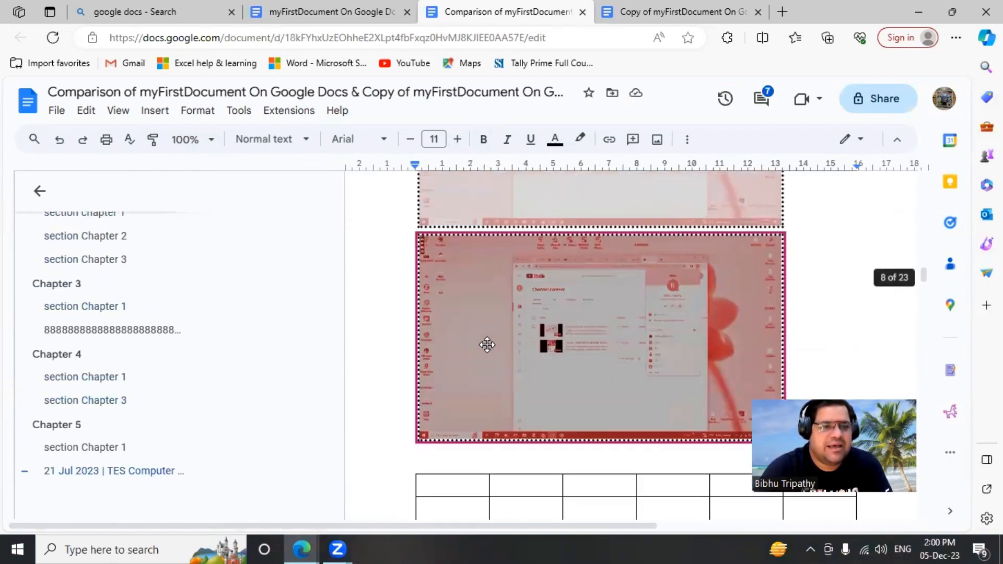
{"action": "scroll", "coordinate": [489, 344], "scroll_direction": "down", "scroll_amount": 10}
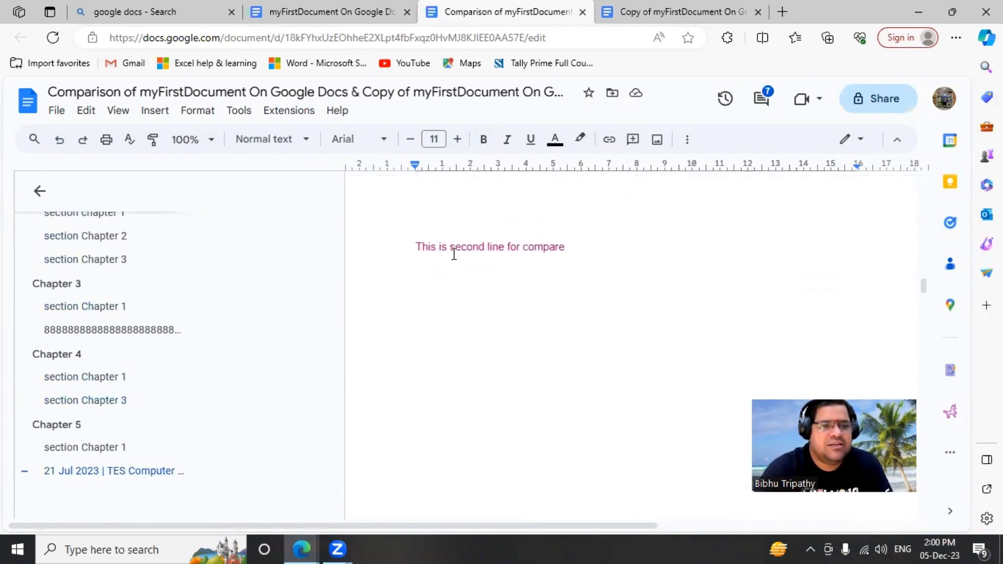
{"action": "left_click", "coordinate": [560, 248]}
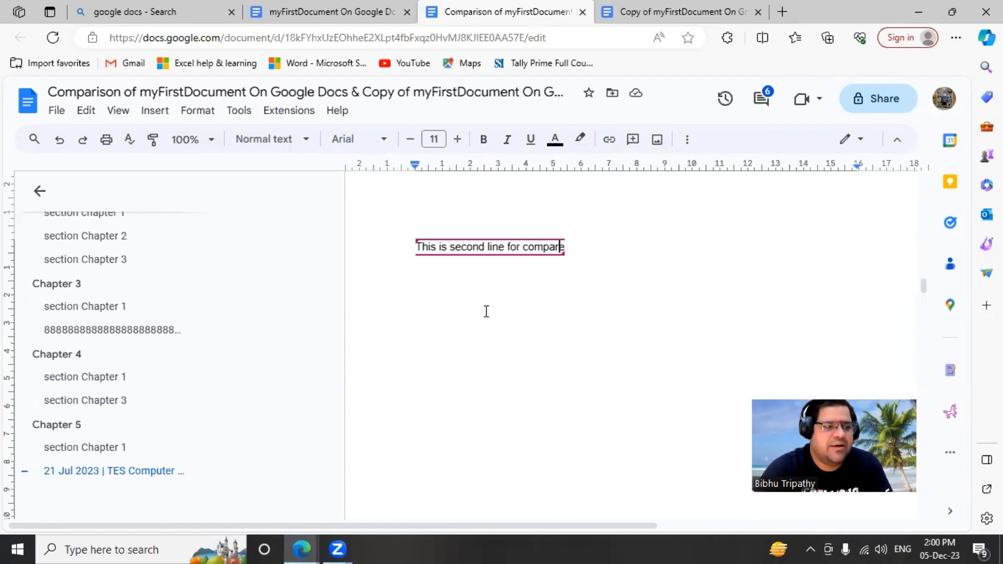
Examine the remaining marked differences in the comparison document, including the drawings, the chart and the line "This is third line for compare".
{"action": "scroll", "coordinate": [473, 364], "scroll_direction": "down", "scroll_amount": 15}
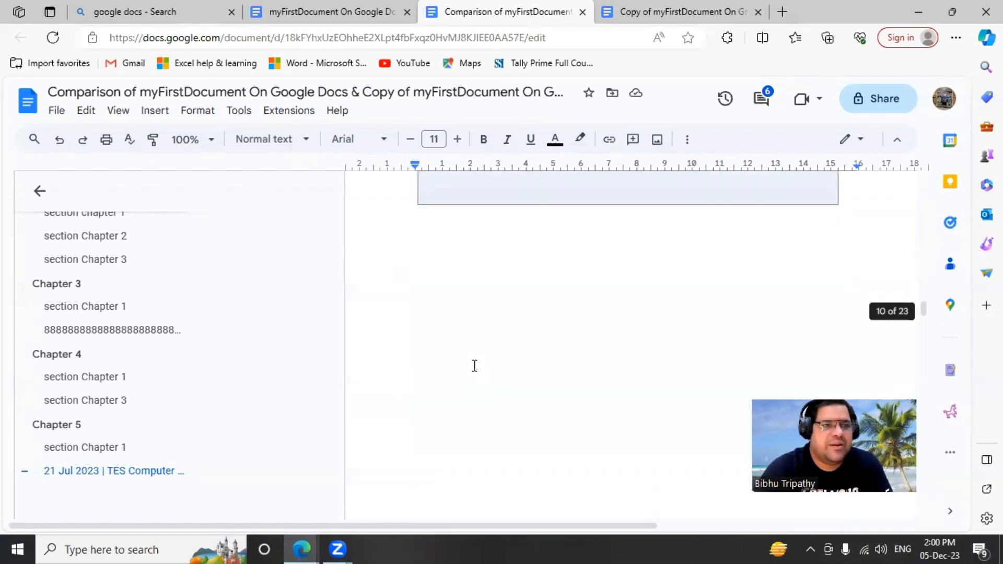
{"action": "scroll", "coordinate": [475, 366], "scroll_direction": "down", "scroll_amount": 10}
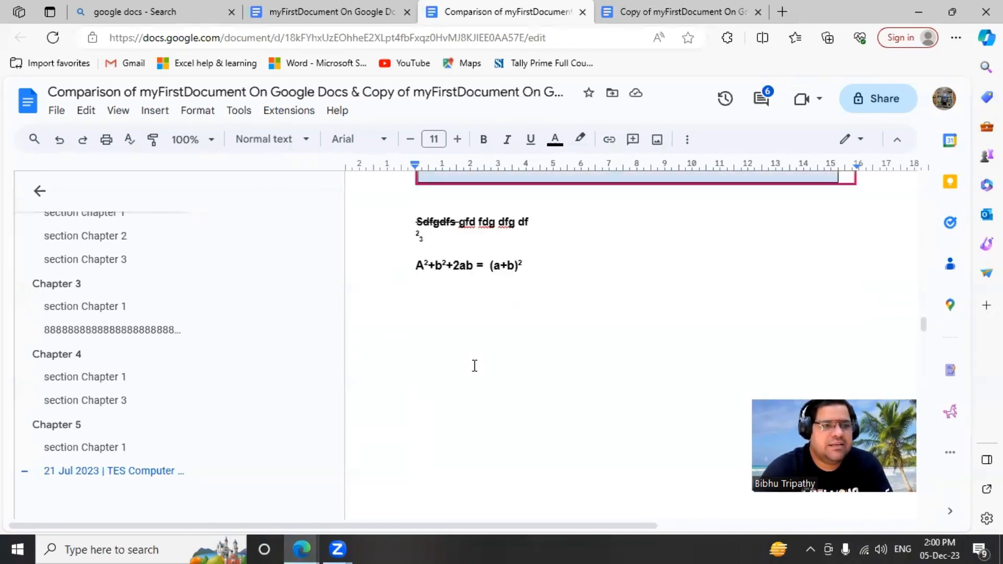
{"action": "scroll", "coordinate": [474, 366], "scroll_direction": "up", "scroll_amount": 3}
{"action": "scroll", "coordinate": [473, 363], "scroll_direction": "down", "scroll_amount": 15}
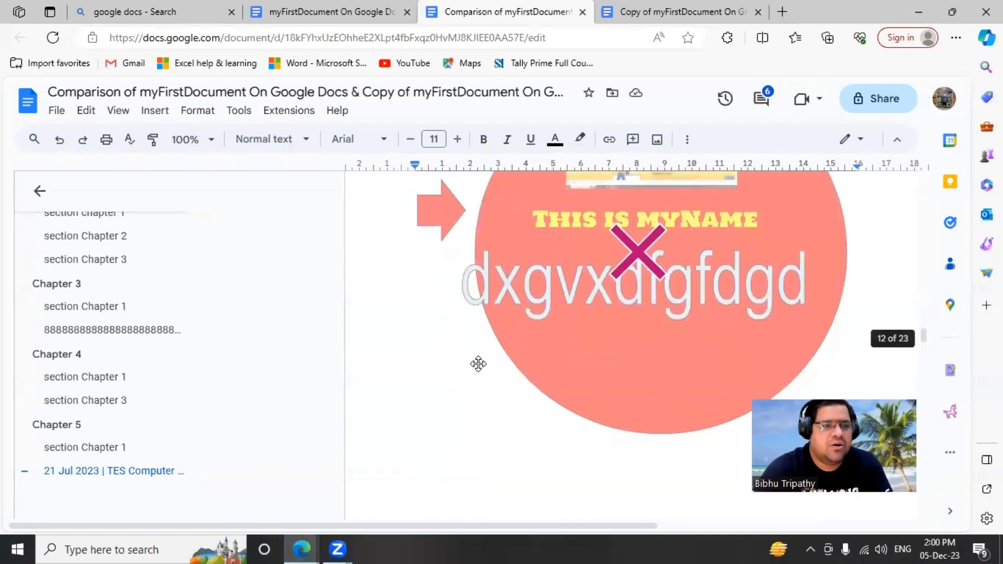
{"action": "scroll", "coordinate": [478, 364], "scroll_direction": "down", "scroll_amount": 15}
{"action": "scroll", "coordinate": [478, 364], "scroll_direction": "up", "scroll_amount": 9}
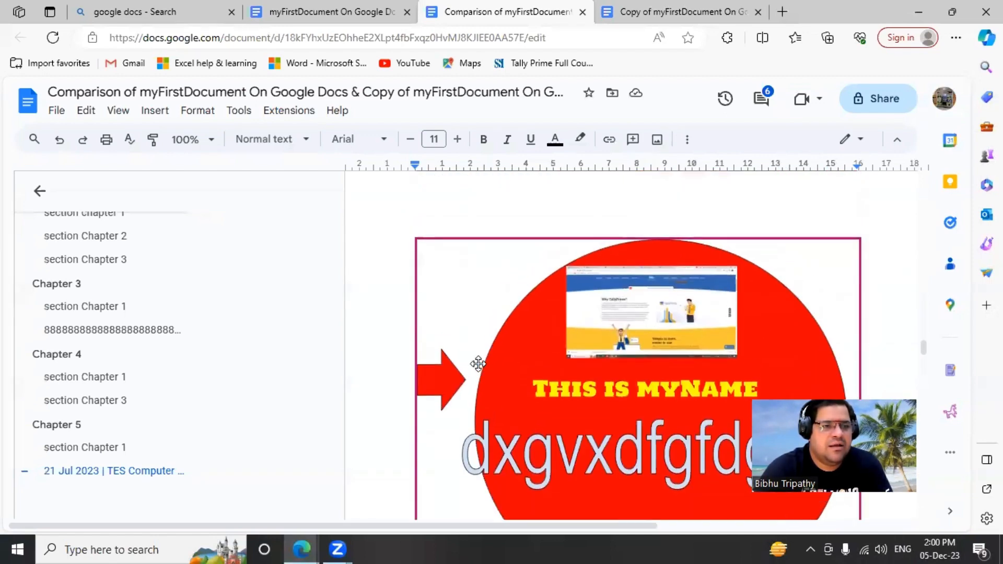
{"action": "scroll", "coordinate": [478, 364], "scroll_direction": "up", "scroll_amount": 5}
{"action": "scroll", "coordinate": [479, 364], "scroll_direction": "down", "scroll_amount": 20}
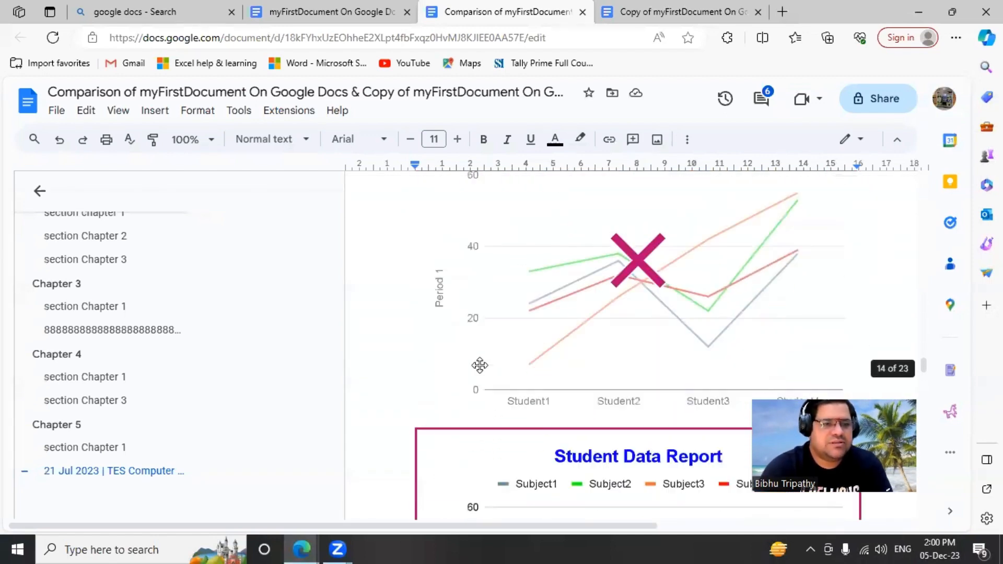
{"action": "scroll", "coordinate": [479, 365], "scroll_direction": "down", "scroll_amount": 15}
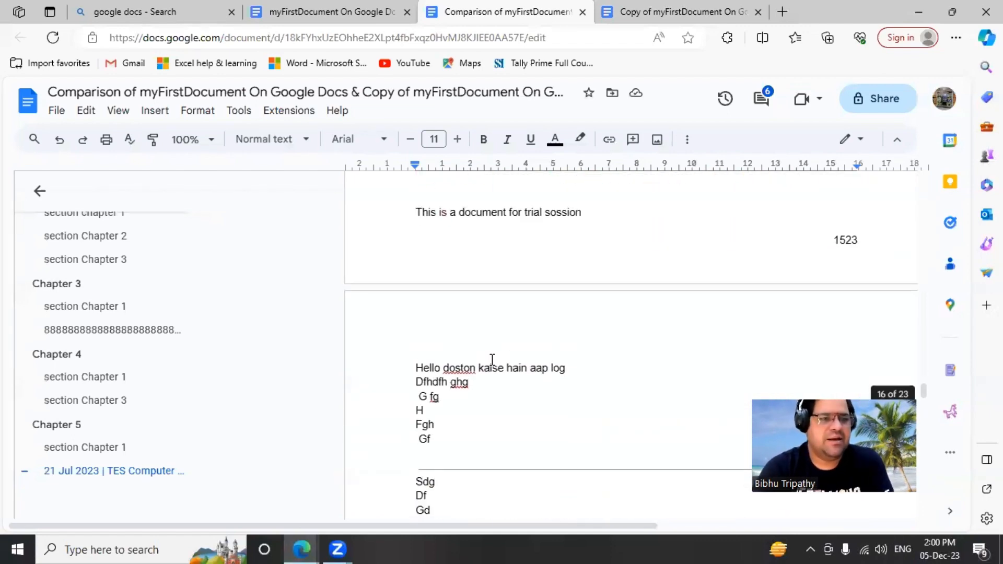
{"action": "scroll", "coordinate": [491, 360], "scroll_direction": "down", "scroll_amount": 8}
{"action": "scroll", "coordinate": [452, 349], "scroll_direction": "up", "scroll_amount": 4}
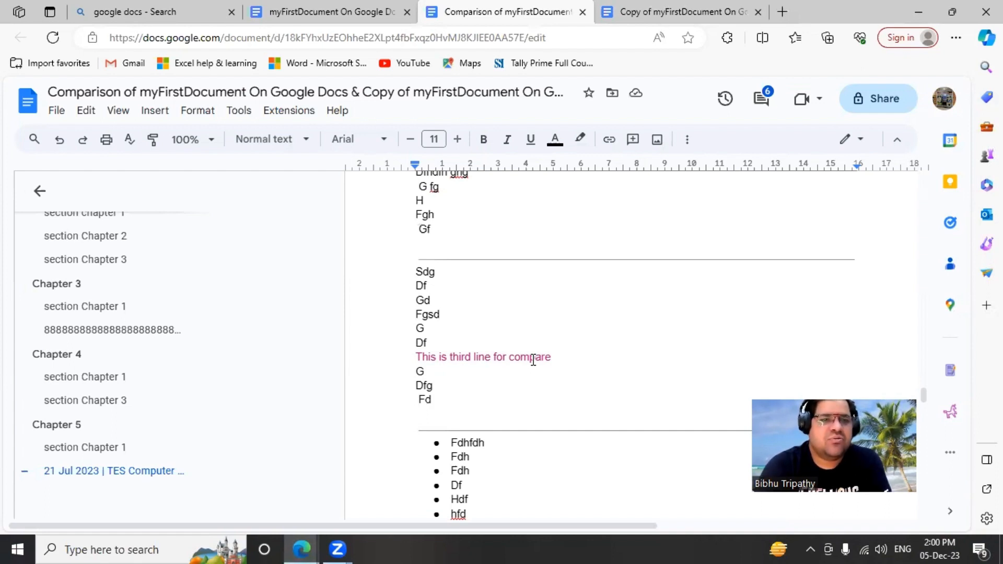
{"action": "scroll", "coordinate": [407, 298], "scroll_direction": "up", "scroll_amount": 5}
{"action": "scroll", "coordinate": [441, 363], "scroll_direction": "down", "scroll_amount": 6}
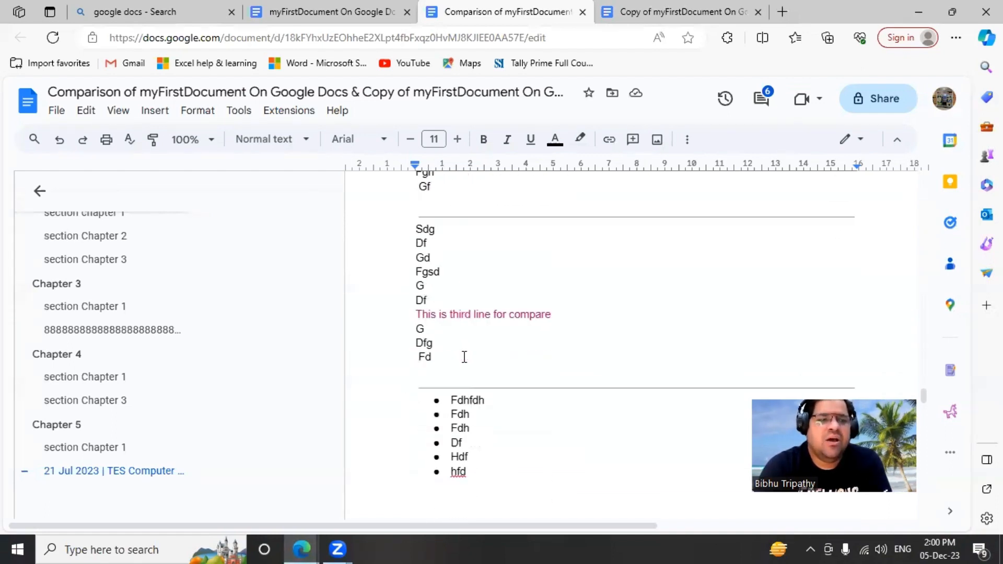
{"action": "scroll", "coordinate": [464, 356], "scroll_direction": "down", "scroll_amount": 3}
{"action": "scroll", "coordinate": [491, 248], "scroll_direction": "up", "scroll_amount": 3}
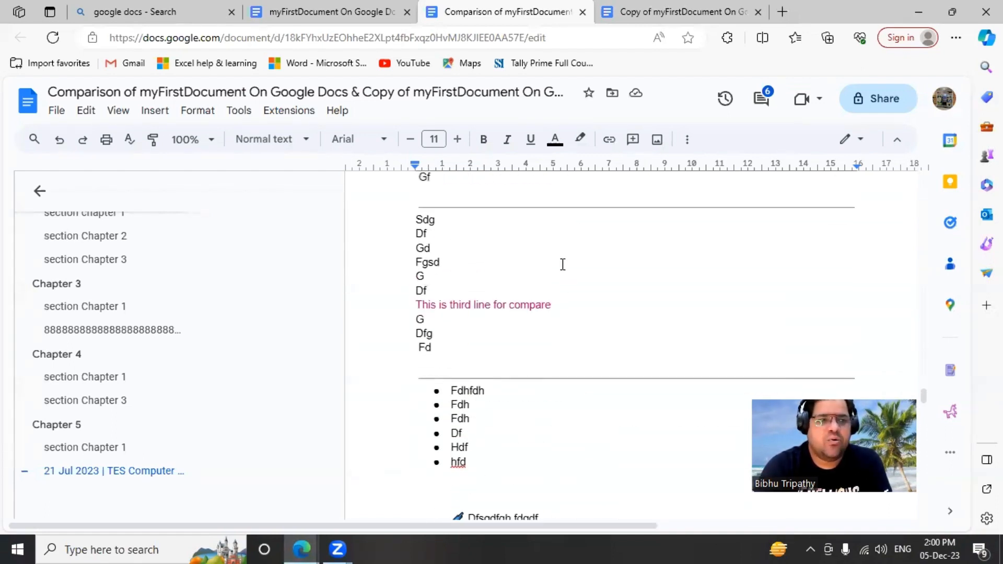
Return to the original myFirstDocument On Google Docs and review the Compare documents options without running a comparison.
{"action": "left_click", "coordinate": [364, 11]}
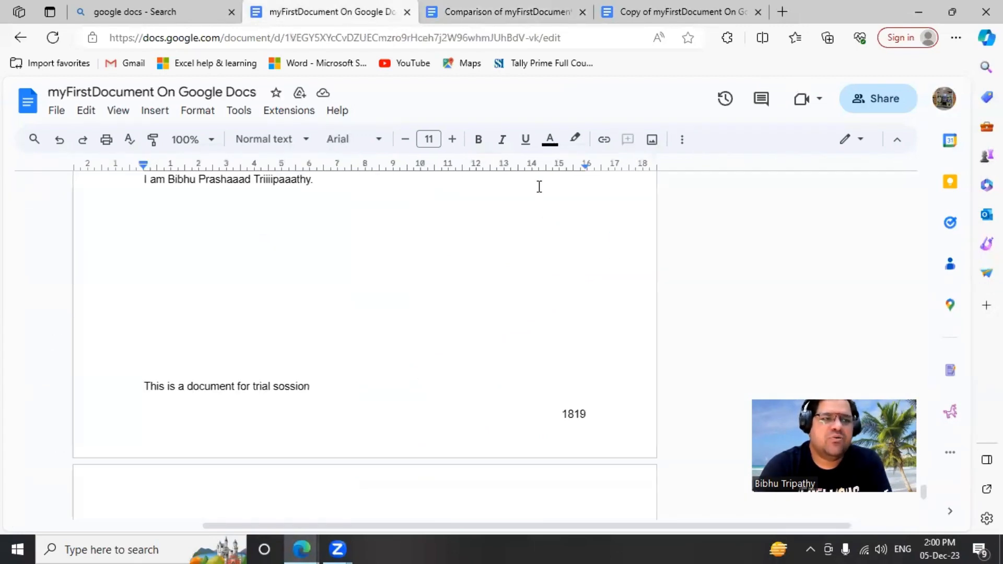
{"action": "left_click", "coordinate": [239, 111]}
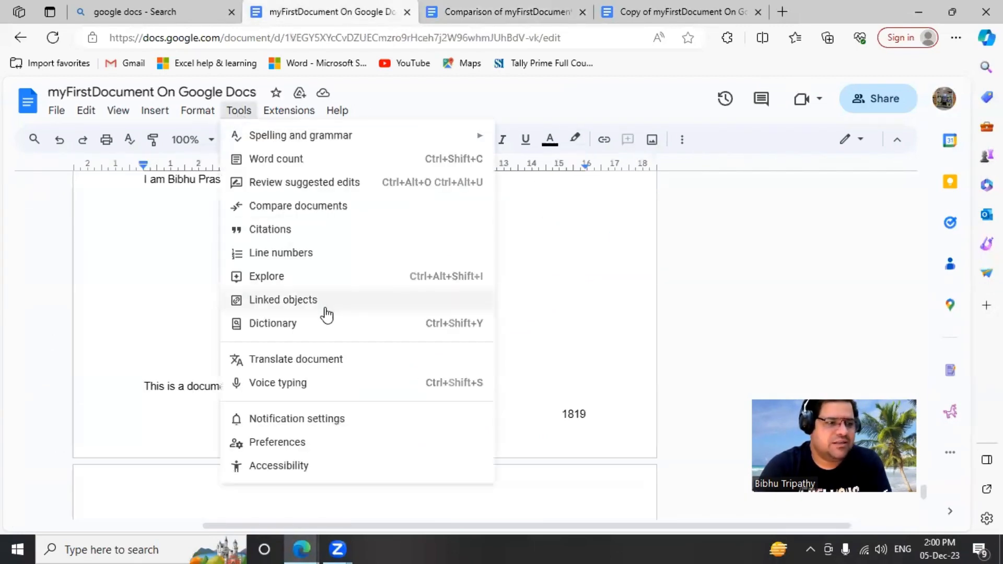
{"action": "left_click", "coordinate": [329, 209]}
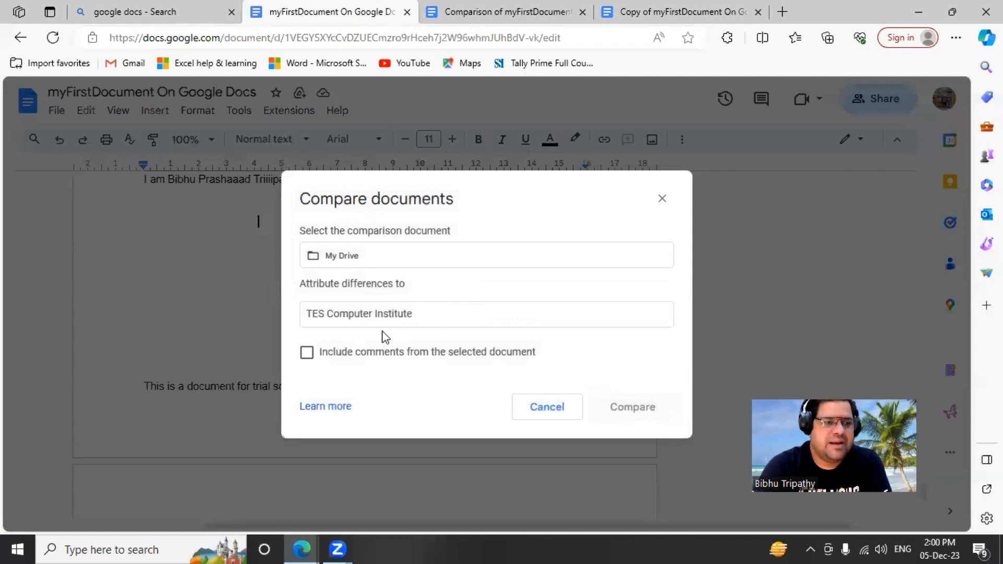
{"action": "left_click", "coordinate": [546, 413]}
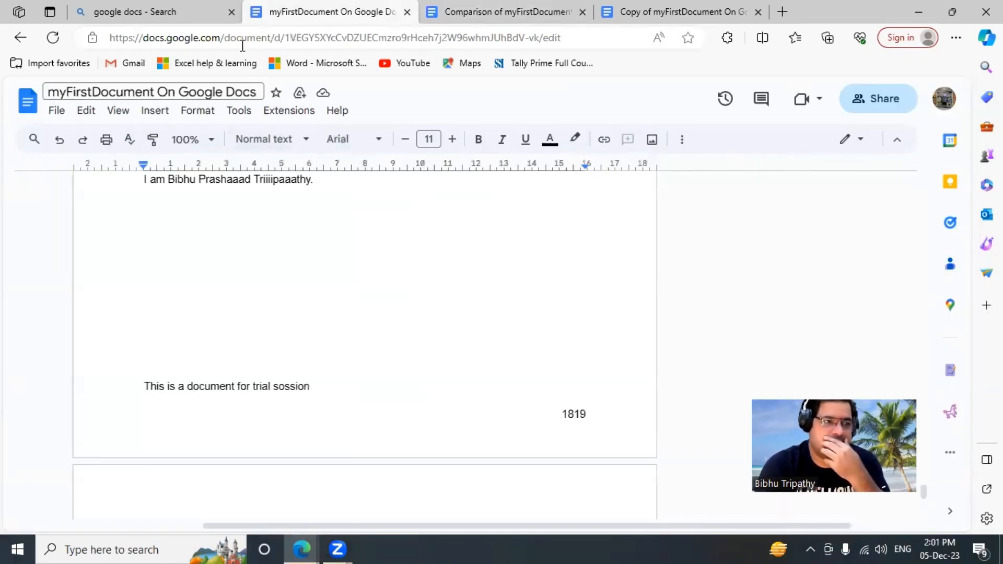
Open the Citations tool in the original document and start adding a citation source.
{"action": "left_click", "coordinate": [250, 111]}
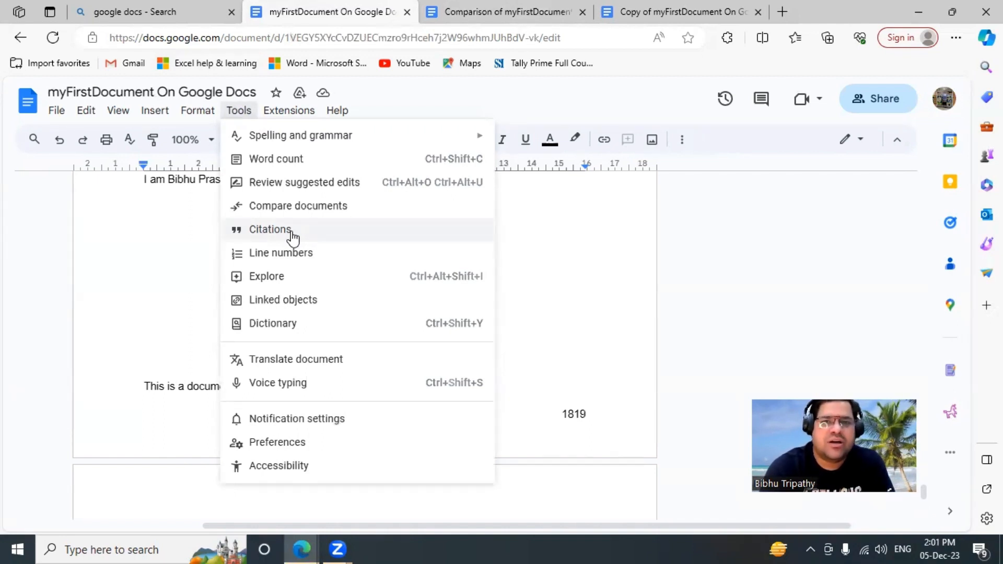
{"action": "left_click", "coordinate": [287, 232]}
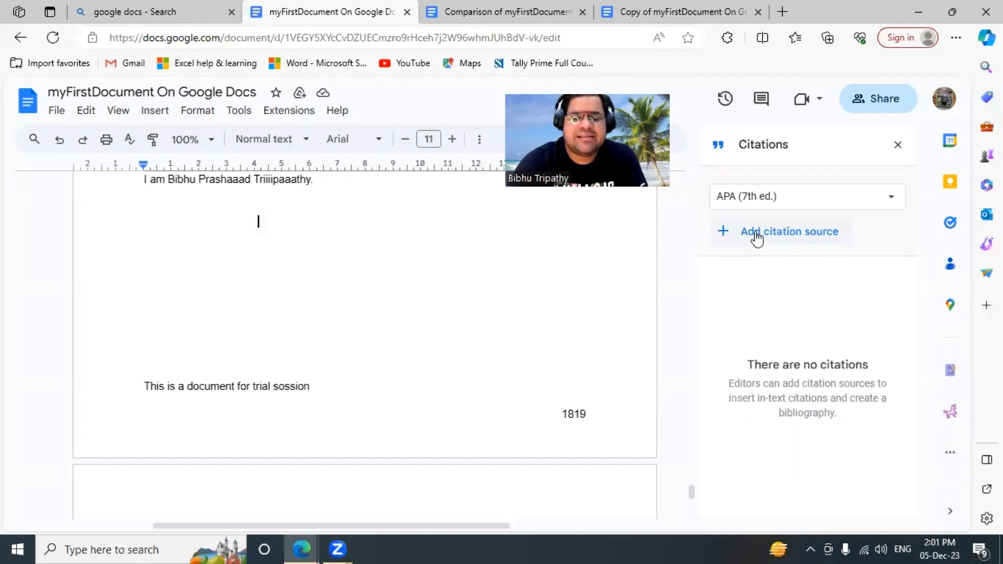
{"action": "left_click", "coordinate": [724, 236]}
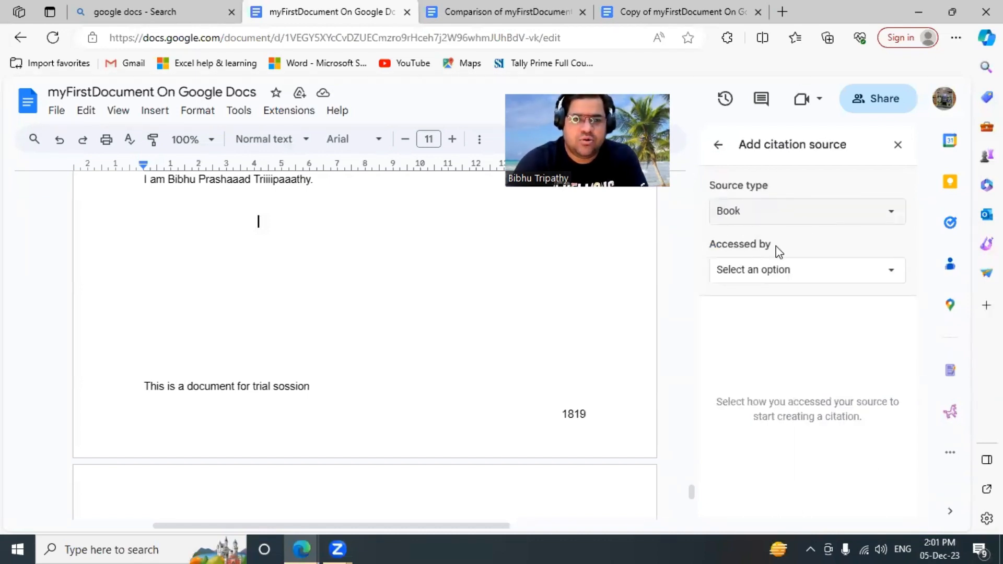
Try Miscellaneous as the citation's source type and return it to Book.
{"action": "left_click", "coordinate": [801, 224]}
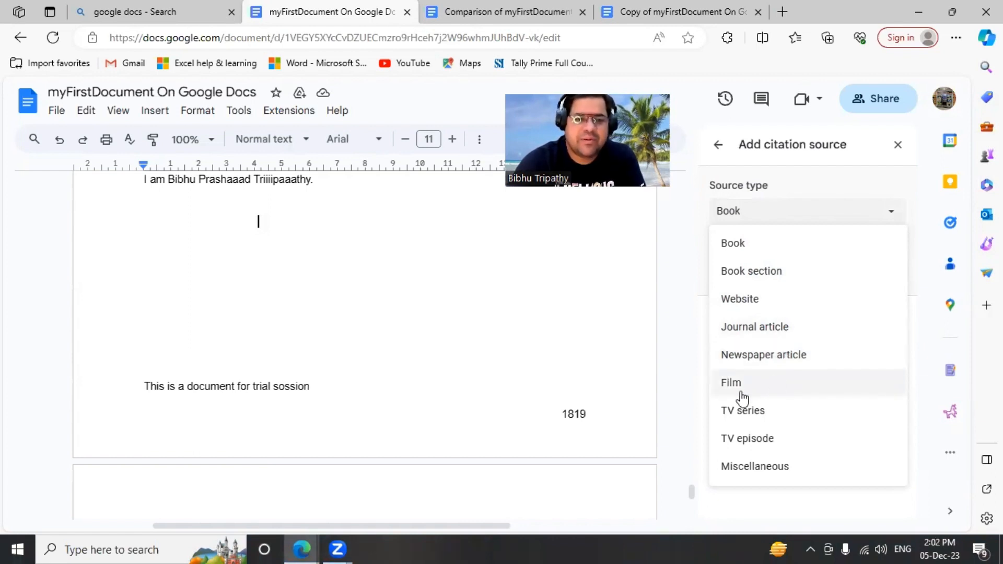
{"action": "left_click", "coordinate": [778, 479]}
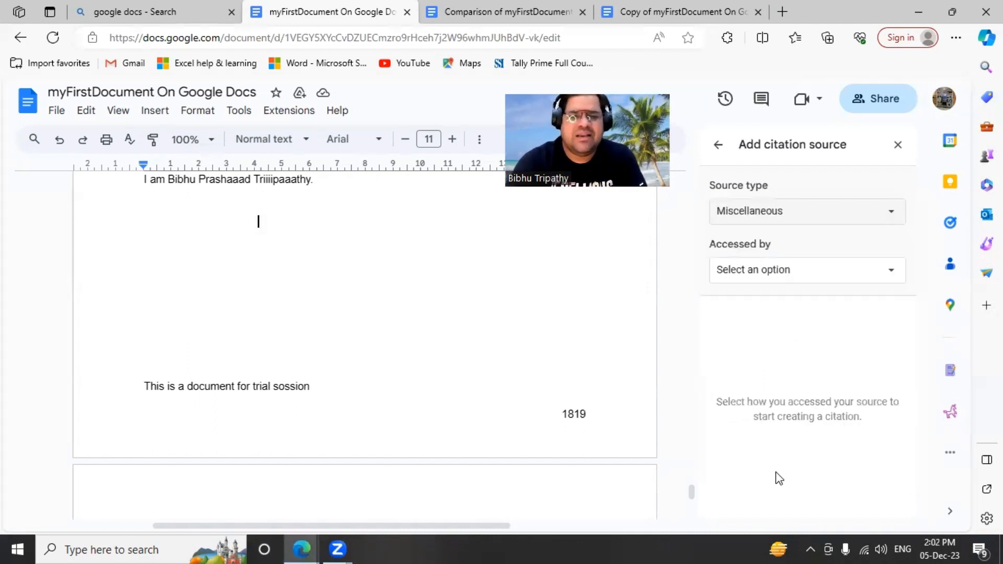
{"action": "left_click", "coordinate": [792, 219]}
{"action": "left_click", "coordinate": [779, 243]}
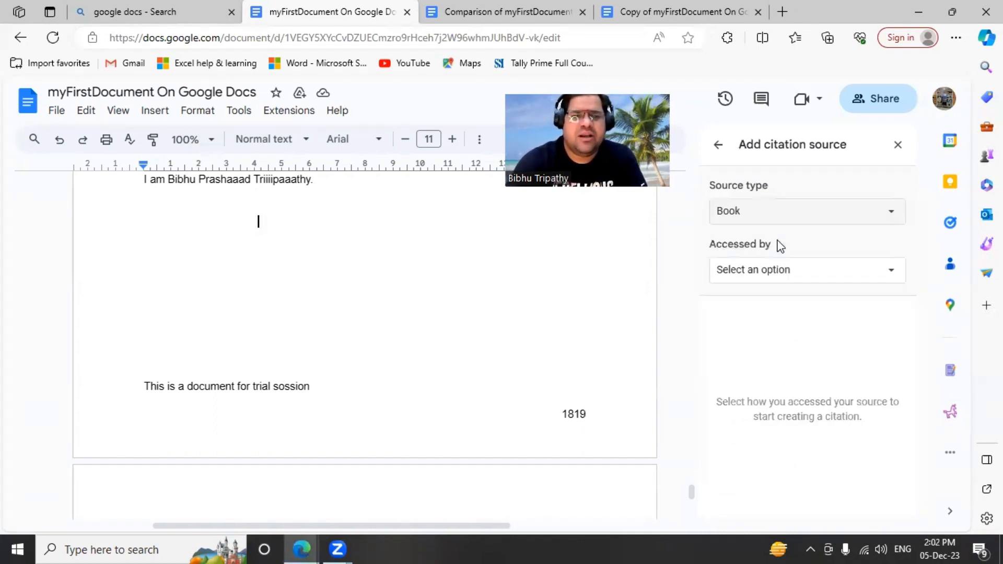
Set the book citation's access method to Print and try an ISBN search for "print12".
{"action": "left_click", "coordinate": [770, 282]}
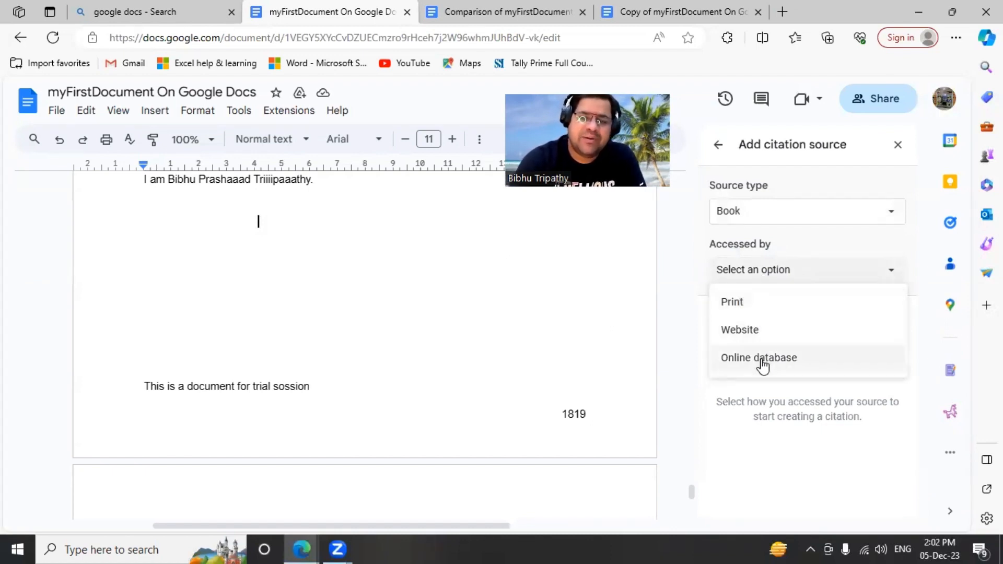
{"action": "left_click", "coordinate": [757, 305]}
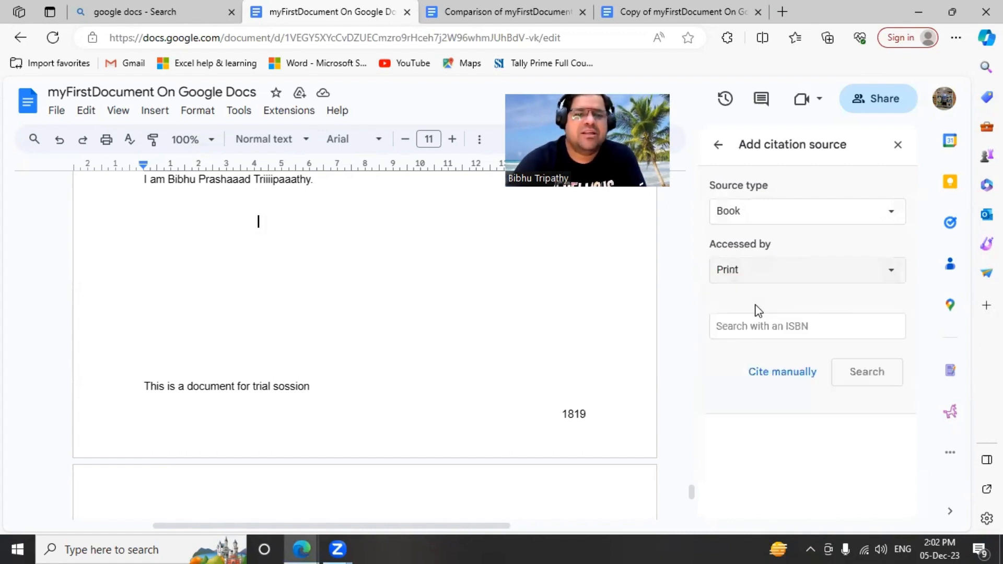
{"action": "left_click", "coordinate": [740, 333]}
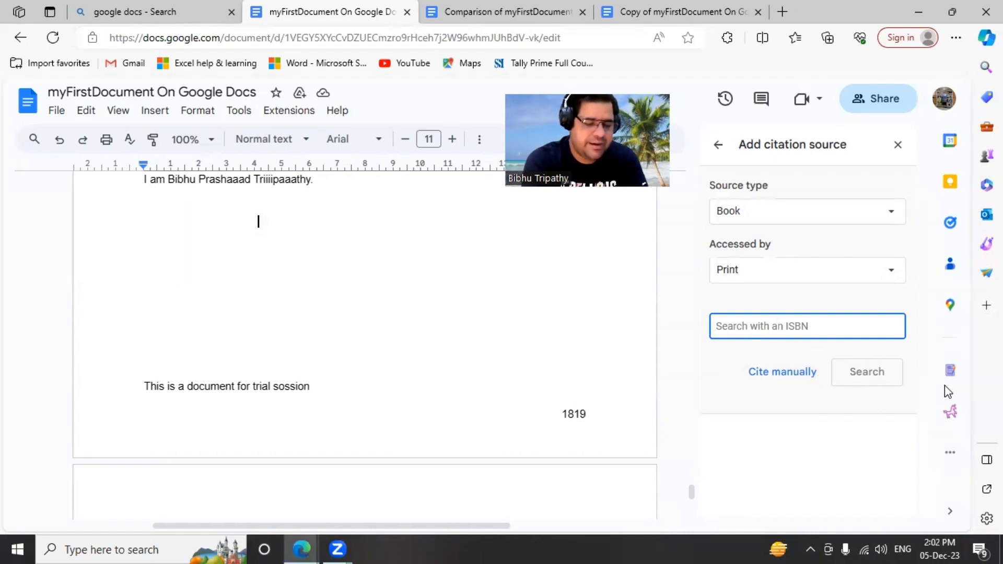
{"action": "type", "text": "print"}
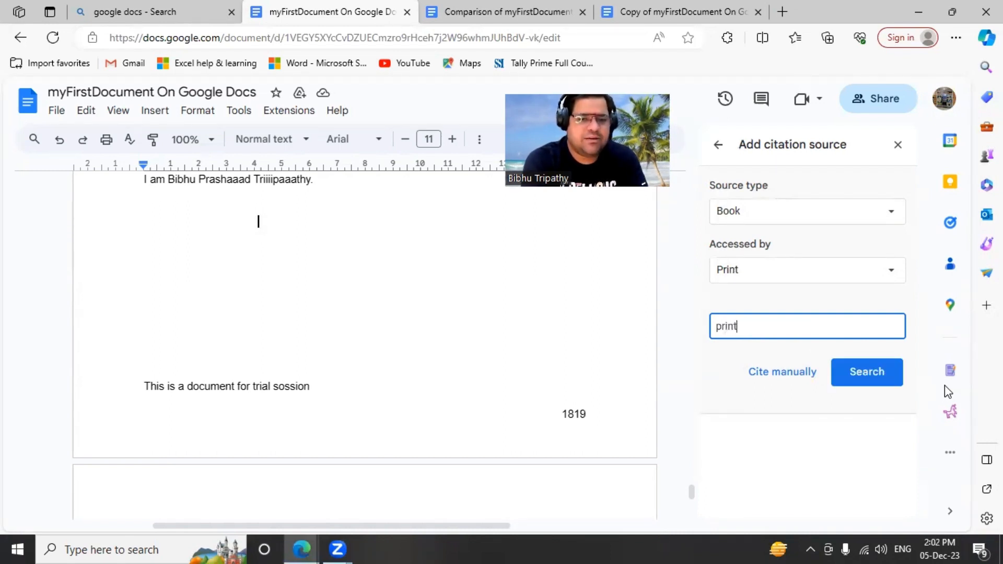
{"action": "type", "text": "12"}
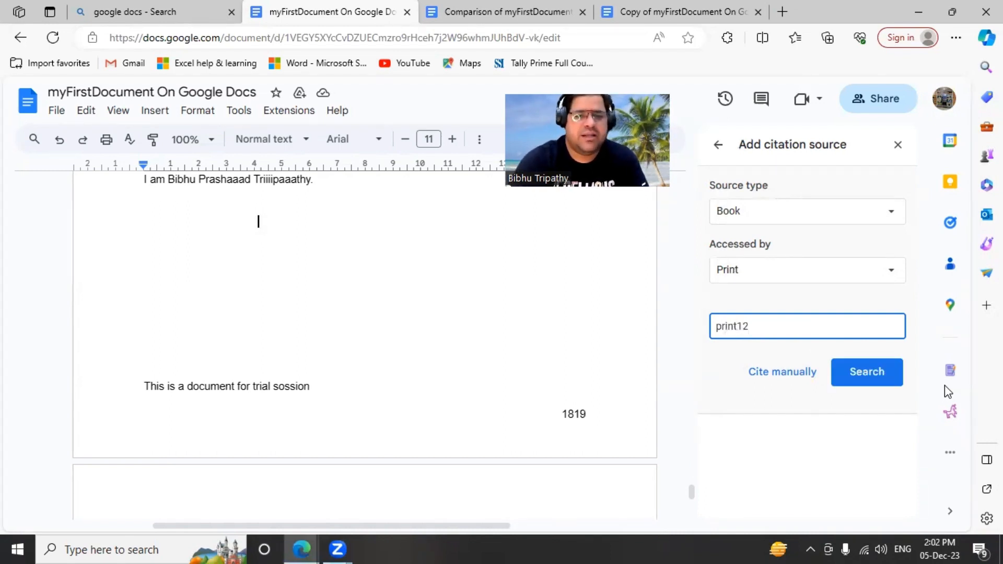
{"action": "left_click", "coordinate": [869, 367]}
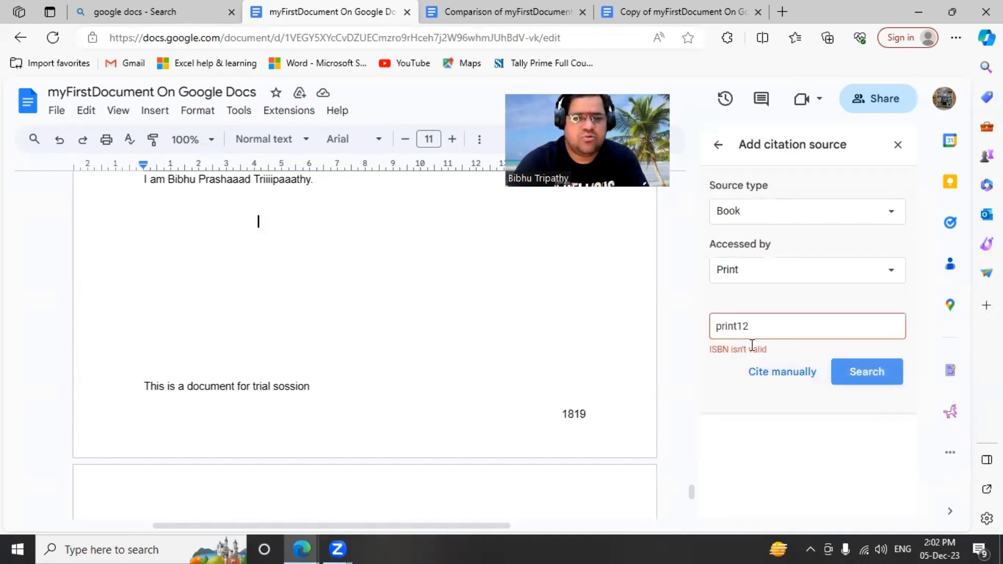
Replace the ISBN search text with 1819 and try the search again.
{"action": "double_click", "coordinate": [718, 349]}
{"action": "left_click", "coordinate": [716, 328]}
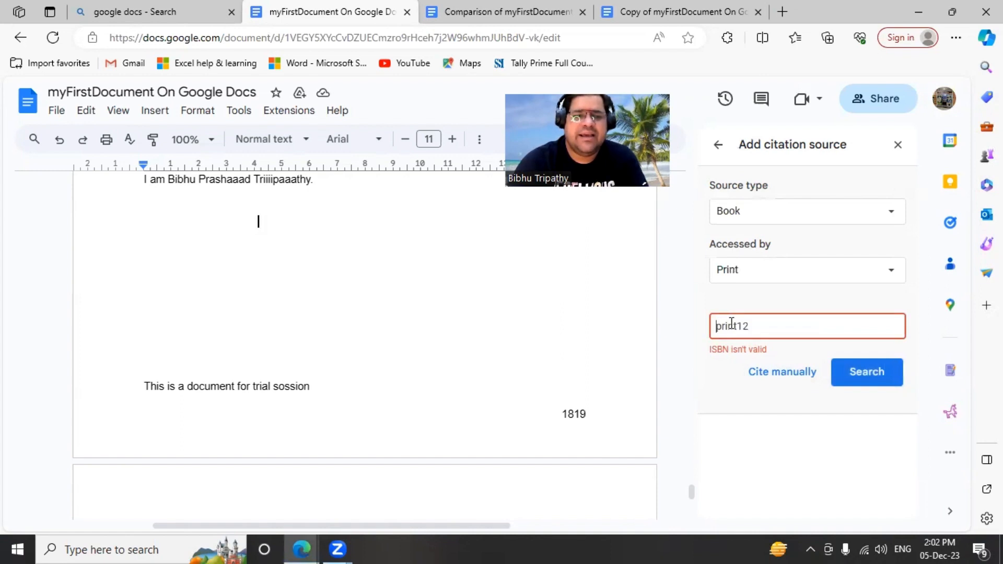
{"action": "left_click_drag", "start_coordinate": [762, 326], "coordinate": [712, 326]}
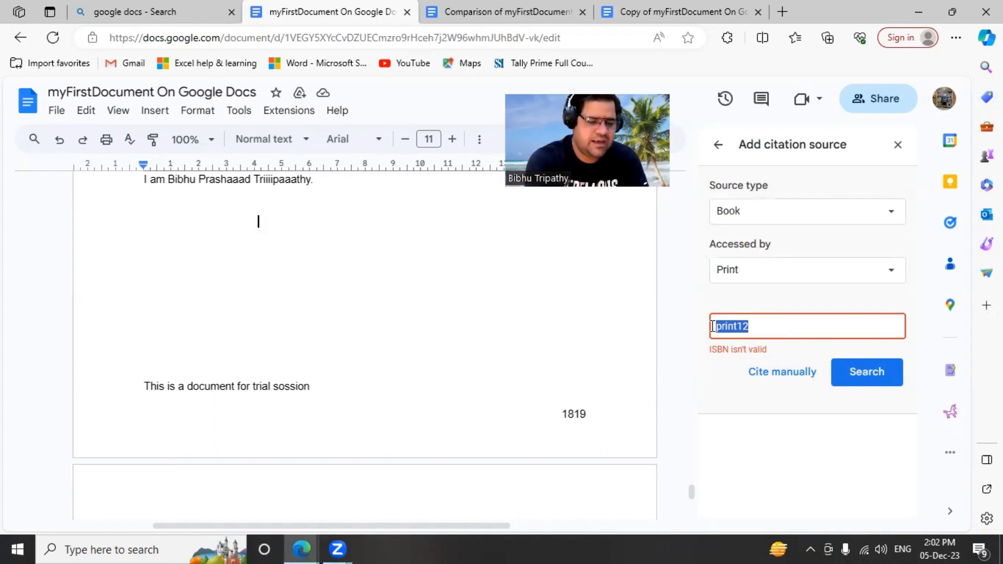
{"action": "type", "text": "1819"}
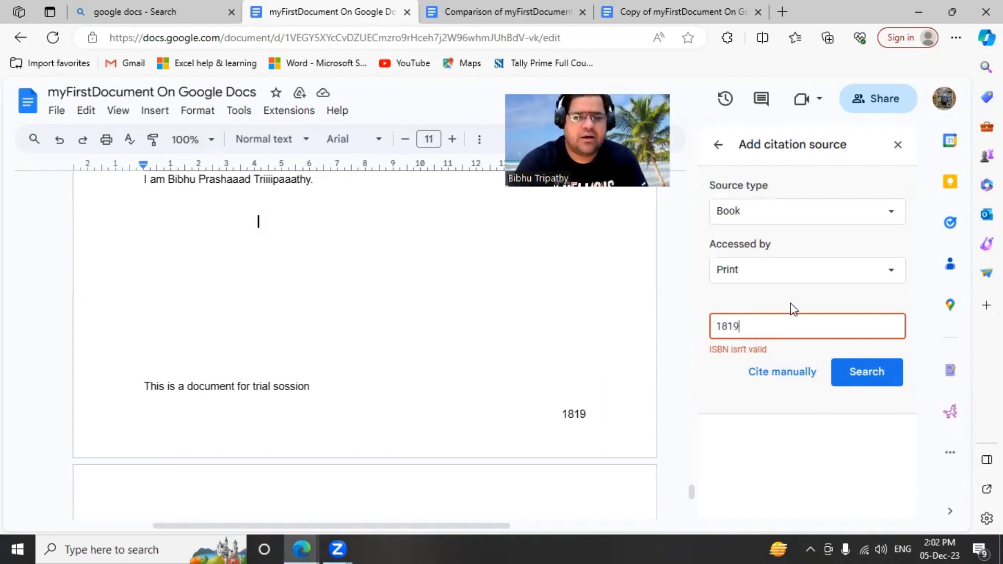
{"action": "left_click", "coordinate": [861, 377]}
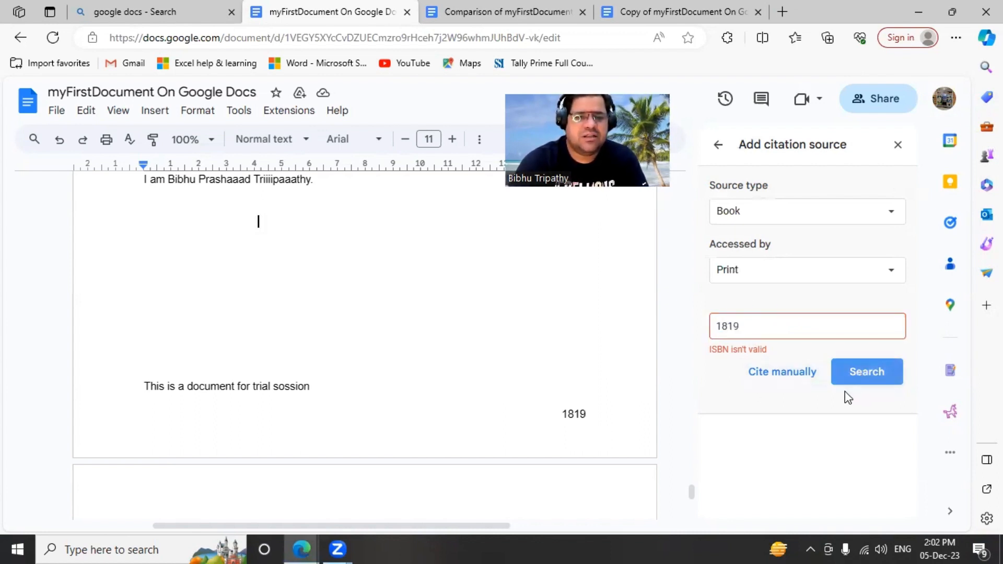
{"action": "left_click", "coordinate": [768, 329]}
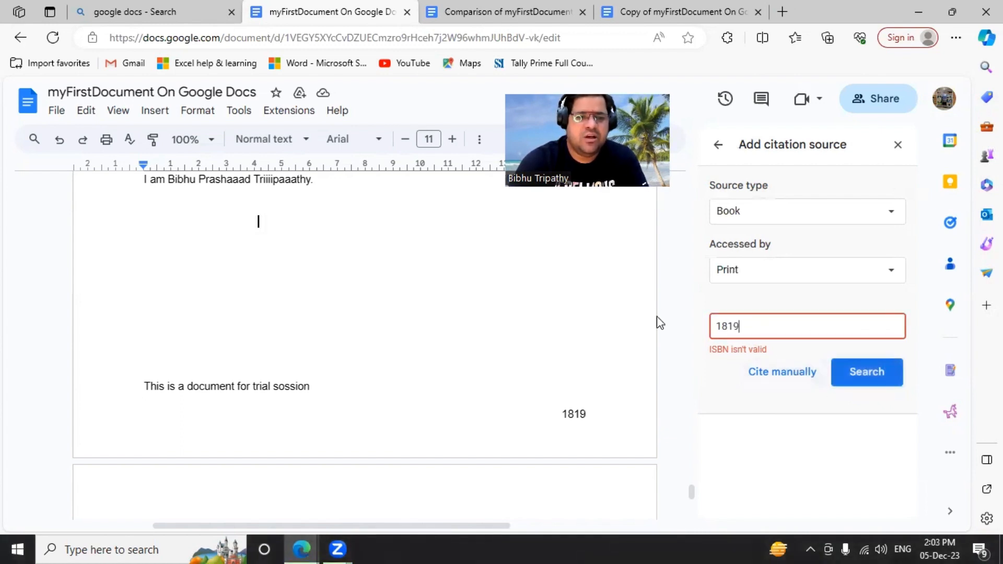
Switch to citing the book manually and keep Author as the contributor's role.
{"action": "left_click", "coordinate": [787, 374]}
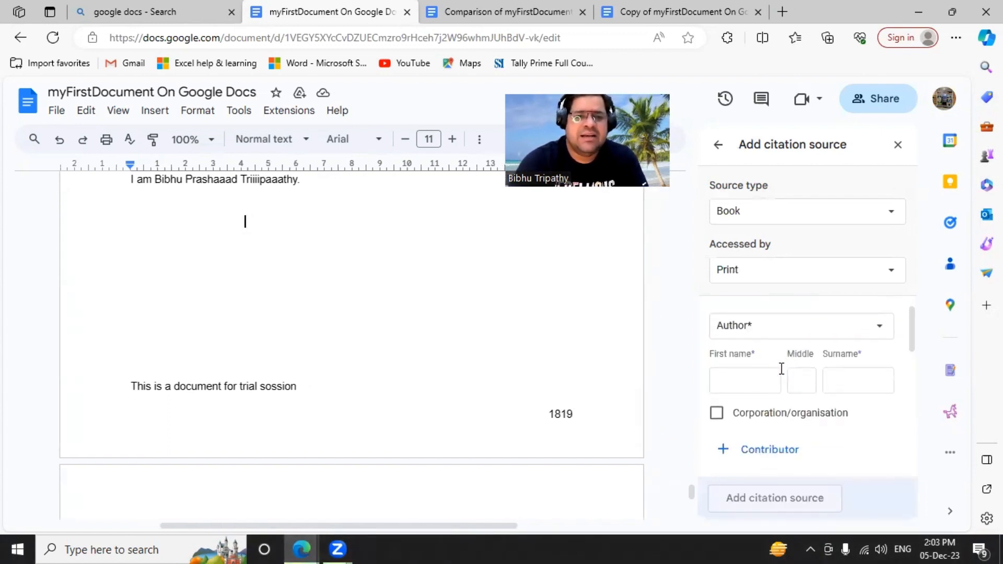
{"action": "left_click", "coordinate": [775, 354]}
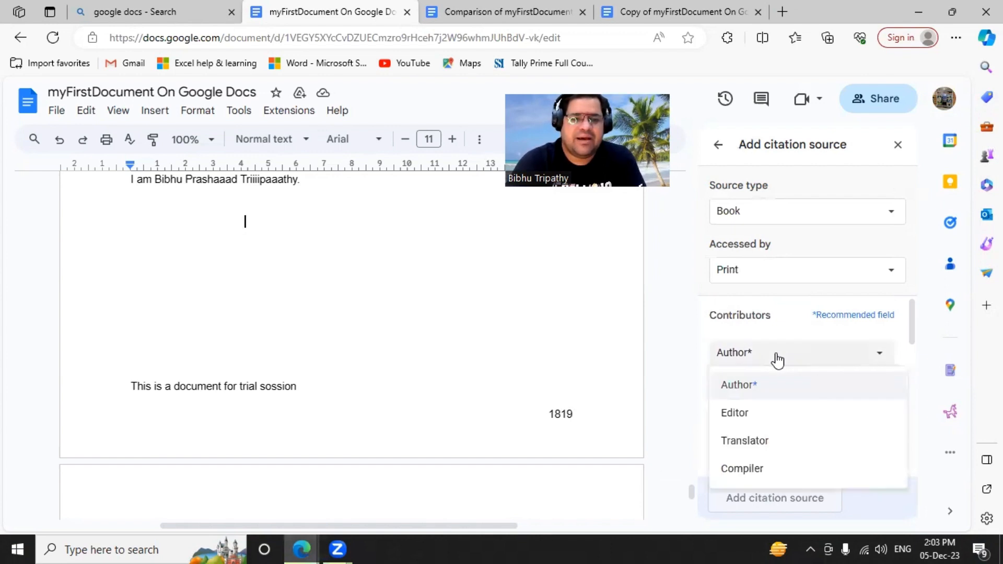
{"action": "left_click", "coordinate": [775, 353]}
{"action": "left_click", "coordinate": [775, 353]}
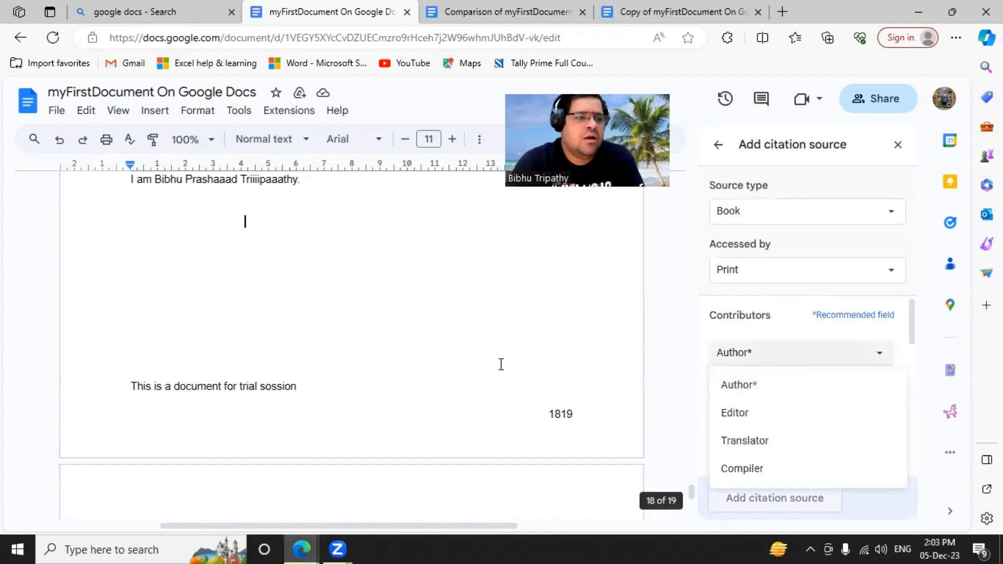
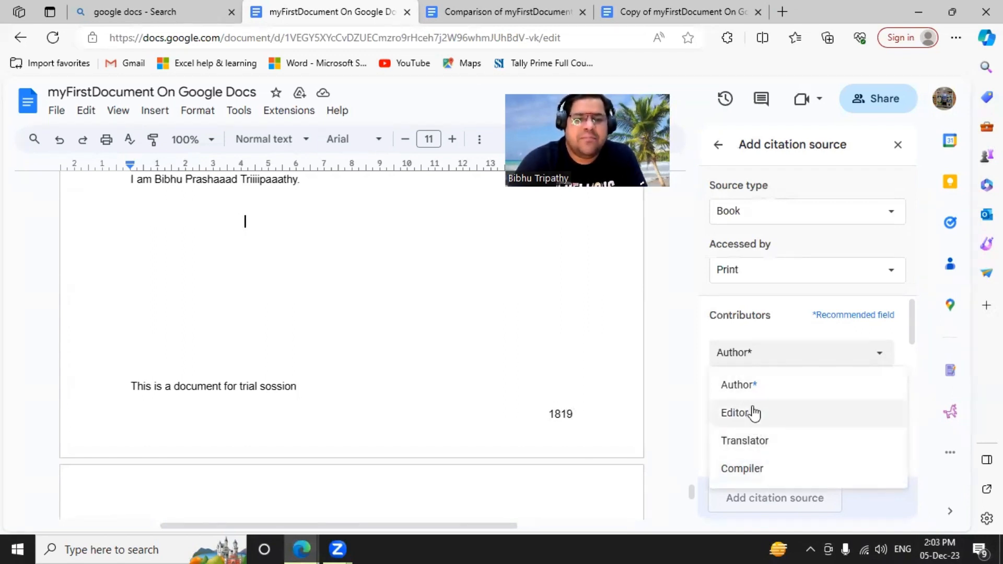
{"action": "left_click", "coordinate": [745, 385]}
{"action": "scroll", "coordinate": [757, 405], "scroll_direction": "down", "scroll_amount": 1}
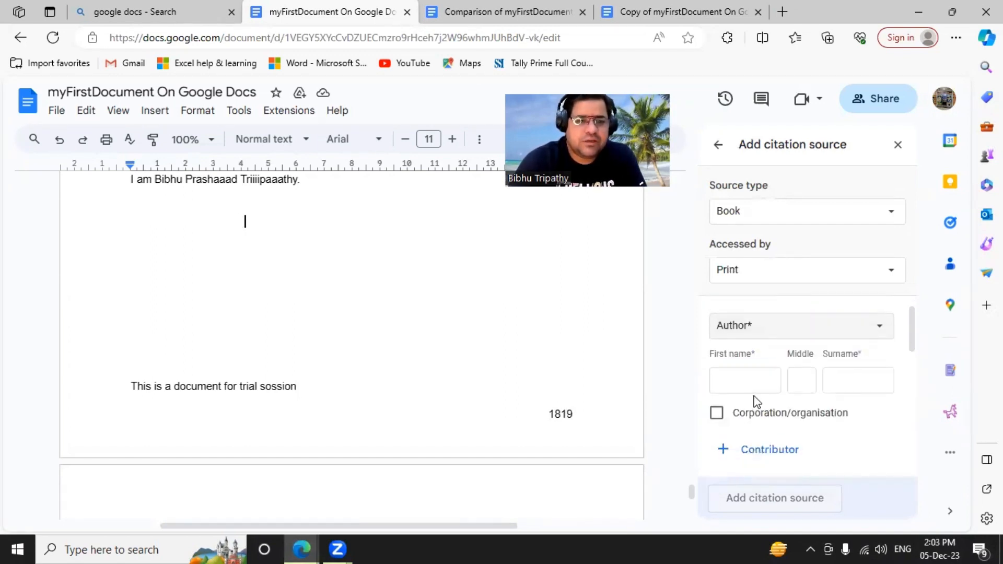
Fill in the author's first name, cutting the surplus middle name and surname out of that field.
{"action": "left_click", "coordinate": [747, 385]}
{"action": "type", "text": "Bib"}
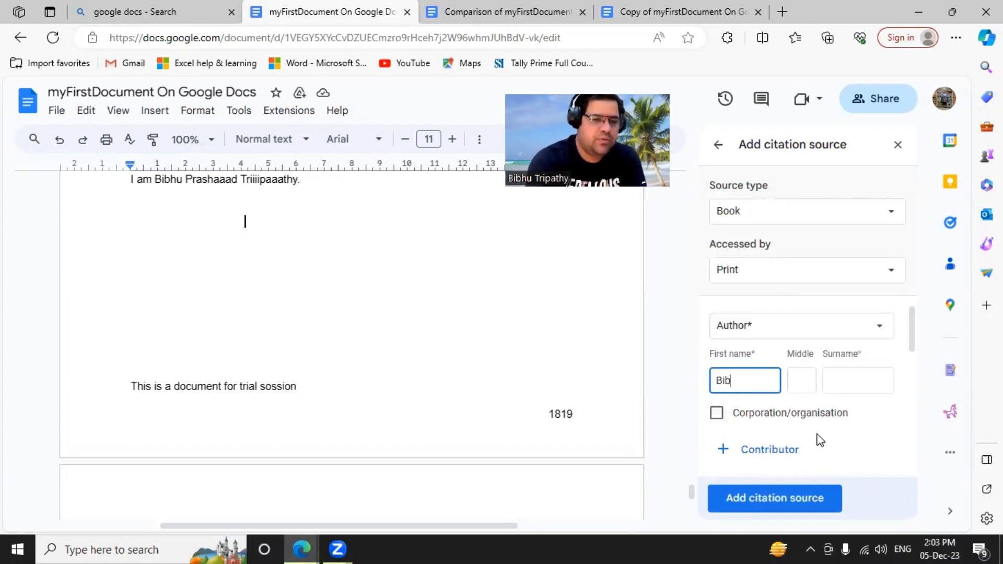
{"action": "type", "text": "hu Prasad"}
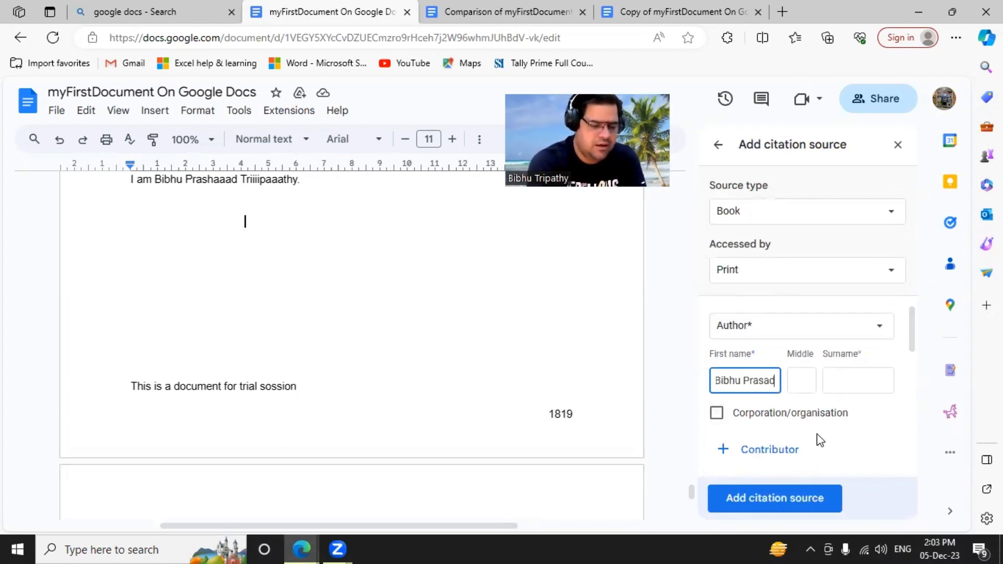
{"action": "type", "text": " Tripathy"}
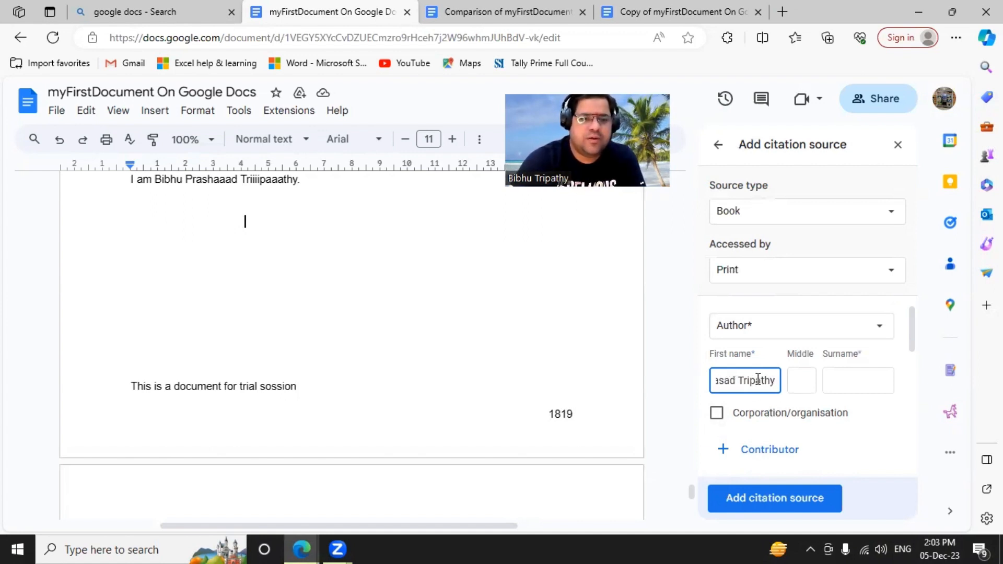
{"action": "left_click_drag", "start_coordinate": [775, 380], "coordinate": [742, 380]}
{"action": "key", "text": "ctrl+c"}
{"action": "key", "text": "BackSpace"}
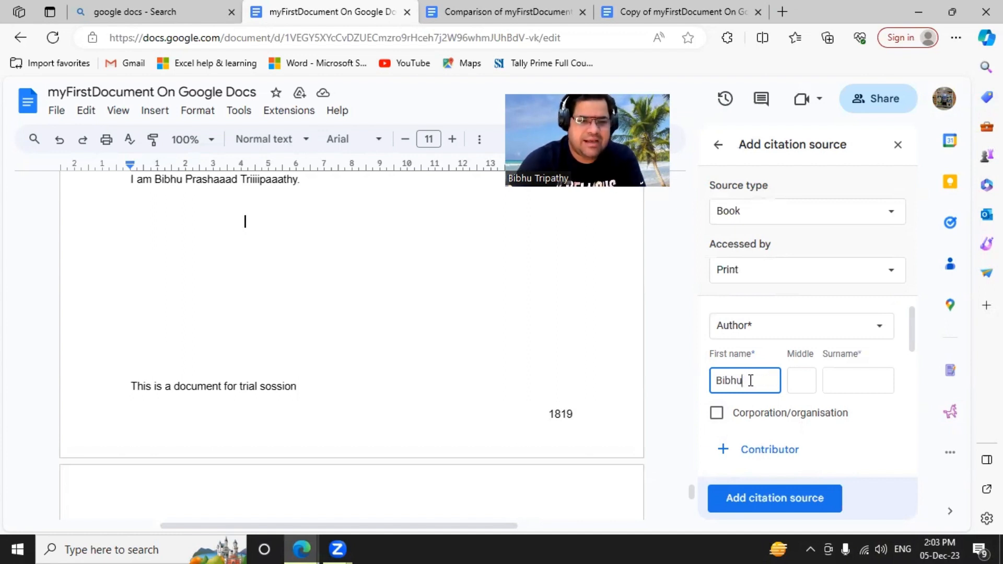
Fill in the author's middle name and surname in their separate fields.
{"action": "left_click", "coordinate": [800, 380]}
{"action": "key", "text": "ctrl+v"}
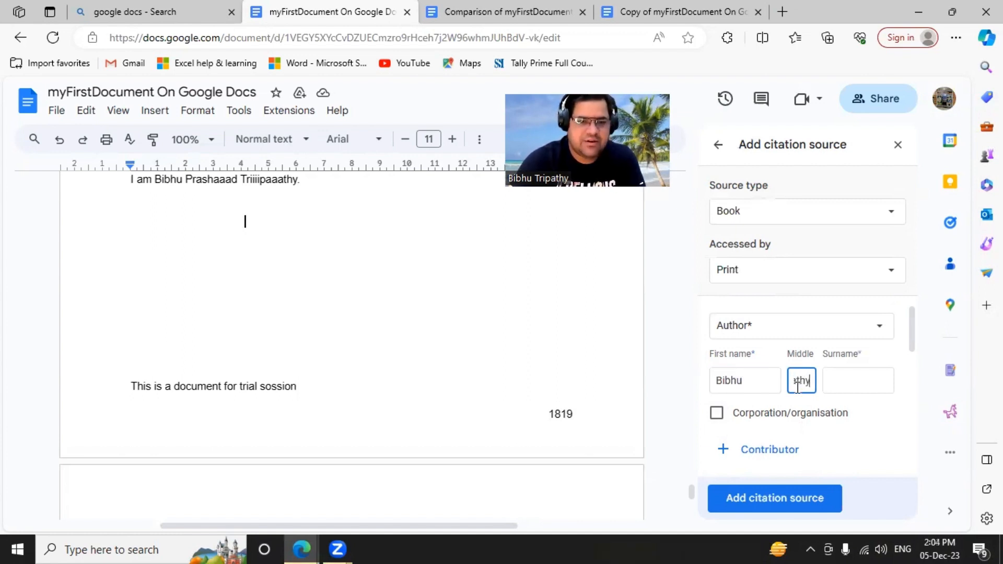
{"action": "key", "text": "shift+Left"}
{"action": "key", "text": "shift+Left"}
{"action": "key", "text": "shift+Left"}
{"action": "key", "text": "shift+Left"}
{"action": "key", "text": "shift+Left"}
{"action": "key", "text": "shift+Left"}
{"action": "key", "text": "shift+Left"}
{"action": "key", "text": "shift+Left"}
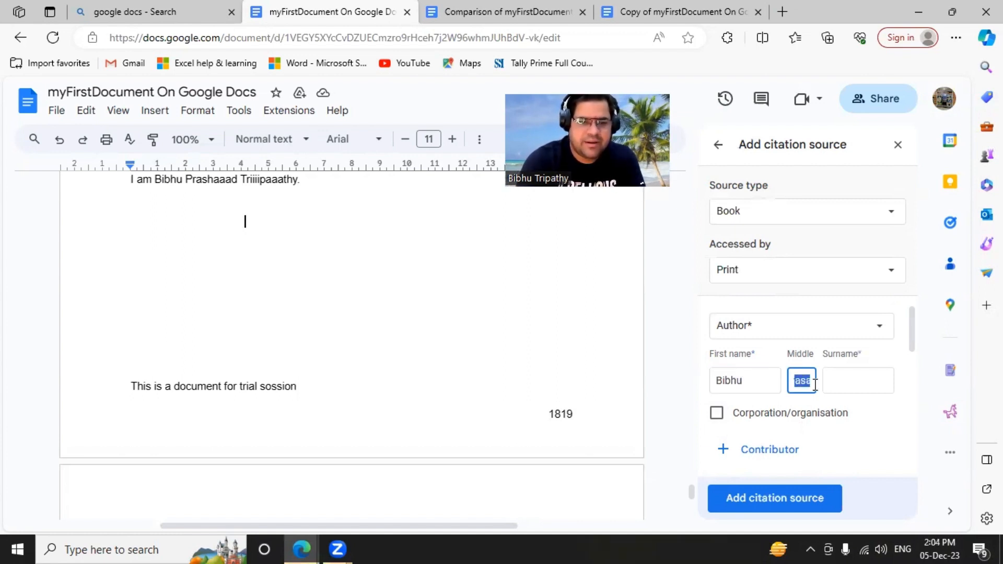
{"action": "key", "text": "BackSpace"}
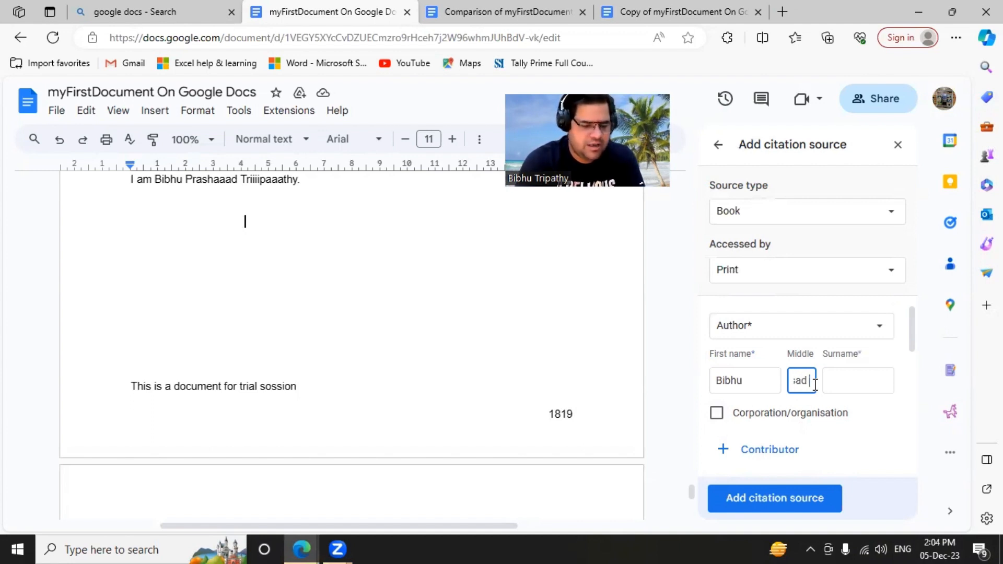
{"action": "key", "text": "BackSpace"}
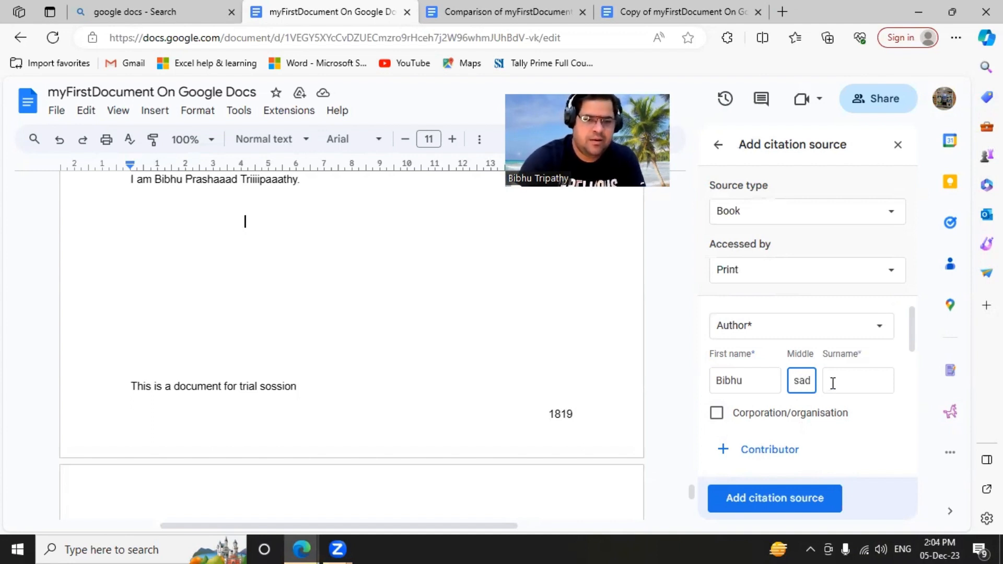
{"action": "left_click", "coordinate": [832, 383]}
{"action": "type", "text": "Tripathy"}
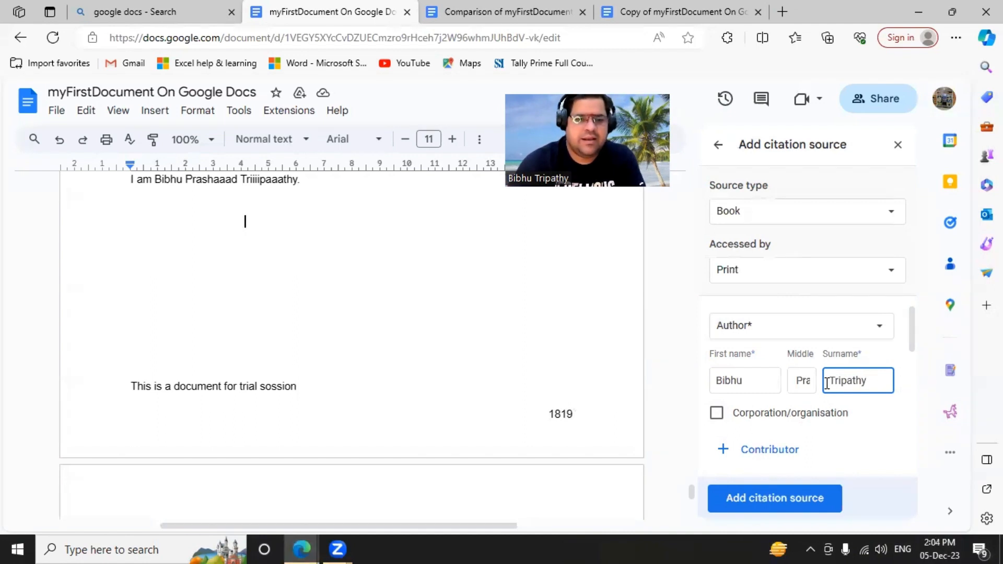
Mark the author as a corporation/organisation and set the organisation name to "Learn IT".
{"action": "left_click", "coordinate": [717, 413]}
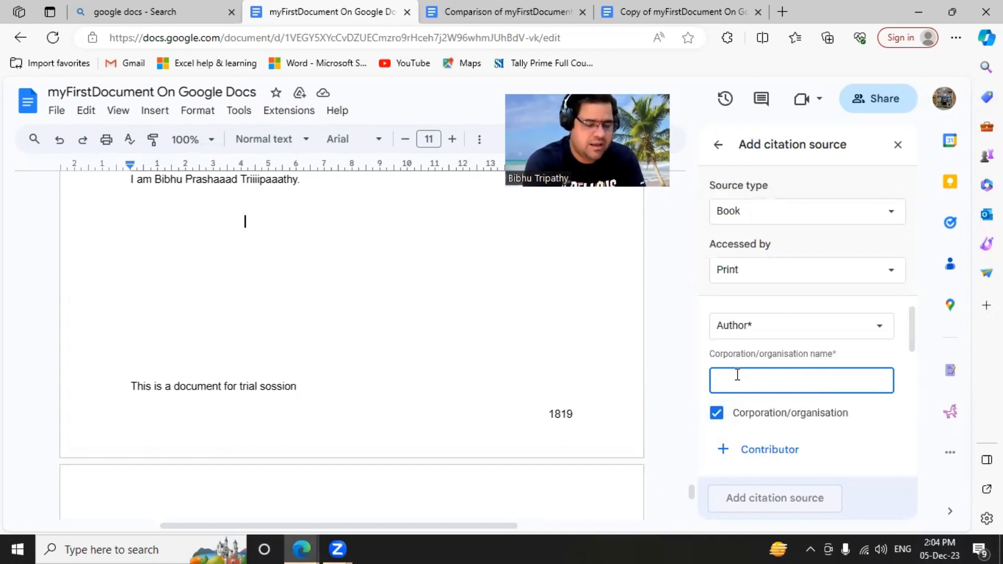
{"action": "type", "text": "Learn IG"}
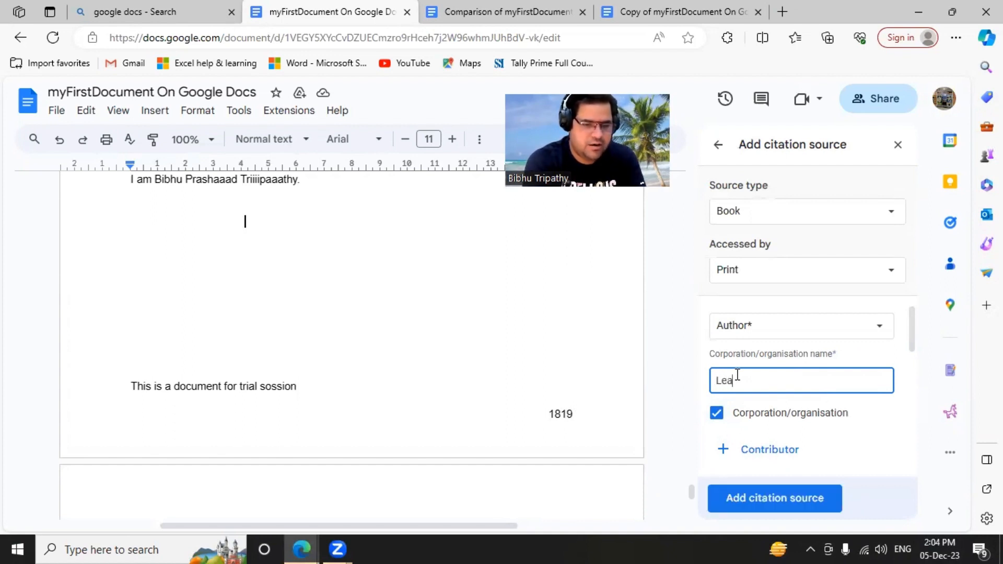
{"action": "key", "text": "BackSpace"}
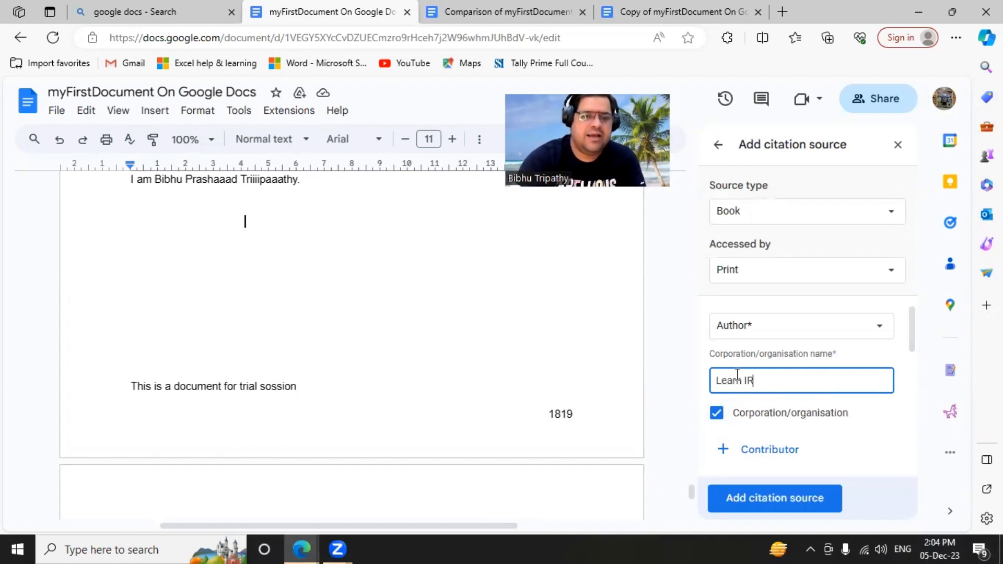
{"action": "type", "text": "R"}
{"action": "key", "text": "BackSpace"}
{"action": "type", "text": "T"}
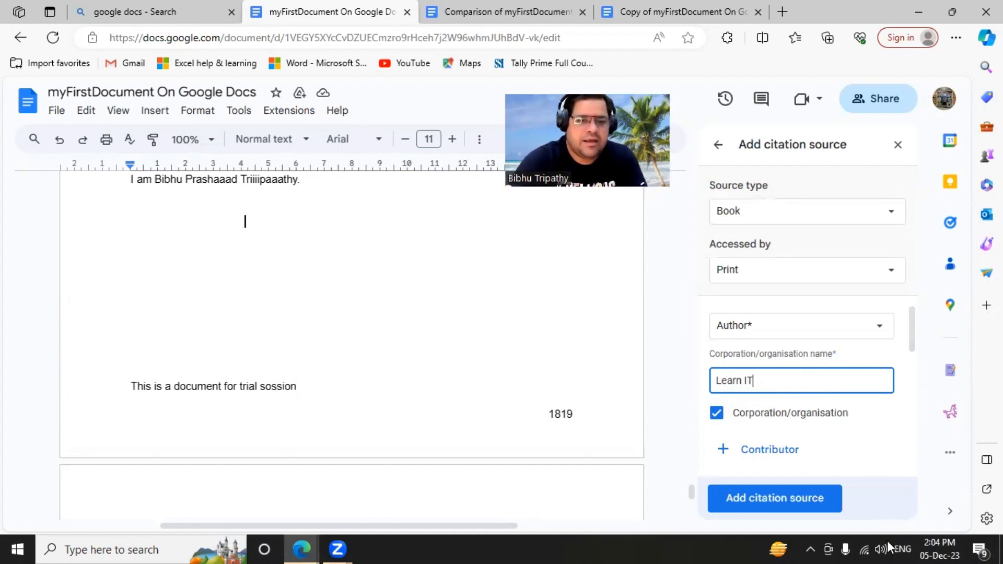
Add a second Author contributor with the person's first name and surname, and save the citation source.
{"action": "left_click", "coordinate": [730, 452]}
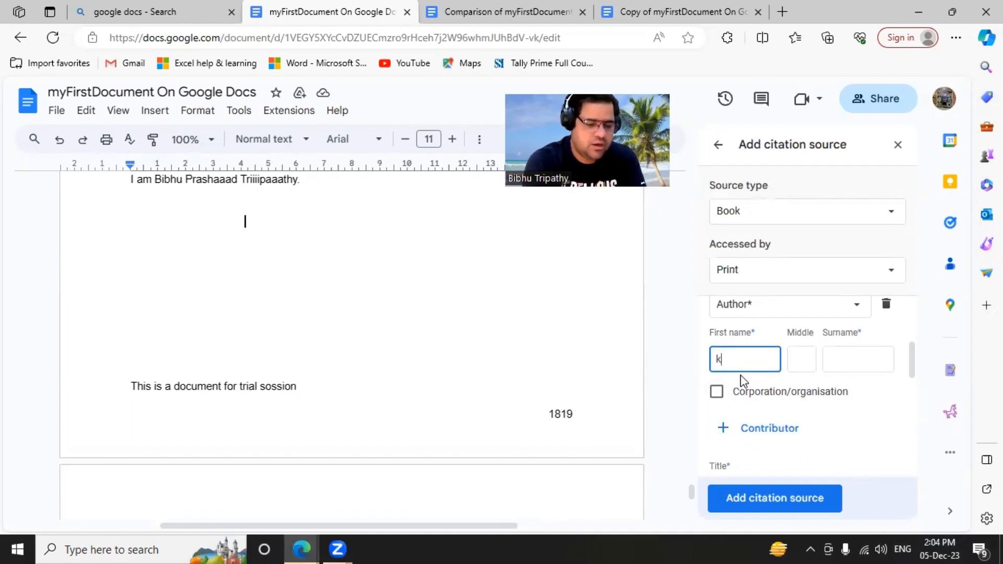
{"action": "type", "text": "AL"}
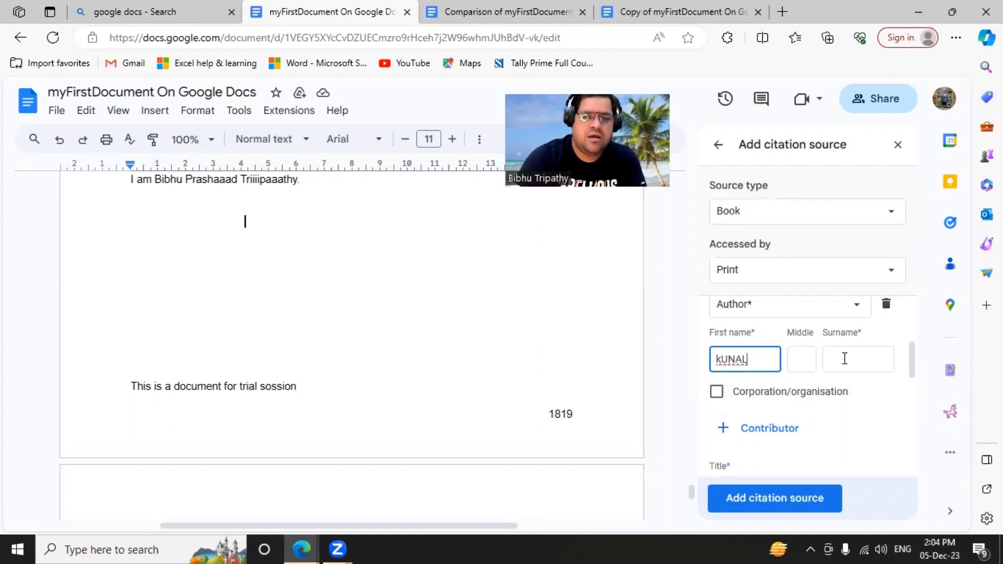
{"action": "left_click", "coordinate": [844, 359]}
{"action": "type", "text": "Aw"}
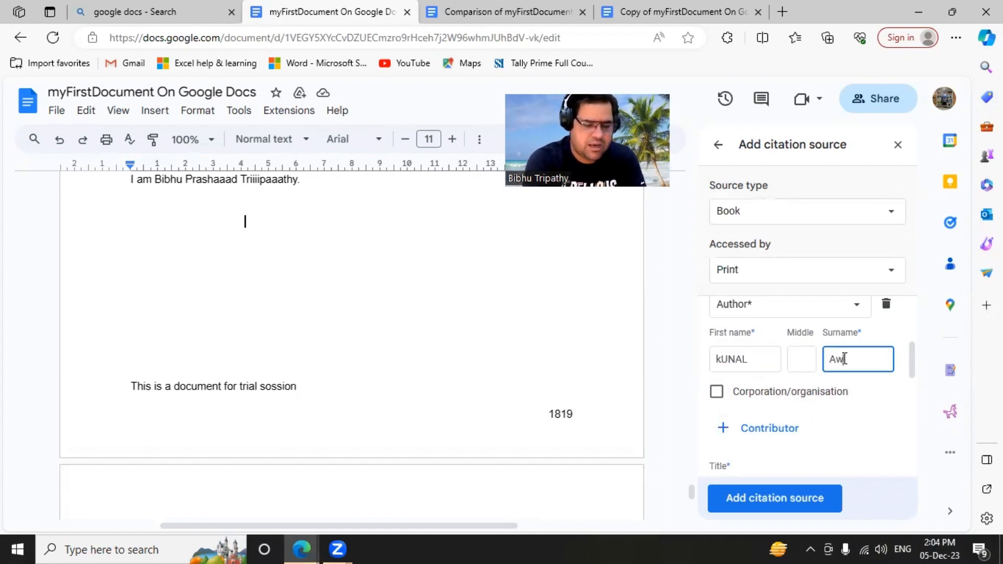
{"action": "type", "text": "asthi"}
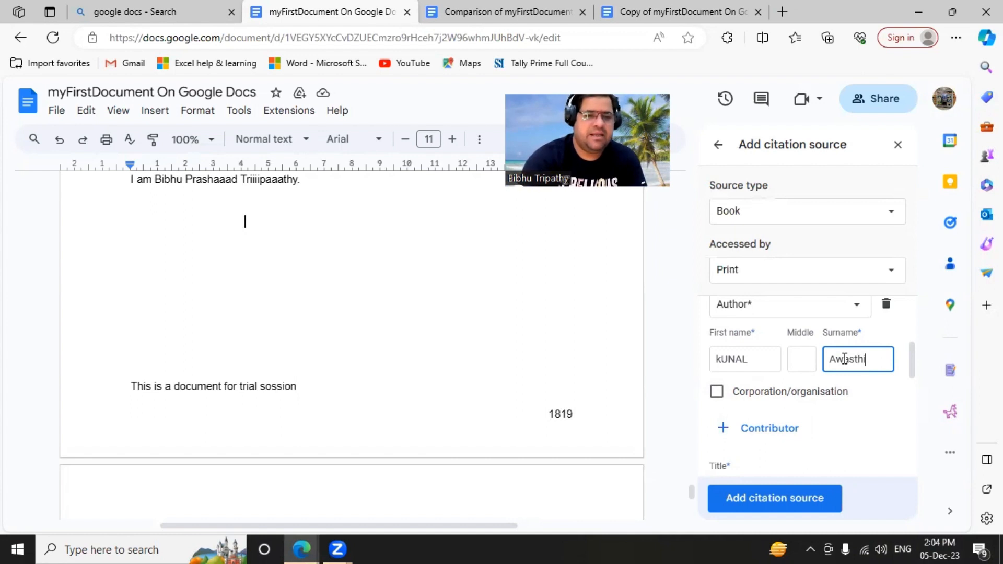
{"action": "left_click", "coordinate": [760, 507]}
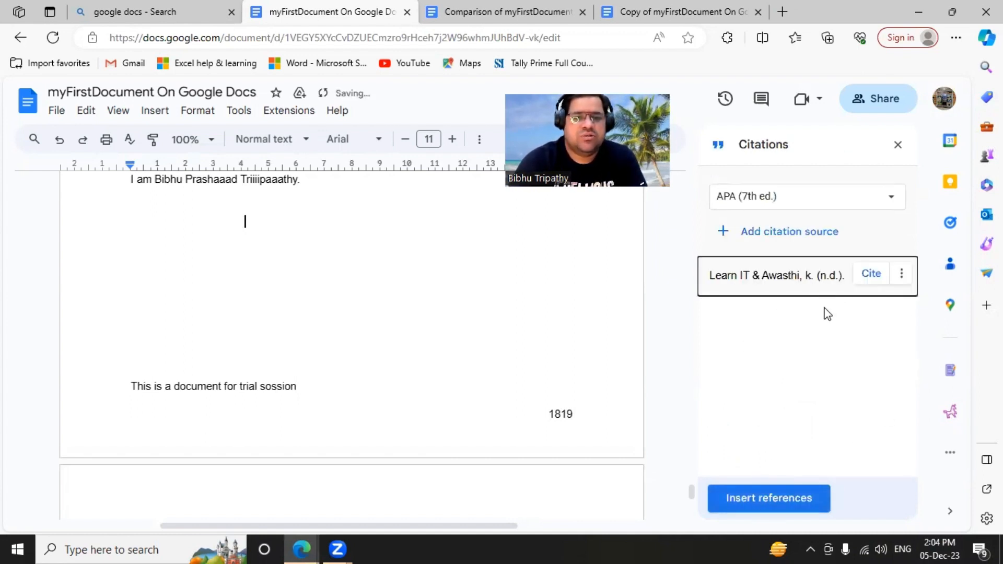
{"action": "mouse_move", "coordinate": [746, 275]}
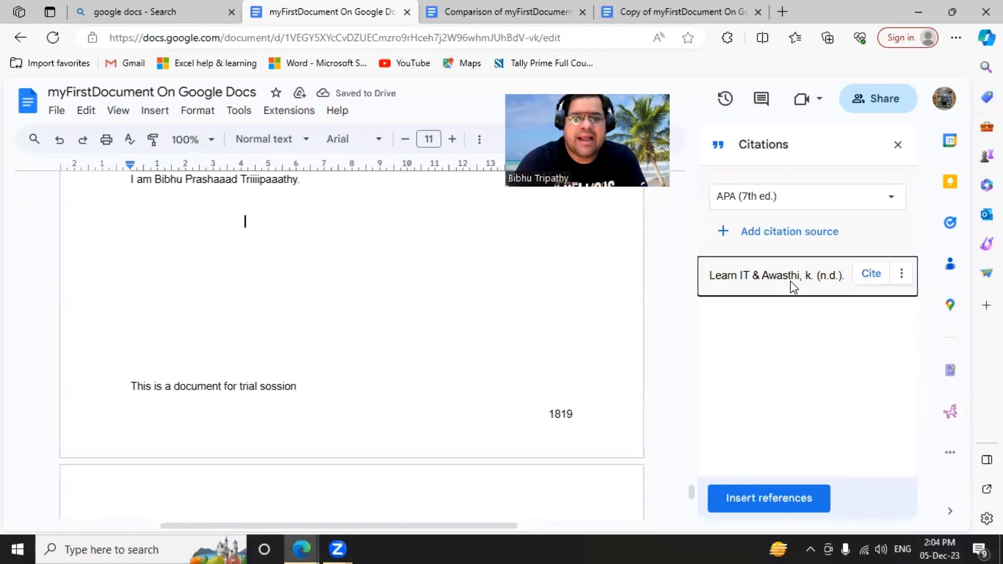
Insert the references list from the saved APA citation source, dismiss the suggestion about uncited sources, and close the Citations tool.
{"action": "left_click_drag", "start_coordinate": [753, 276], "coordinate": [804, 284]}
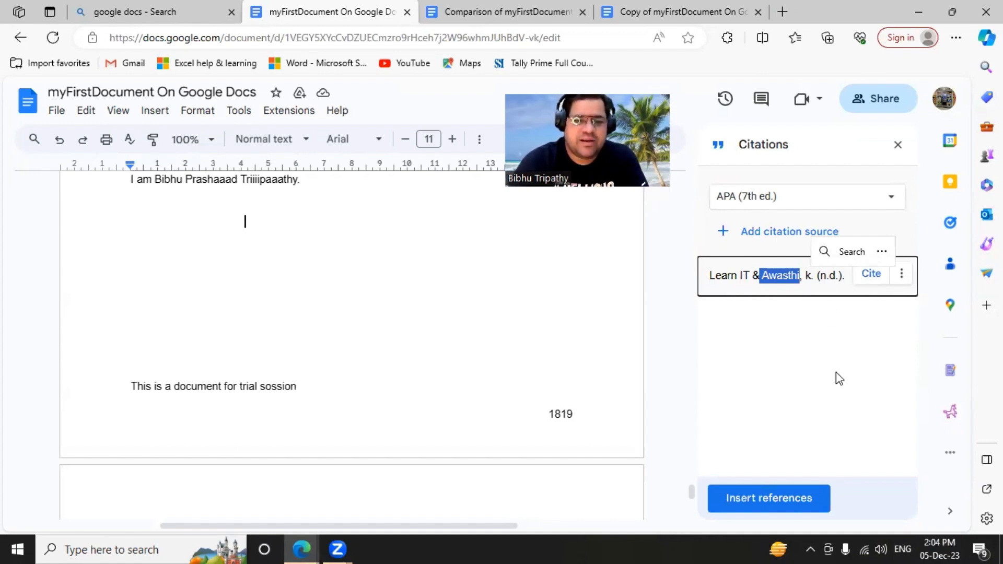
{"action": "left_click", "coordinate": [801, 509]}
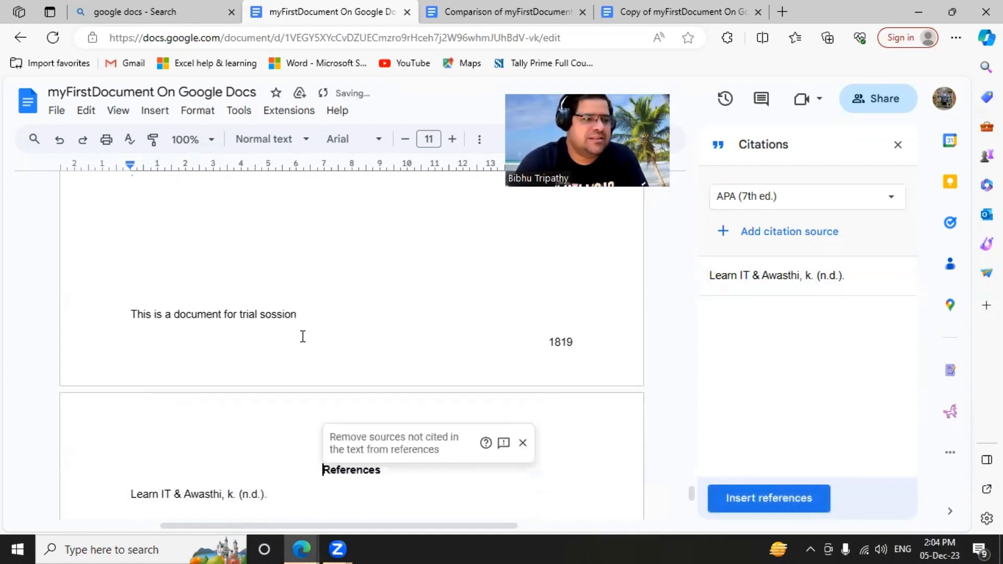
{"action": "scroll", "coordinate": [381, 340], "scroll_direction": "down", "scroll_amount": 3}
{"action": "scroll", "coordinate": [380, 345], "scroll_direction": "down", "scroll_amount": 1}
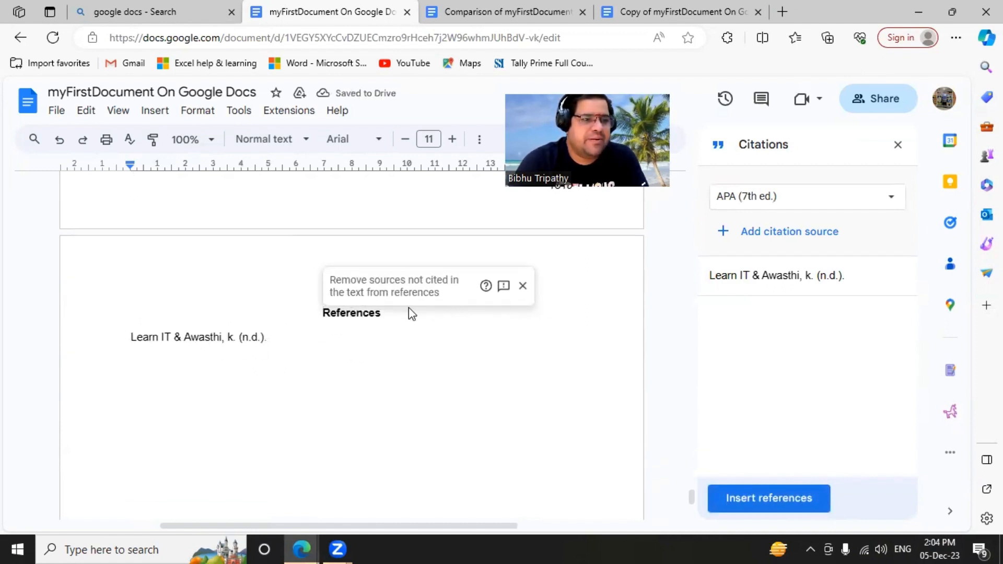
{"action": "left_click", "coordinate": [521, 286]}
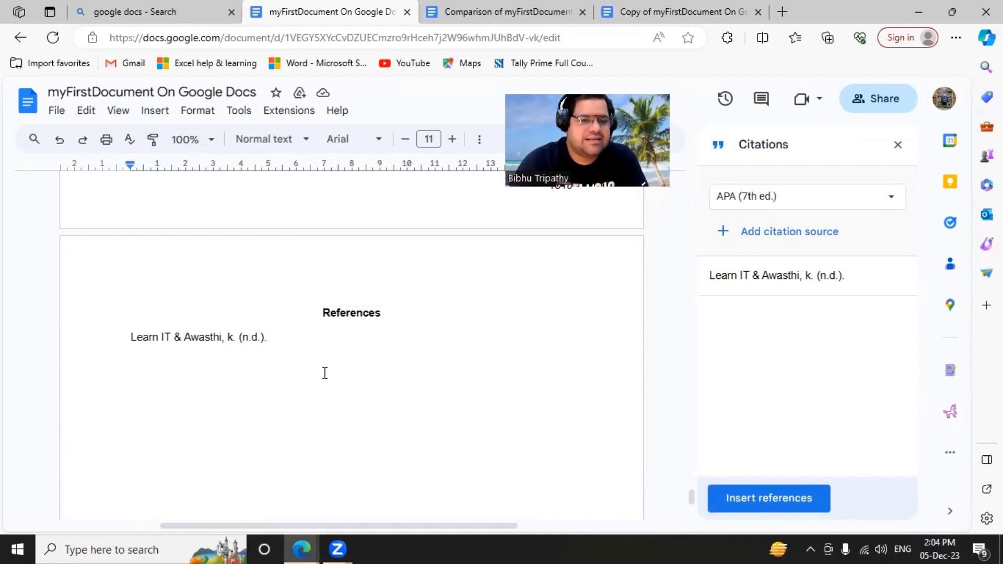
{"action": "left_click", "coordinate": [897, 145]}
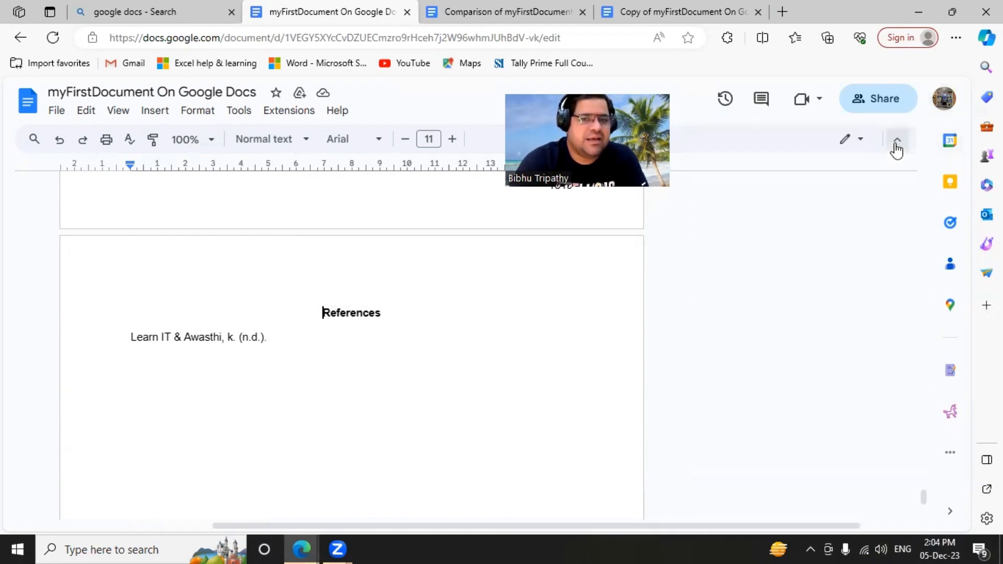
Examine the author names and date in the inserted entry under the References heading.
{"action": "left_click_drag", "start_coordinate": [130, 337], "coordinate": [282, 352]}
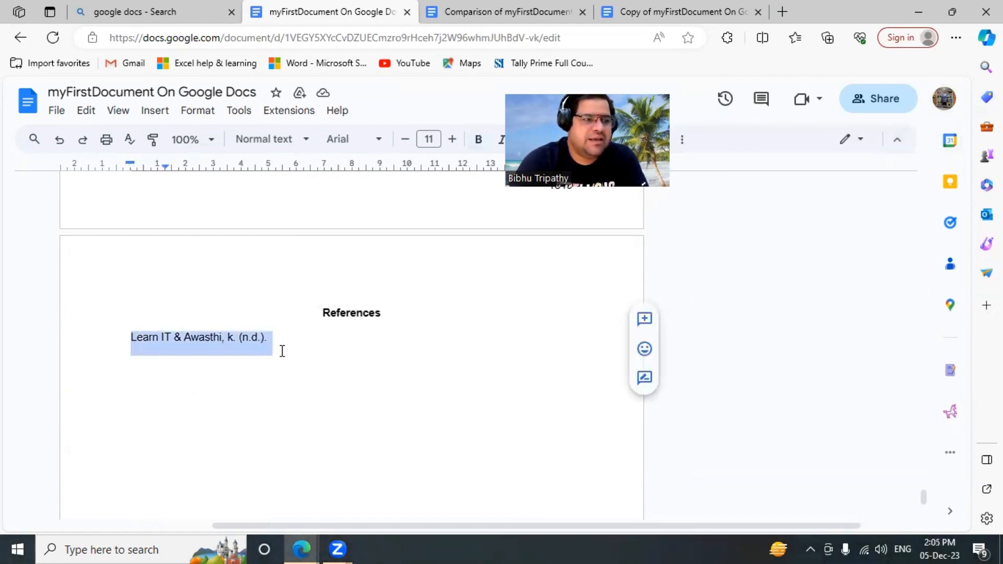
{"action": "left_click", "coordinate": [222, 356]}
{"action": "triple_click", "coordinate": [214, 340]}
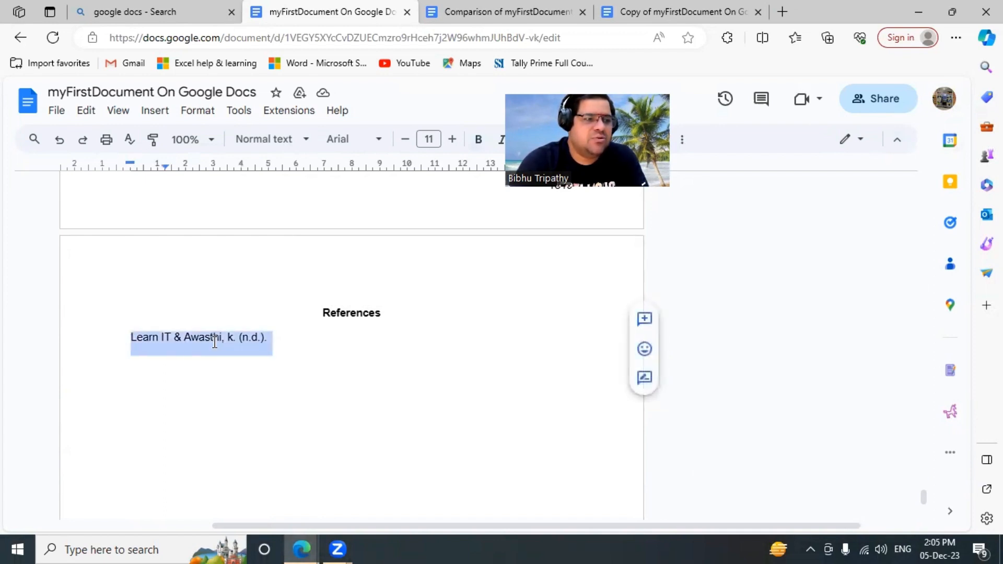
{"action": "double_click", "coordinate": [215, 341]}
{"action": "double_click", "coordinate": [215, 340]}
{"action": "scroll", "coordinate": [310, 350], "scroll_direction": "up", "scroll_amount": 2}
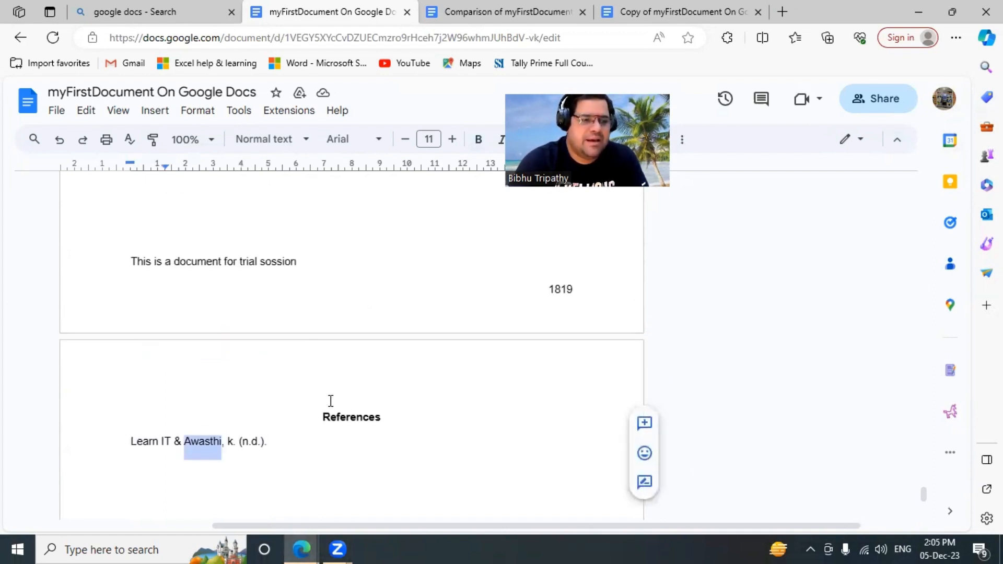
{"action": "left_click", "coordinate": [334, 416]}
{"action": "left_click_drag", "start_coordinate": [282, 442], "coordinate": [89, 437]}
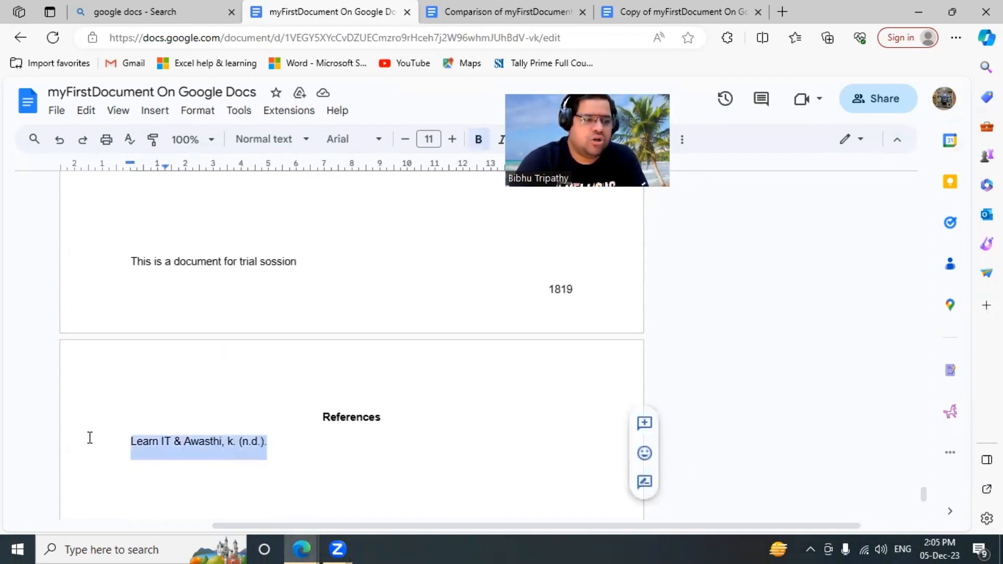
{"action": "left_click", "coordinate": [219, 441]}
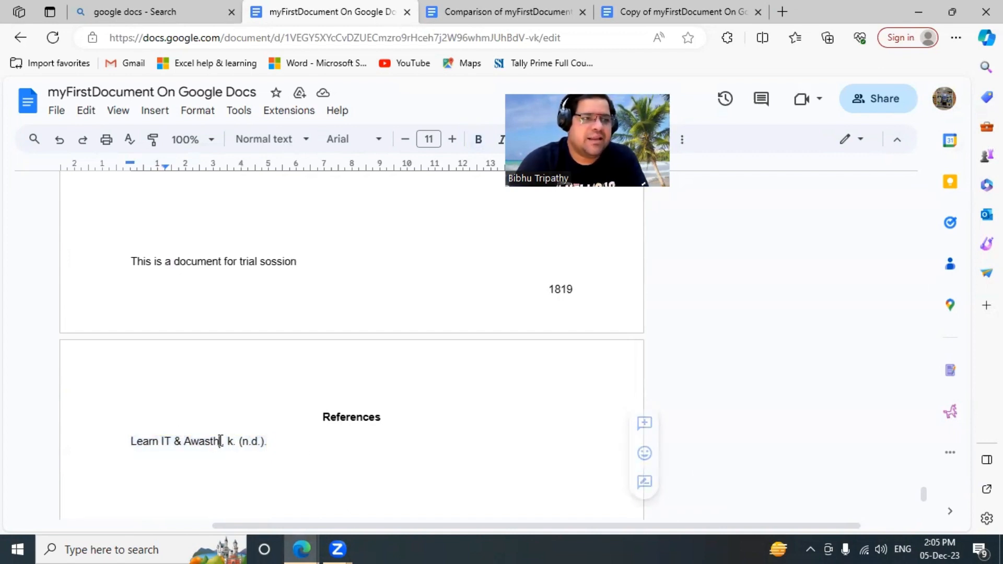
{"action": "left_click_drag", "start_coordinate": [283, 442], "coordinate": [131, 441]}
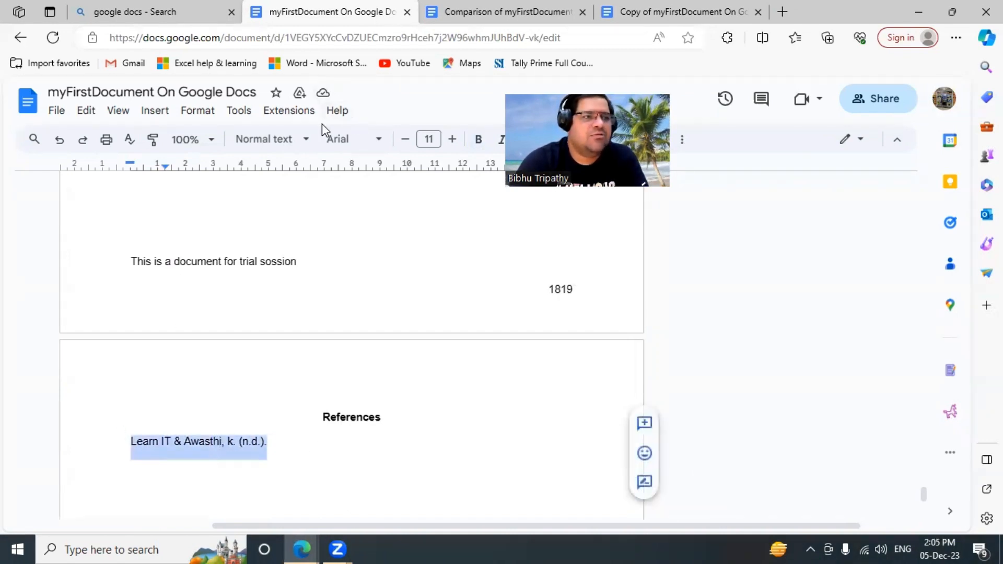
Reopen the Citations tool and open the saved Learn IT book source for editing.
{"action": "left_click", "coordinate": [239, 110]}
{"action": "left_click", "coordinate": [275, 228]}
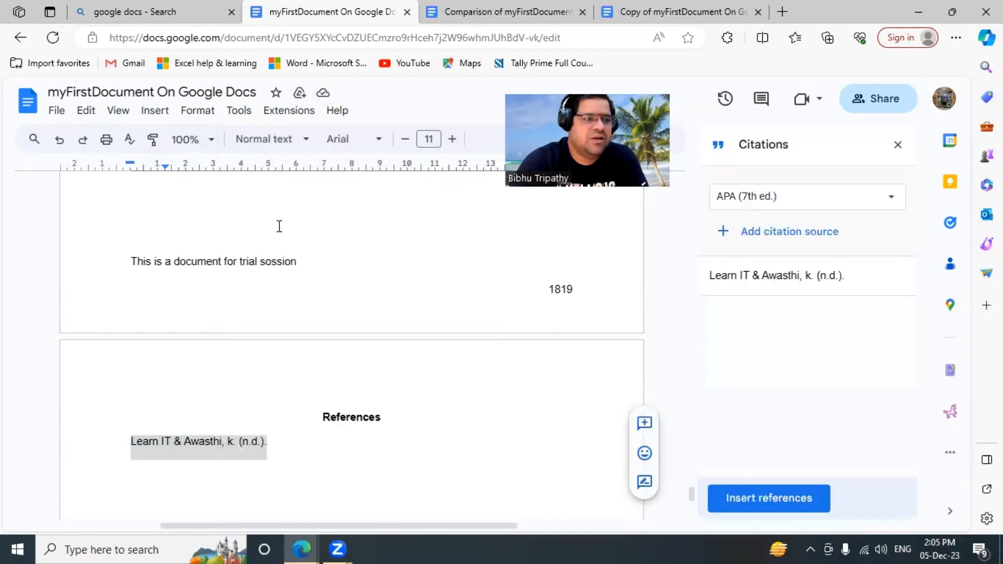
{"action": "left_click", "coordinate": [901, 273]}
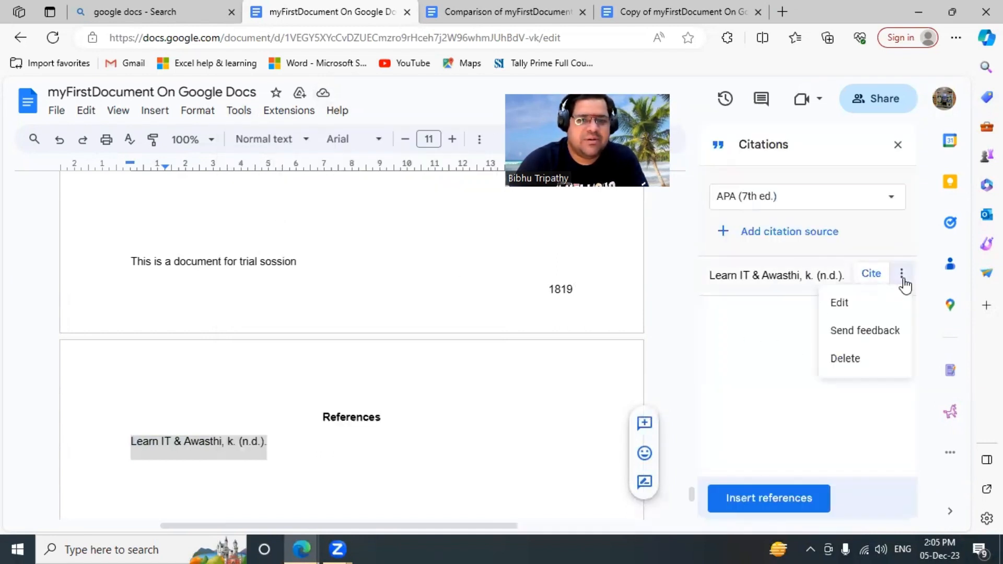
{"action": "left_click", "coordinate": [857, 307]}
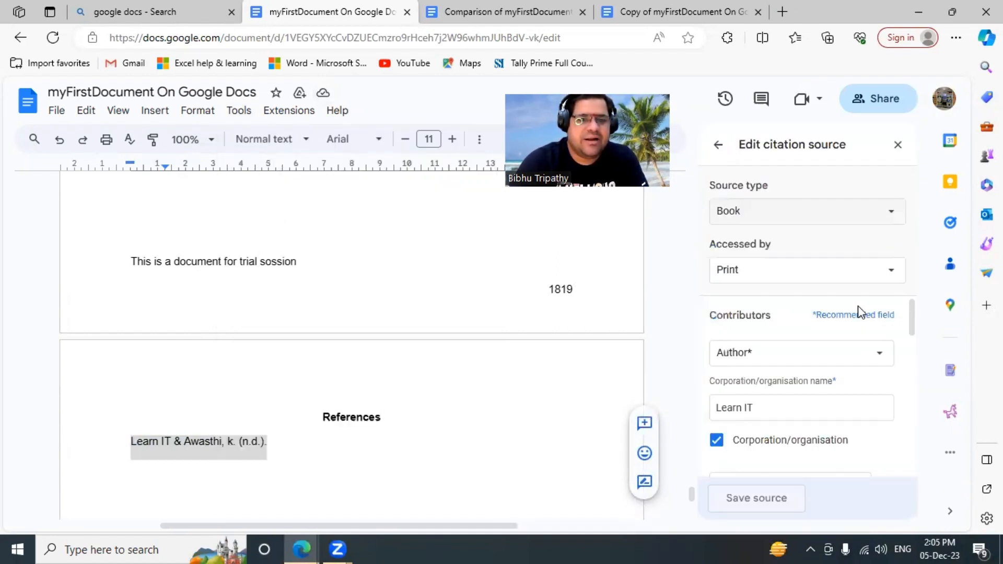
Enter a title beginning with "Th" for the book source, below its contributors.
{"action": "scroll", "coordinate": [817, 316], "scroll_direction": "down", "scroll_amount": 5}
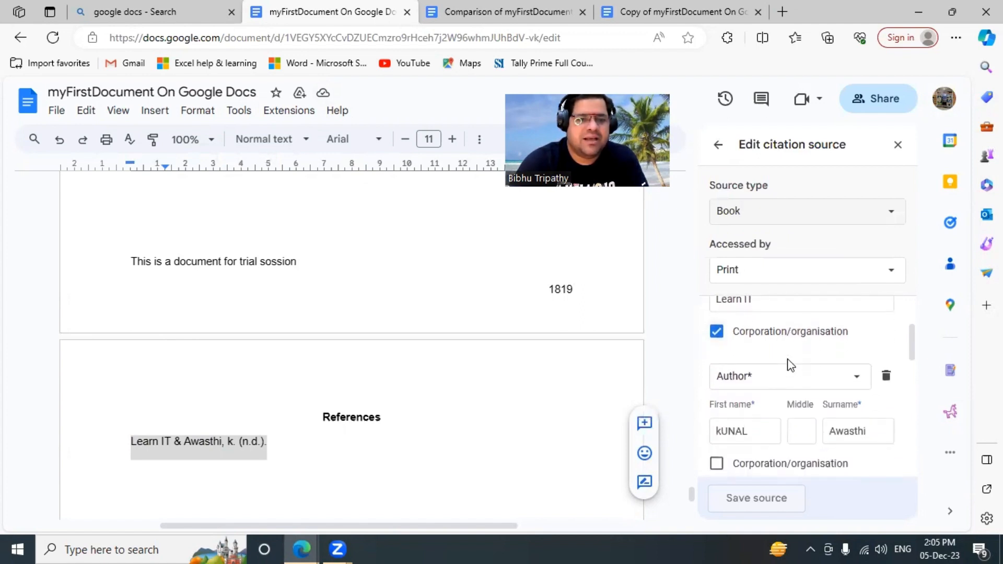
{"action": "scroll", "coordinate": [784, 376], "scroll_direction": "down", "scroll_amount": 3}
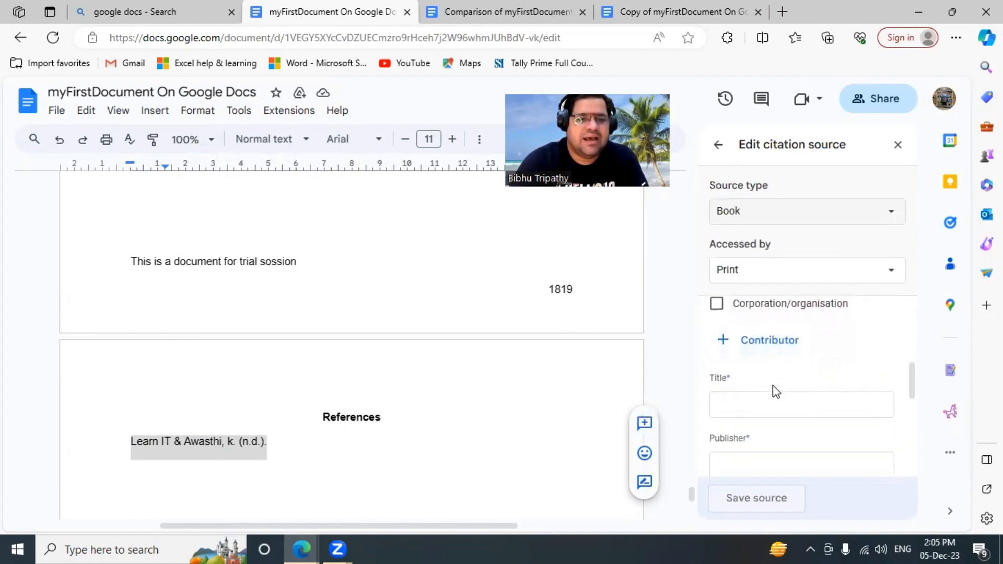
{"action": "scroll", "coordinate": [775, 393], "scroll_direction": "down", "scroll_amount": 1}
{"action": "scroll", "coordinate": [772, 393], "scroll_direction": "up", "scroll_amount": 2}
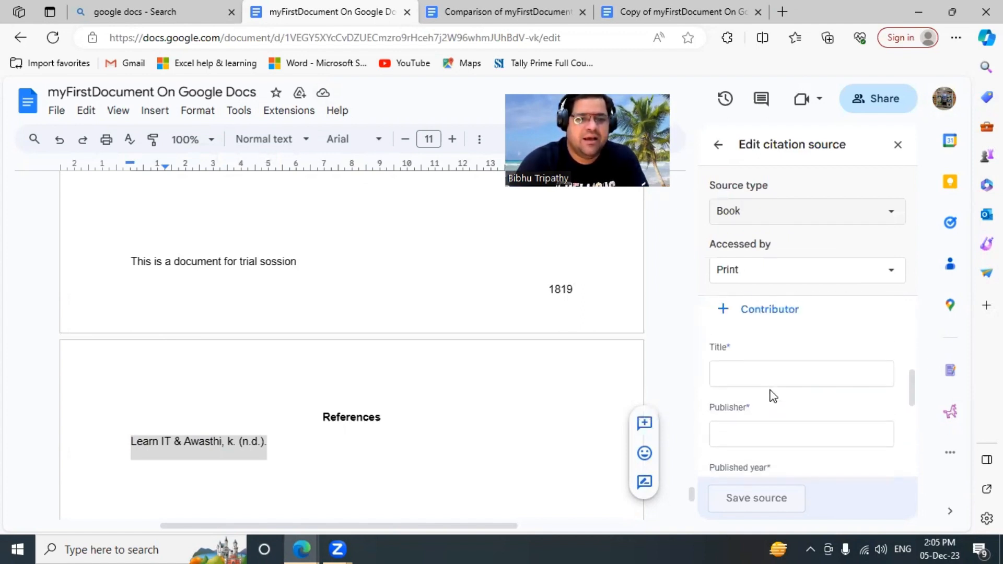
{"action": "left_click", "coordinate": [747, 372]}
{"action": "scroll", "coordinate": [750, 371], "scroll_direction": "down", "scroll_amount": 2}
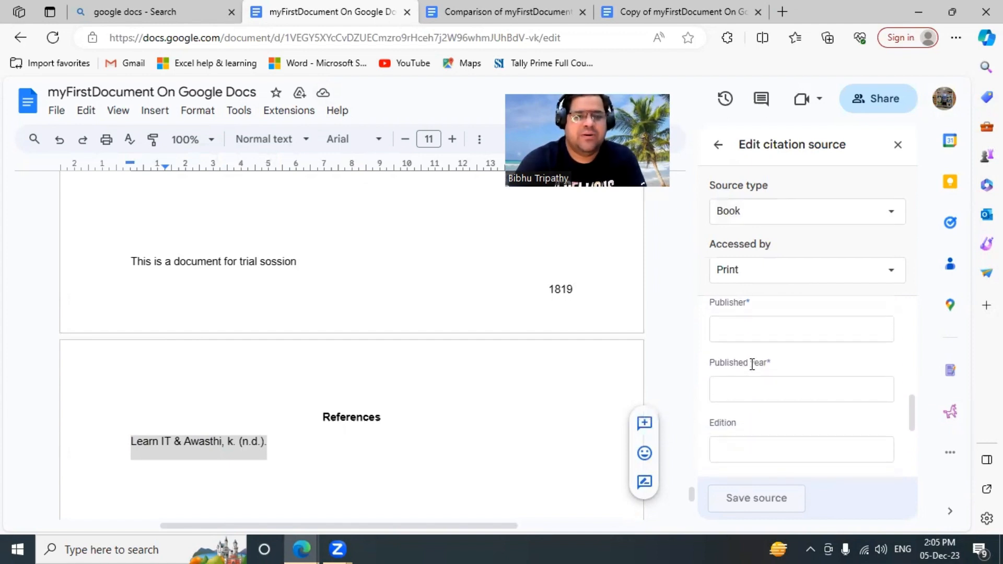
{"action": "scroll", "coordinate": [752, 364], "scroll_direction": "up", "scroll_amount": 2}
{"action": "type", "text": "T"}
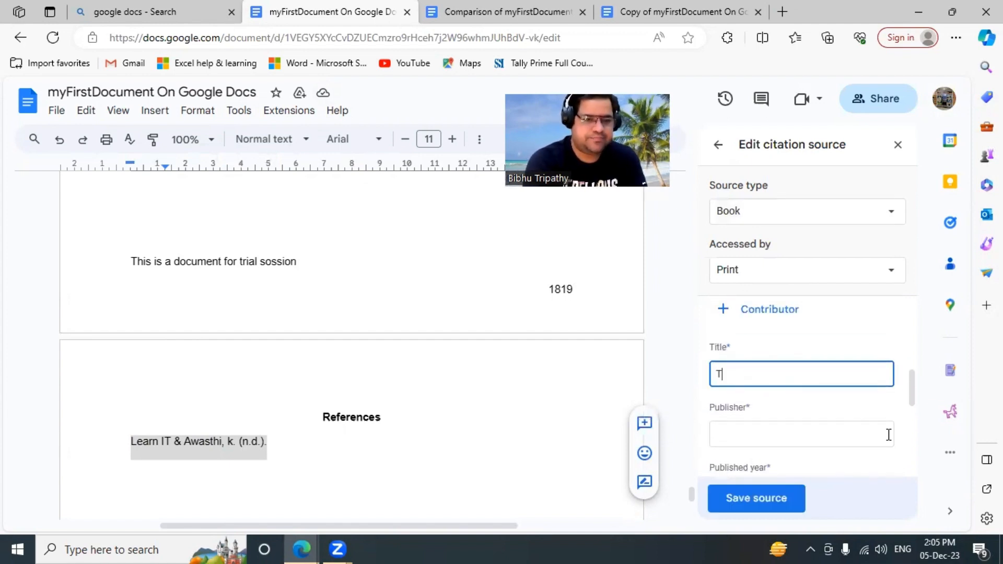
{"action": "type", "text": "h"}
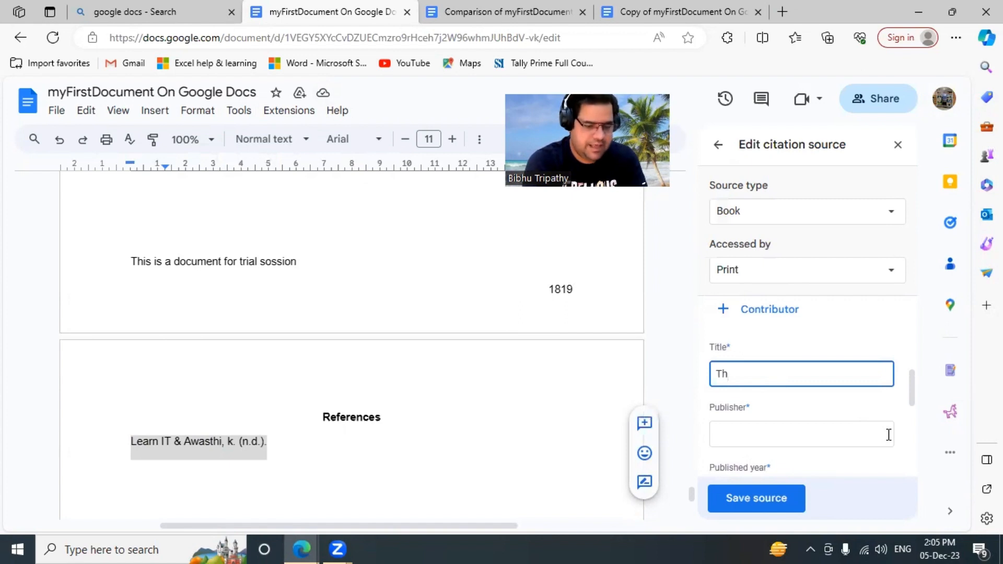
Enter "This Life Always Gives Lesson" as the title of the book citation source.
{"action": "type", "text": "us"}
{"action": "type", "text": "is "}
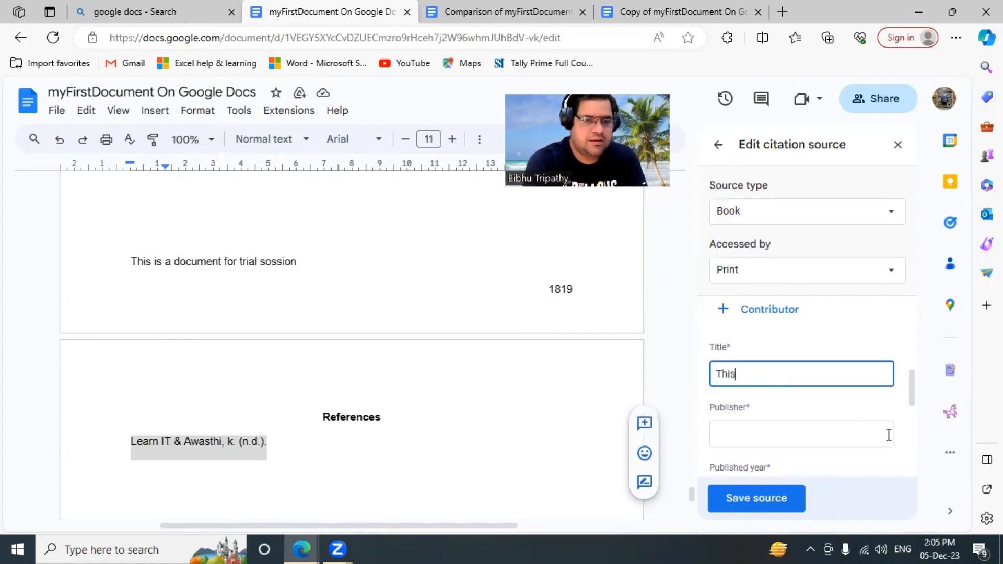
{"action": "type", "text": "Life Alwa"}
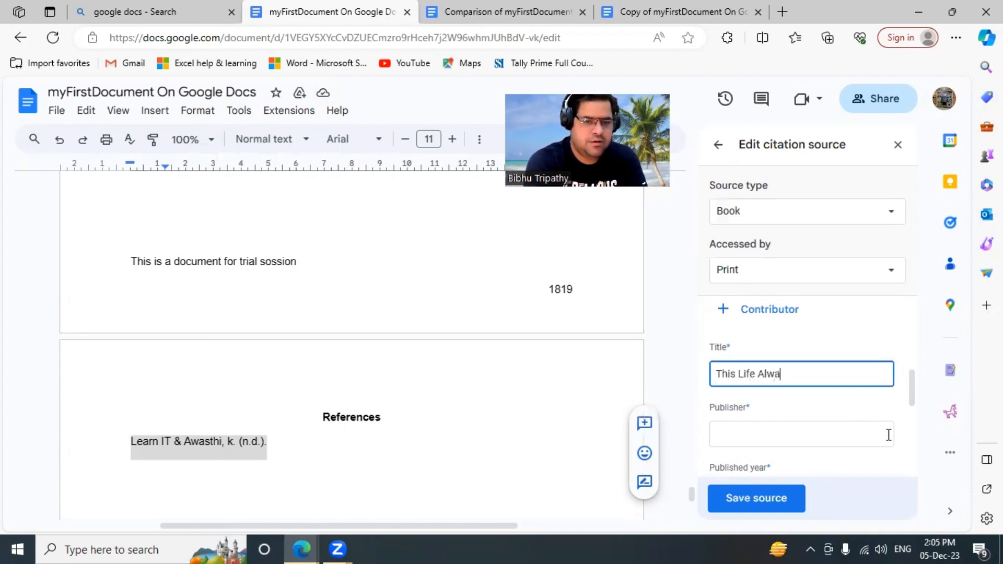
{"action": "type", "text": "tys Give "}
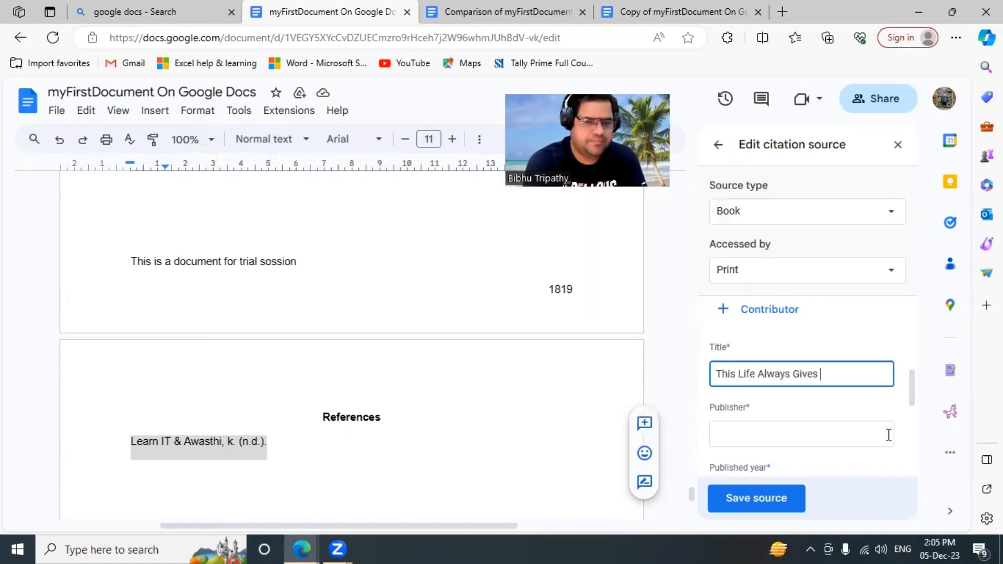
{"action": "type", "text": "Lesson"}
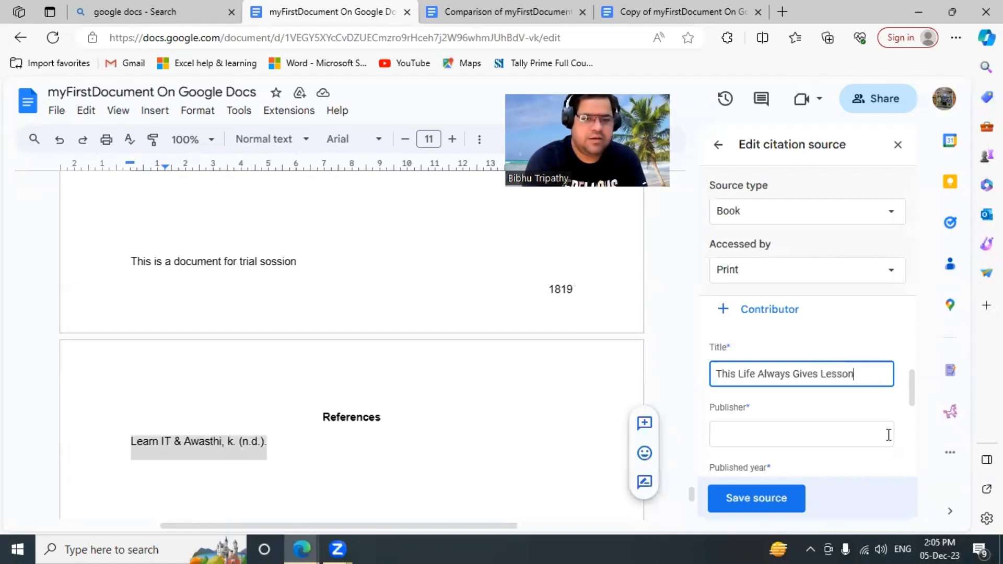
Fill in the publisher's full name and set the published year to 2023 for the book source.
{"action": "left_click", "coordinate": [856, 440]}
{"action": "type", "text": "B"}
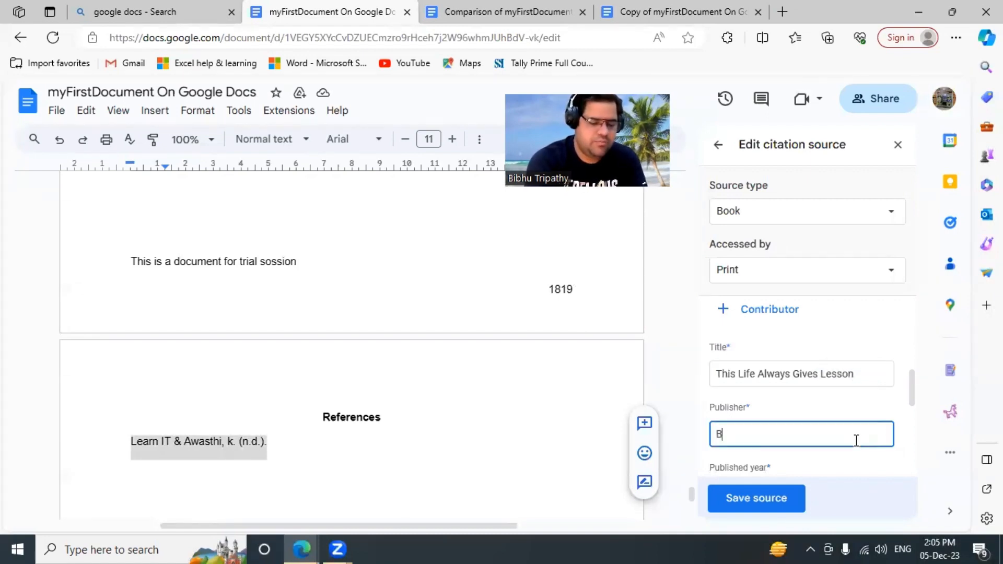
{"action": "type", "text": "ibhu Pra"}
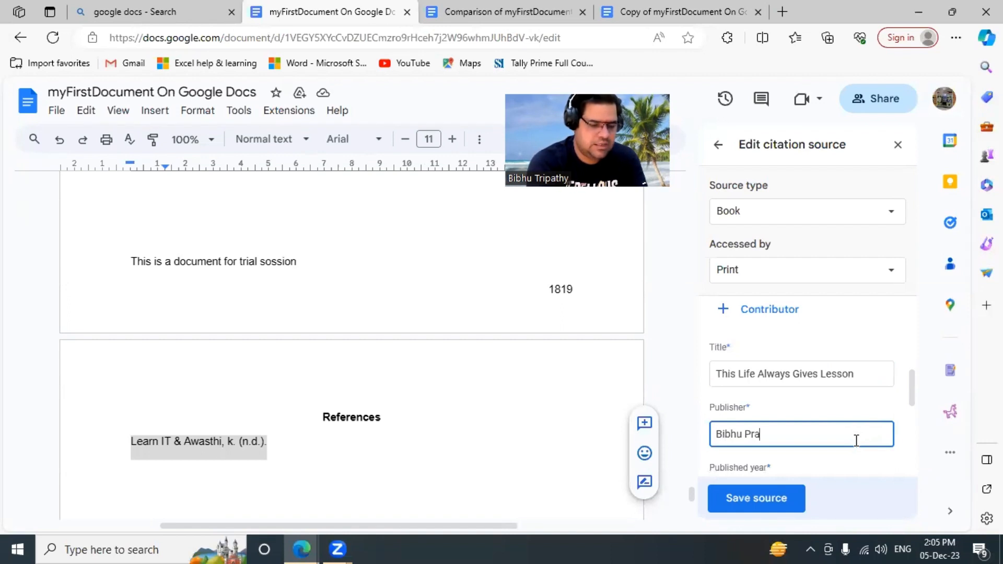
{"action": "type", "text": "sad Tripathy"}
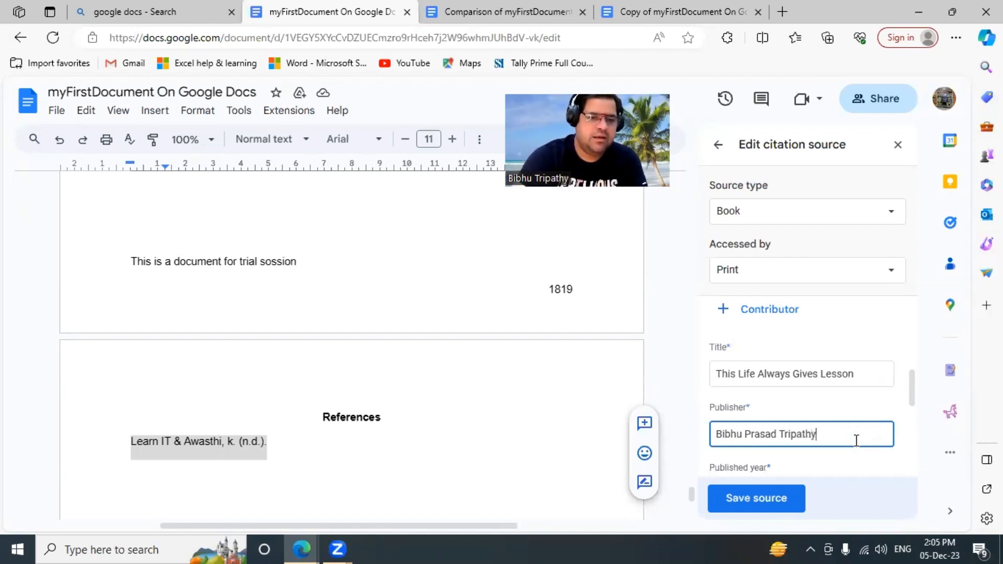
{"action": "scroll", "coordinate": [835, 418], "scroll_direction": "down", "scroll_amount": 2}
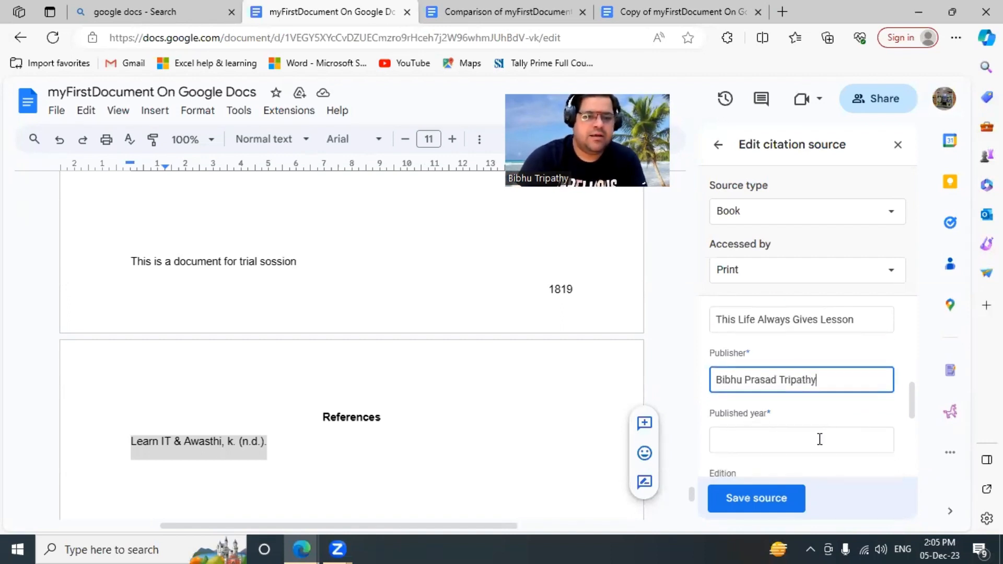
{"action": "left_click", "coordinate": [817, 440]}
{"action": "type", "text": "2023"}
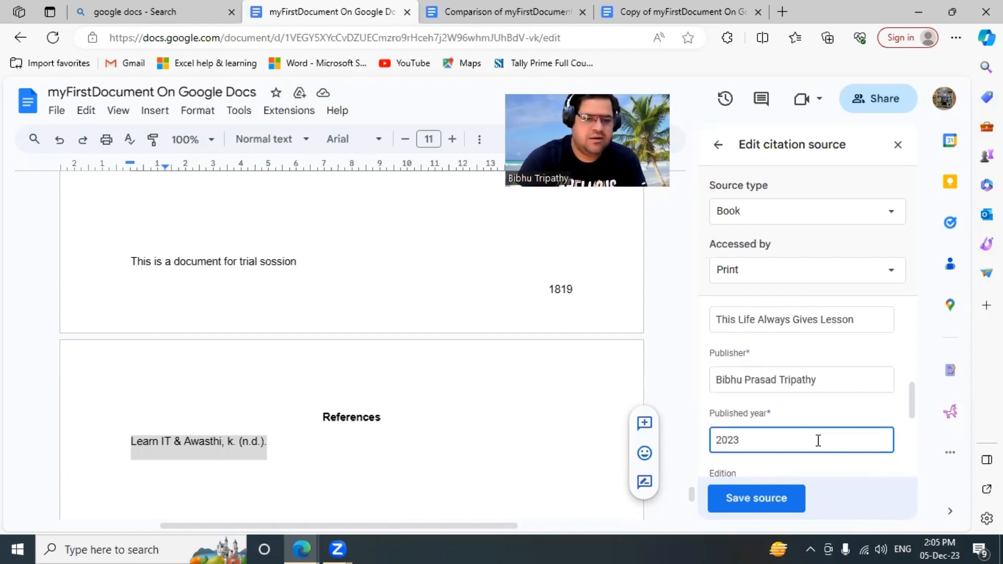
Set the book source's edition to 1st and its volume to 1.0.
{"action": "scroll", "coordinate": [822, 442], "scroll_direction": "down", "scroll_amount": 1}
{"action": "left_click", "coordinate": [827, 445]}
{"action": "type", "text": "1"}
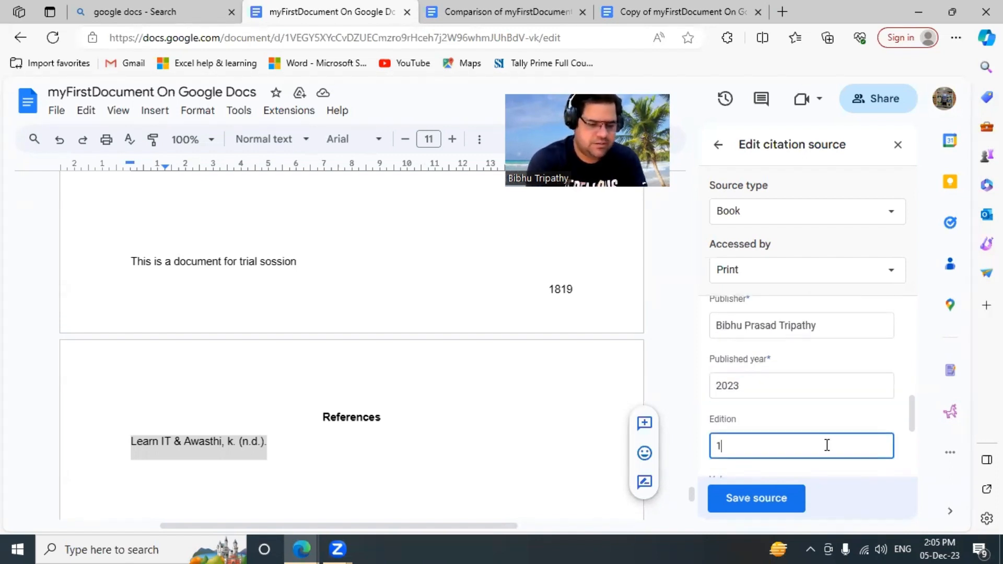
{"action": "type", "text": "st"}
{"action": "scroll", "coordinate": [788, 411], "scroll_direction": "down", "scroll_amount": 2}
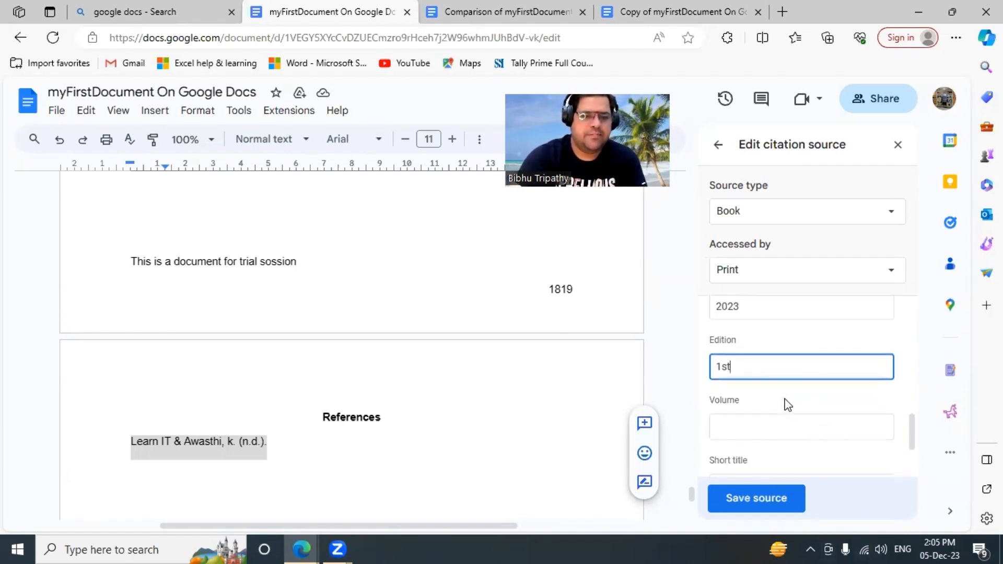
{"action": "left_click", "coordinate": [776, 432]}
{"action": "type", "text": "1.0"}
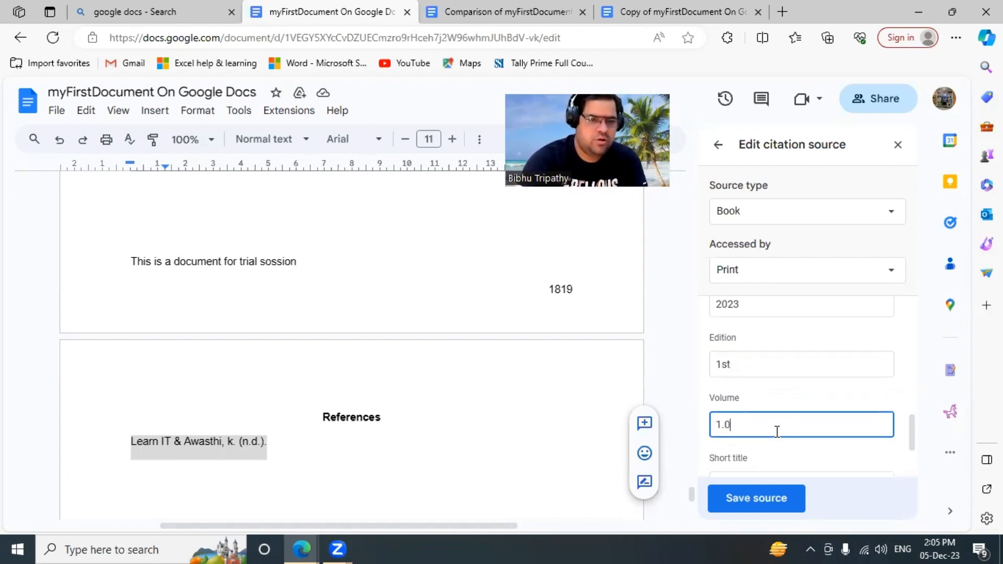
Enter "Life ZIndegi Lessons" as the short title of the book source.
{"action": "scroll", "coordinate": [753, 447], "scroll_direction": "down", "scroll_amount": 2}
{"action": "left_click", "coordinate": [752, 397]}
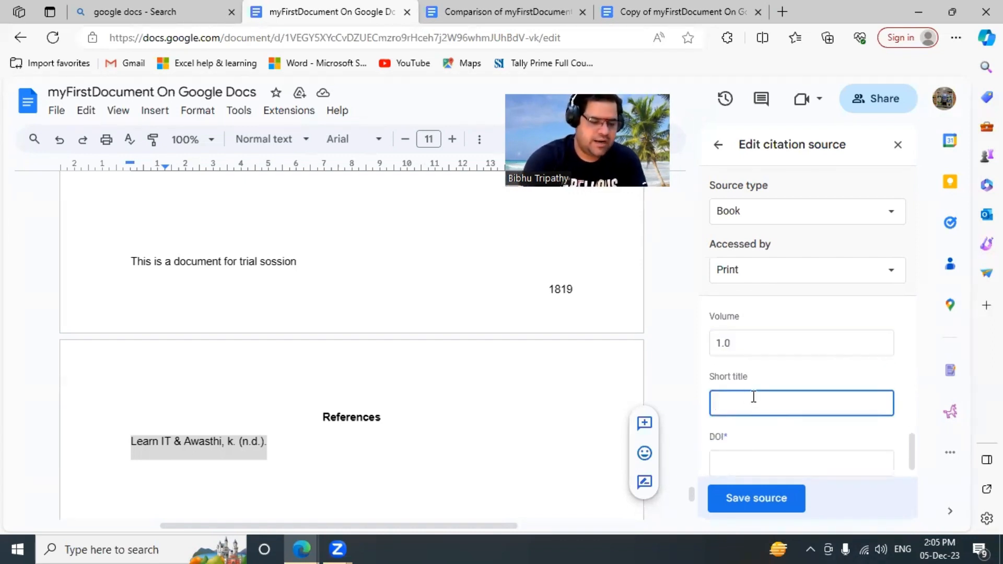
{"action": "type", "text": "Life Jl"}
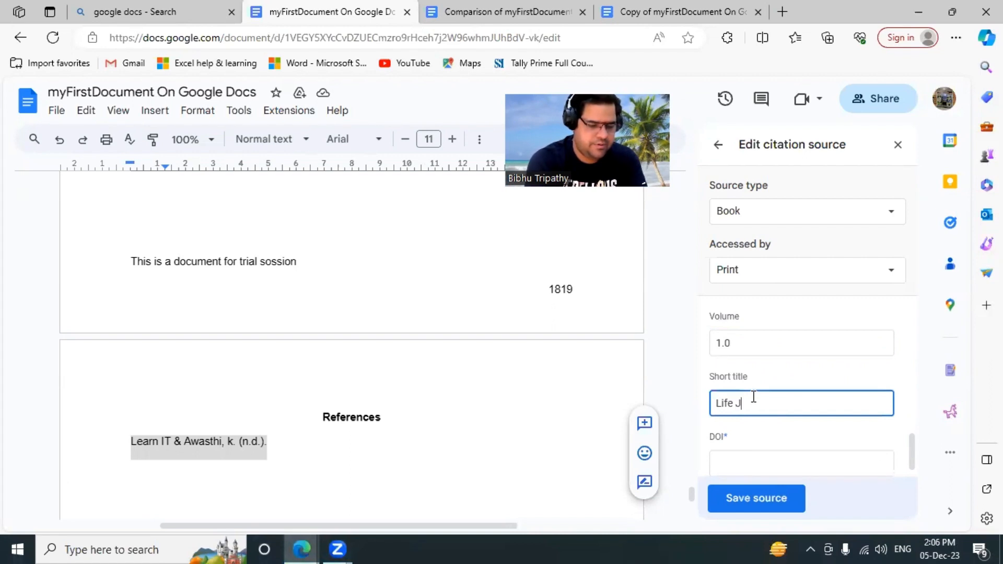
{"action": "type", "text": "ndegi Le"}
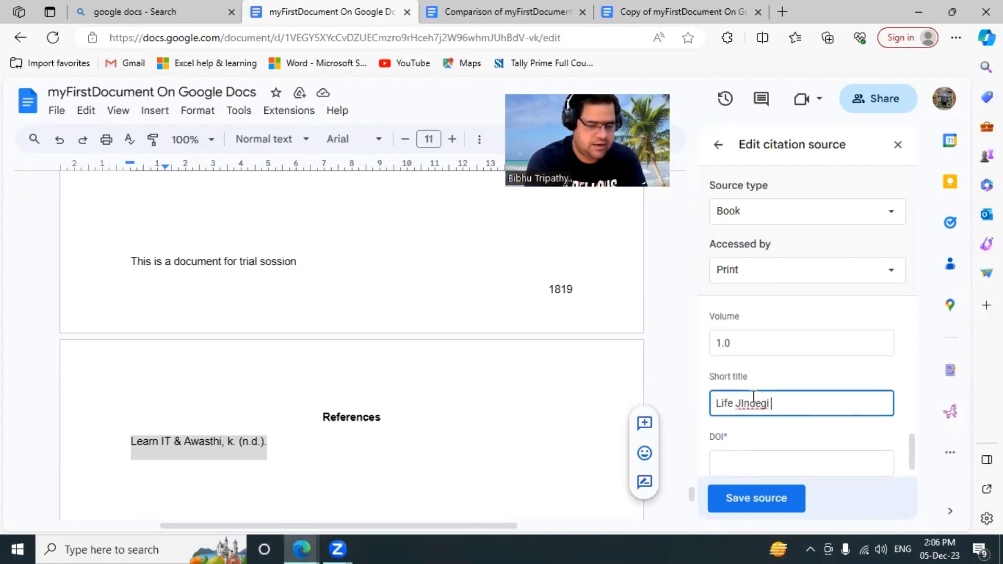
{"action": "type", "text": "ssons"}
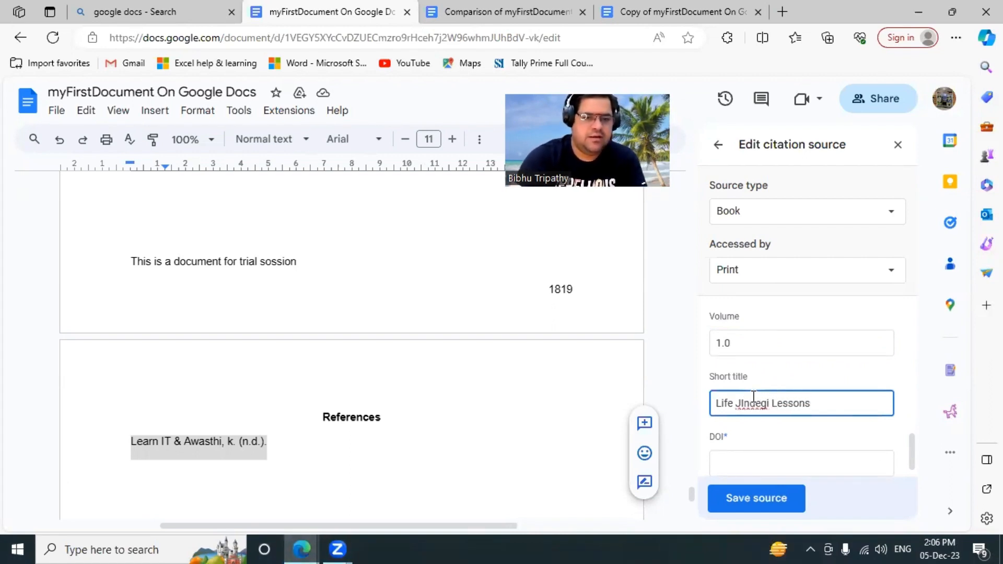
{"action": "scroll", "coordinate": [753, 396], "scroll_direction": "down", "scroll_amount": 1}
{"action": "left_click", "coordinate": [744, 387]}
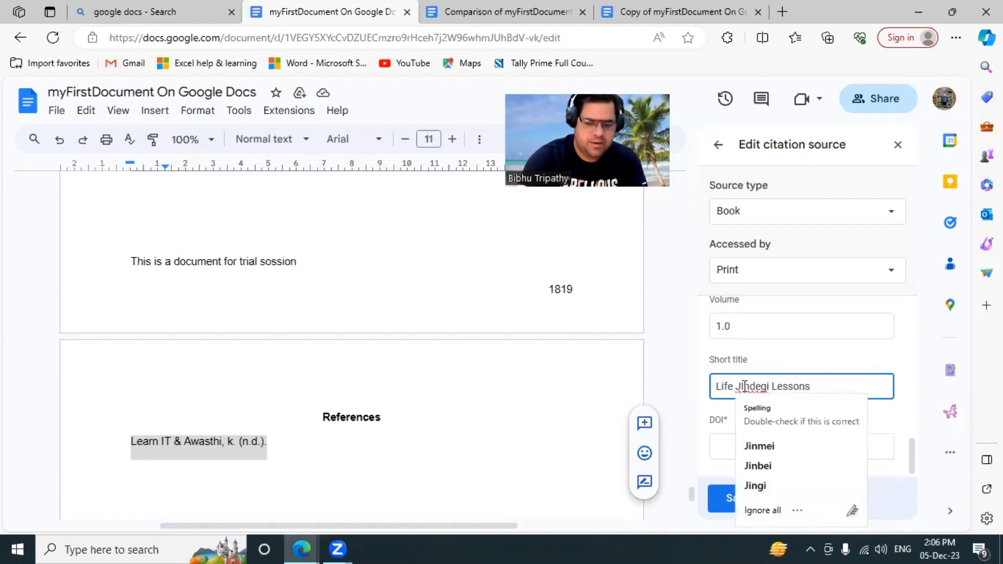
{"action": "key", "text": "BackSpace"}
{"action": "type", "text": "S"}
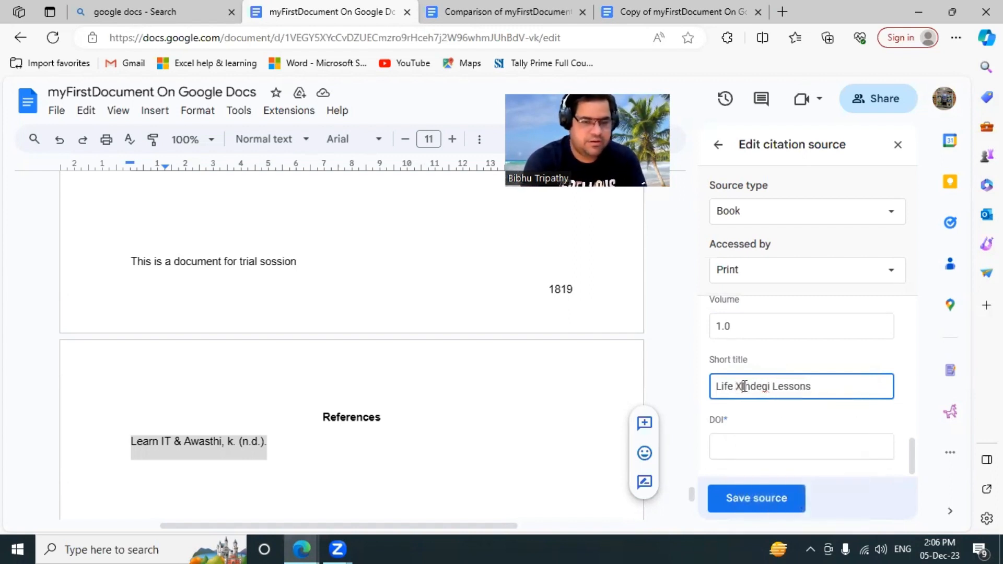
{"action": "key", "text": "BackSpace"}
{"action": "type", "text": "S"}
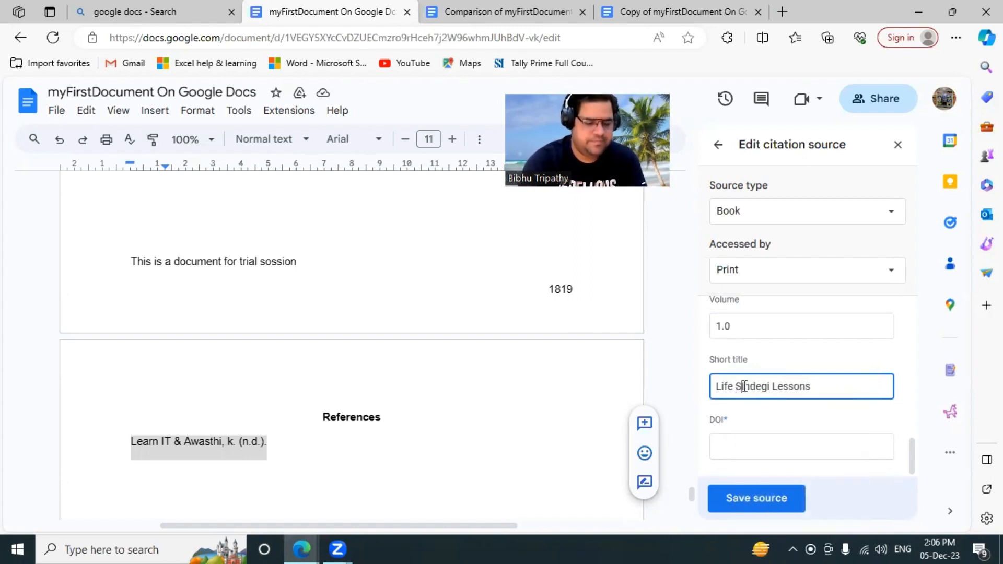
Enter 22-11-2023 as the DOI of the book source and save the citation source.
{"action": "left_click", "coordinate": [765, 445]}
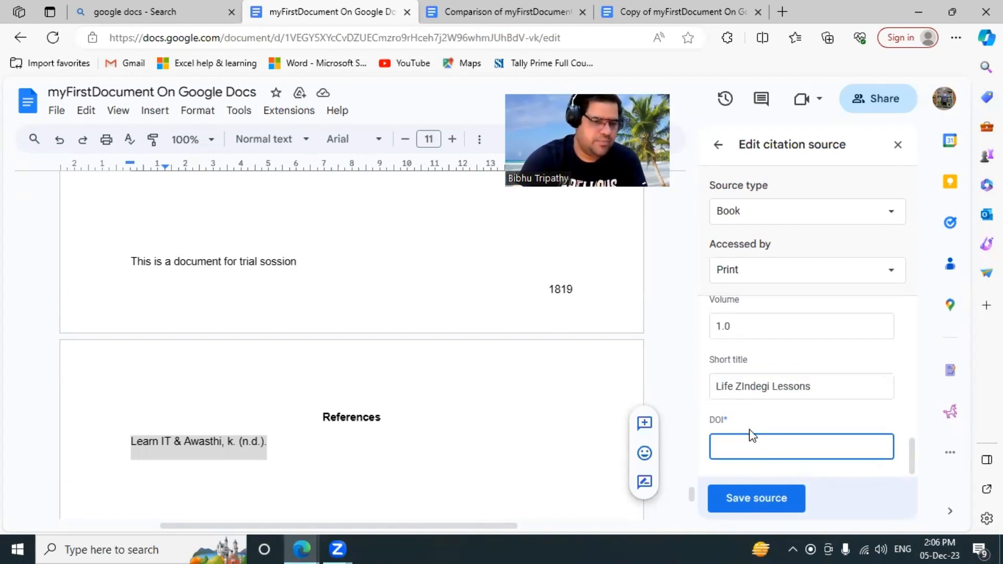
{"action": "type", "text": "22"}
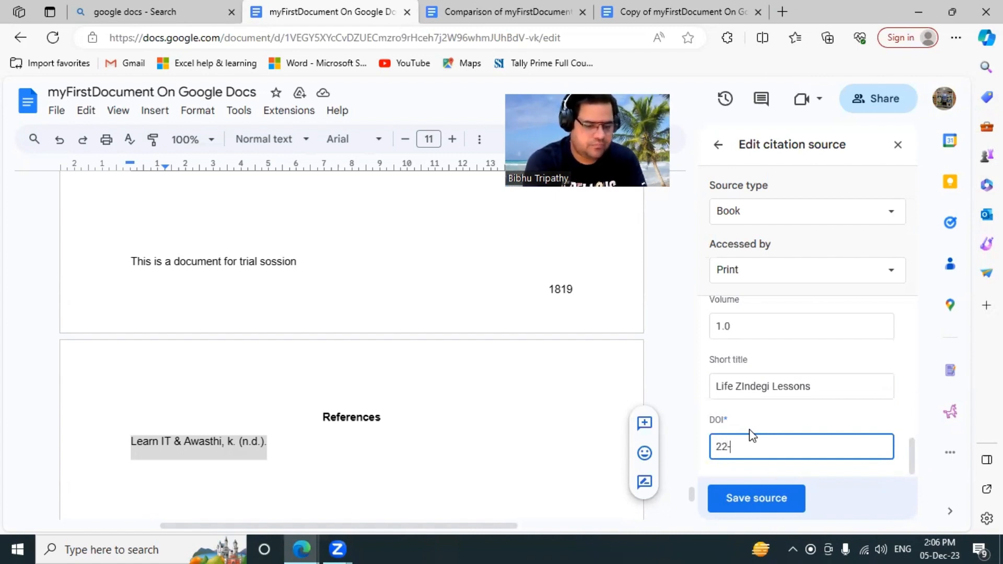
{"action": "type", "text": "-12-202"}
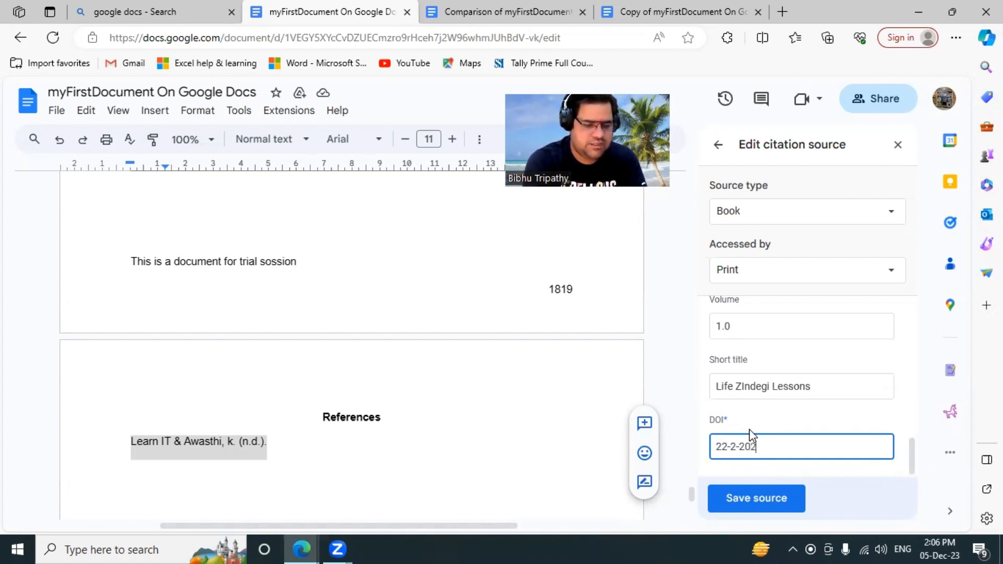
{"action": "type", "text": "3"}
{"action": "left_click", "coordinate": [732, 448]}
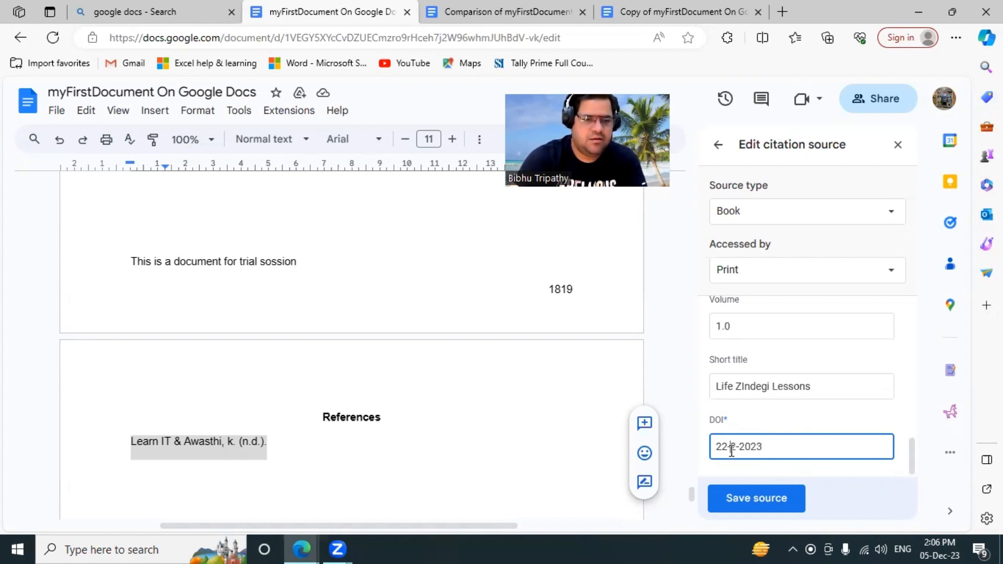
{"action": "type", "text": "1"}
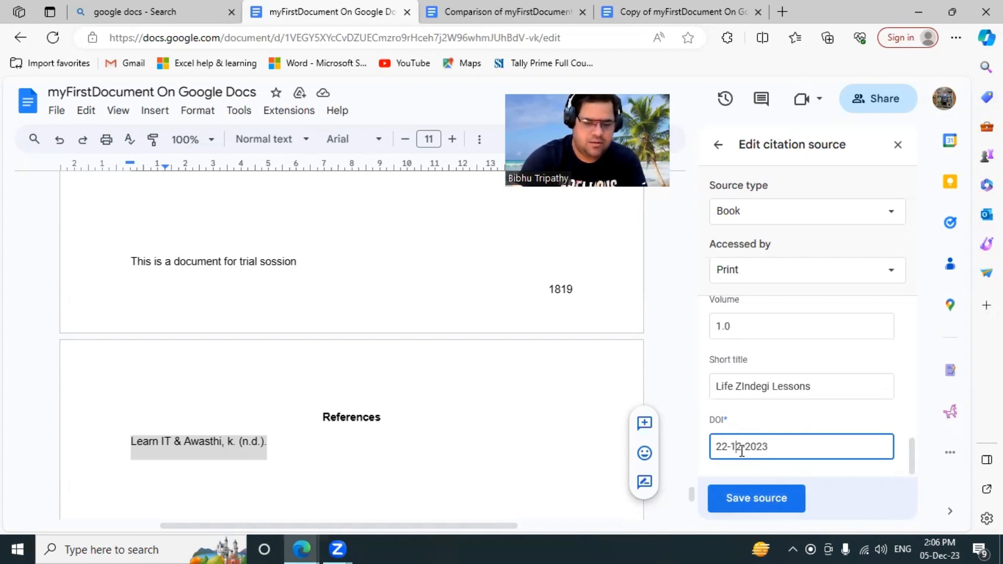
{"action": "key", "text": "Delete"}
{"action": "type", "text": "1"}
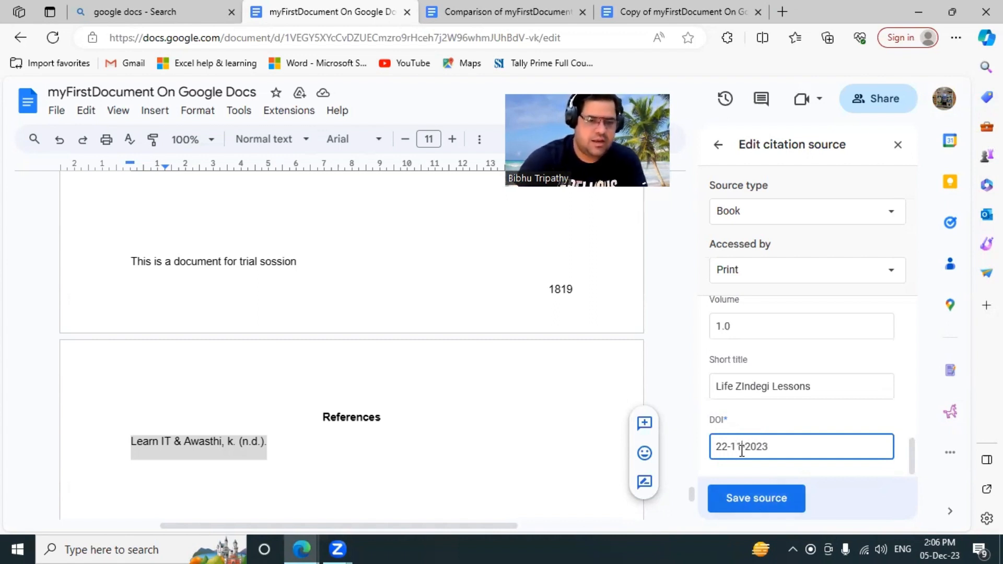
{"action": "left_click", "coordinate": [777, 501]}
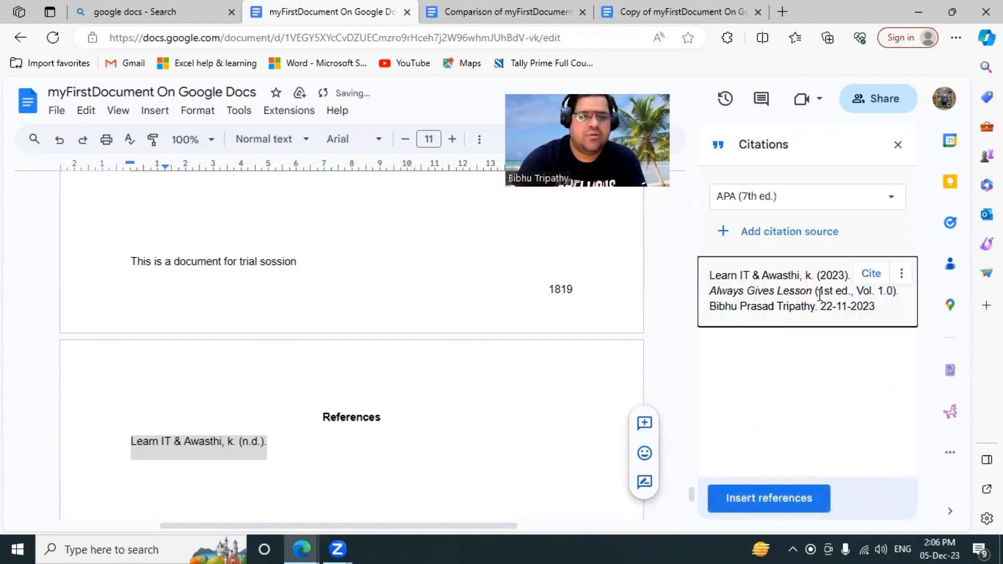
Insert the references list with the completed book citation on the document's last page and select the inserted entry.
{"action": "left_click", "coordinate": [775, 501]}
{"action": "scroll", "coordinate": [399, 425], "scroll_direction": "down", "scroll_amount": 4}
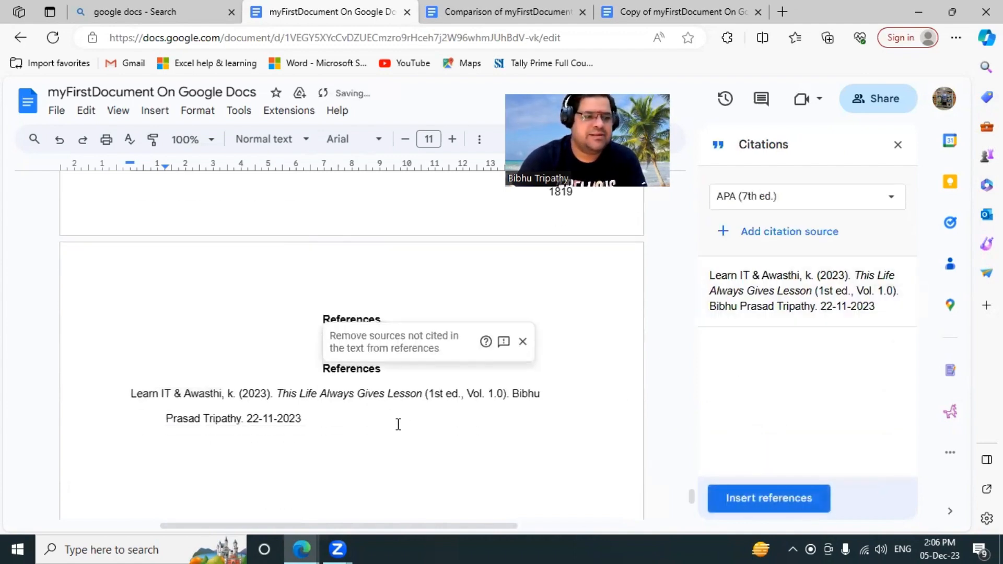
{"action": "left_click", "coordinate": [337, 357]}
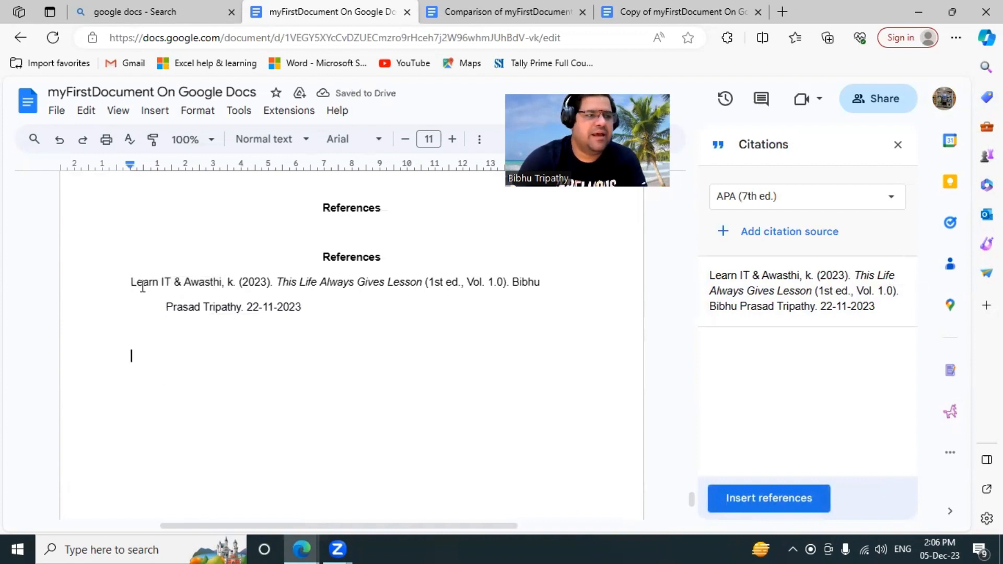
{"action": "left_click_drag", "start_coordinate": [131, 285], "coordinate": [363, 312]}
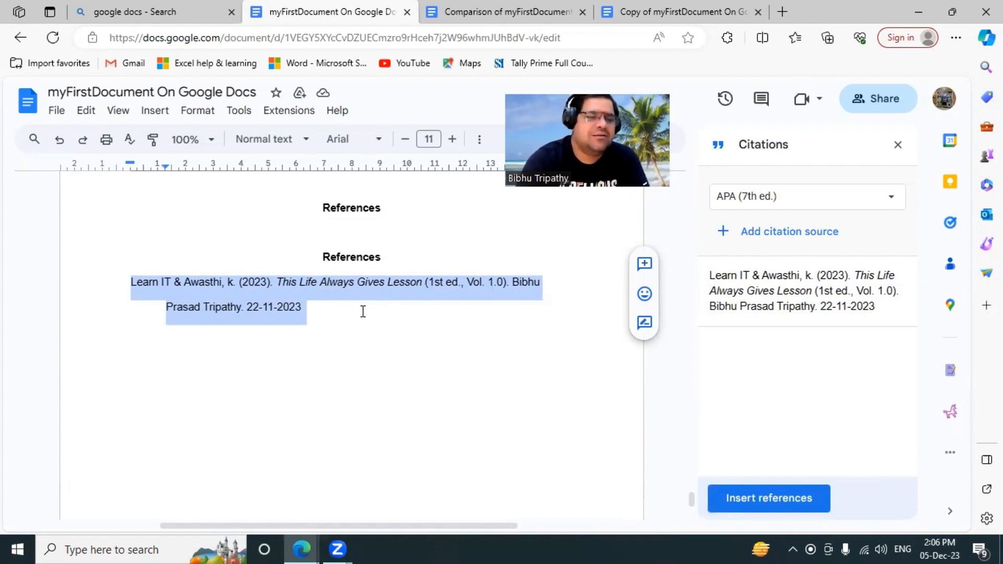
Turn on line numbers for the entire document, with numbering that continues throughout.
{"action": "left_click", "coordinate": [238, 111]}
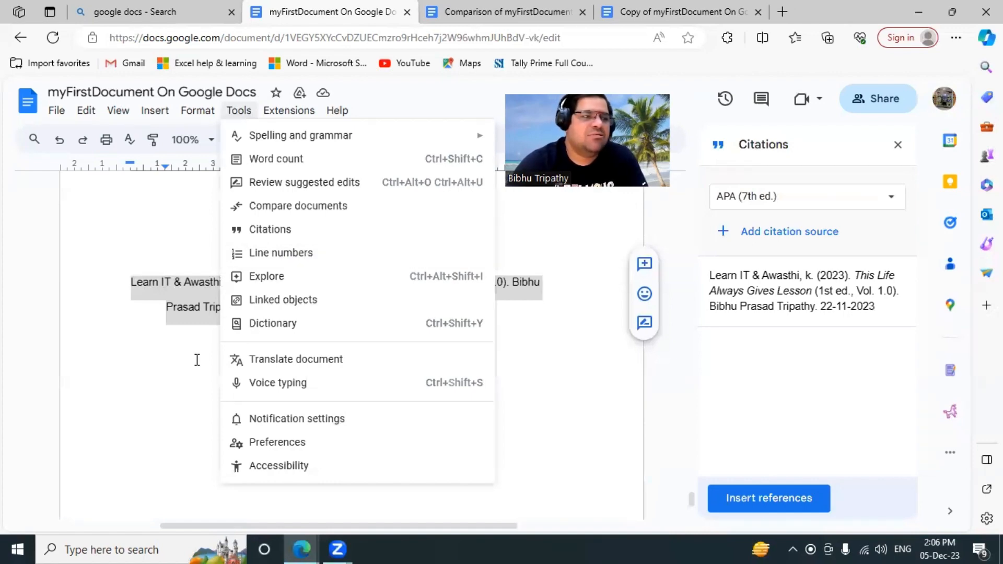
{"action": "left_click", "coordinate": [165, 249]}
{"action": "scroll", "coordinate": [183, 259], "scroll_direction": "up", "scroll_amount": 10}
{"action": "scroll", "coordinate": [186, 262], "scroll_direction": "up", "scroll_amount": 6}
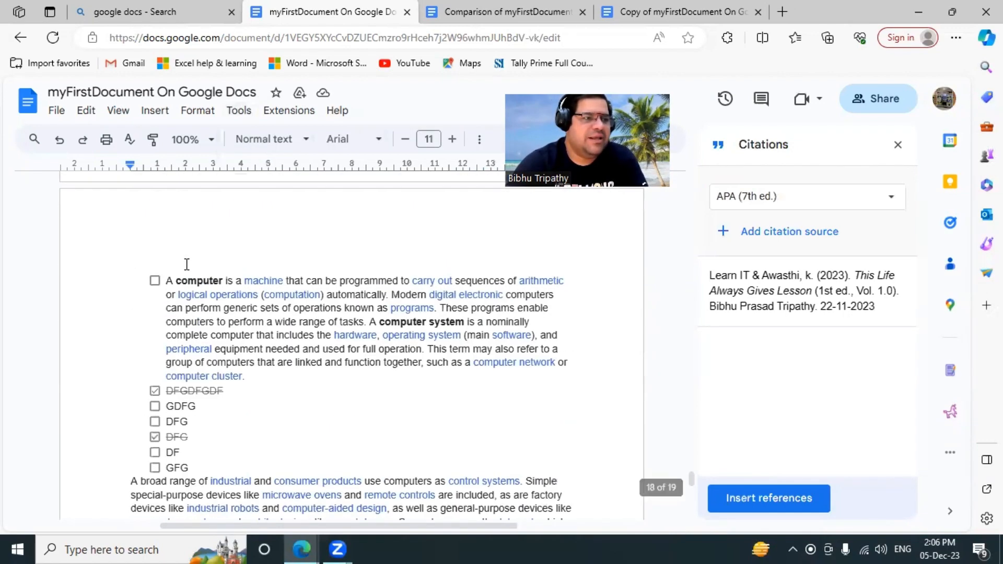
{"action": "scroll", "coordinate": [123, 280], "scroll_direction": "down", "scroll_amount": 4}
{"action": "left_click", "coordinate": [148, 286]}
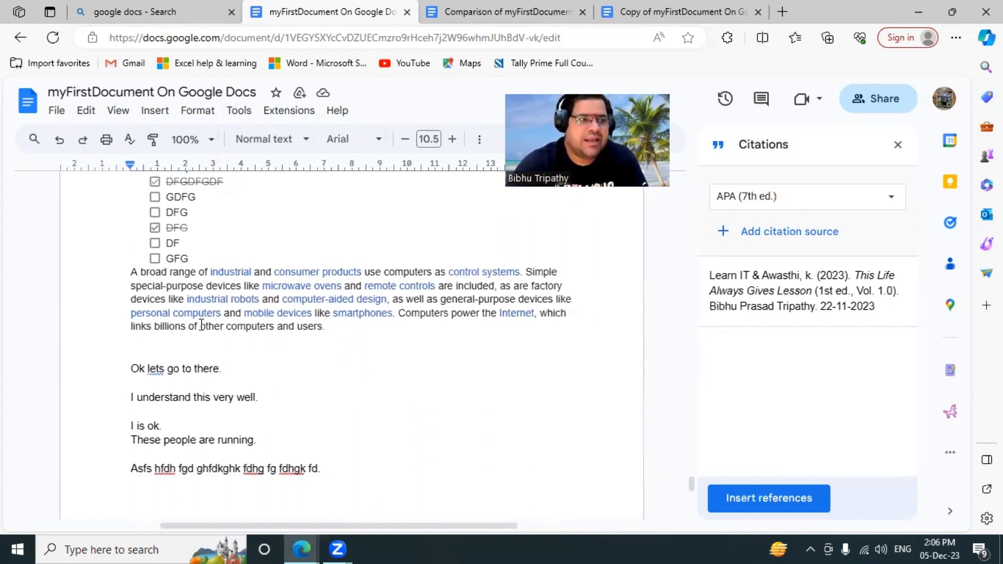
{"action": "left_click", "coordinate": [243, 110]}
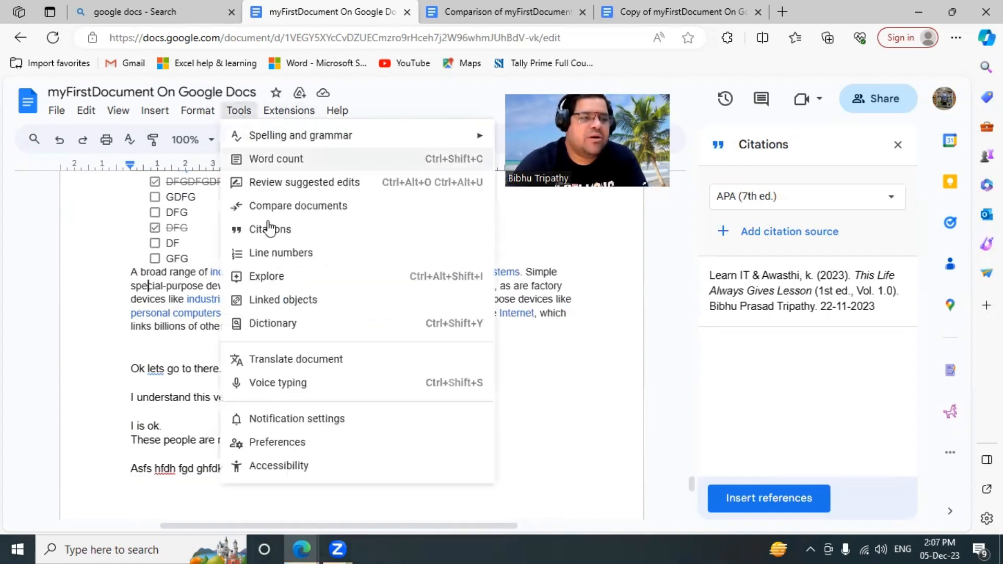
{"action": "left_click", "coordinate": [262, 252]}
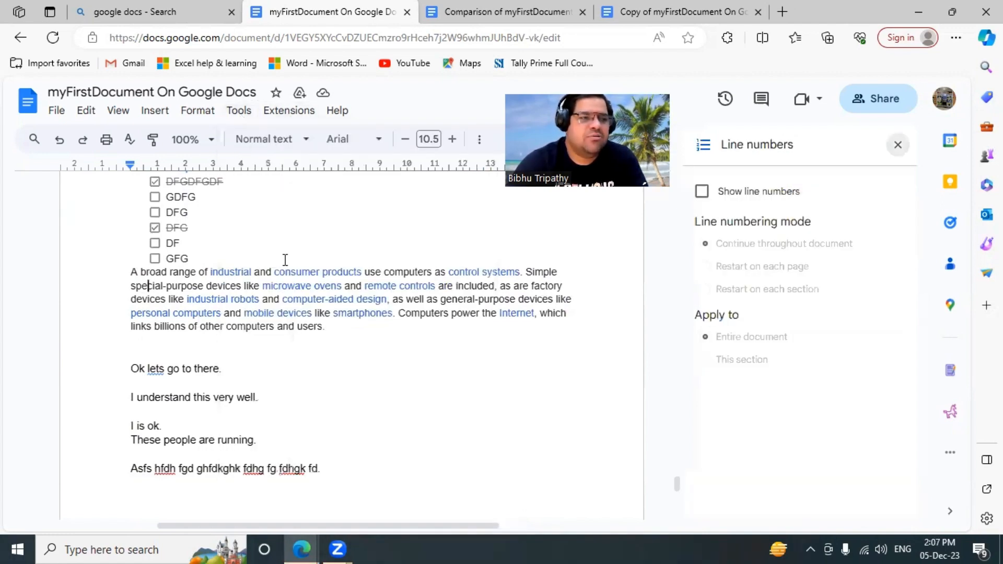
{"action": "left_click", "coordinate": [702, 192]}
{"action": "scroll", "coordinate": [141, 303], "scroll_direction": "down", "scroll_amount": 10}
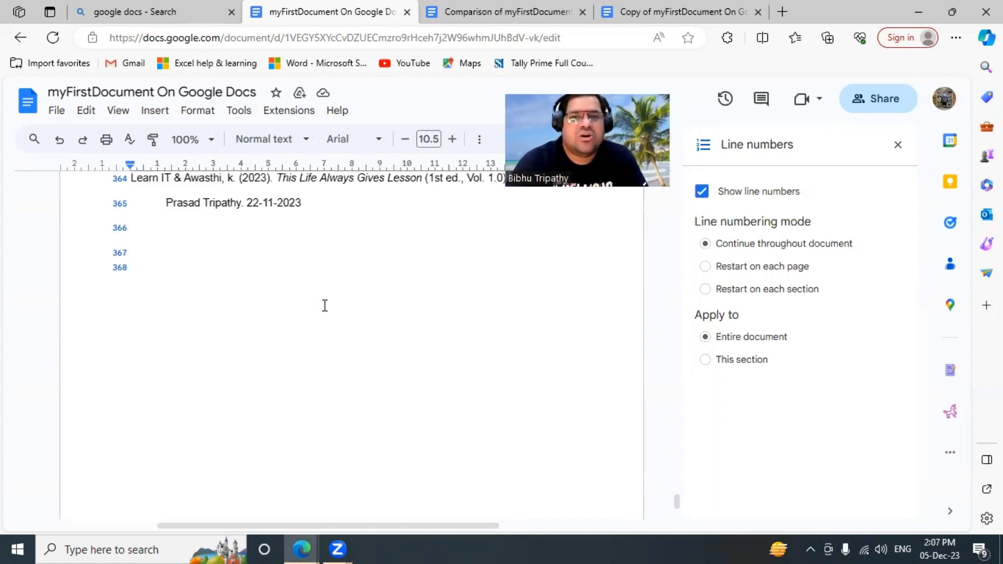
Apply line numbering to the current section only, restarting the count on each section.
{"action": "scroll", "coordinate": [332, 301], "scroll_direction": "up", "scroll_amount": 10}
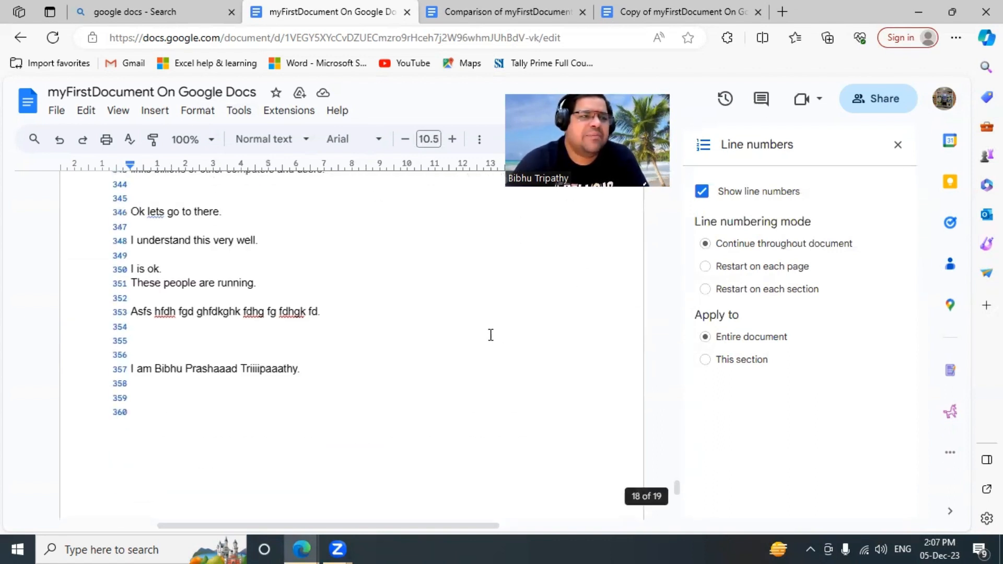
{"action": "left_click", "coordinate": [701, 192]}
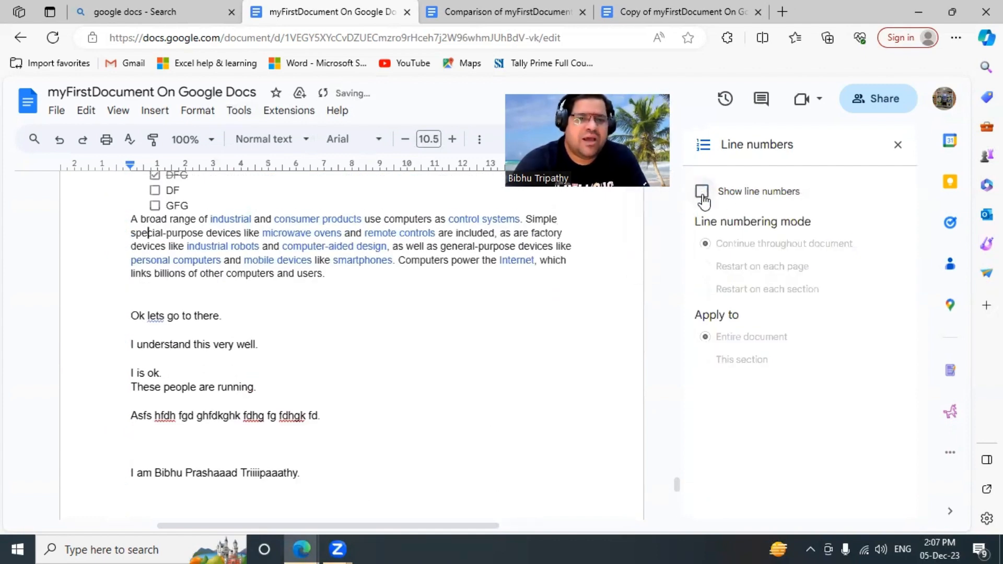
{"action": "left_click", "coordinate": [702, 192]}
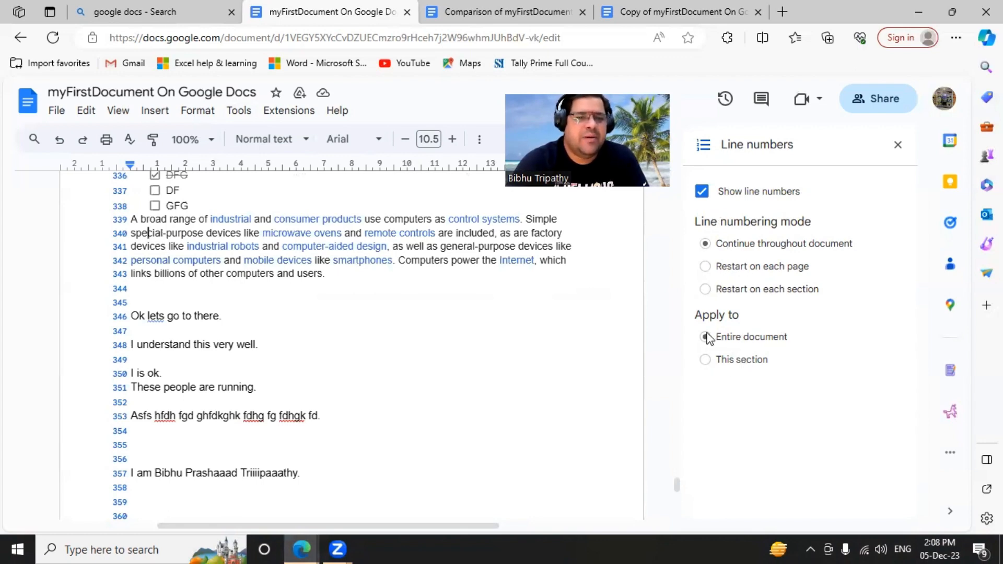
{"action": "left_click", "coordinate": [705, 359]}
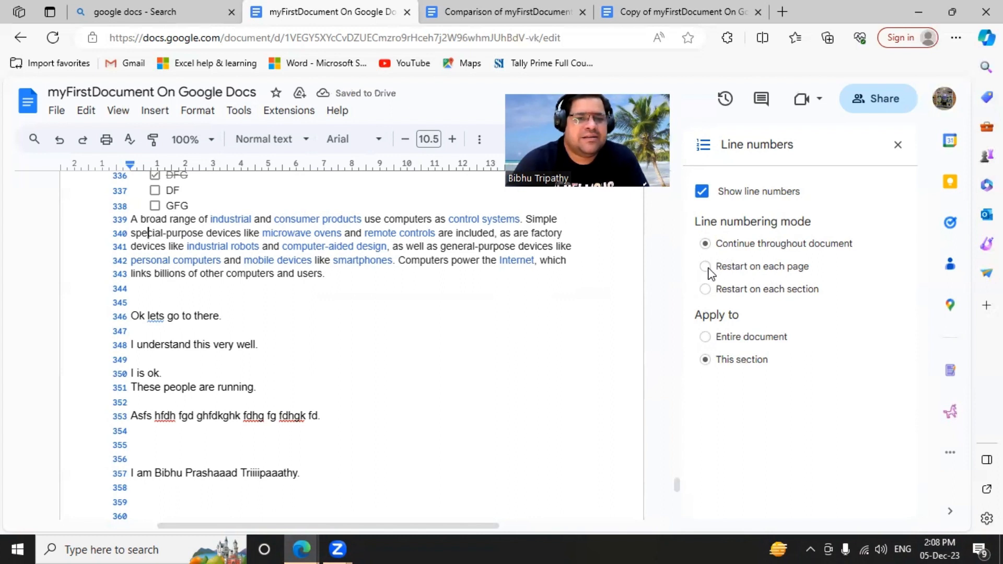
{"action": "left_click", "coordinate": [705, 289]}
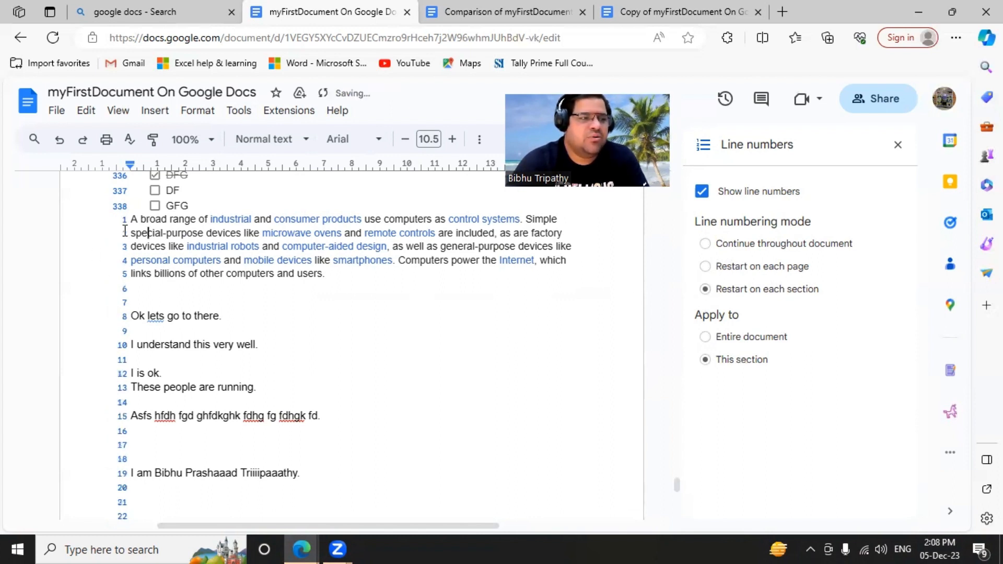
Return line numbering to continuous for the entire document, then turn line numbers off.
{"action": "left_click_drag", "start_coordinate": [128, 225], "coordinate": [356, 283]}
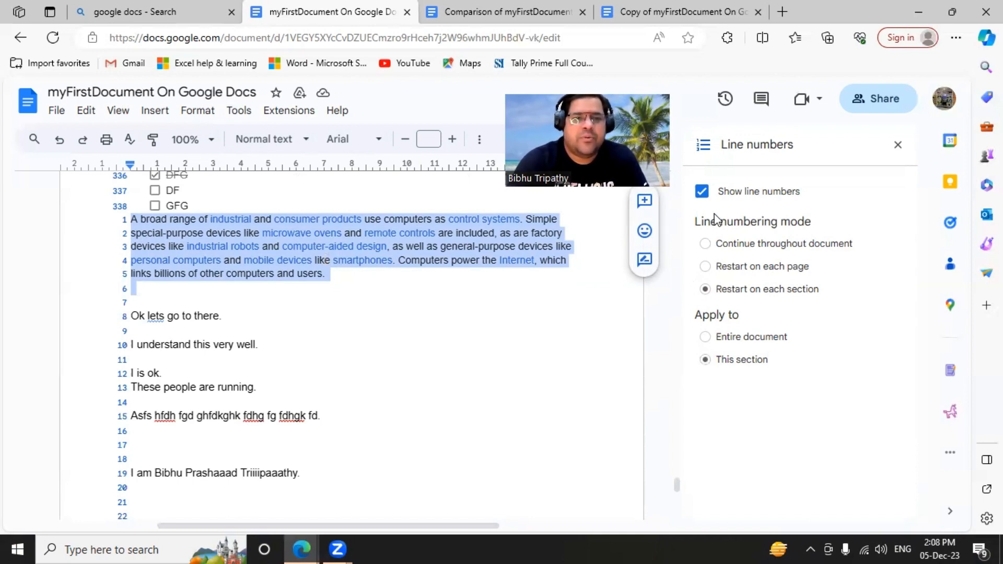
{"action": "left_click", "coordinate": [705, 243]}
{"action": "left_click", "coordinate": [705, 337]}
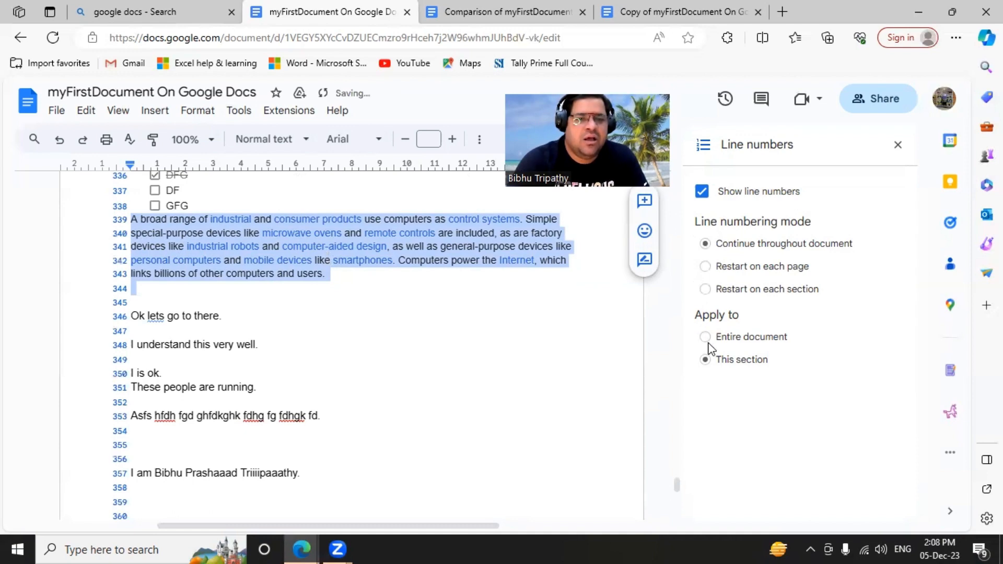
{"action": "left_click", "coordinate": [701, 192]}
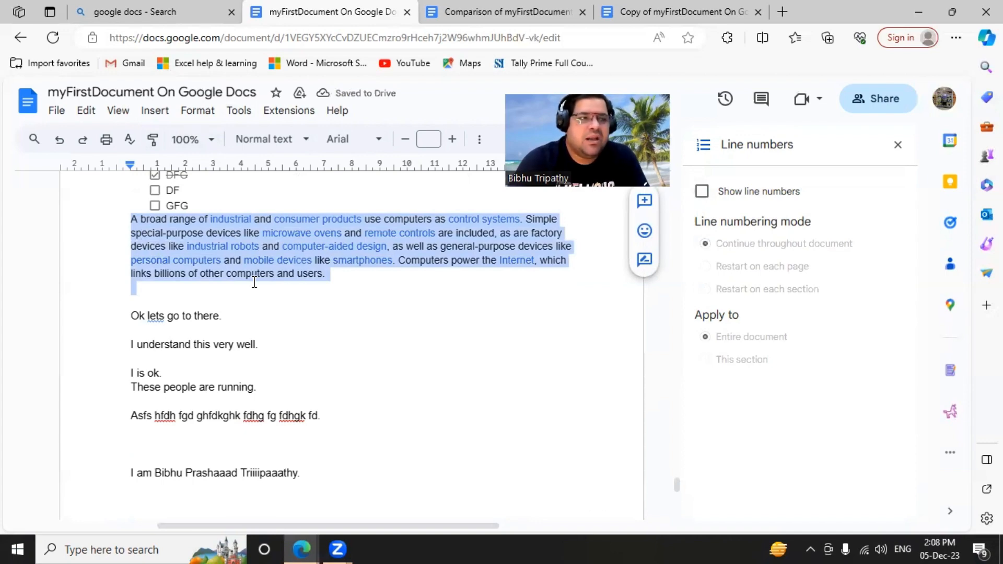
Open Explore and search the web for "computer".
{"action": "left_click", "coordinate": [238, 110]}
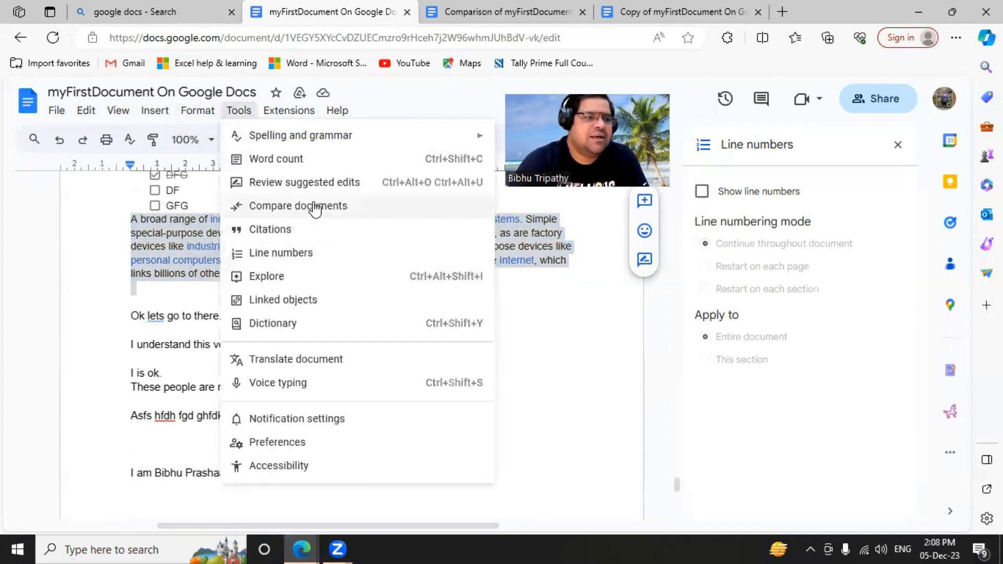
{"action": "left_click", "coordinate": [286, 280]}
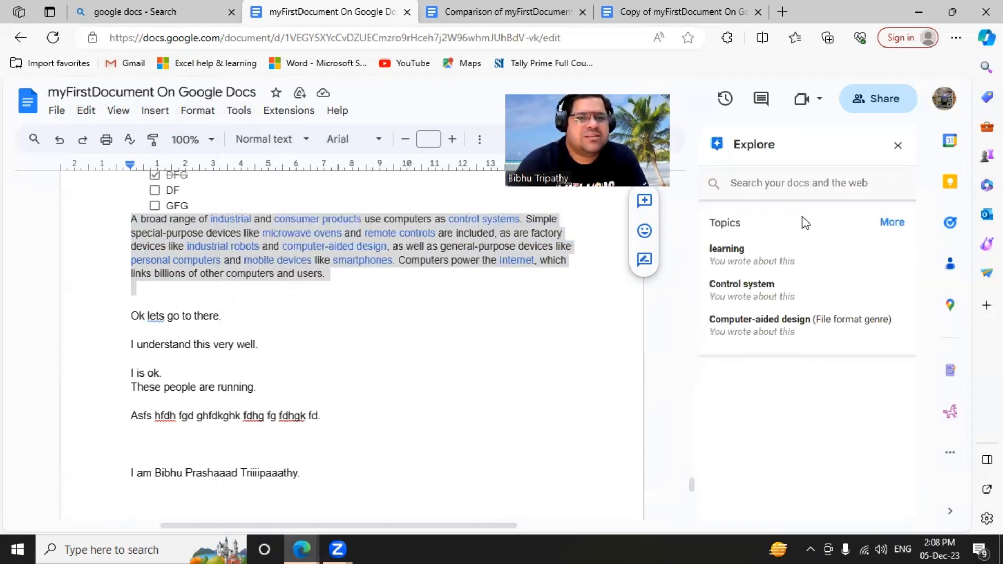
{"action": "left_click", "coordinate": [776, 191]}
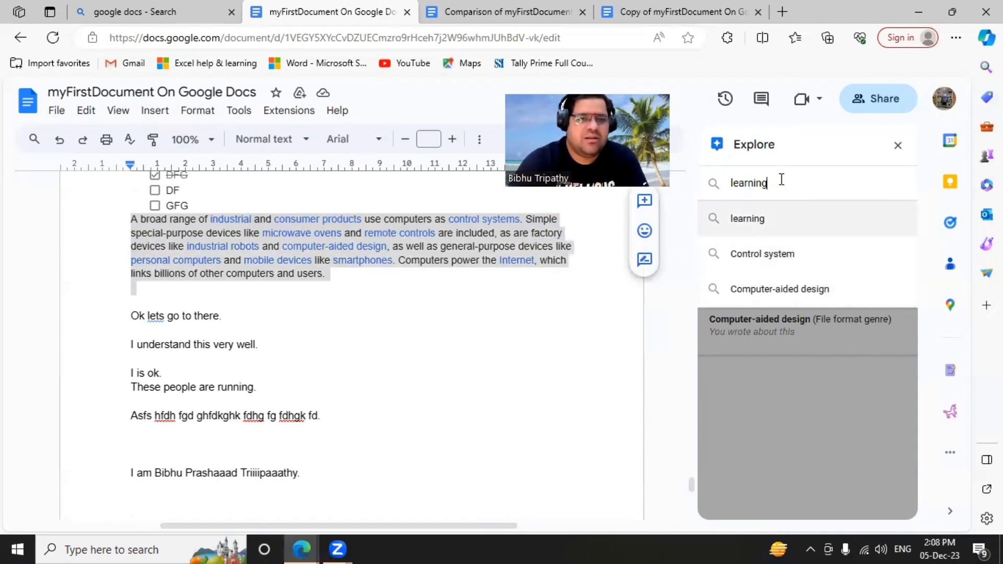
{"action": "double_click", "coordinate": [754, 175]}
{"action": "type", "text": "compuer"}
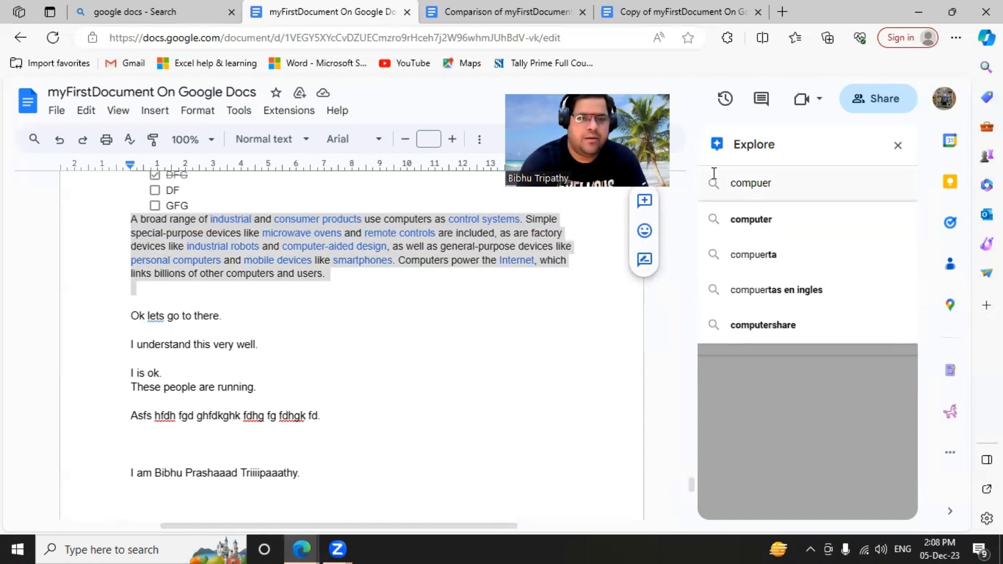
{"action": "key", "text": "Return"}
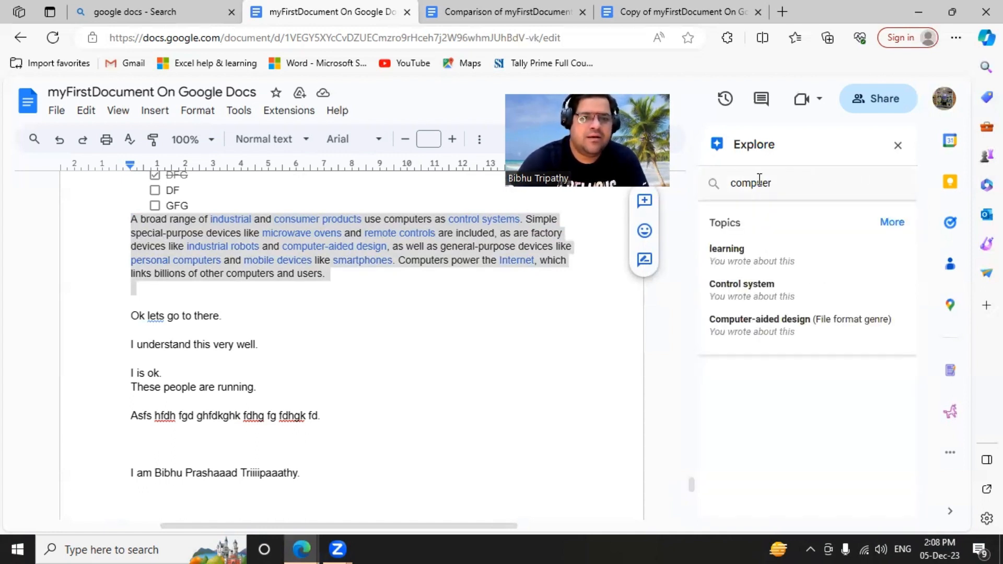
{"action": "left_click", "coordinate": [763, 182]}
{"action": "type", "text": "t"}
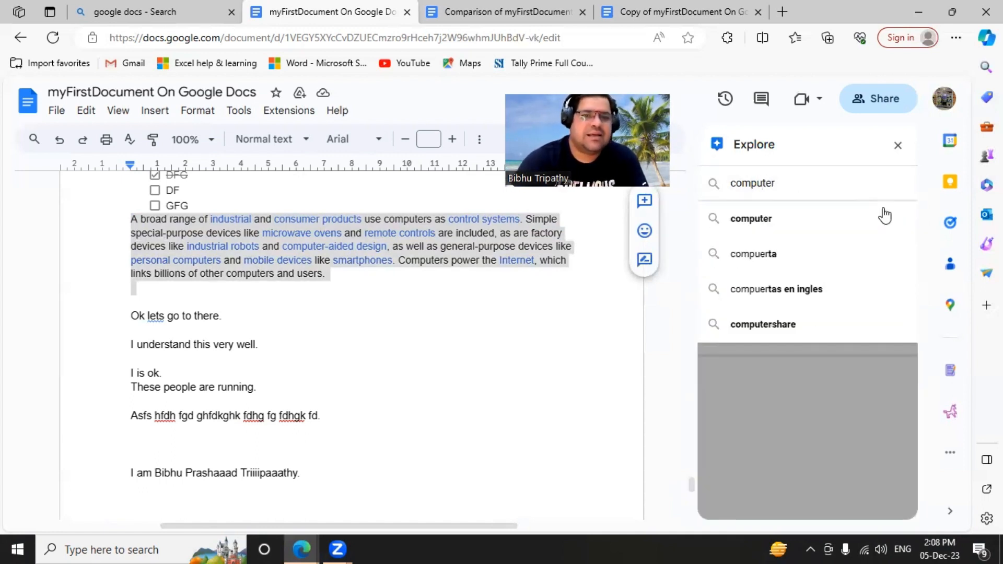
{"action": "left_click", "coordinate": [803, 219]}
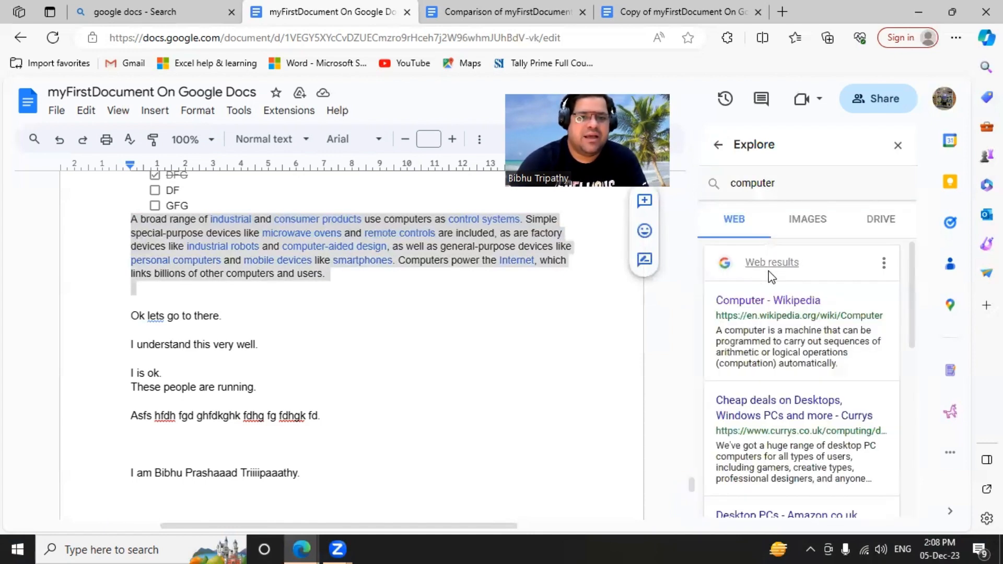
Copy the first two paragraphs of the Wikipedia article Computer into the document, above the line "Ok lets go to there.".
{"action": "left_click", "coordinate": [779, 302]}
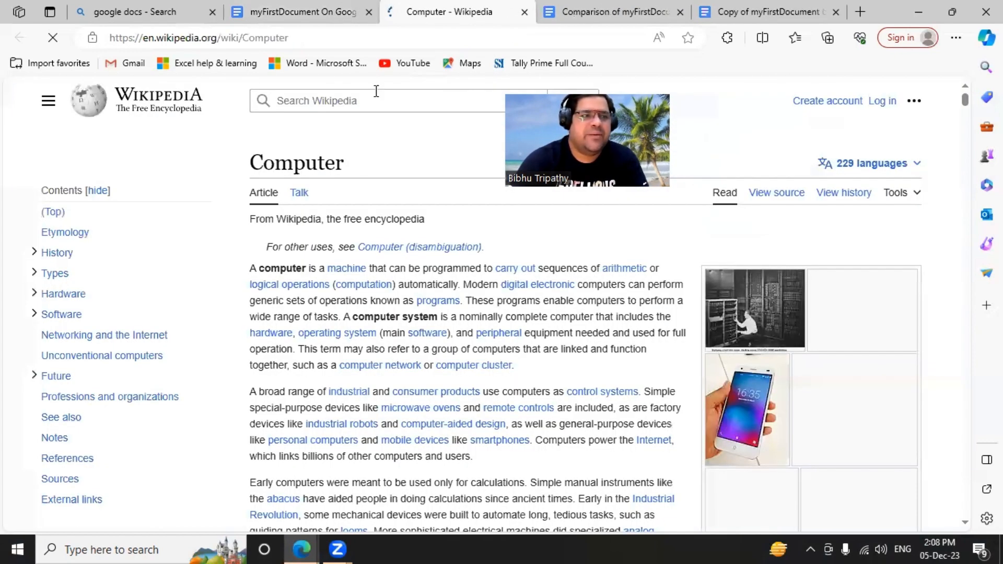
{"action": "left_click_drag", "start_coordinate": [251, 269], "coordinate": [577, 464]}
{"action": "left_click", "coordinate": [314, 11]}
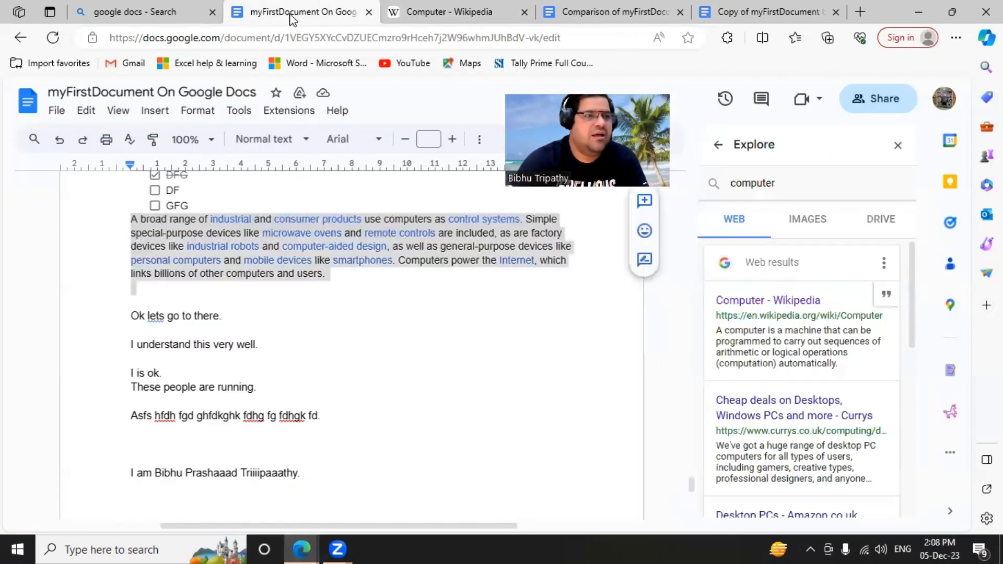
{"action": "left_click", "coordinate": [322, 304]}
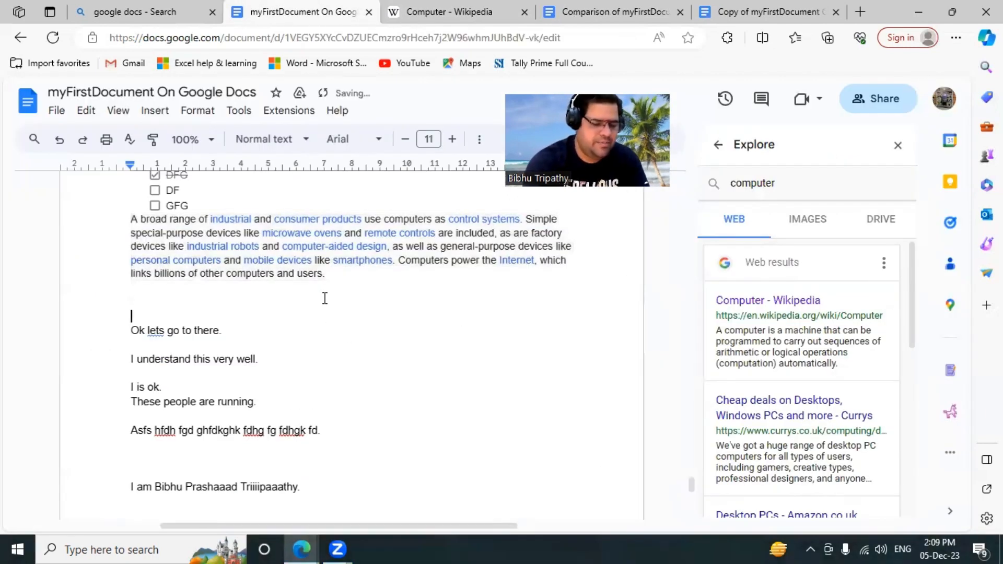
{"action": "scroll", "coordinate": [324, 298], "scroll_direction": "up", "scroll_amount": 3}
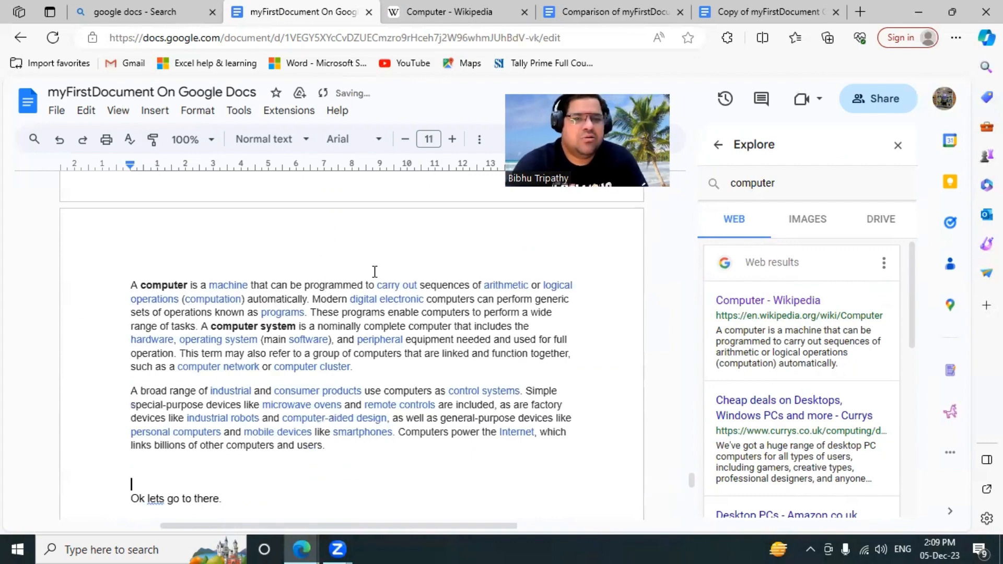
Go back to the suggested Explore topics and look through the full topic list.
{"action": "left_click", "coordinate": [719, 146]}
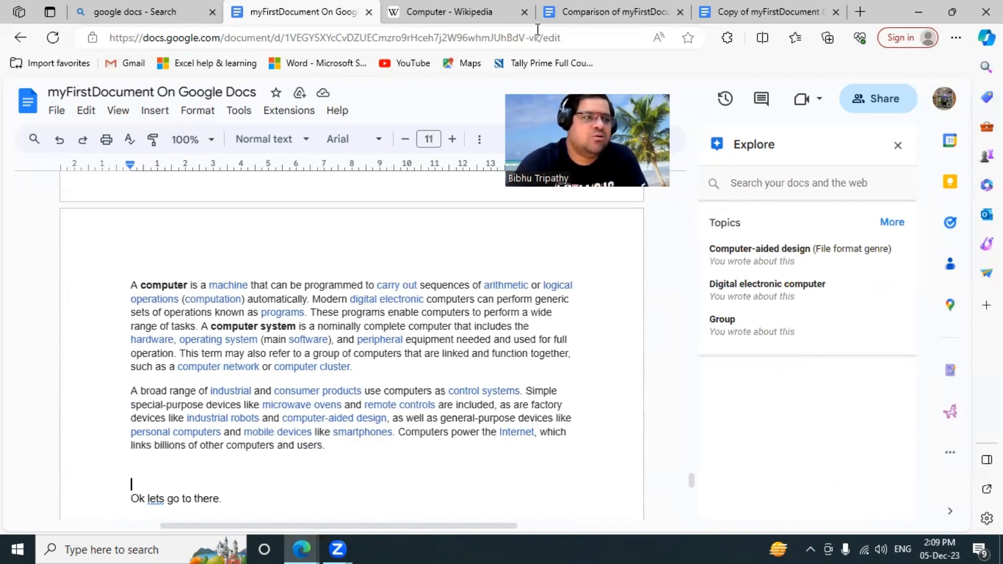
{"action": "left_click", "coordinate": [239, 112]}
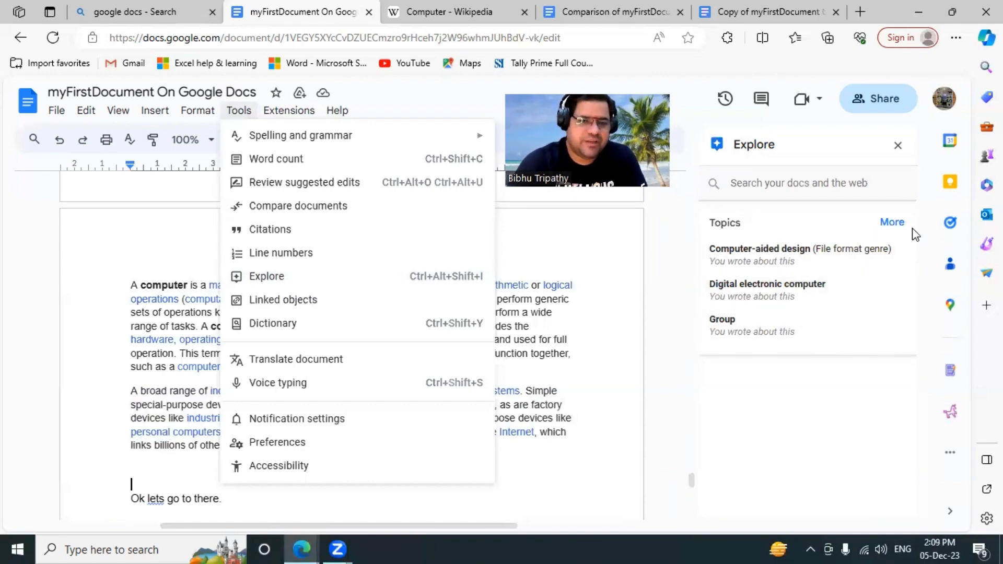
{"action": "left_click", "coordinate": [893, 223]}
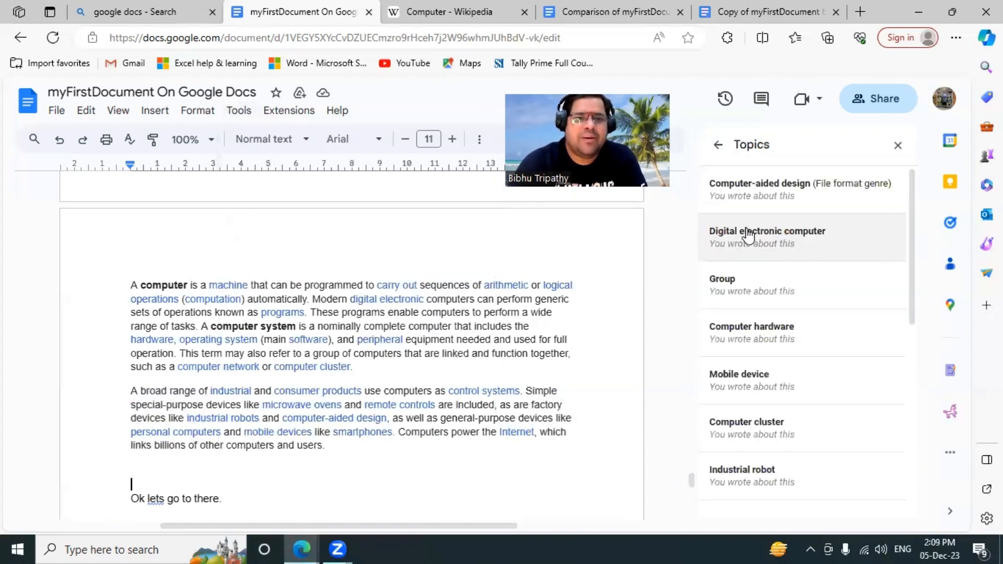
{"action": "scroll", "coordinate": [747, 238], "scroll_direction": "down", "scroll_amount": 1}
{"action": "scroll", "coordinate": [779, 235], "scroll_direction": "down", "scroll_amount": 6}
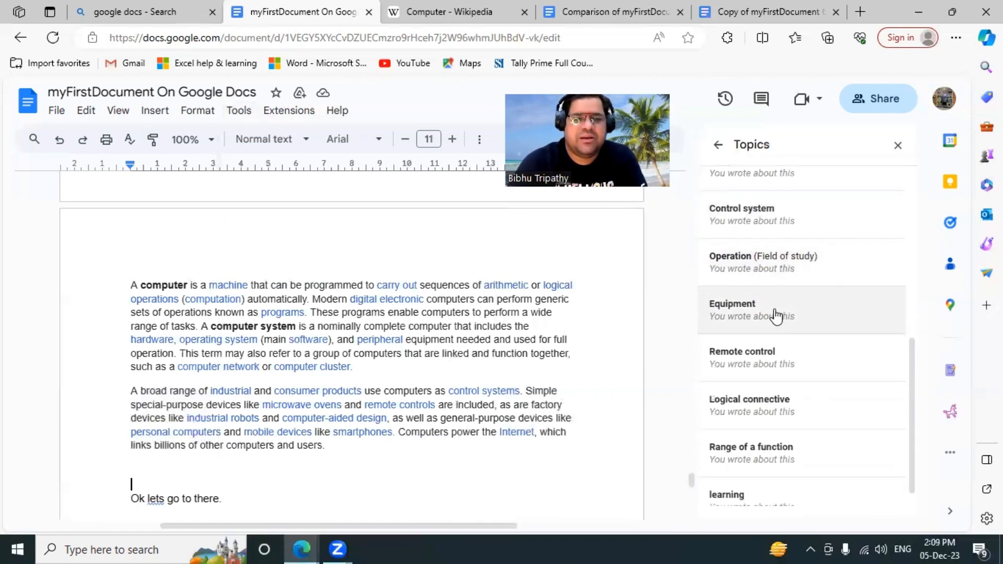
{"action": "scroll", "coordinate": [752, 219], "scroll_direction": "up", "scroll_amount": 2}
{"action": "scroll", "coordinate": [750, 271], "scroll_direction": "down", "scroll_amount": 3}
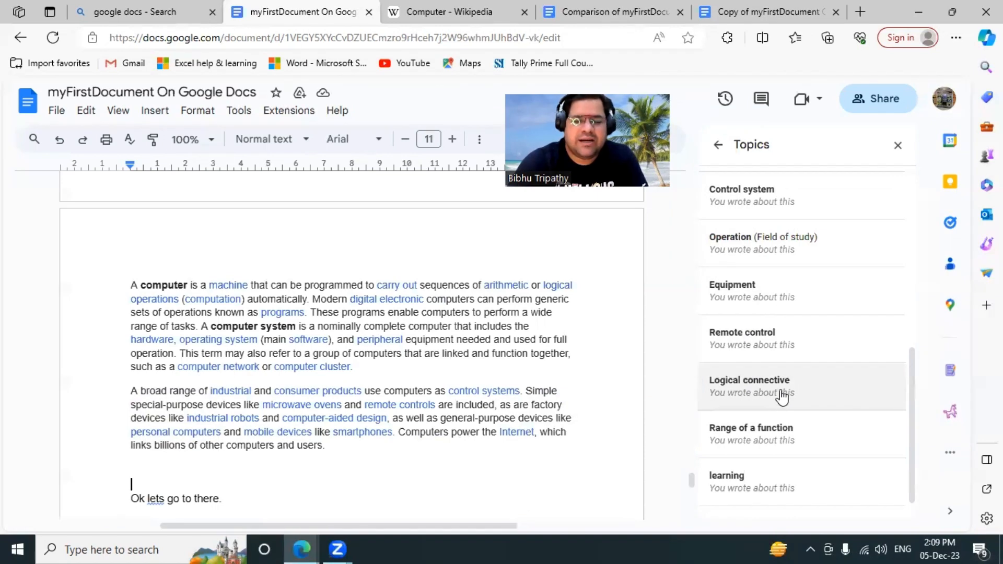
Open the Remote control topic and look through its web, image and Drive results.
{"action": "left_click", "coordinate": [778, 350]}
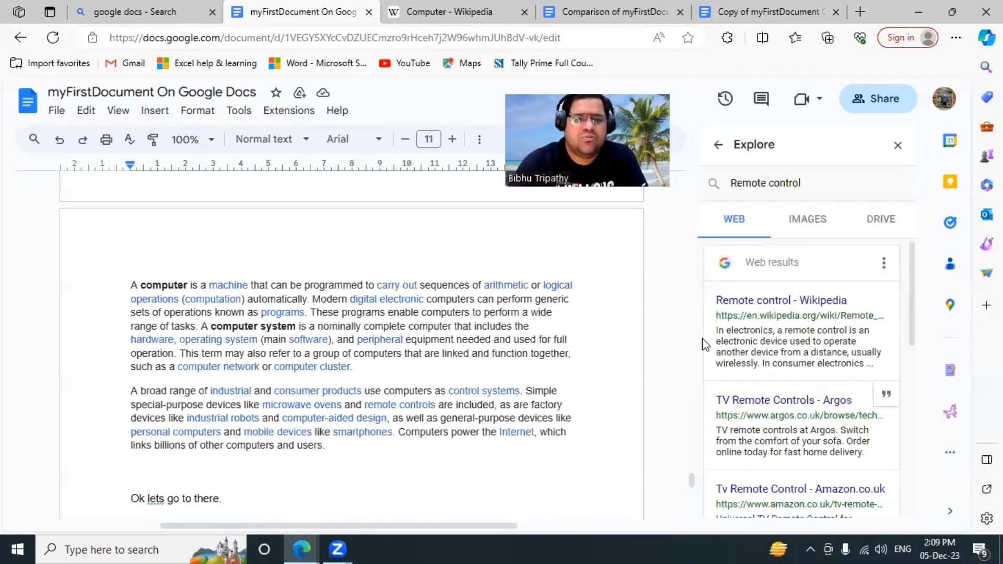
{"action": "left_click", "coordinate": [794, 222]}
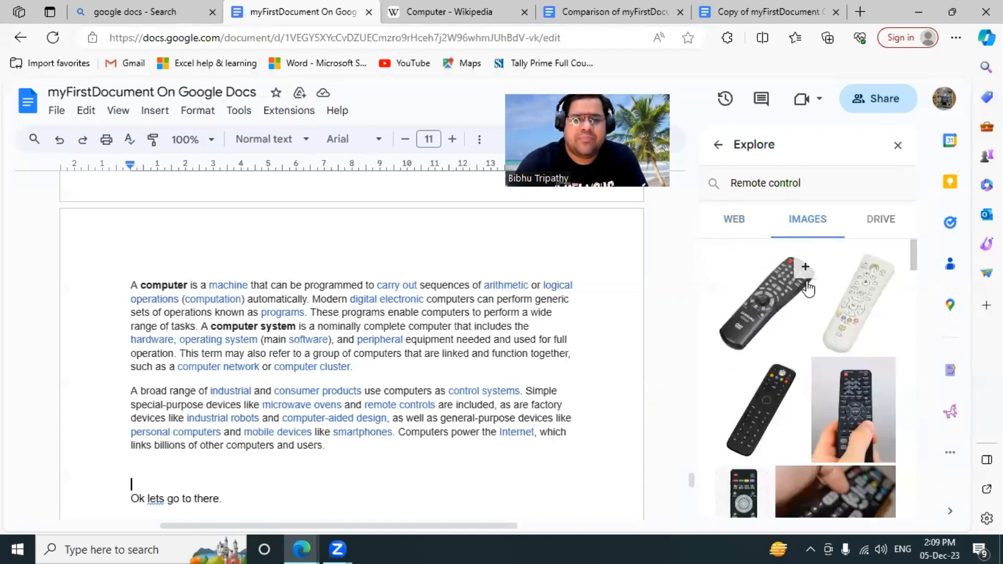
{"action": "scroll", "coordinate": [815, 340], "scroll_direction": "down", "scroll_amount": 2}
{"action": "scroll", "coordinate": [815, 339], "scroll_direction": "down", "scroll_amount": 3}
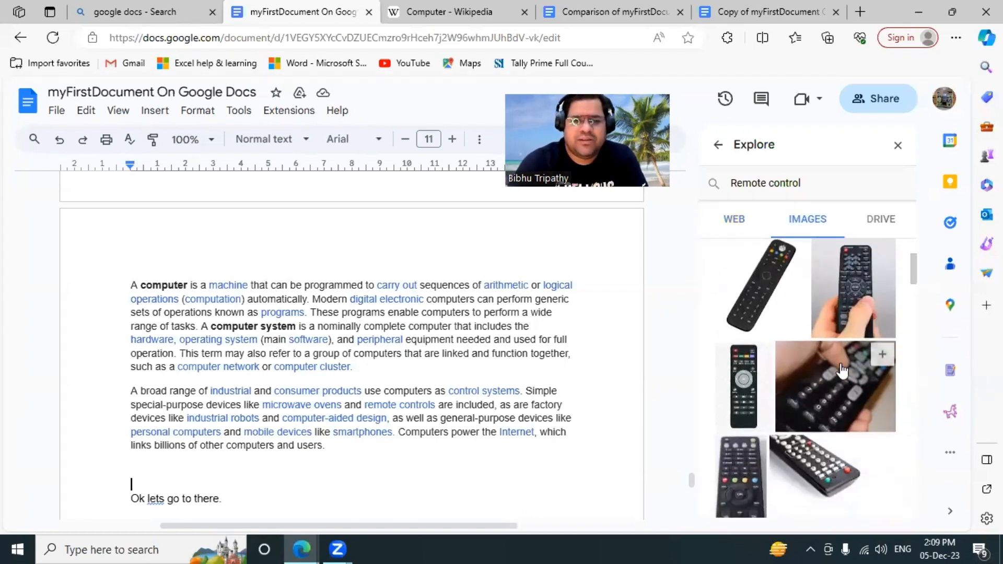
{"action": "left_click", "coordinate": [890, 219]}
{"action": "scroll", "coordinate": [784, 381], "scroll_direction": "down", "scroll_amount": 2}
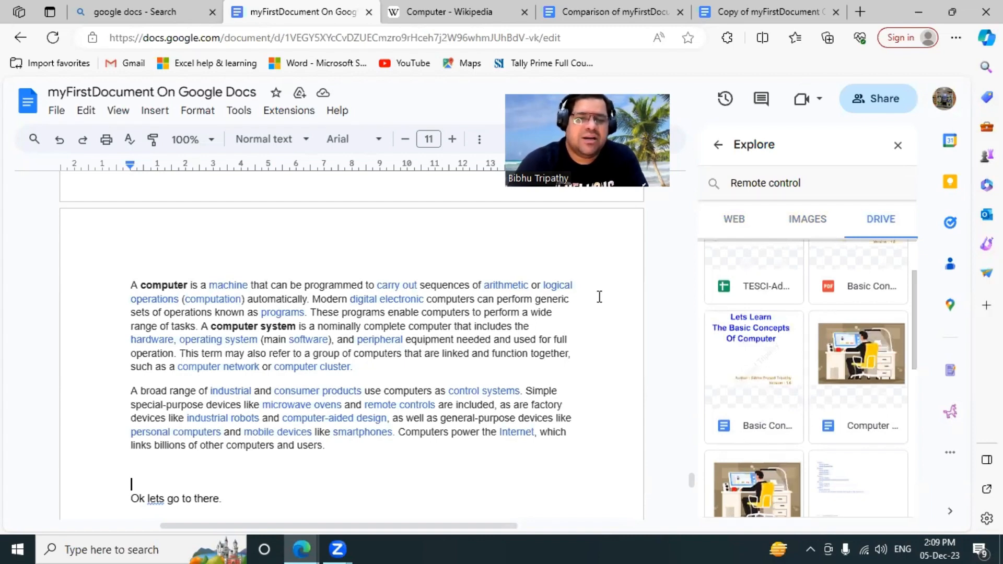
{"action": "scroll", "coordinate": [832, 313], "scroll_direction": "down", "scroll_amount": 4}
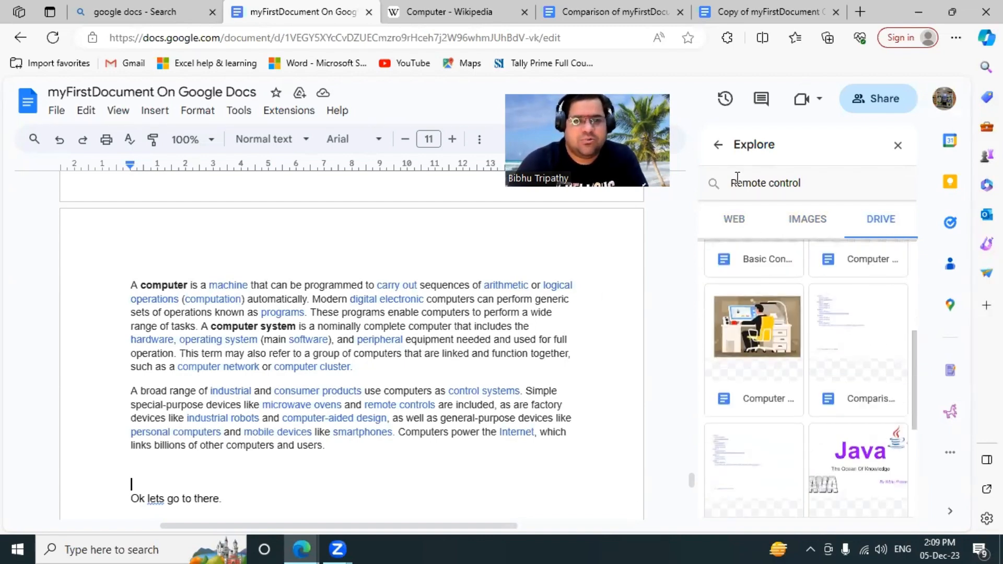
{"action": "left_click", "coordinate": [835, 223]}
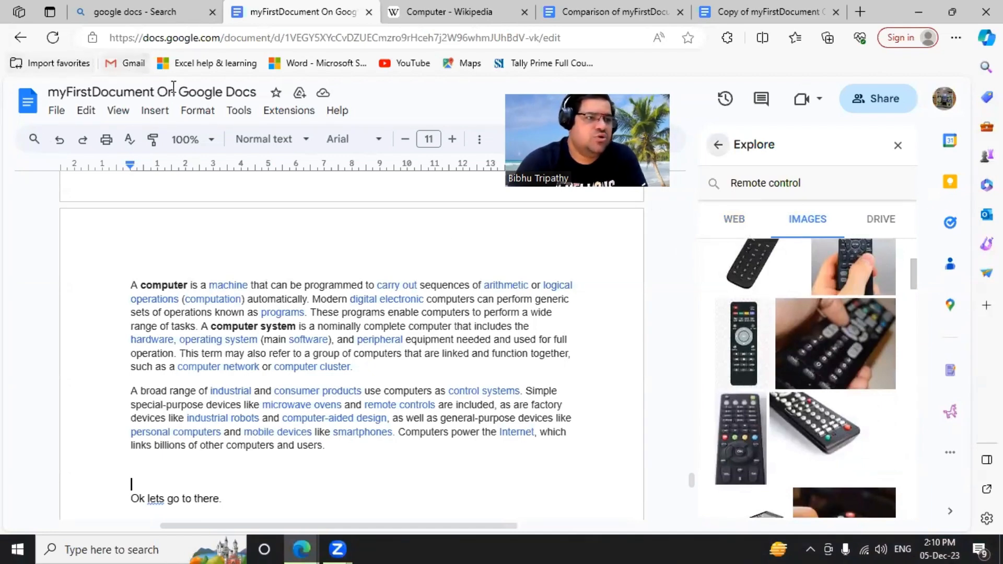
Close Explore, list the document's linked objects, and jump to the first linked chart.
{"action": "left_click", "coordinate": [241, 112]}
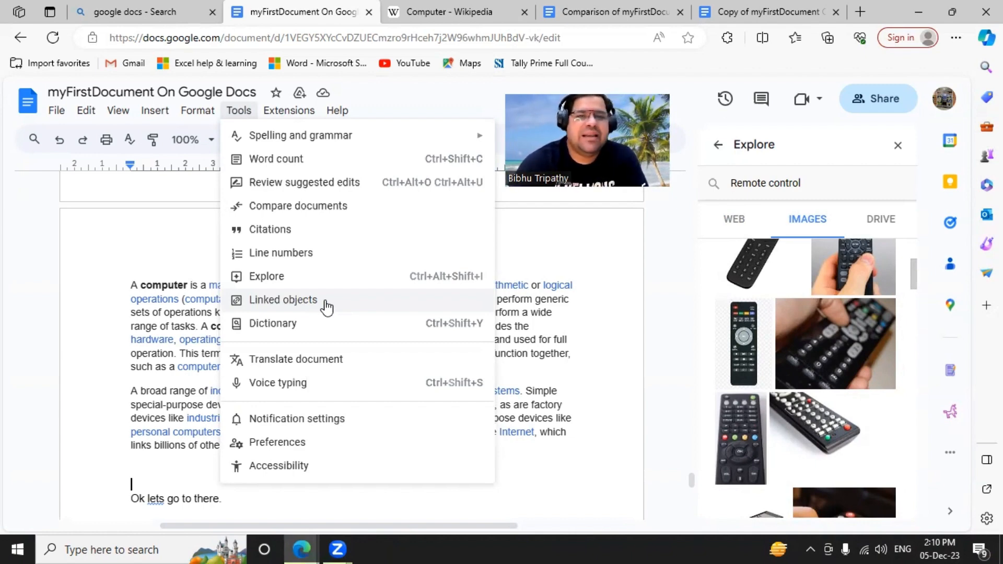
{"action": "left_click", "coordinate": [898, 144]}
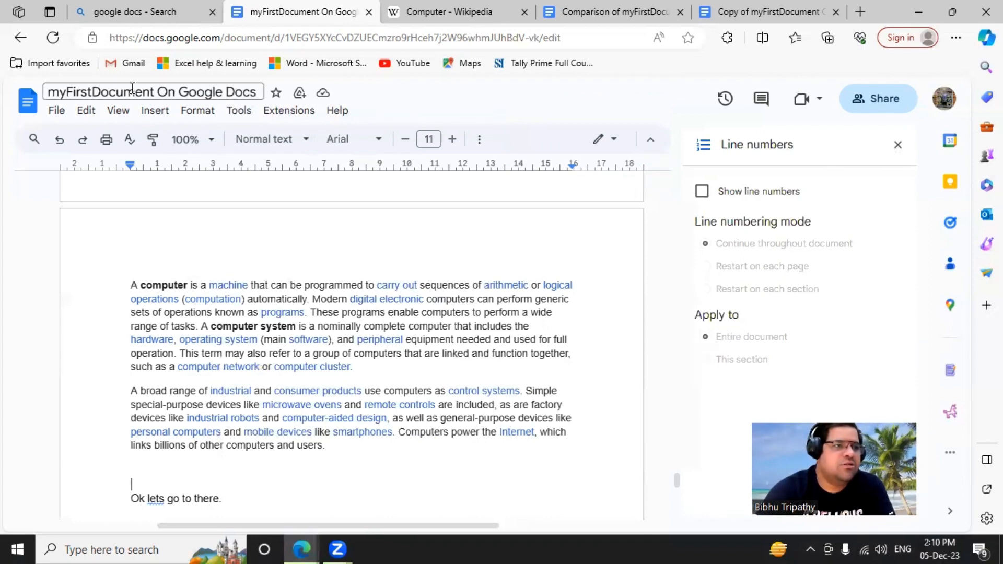
{"action": "left_click", "coordinate": [245, 112]}
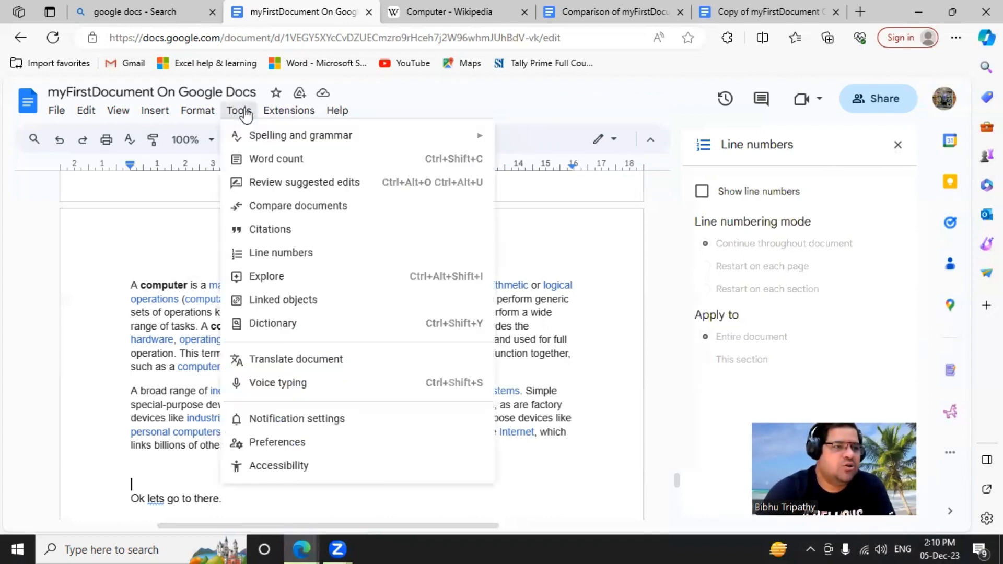
{"action": "left_click", "coordinate": [300, 301]}
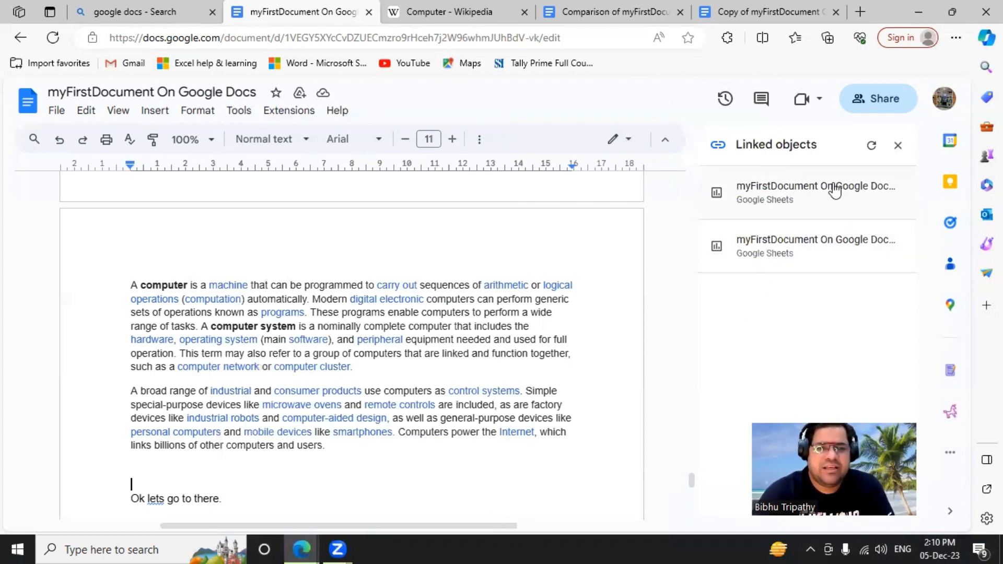
{"action": "left_click", "coordinate": [768, 206]}
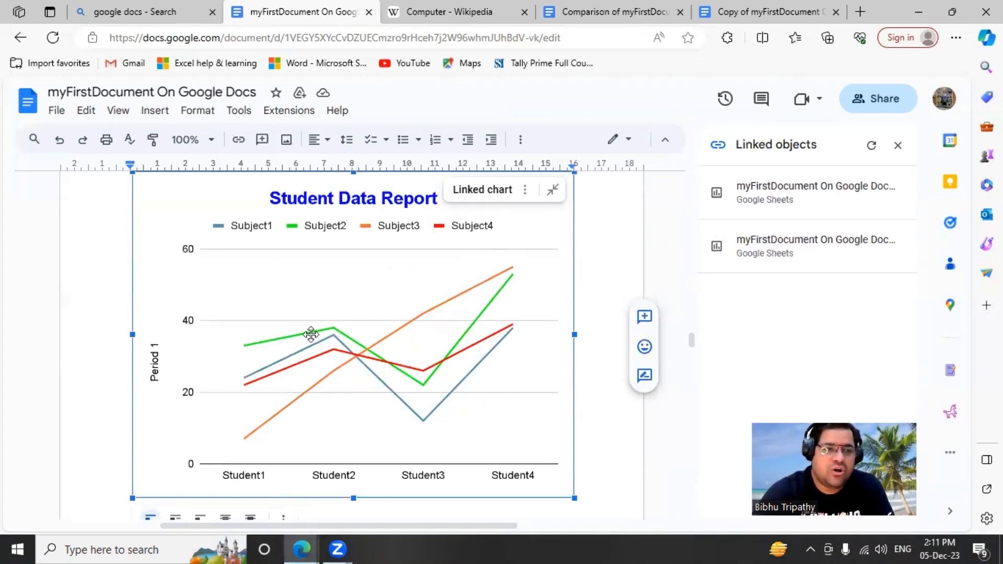
Open the source spreadsheet of the Student Data Report chart, compare it with the document's chart, and close the spreadsheet.
{"action": "left_click", "coordinate": [525, 191]}
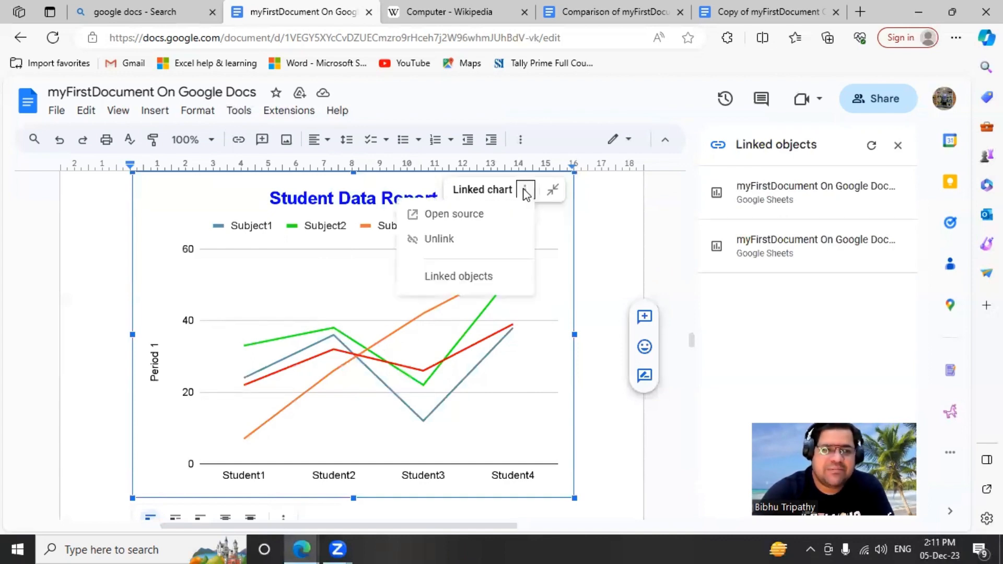
{"action": "left_click", "coordinate": [477, 216]}
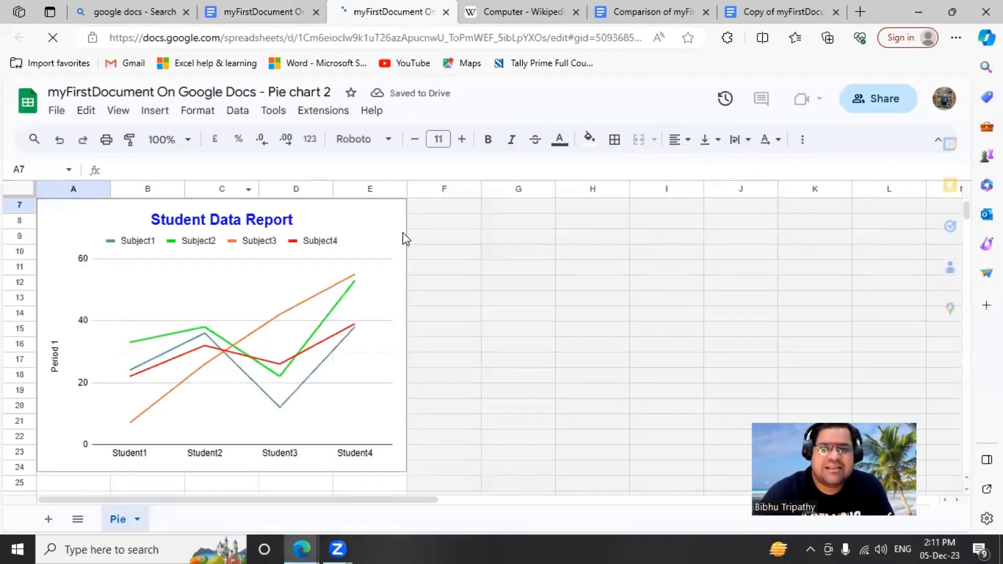
{"action": "left_click", "coordinate": [262, 20]}
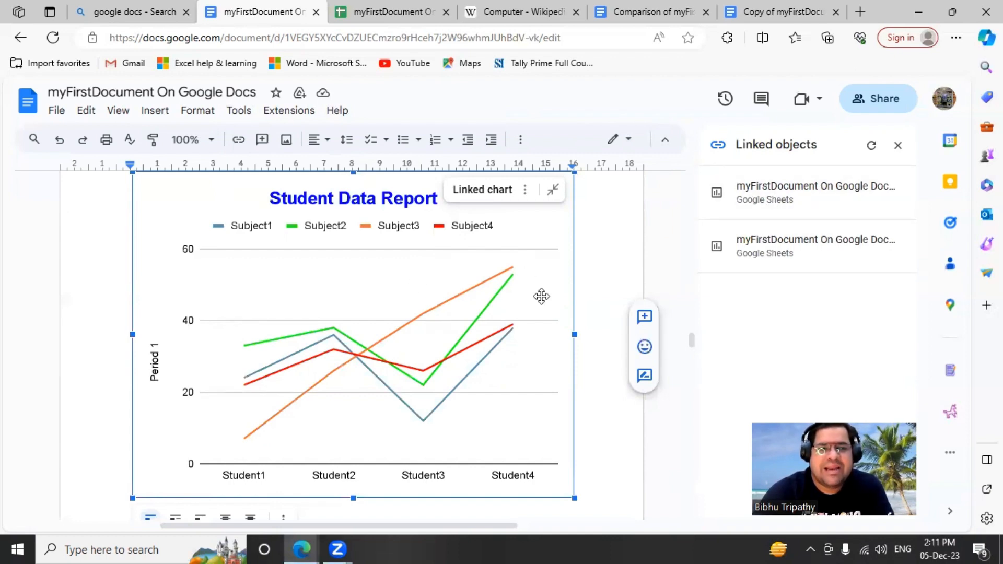
{"action": "left_click", "coordinate": [239, 111]}
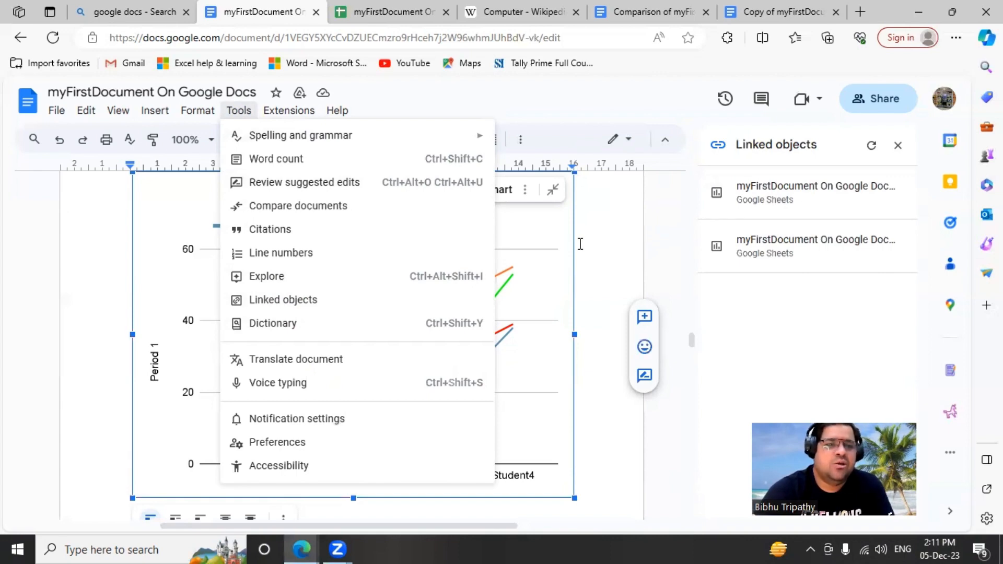
{"action": "left_click", "coordinate": [611, 270]}
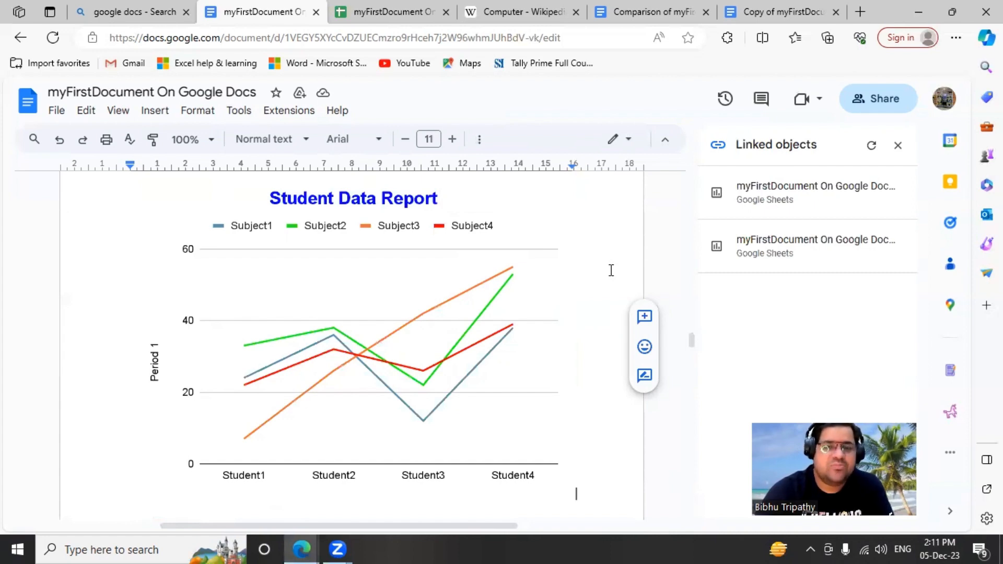
{"action": "left_click", "coordinate": [475, 288]}
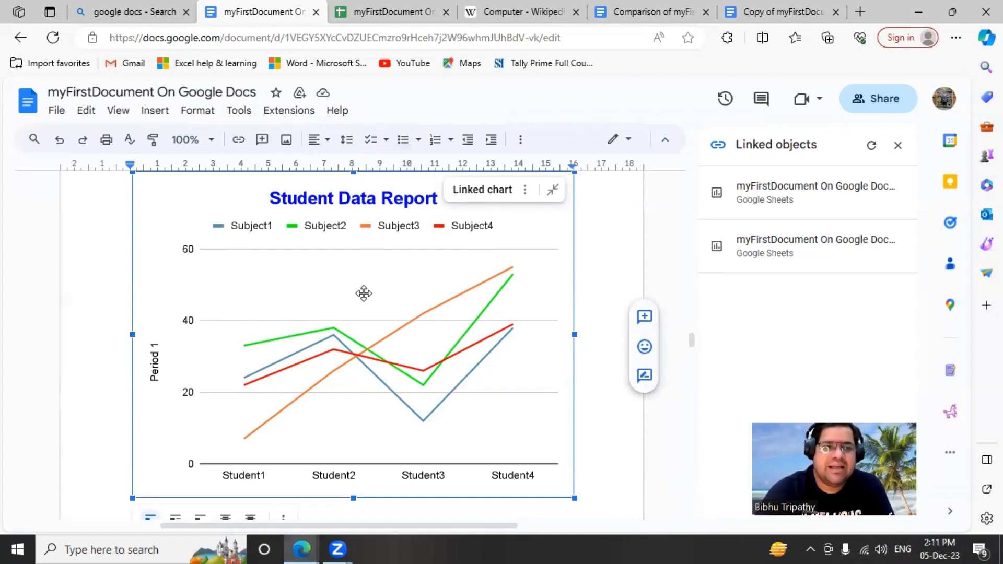
{"action": "left_click", "coordinate": [397, 13]}
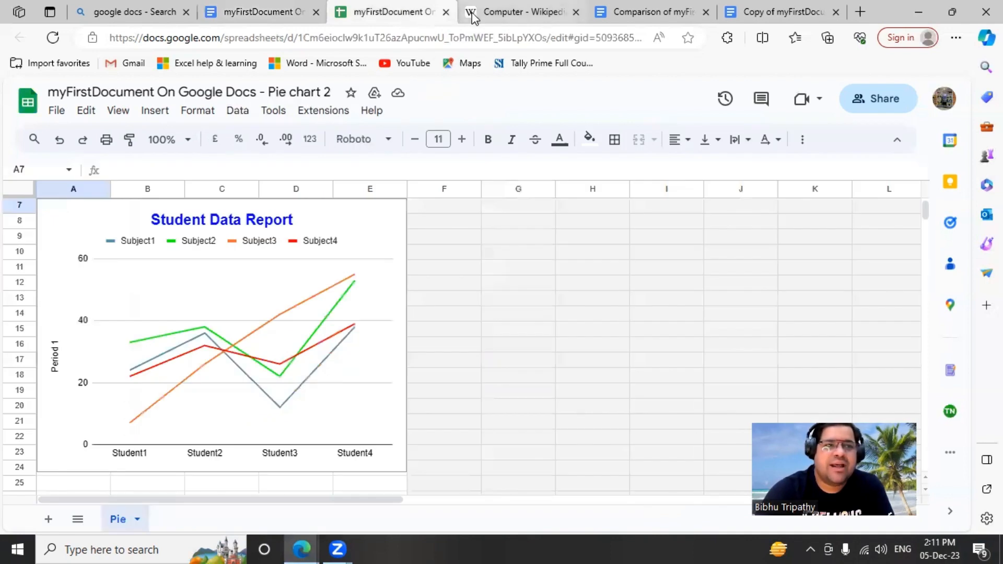
{"action": "left_click", "coordinate": [445, 13]}
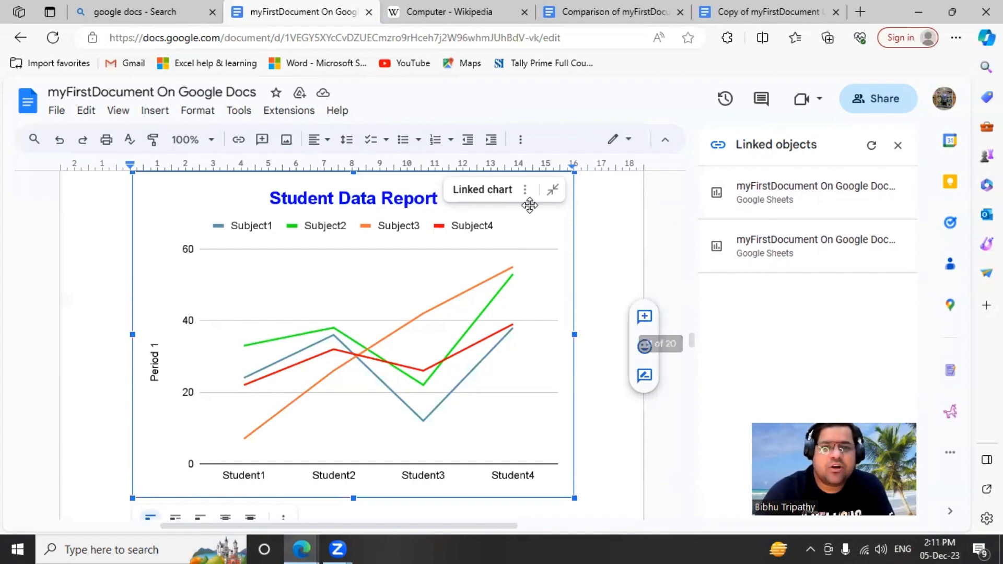
Jump to the linked Area wise population chart, open its source spreadsheet, and return to look over both charts in the document.
{"action": "left_click", "coordinate": [791, 256]}
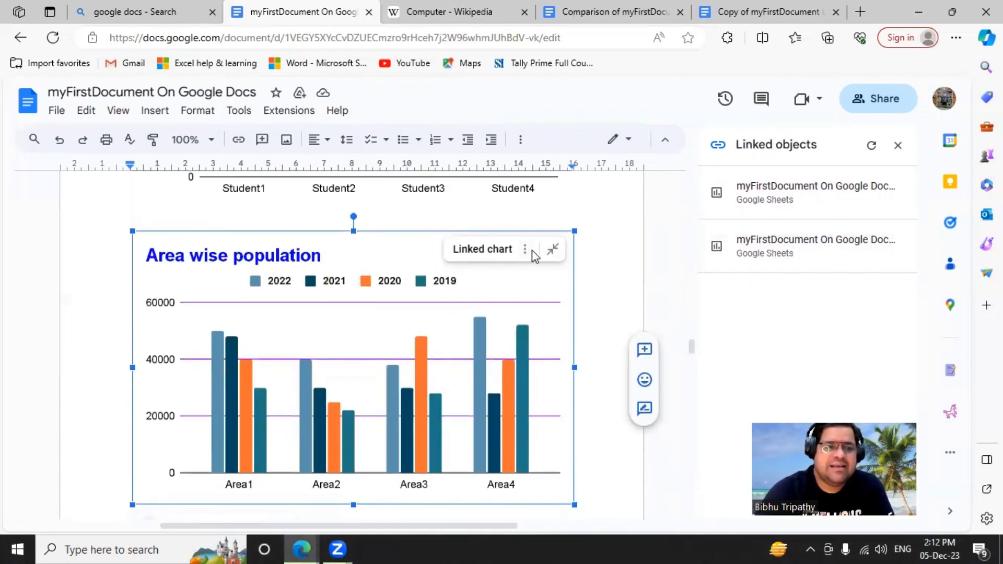
{"action": "left_click", "coordinate": [525, 249]}
{"action": "left_click", "coordinate": [486, 273]}
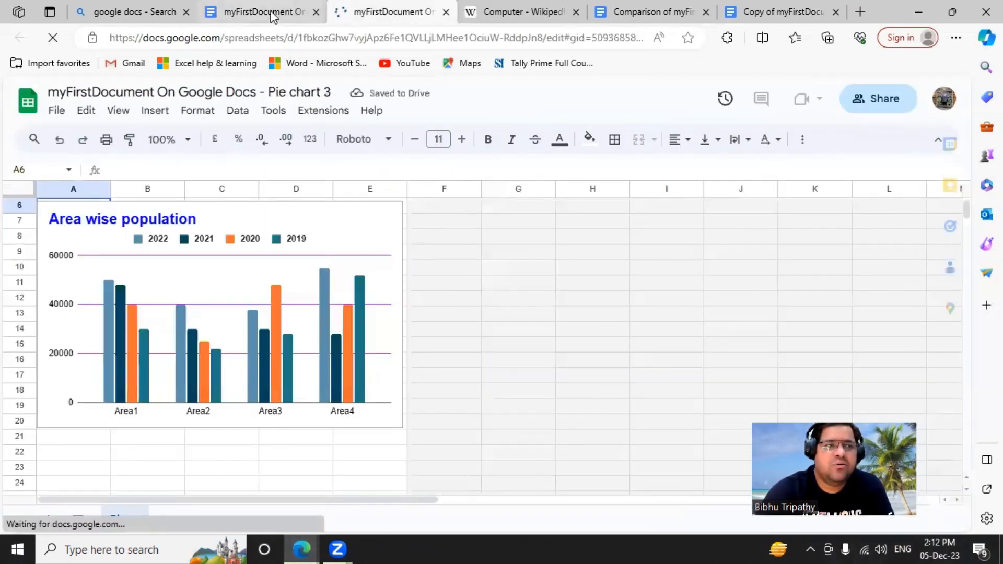
{"action": "left_click", "coordinate": [269, 12]}
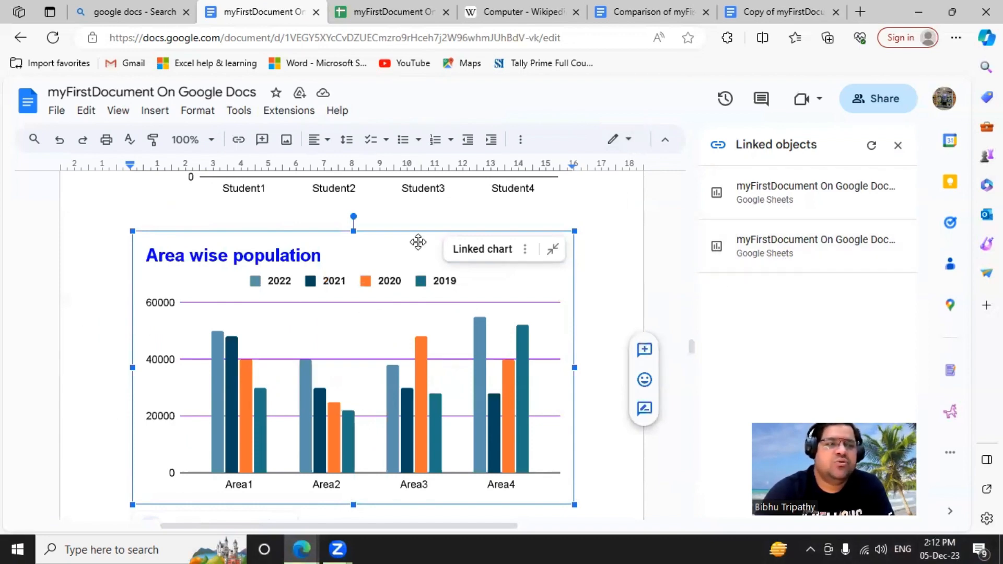
{"action": "scroll", "coordinate": [392, 268], "scroll_direction": "down", "scroll_amount": 7}
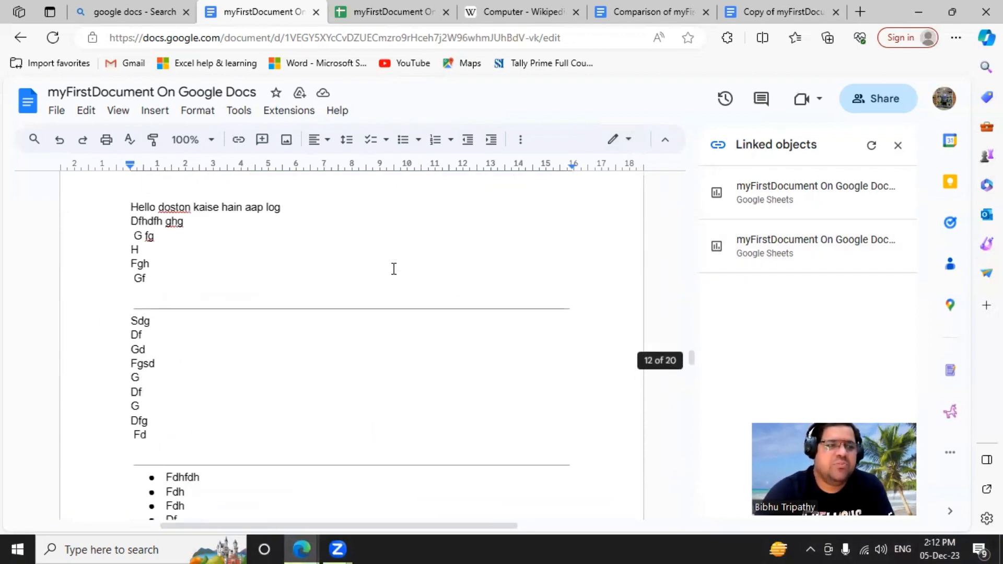
{"action": "scroll", "coordinate": [392, 269], "scroll_direction": "up", "scroll_amount": 13}
{"action": "scroll", "coordinate": [402, 262], "scroll_direction": "down", "scroll_amount": 9}
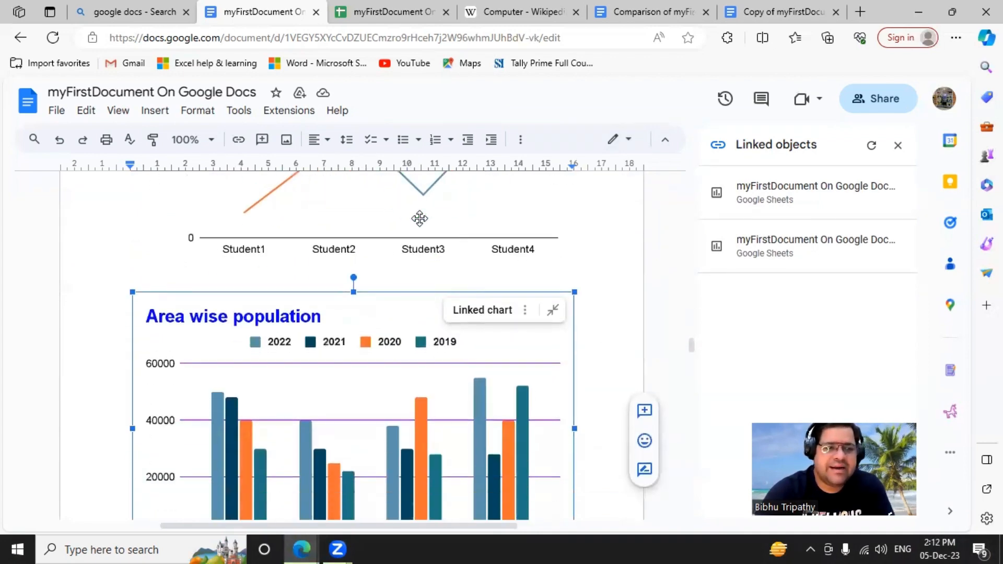
{"action": "scroll", "coordinate": [433, 209], "scroll_direction": "up", "scroll_amount": 4}
Close the linked objects list and the citations pane beside the document.
{"action": "left_click", "coordinate": [239, 110]}
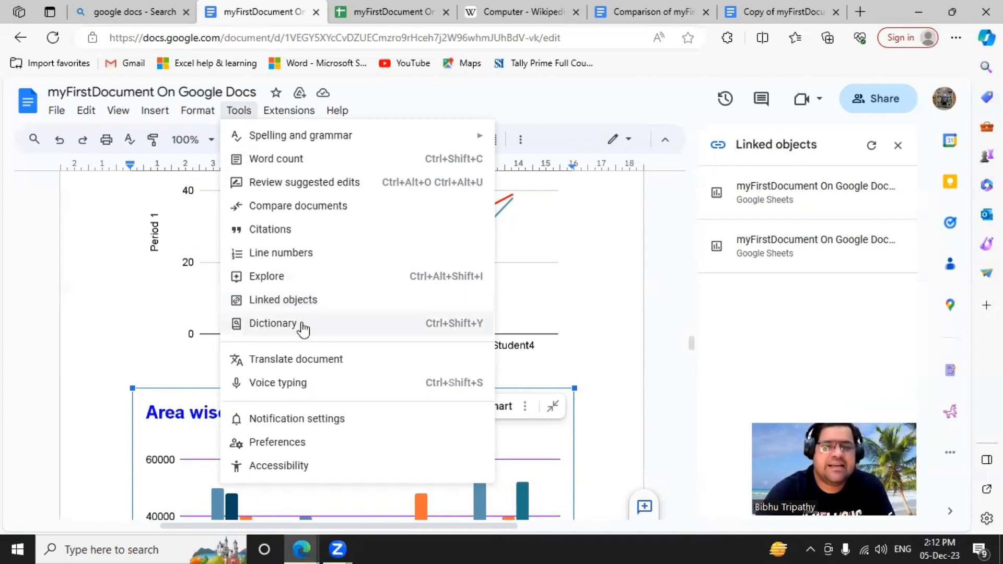
{"action": "left_click", "coordinate": [898, 145]}
{"action": "left_click", "coordinate": [898, 146]}
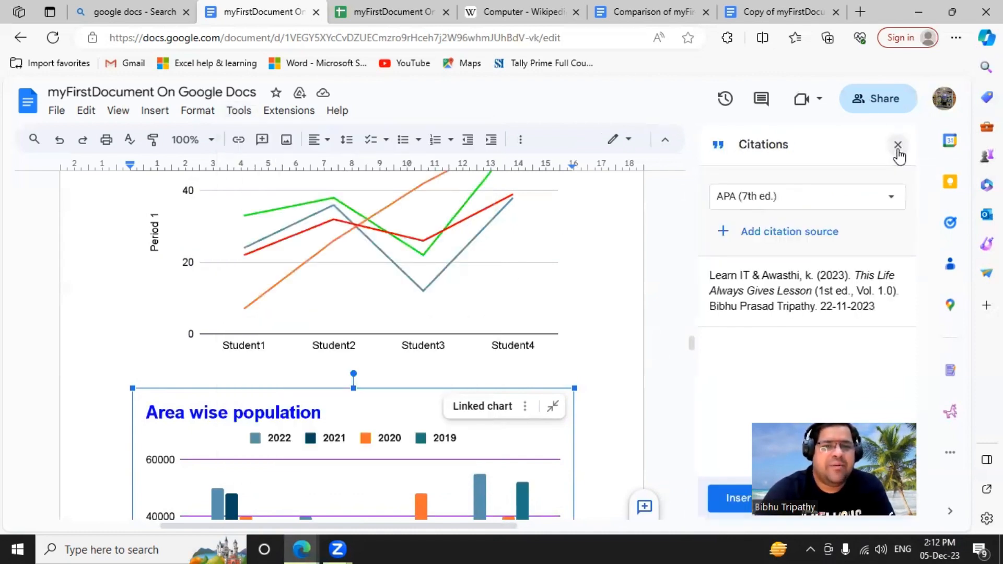
{"action": "left_click", "coordinate": [897, 144]}
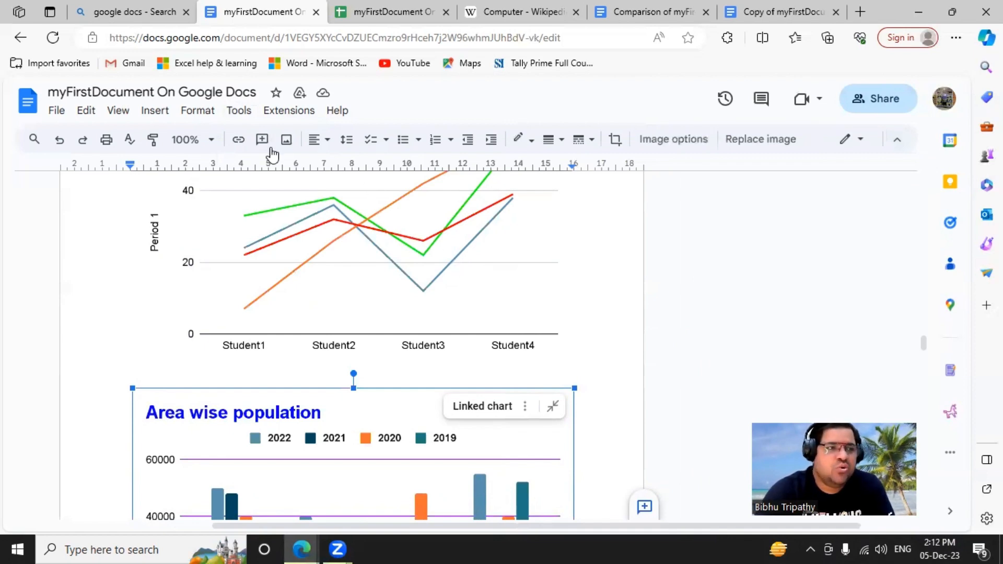
Look up the word "running" in the document's Dictionary.
{"action": "scroll", "coordinate": [350, 266], "scroll_direction": "up", "scroll_amount": 15}
{"action": "scroll", "coordinate": [354, 266], "scroll_direction": "up", "scroll_amount": 15}
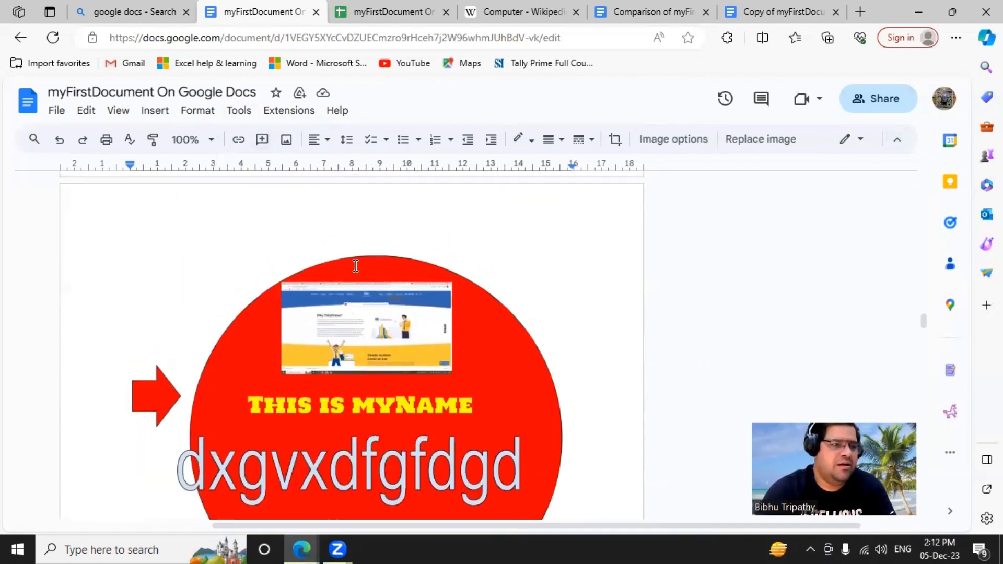
{"action": "scroll", "coordinate": [353, 266], "scroll_direction": "up", "scroll_amount": 15}
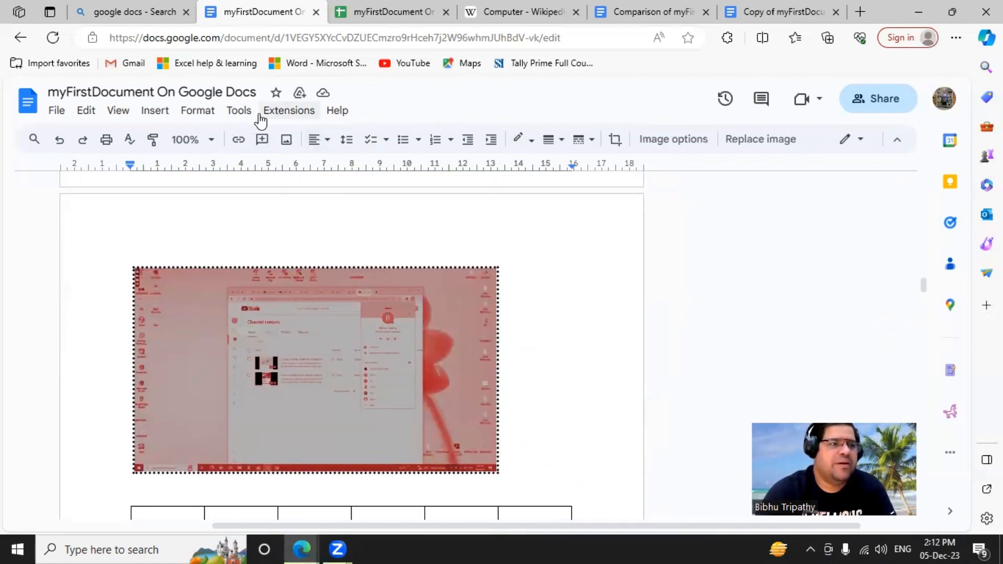
{"action": "left_click", "coordinate": [239, 110]}
{"action": "left_click", "coordinate": [329, 322]}
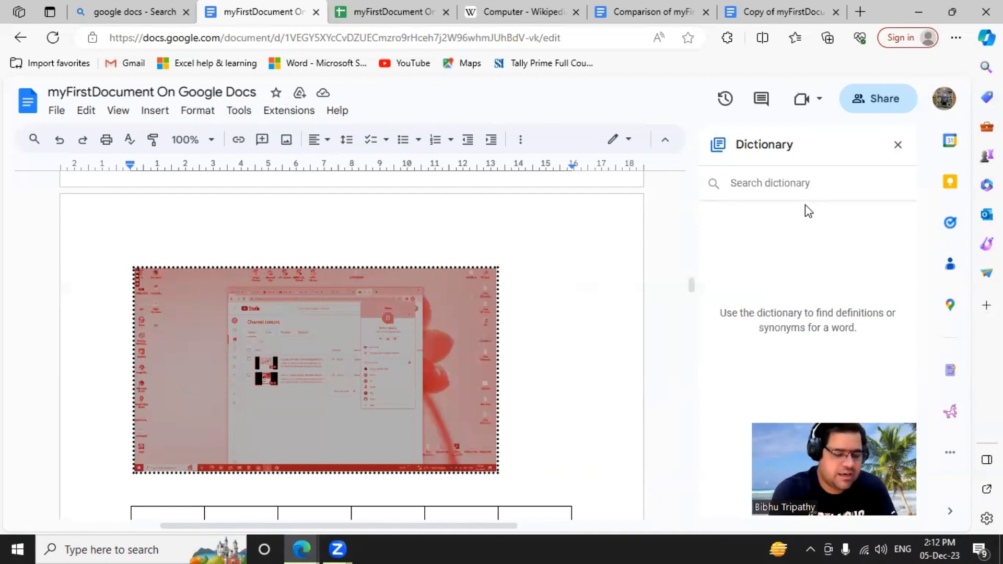
{"action": "type", "text": "running"}
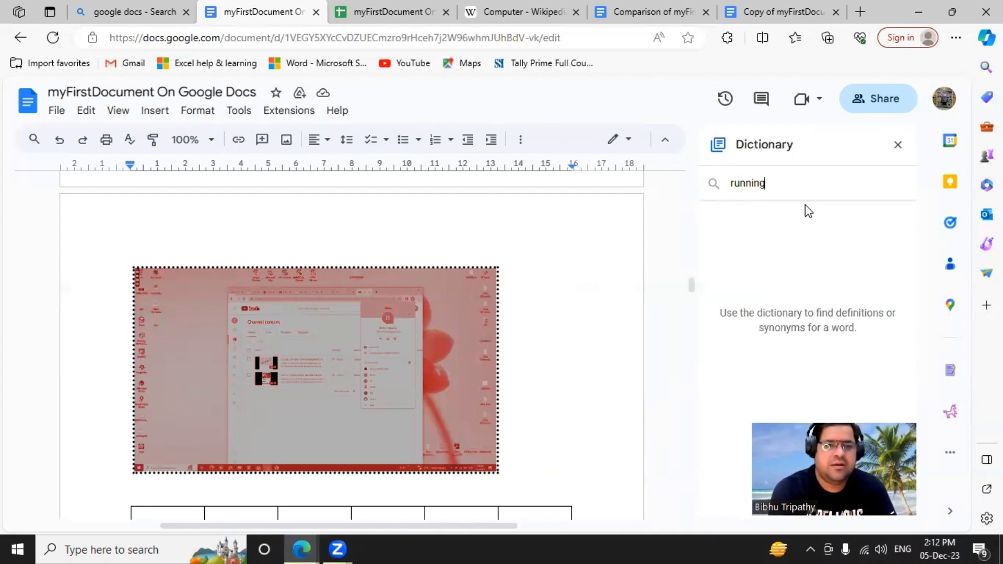
{"action": "key", "text": "Return"}
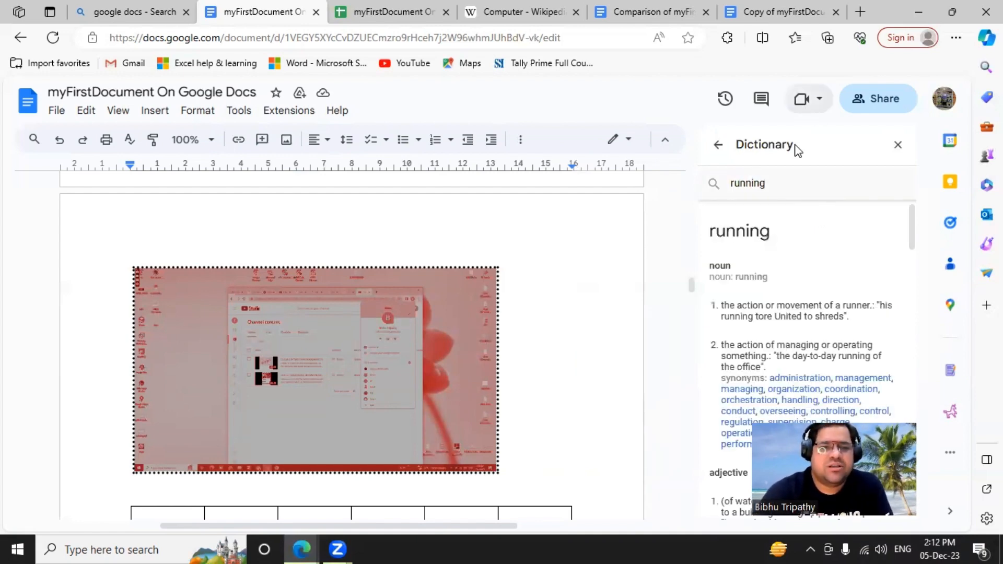
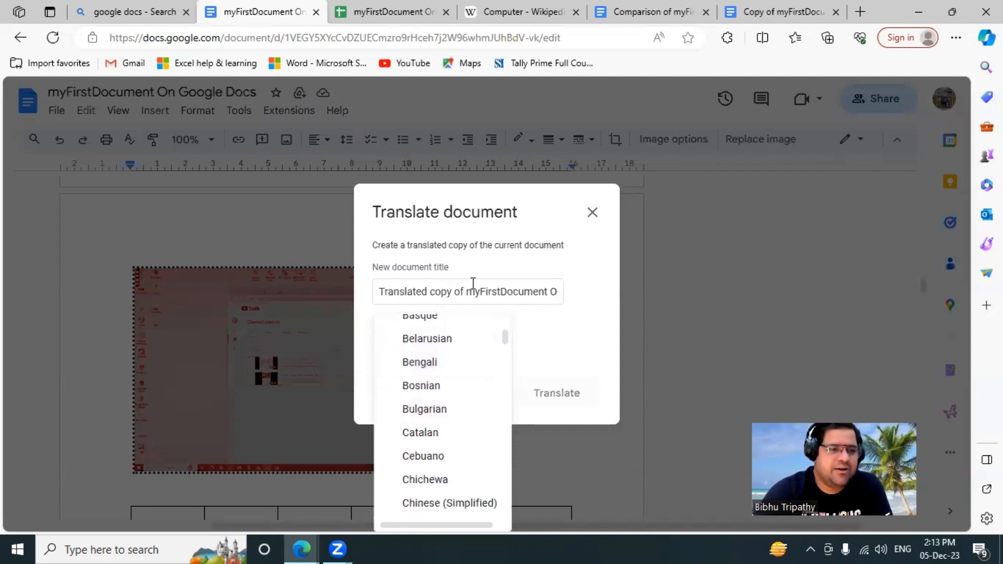
Create a translated copy of the document in Hindi, keeping the suggested title.
{"action": "scroll", "coordinate": [458, 391], "scroll_direction": "down", "scroll_amount": 1}
{"action": "scroll", "coordinate": [458, 391], "scroll_direction": "down", "scroll_amount": 6}
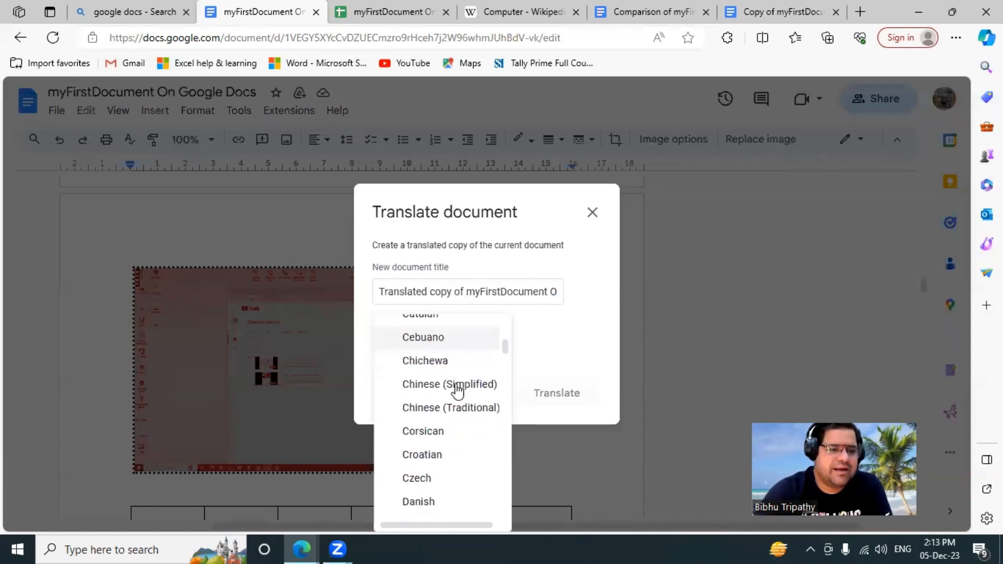
{"action": "scroll", "coordinate": [457, 403], "scroll_direction": "down", "scroll_amount": 8}
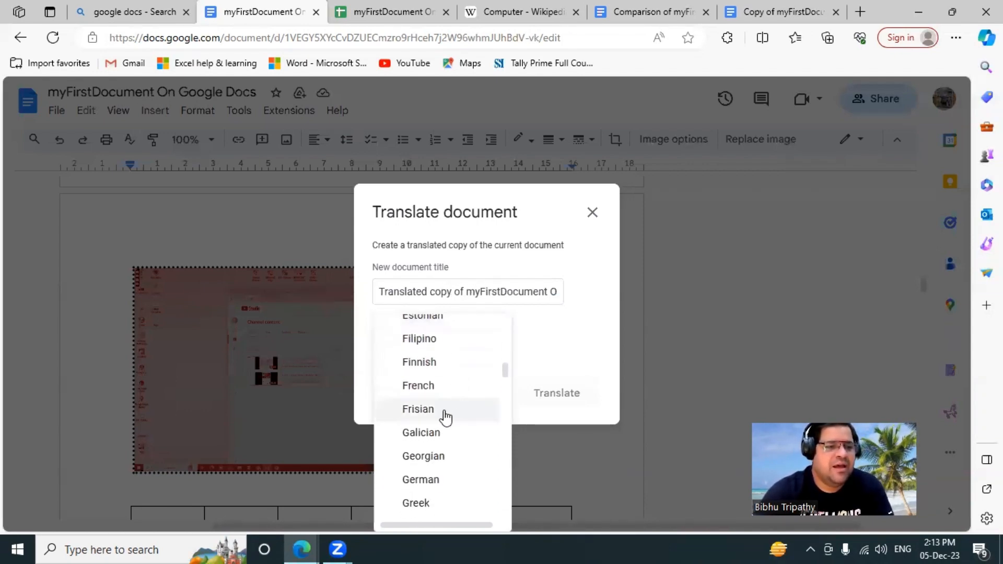
{"action": "scroll", "coordinate": [432, 434], "scroll_direction": "down", "scroll_amount": 5}
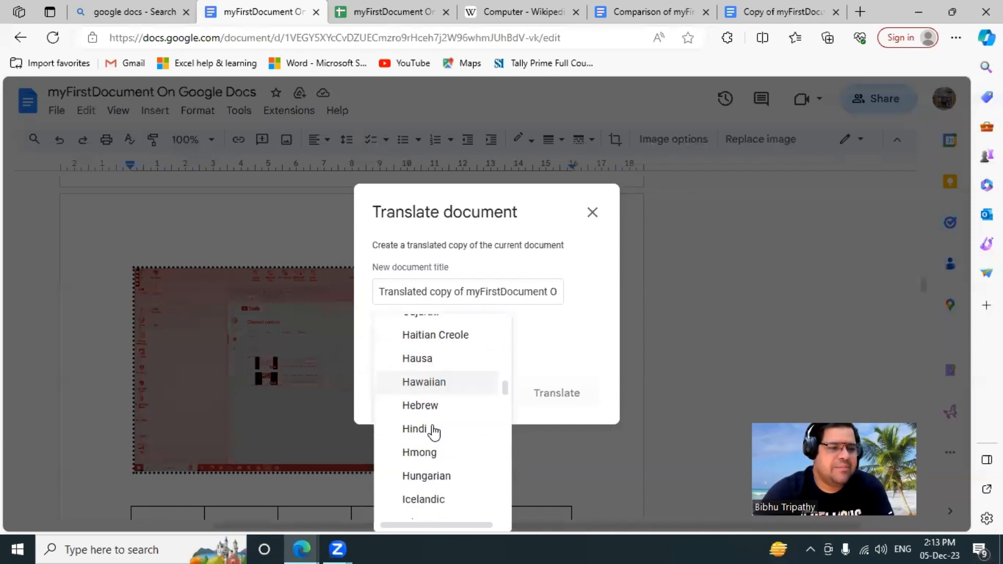
{"action": "left_click", "coordinate": [436, 375]}
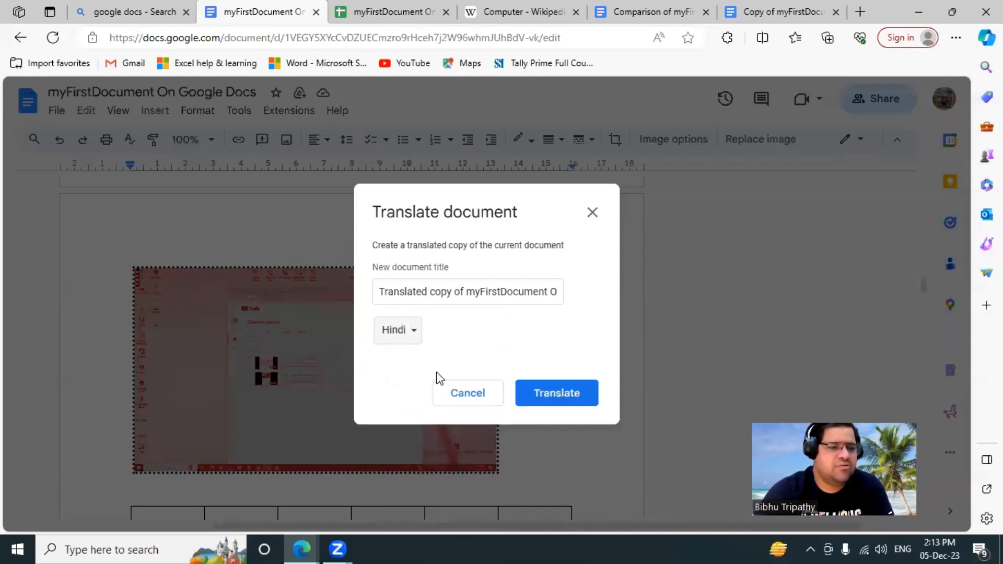
{"action": "left_click", "coordinate": [553, 392]}
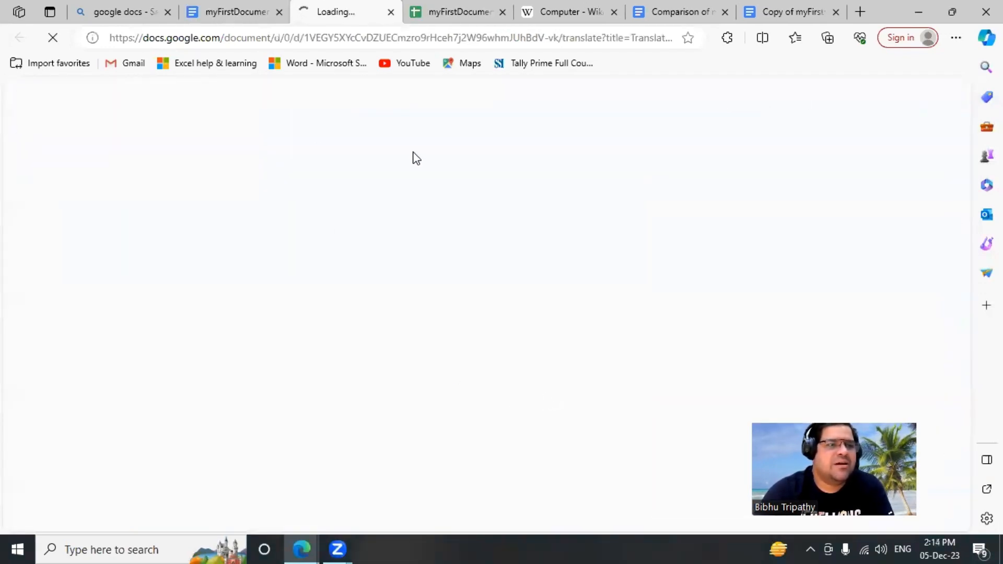
Look through the chapters in the original document and its Hindi copy to compare the translation, and return to the original.
{"action": "left_click", "coordinate": [213, 11]}
{"action": "scroll", "coordinate": [408, 226], "scroll_direction": "up", "scroll_amount": 10}
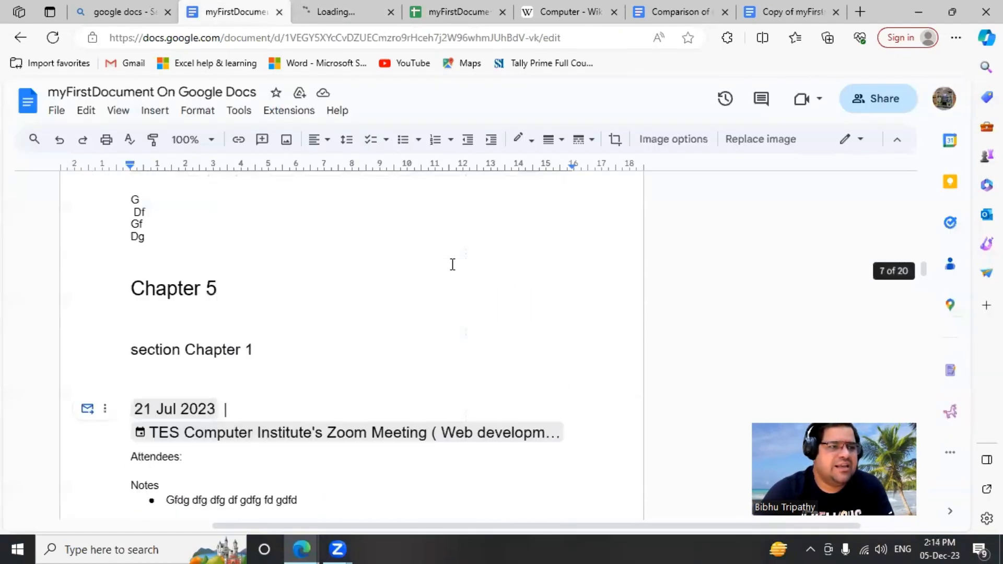
{"action": "scroll", "coordinate": [453, 264], "scroll_direction": "up", "scroll_amount": 15}
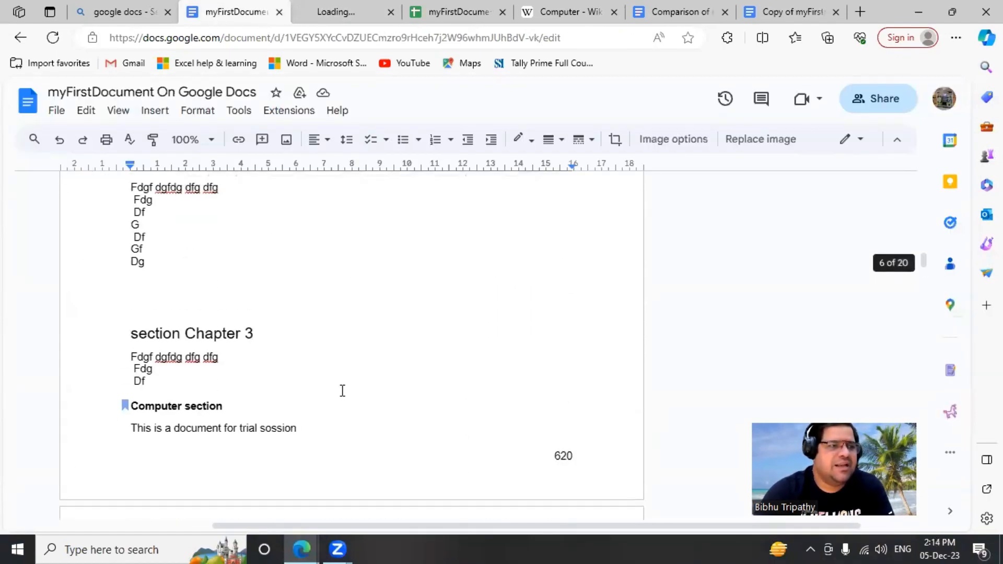
{"action": "left_click", "coordinate": [336, 11]}
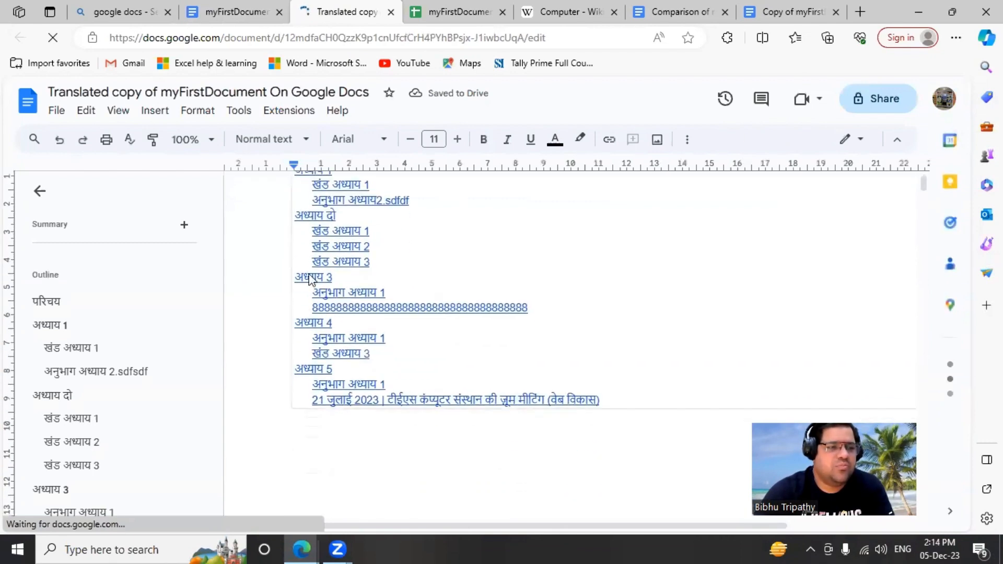
{"action": "scroll", "coordinate": [335, 278], "scroll_direction": "down", "scroll_amount": 10}
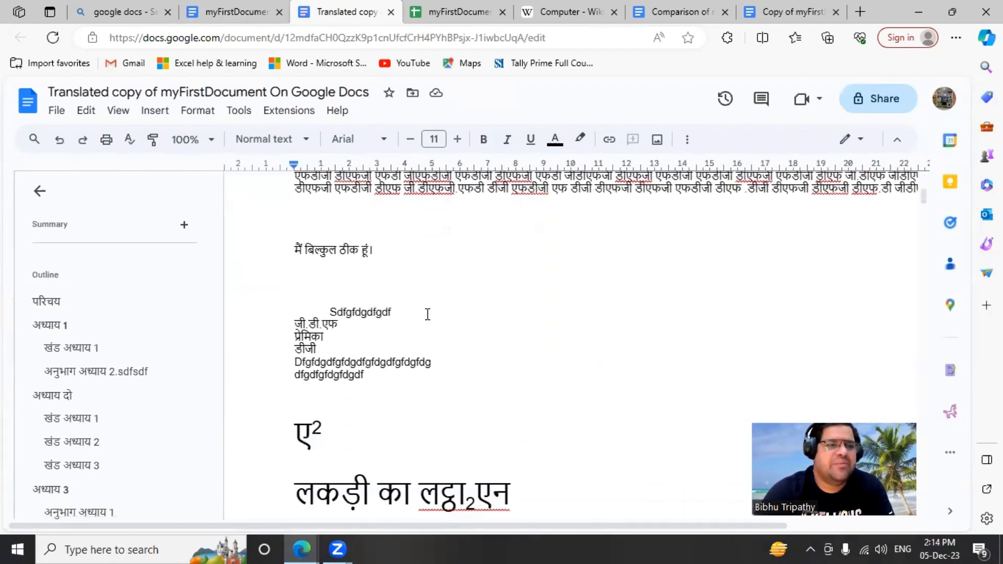
{"action": "scroll", "coordinate": [427, 314], "scroll_direction": "down", "scroll_amount": 15}
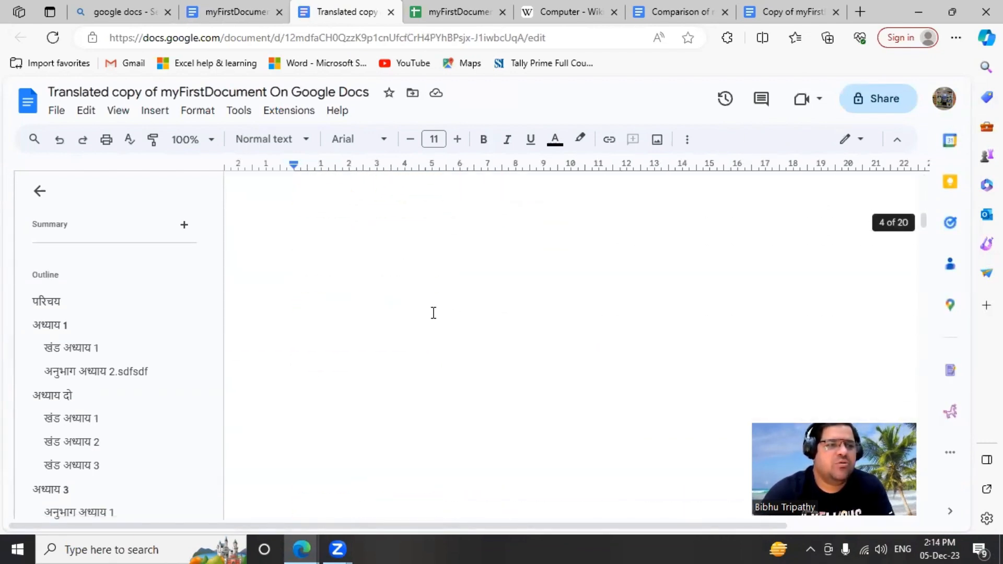
{"action": "scroll", "coordinate": [434, 313], "scroll_direction": "down", "scroll_amount": 15}
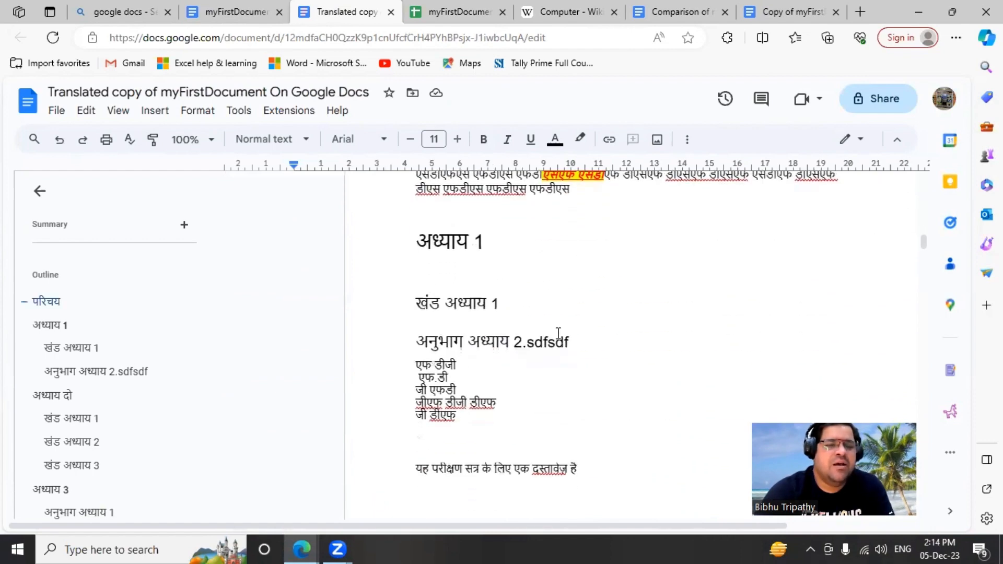
{"action": "scroll", "coordinate": [560, 339], "scroll_direction": "down", "scroll_amount": 15}
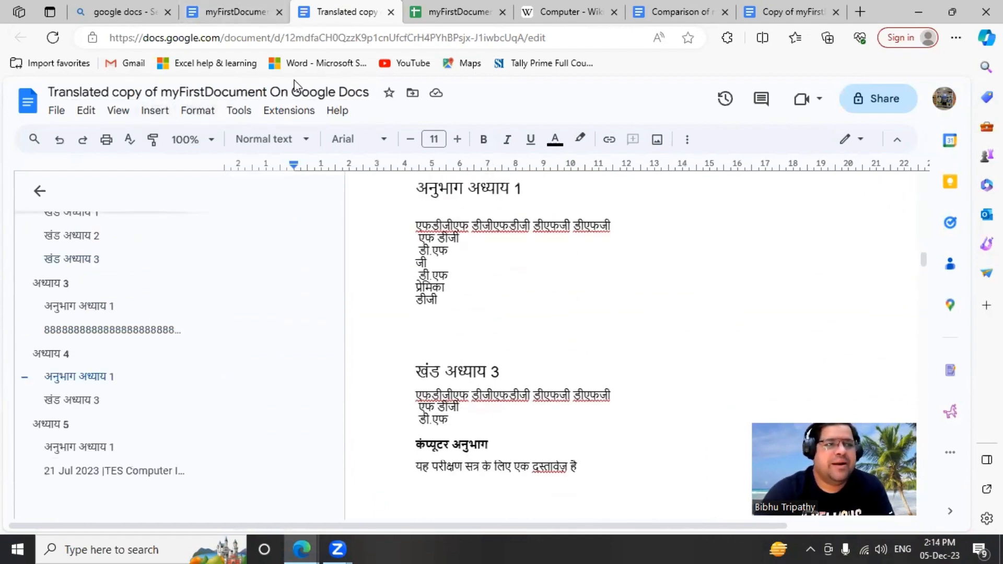
{"action": "left_click", "coordinate": [238, 16]}
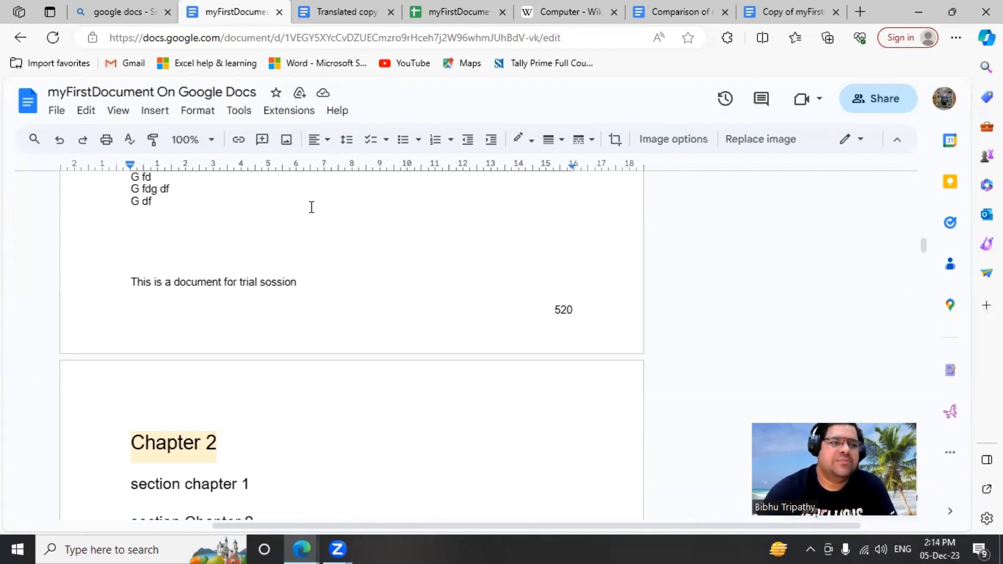
Dictate a paragraph starting "Very good morning. How are you?" with voice typing on a new line below "G df", allowing microphone access.
{"action": "left_click", "coordinate": [239, 111]}
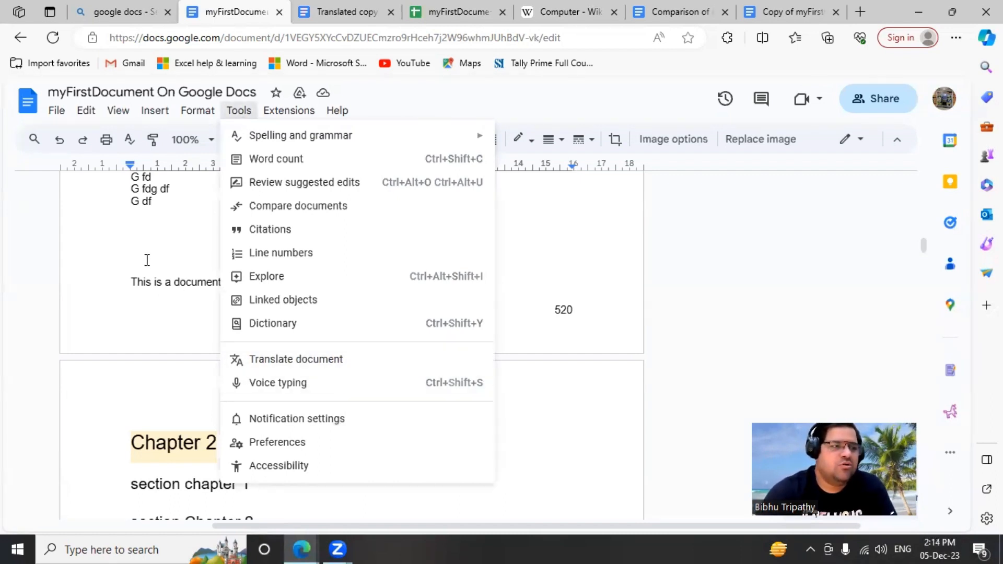
{"action": "left_click", "coordinate": [149, 224]}
{"action": "left_click", "coordinate": [147, 217]}
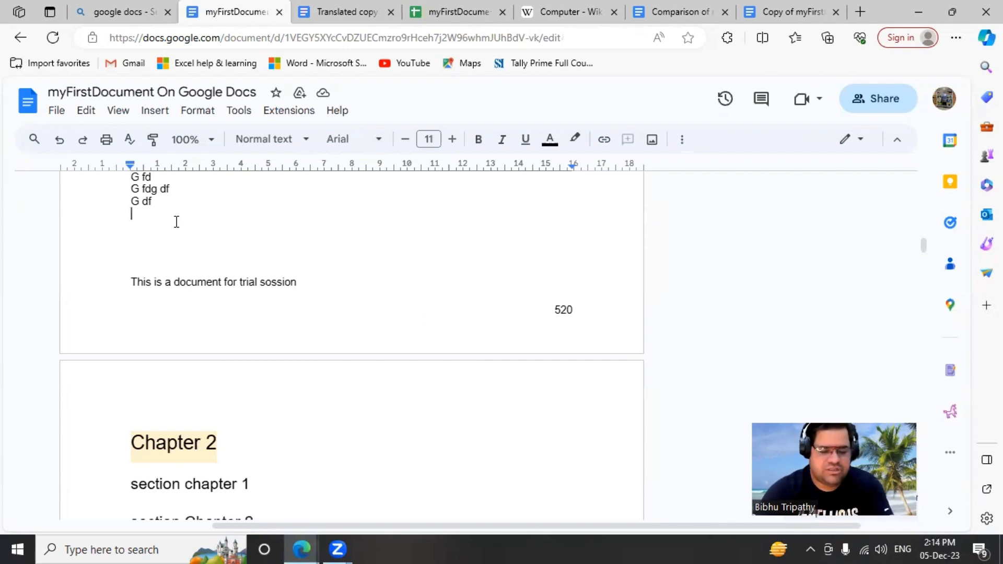
{"action": "key", "text": "Return"}
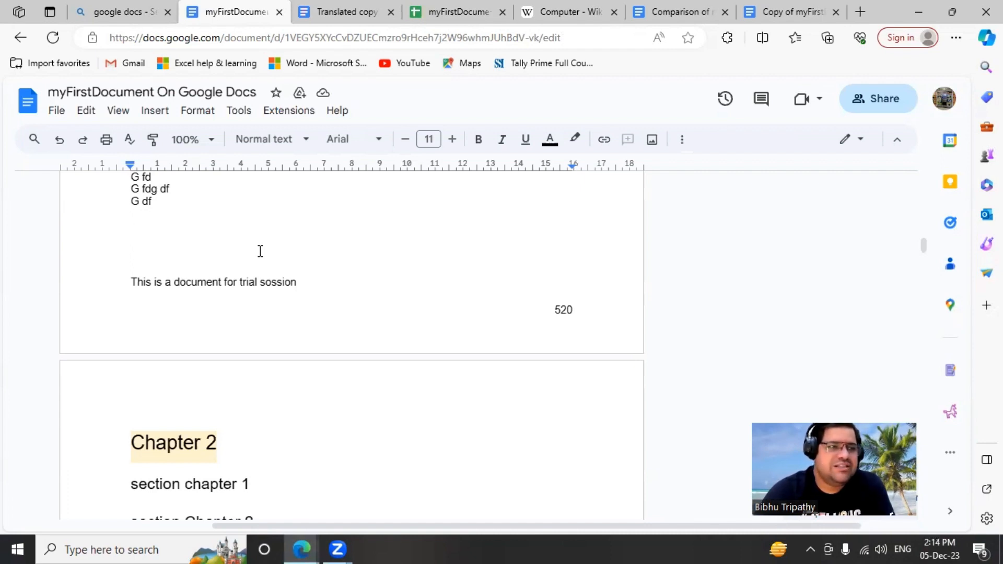
{"action": "left_click", "coordinate": [239, 111]}
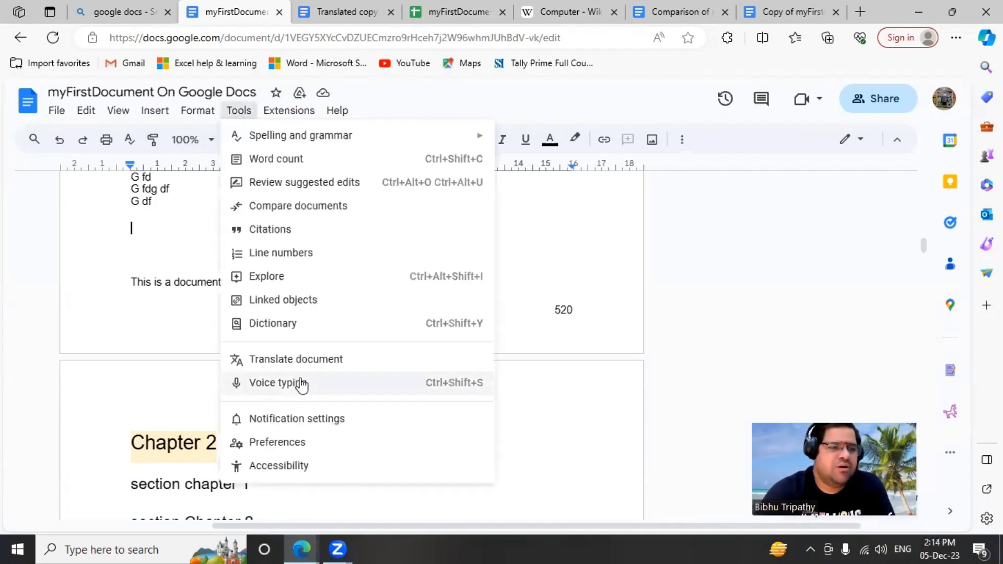
{"action": "left_click", "coordinate": [449, 393]}
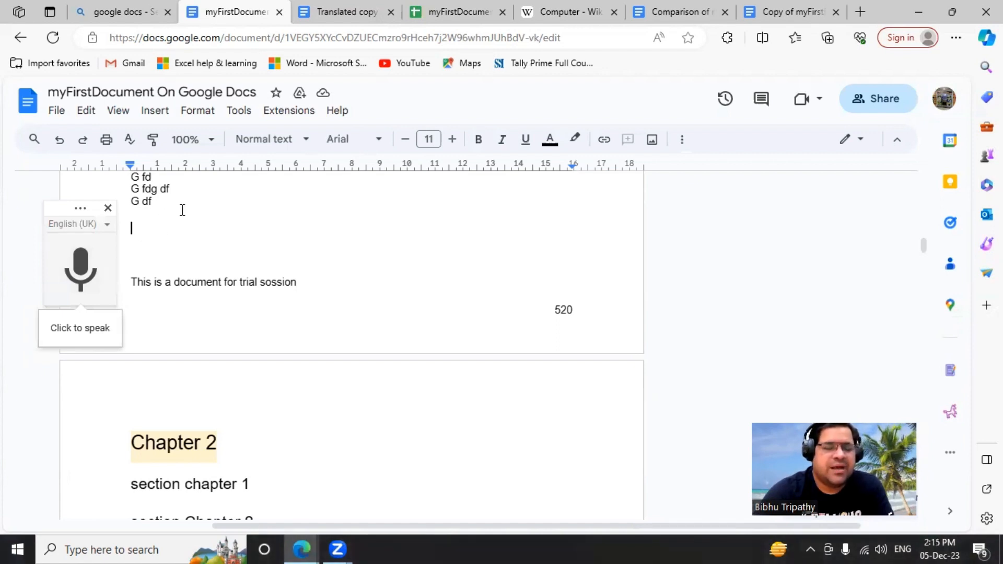
{"action": "left_click", "coordinate": [82, 267]}
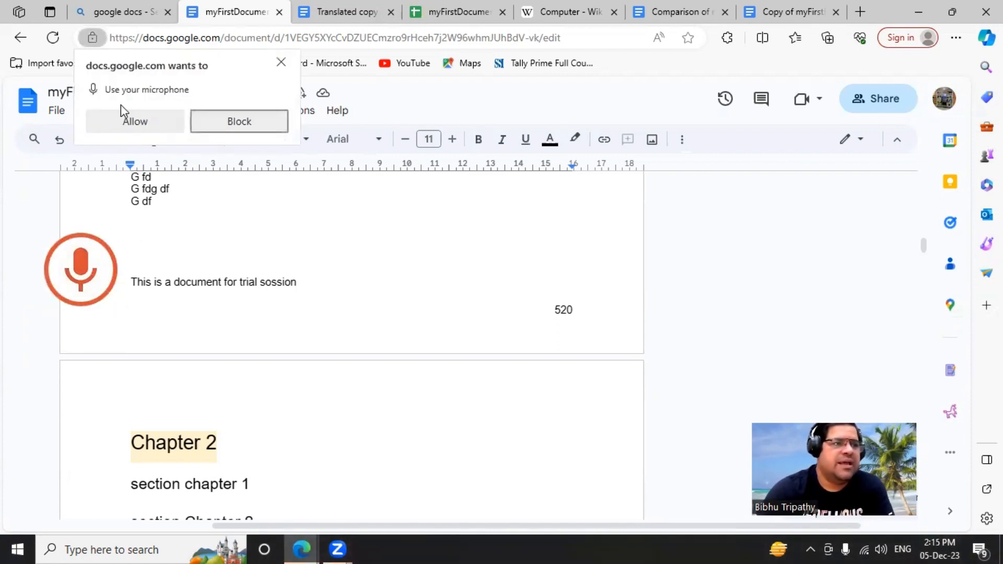
{"action": "left_click", "coordinate": [141, 126]}
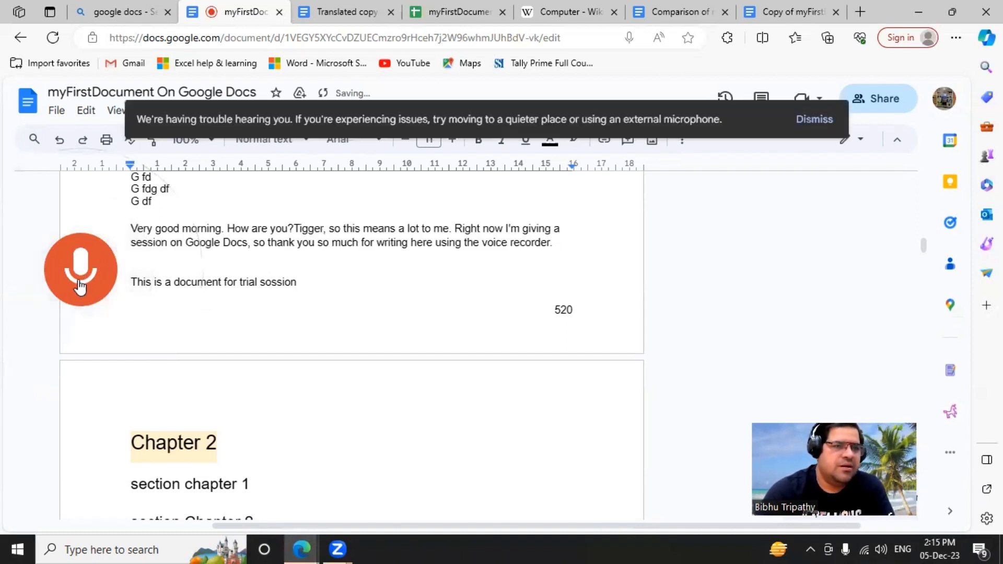
{"action": "left_click", "coordinate": [80, 286]}
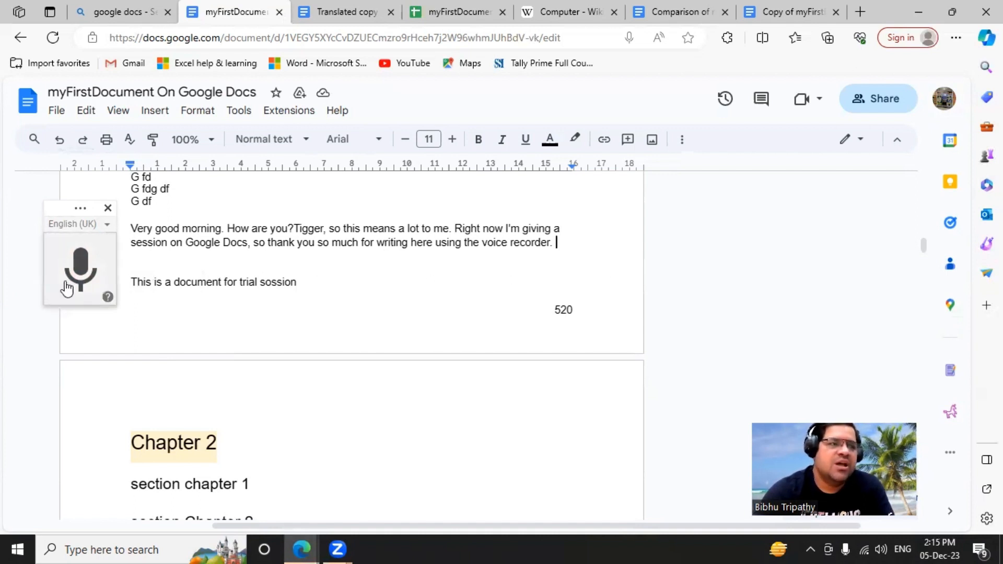
Look through the languages available for voice typing and close the voice typing tool.
{"action": "left_click", "coordinate": [108, 225]}
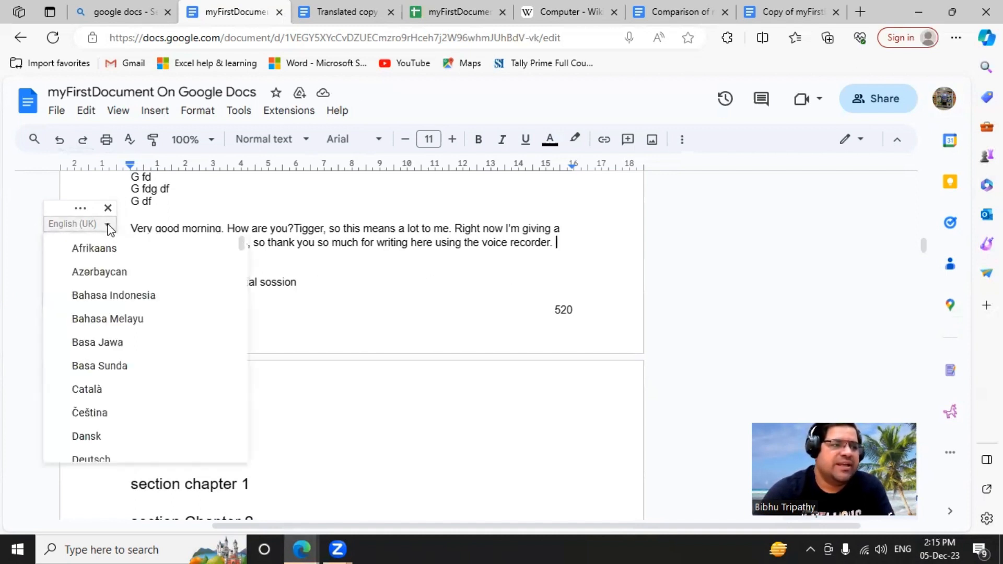
{"action": "scroll", "coordinate": [99, 366], "scroll_direction": "down", "scroll_amount": 5}
{"action": "scroll", "coordinate": [96, 400], "scroll_direction": "down", "scroll_amount": 10}
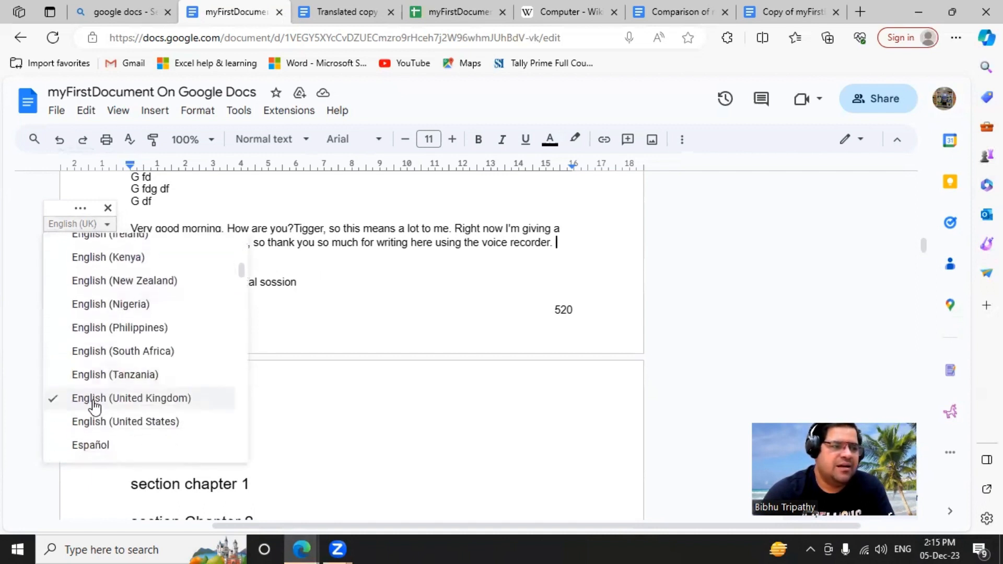
{"action": "scroll", "coordinate": [93, 427], "scroll_direction": "down", "scroll_amount": 5}
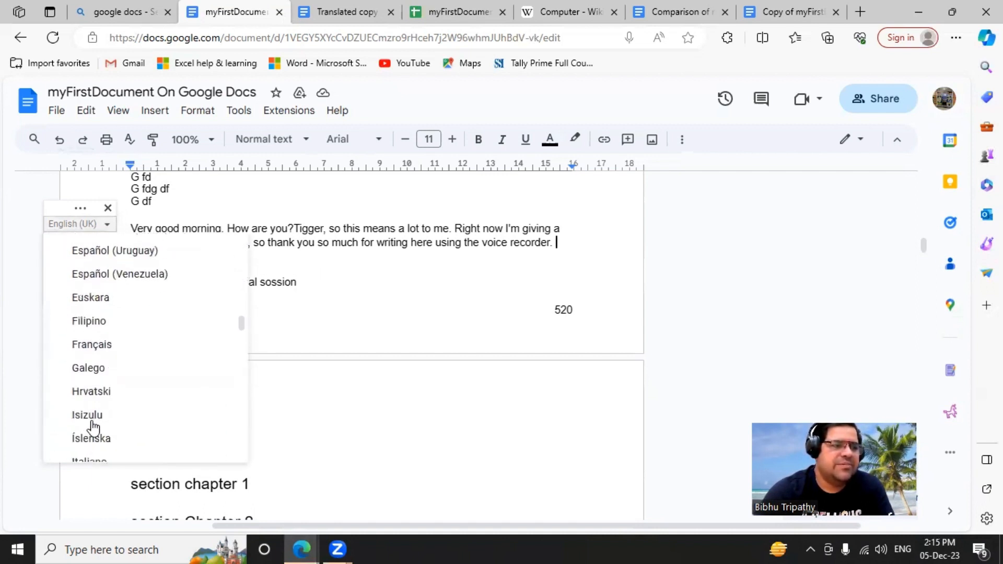
{"action": "scroll", "coordinate": [93, 391], "scroll_direction": "up", "scroll_amount": 1}
{"action": "scroll", "coordinate": [93, 393], "scroll_direction": "up", "scroll_amount": 2}
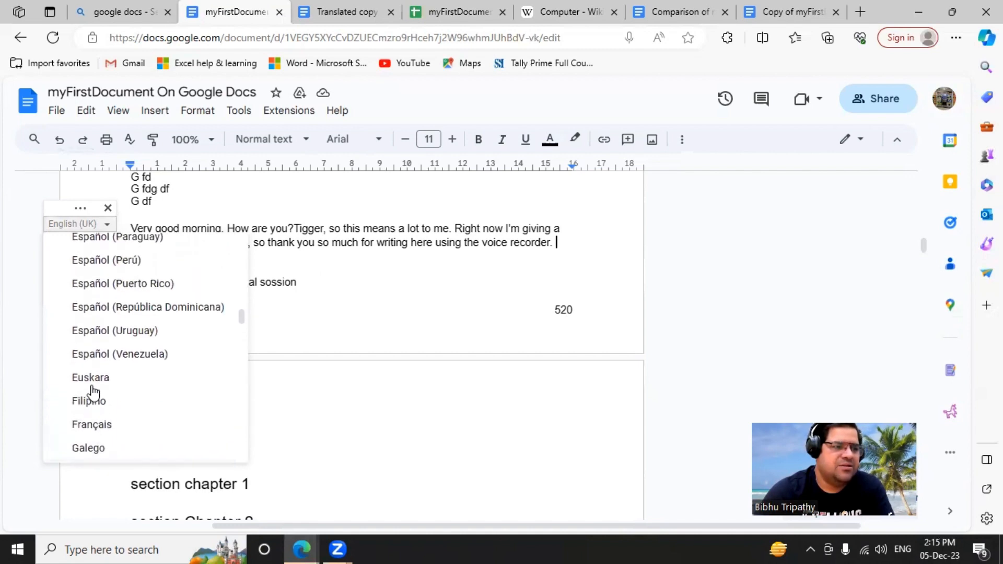
{"action": "scroll", "coordinate": [98, 416], "scroll_direction": "down", "scroll_amount": 4}
{"action": "scroll", "coordinate": [105, 402], "scroll_direction": "down", "scroll_amount": 5}
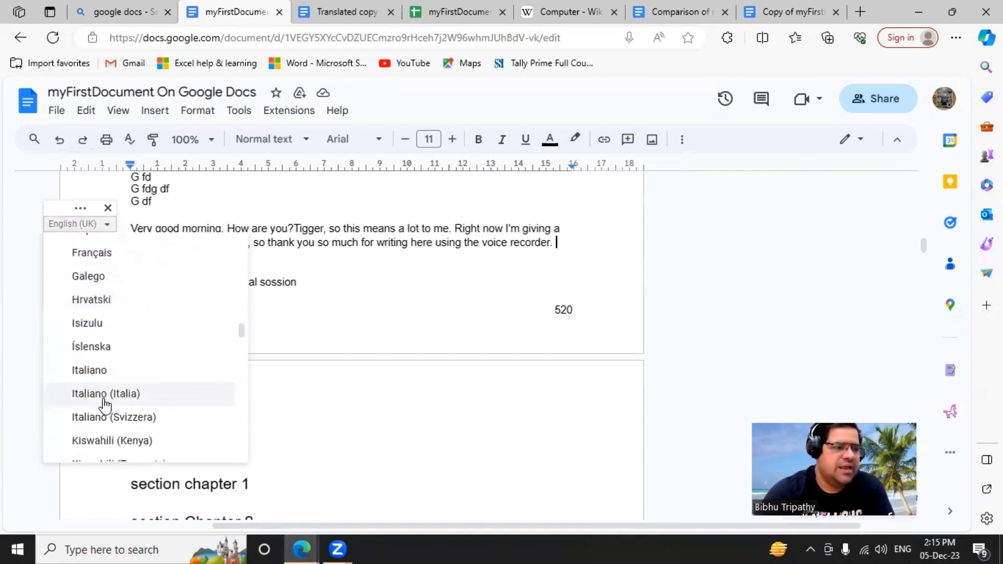
{"action": "scroll", "coordinate": [103, 391], "scroll_direction": "up", "scroll_amount": 4}
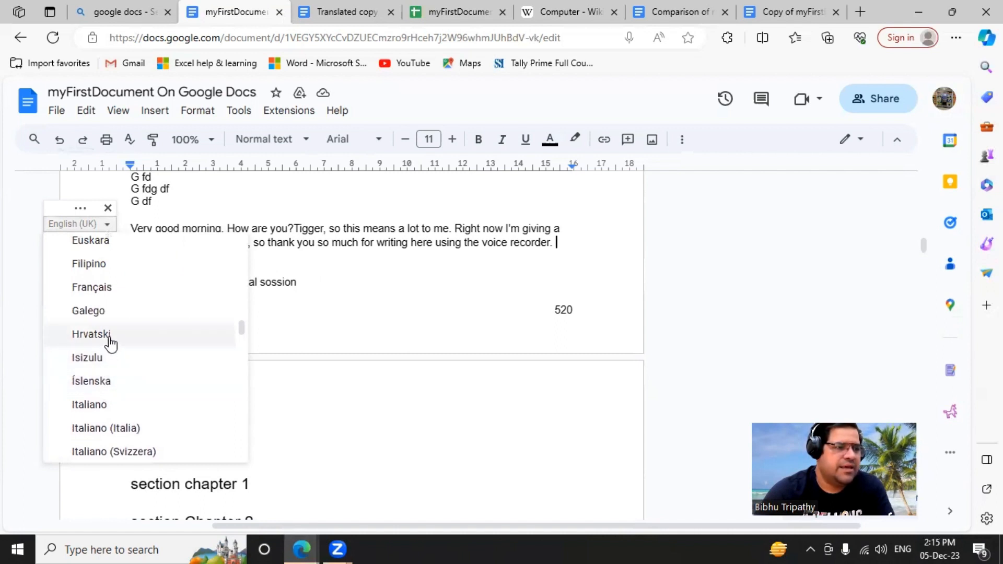
{"action": "scroll", "coordinate": [110, 343], "scroll_direction": "up", "scroll_amount": 12}
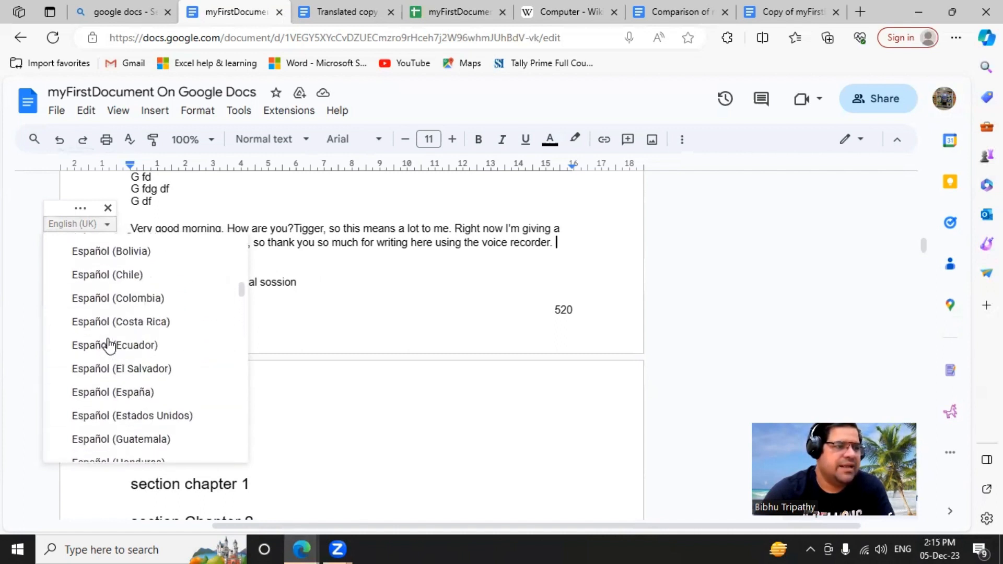
{"action": "scroll", "coordinate": [109, 345], "scroll_direction": "up", "scroll_amount": 1}
{"action": "scroll", "coordinate": [109, 349], "scroll_direction": "down", "scroll_amount": 16}
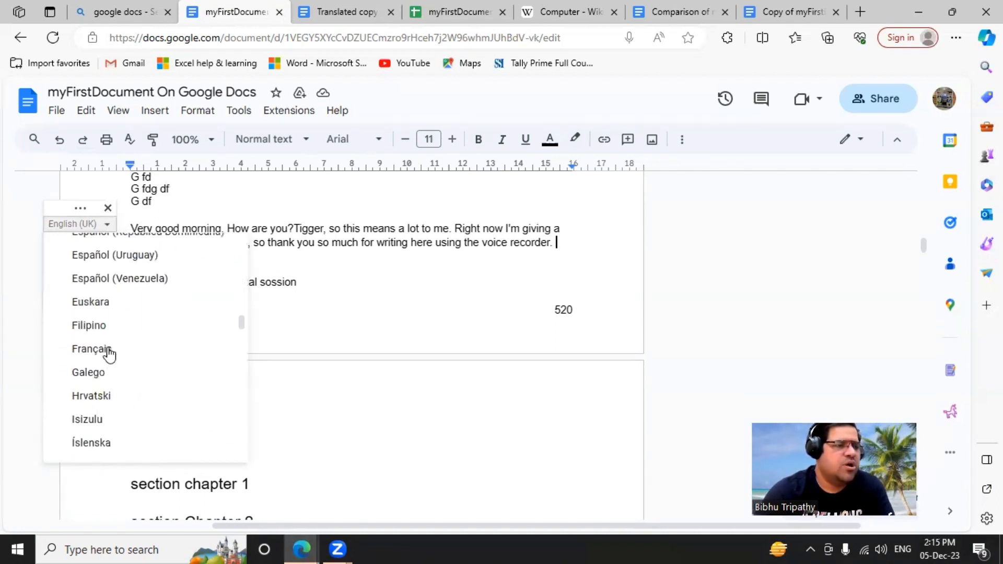
{"action": "scroll", "coordinate": [130, 371], "scroll_direction": "down", "scroll_amount": 4}
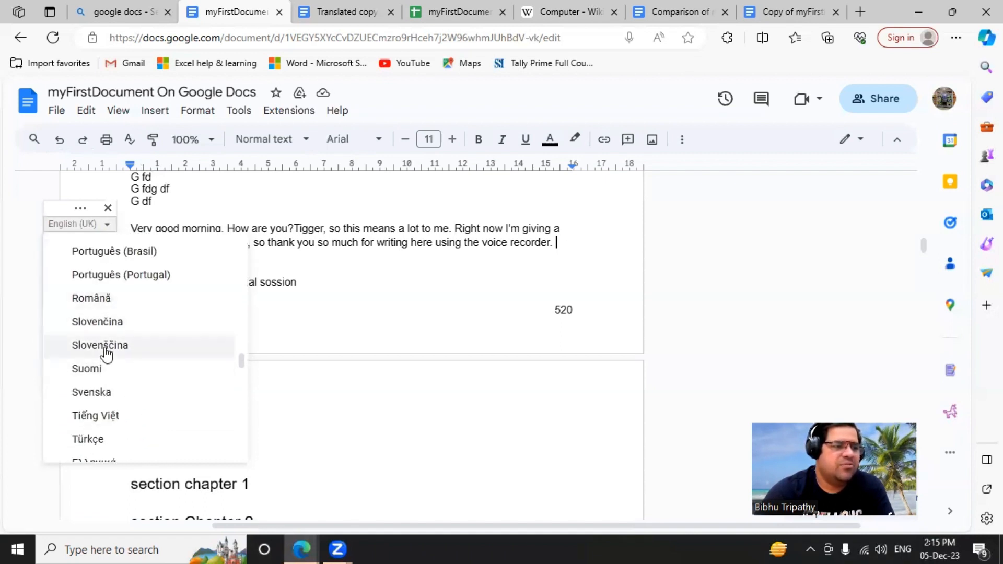
{"action": "left_click", "coordinate": [107, 223]}
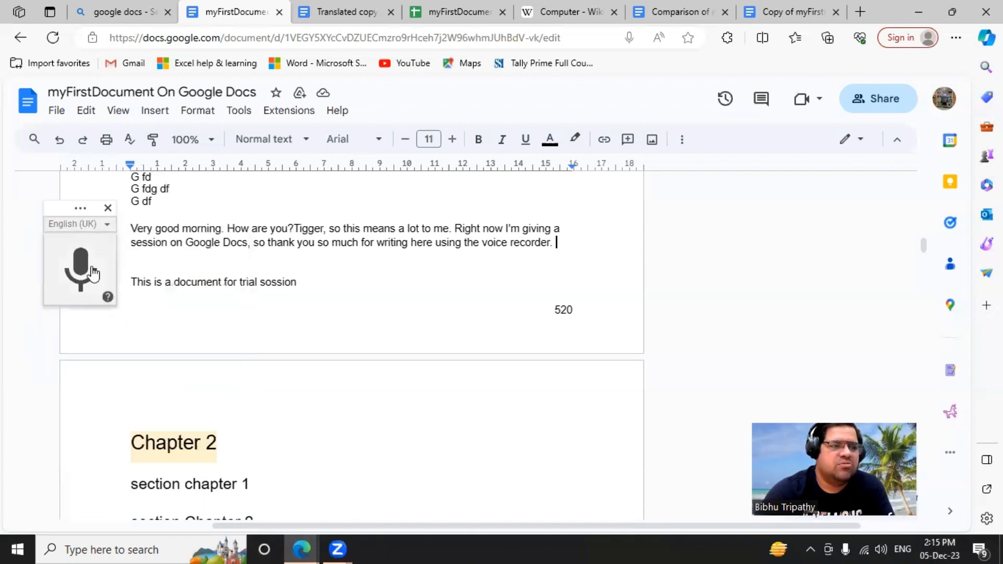
{"action": "left_click", "coordinate": [108, 207]}
{"action": "triple_click", "coordinate": [172, 233]}
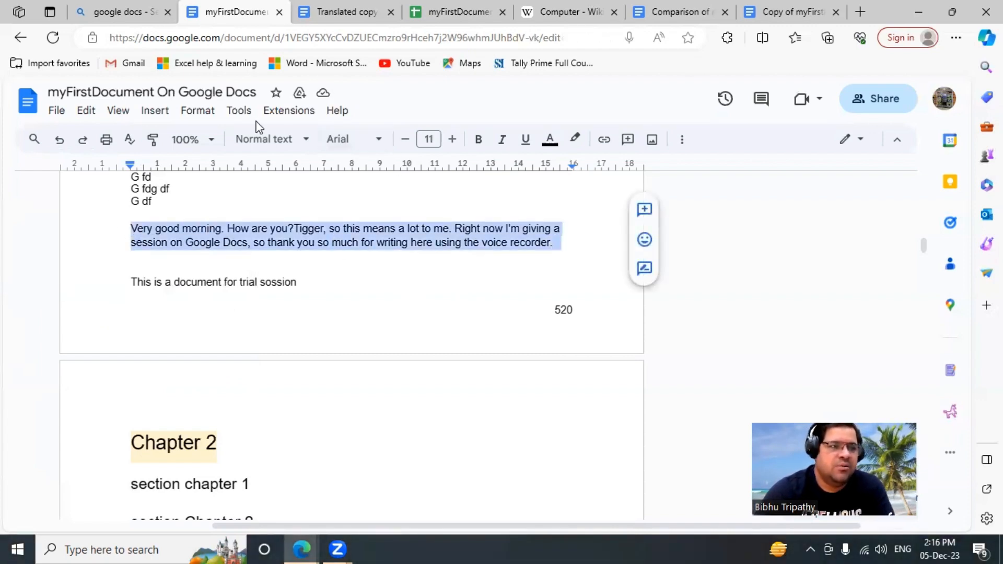
{"action": "left_click", "coordinate": [240, 111]}
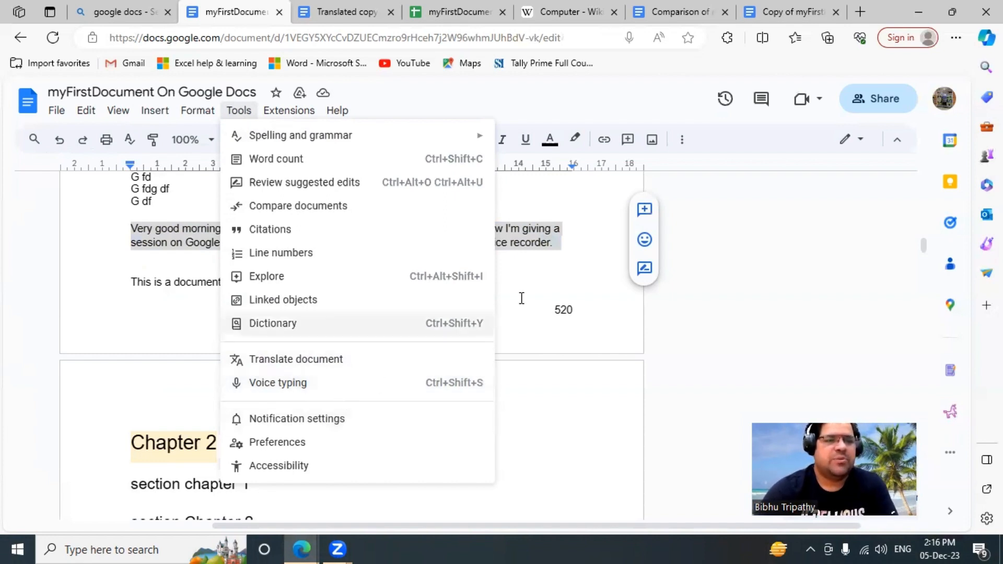
{"action": "left_click", "coordinate": [579, 283]}
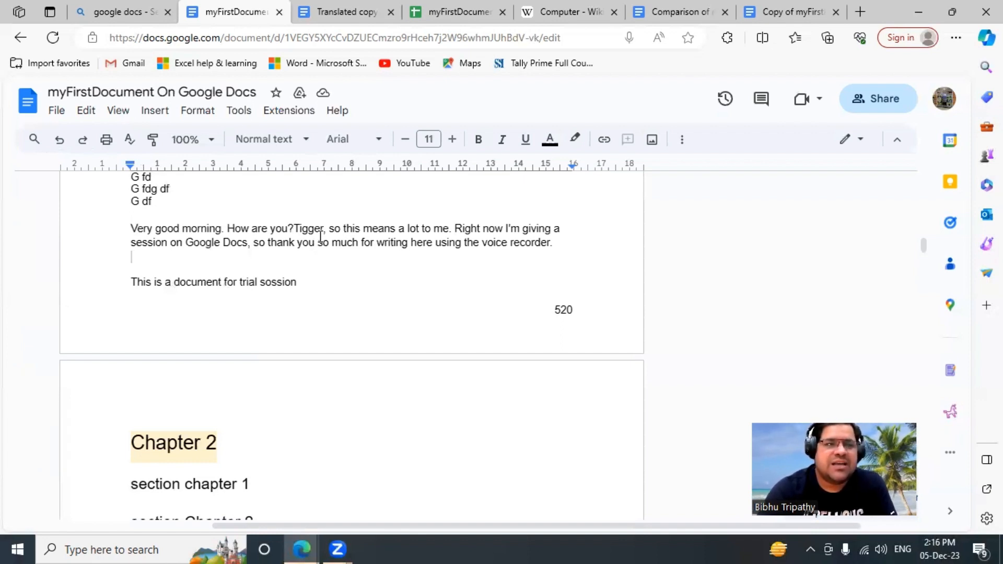
Set the document's notifications to All comments for comments and Added or removed content for edits.
{"action": "left_click", "coordinate": [239, 110]}
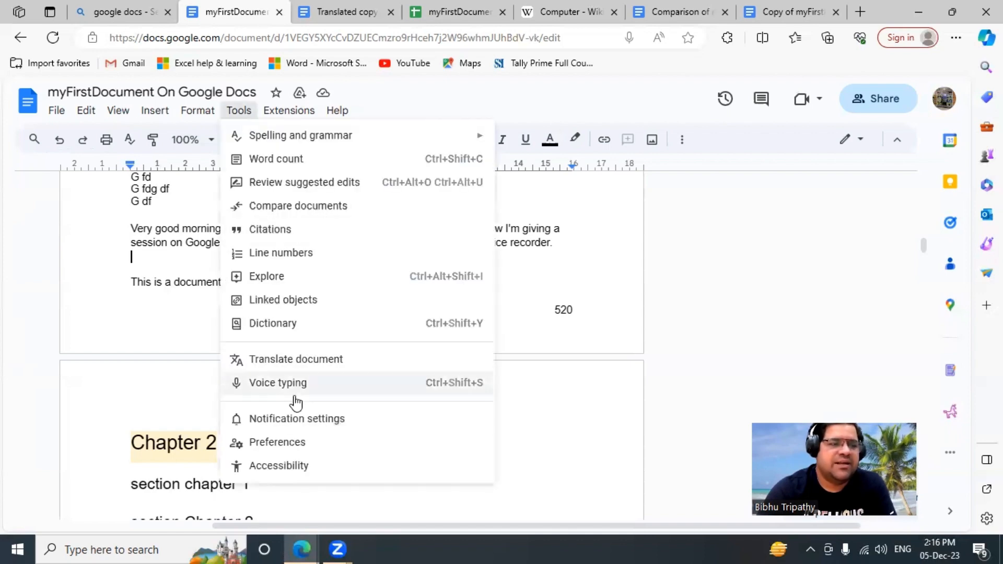
{"action": "left_click", "coordinate": [269, 420]}
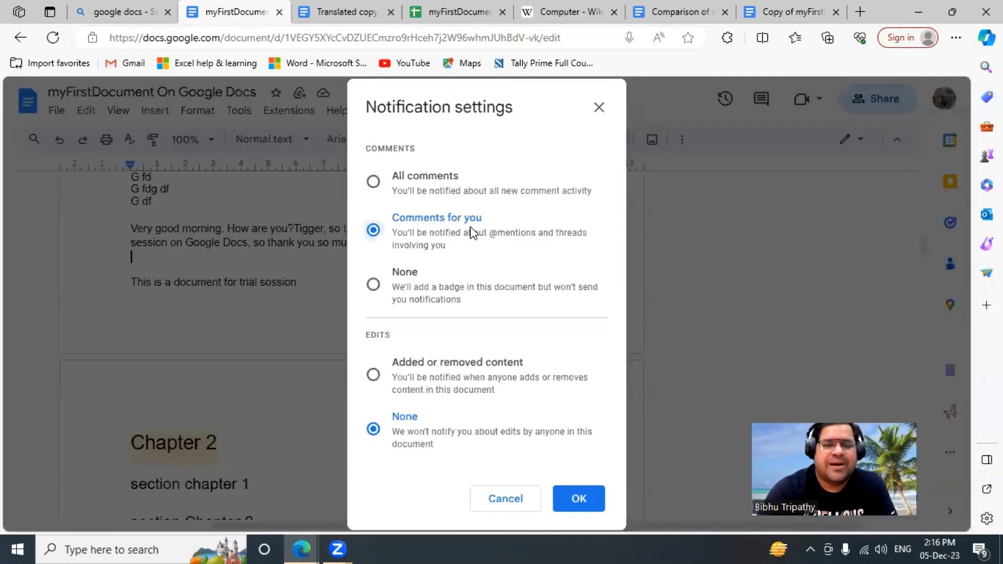
{"action": "left_click", "coordinate": [373, 182]}
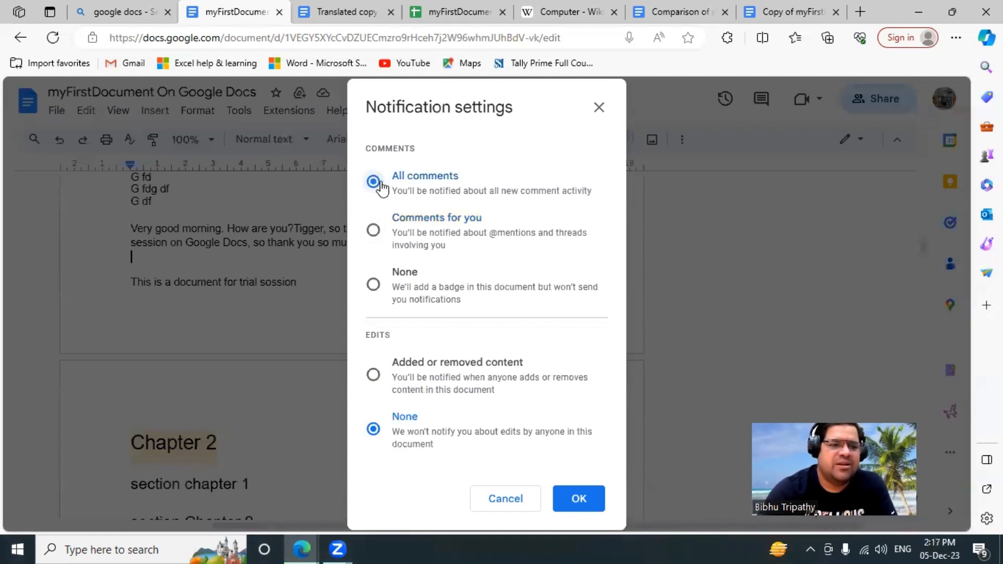
{"action": "left_click", "coordinate": [373, 375]}
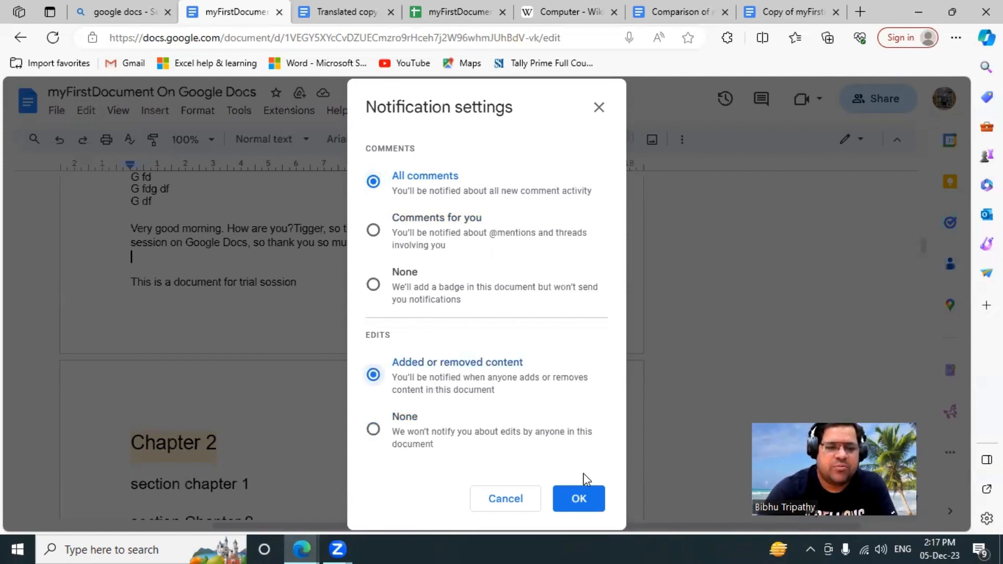
{"action": "left_click", "coordinate": [579, 498]}
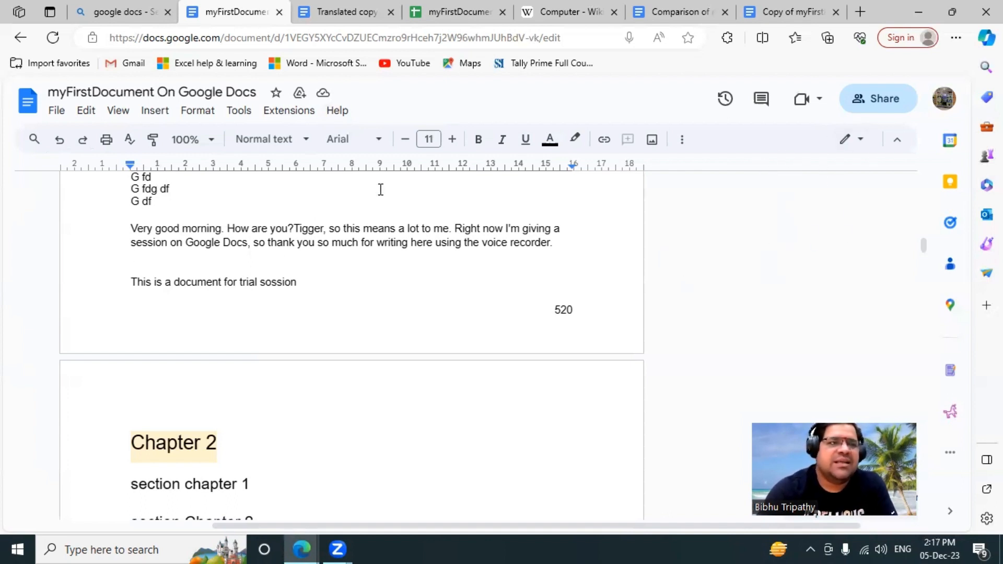
Review the general options in the document Preferences and close them without saving.
{"action": "left_click", "coordinate": [240, 111]}
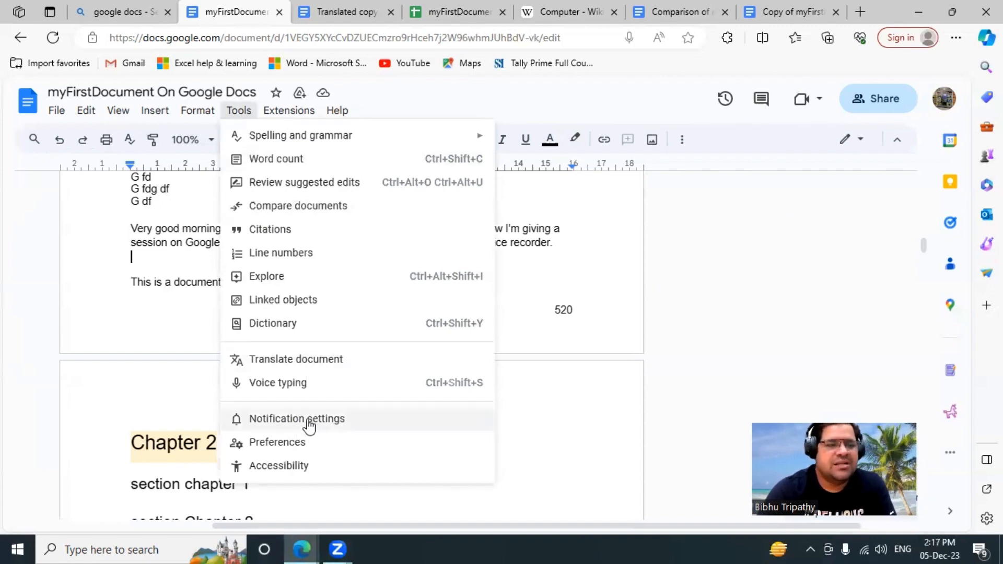
{"action": "left_click", "coordinate": [303, 444]}
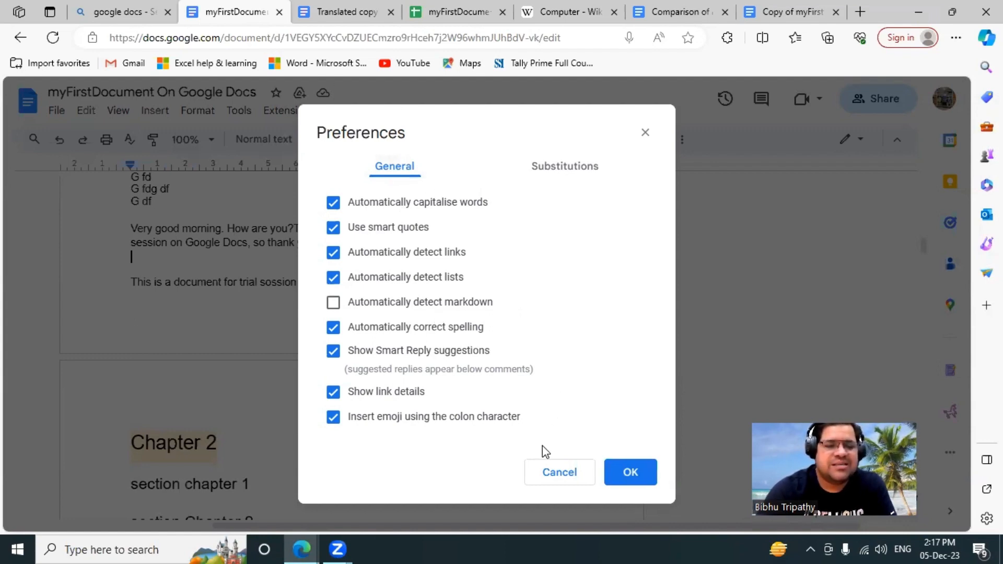
{"action": "left_click", "coordinate": [576, 477]}
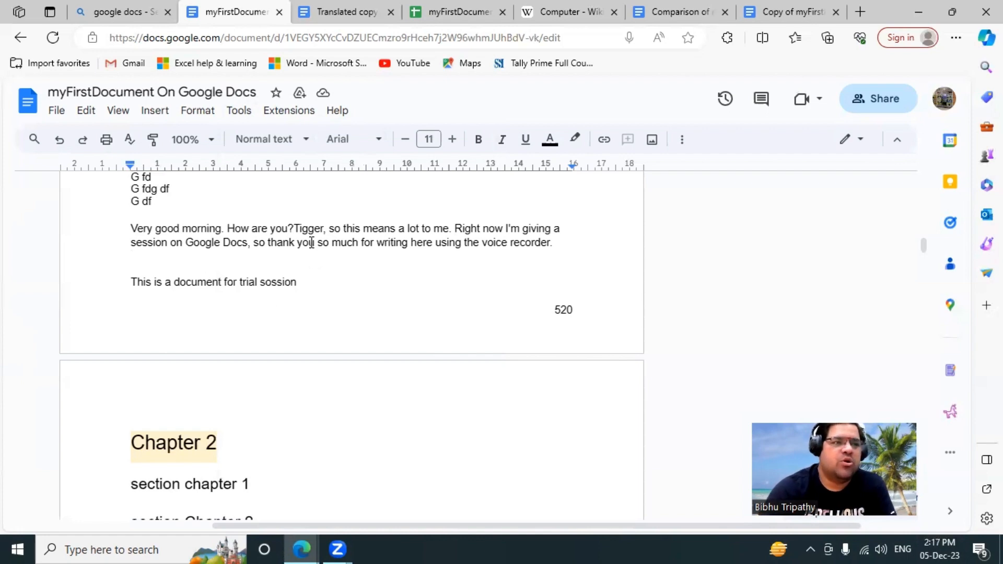
Review the screen reader and screen magnifier options in the Accessibility settings and cancel the dialog.
{"action": "left_click", "coordinate": [241, 111]}
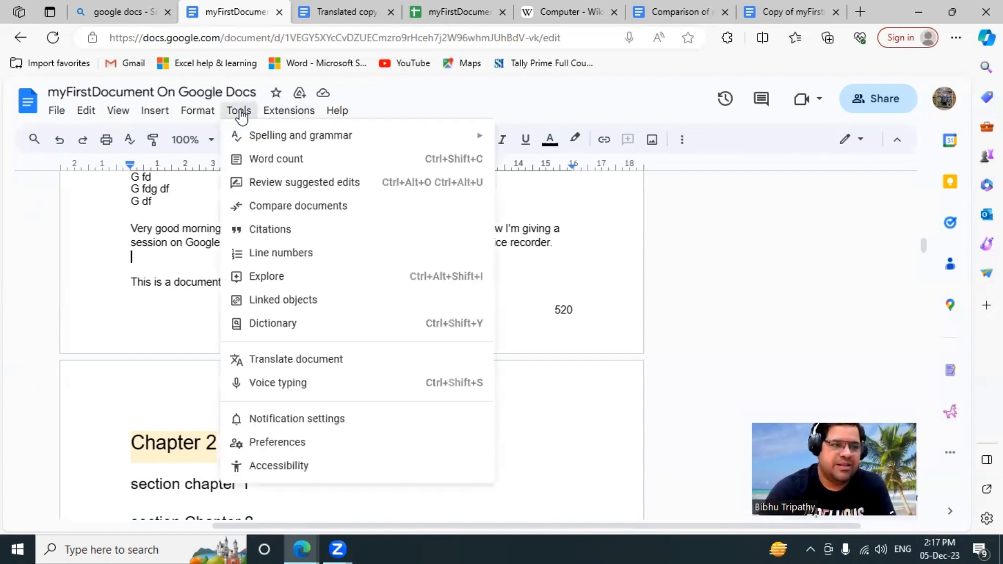
{"action": "left_click", "coordinate": [275, 471]}
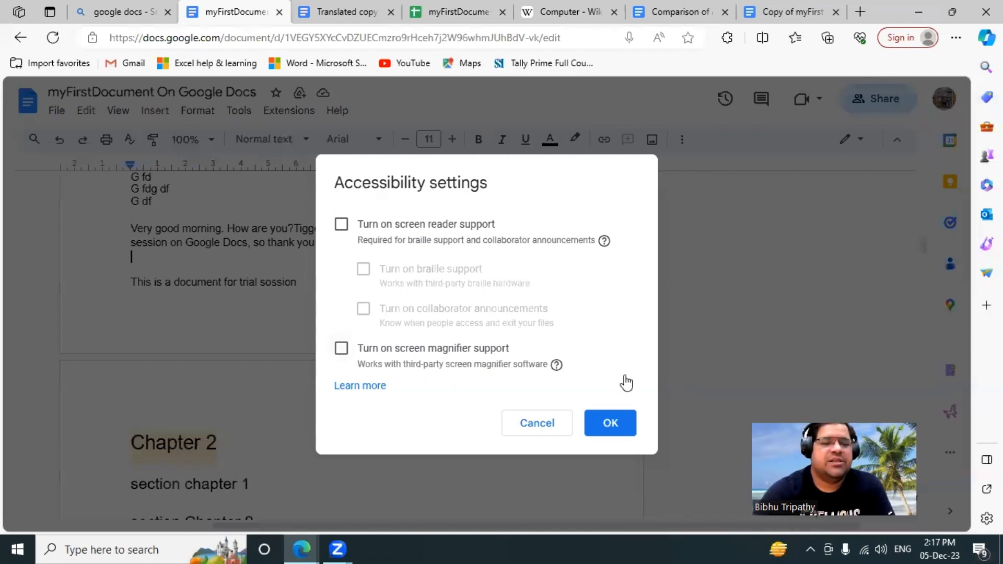
{"action": "left_click", "coordinate": [559, 424]}
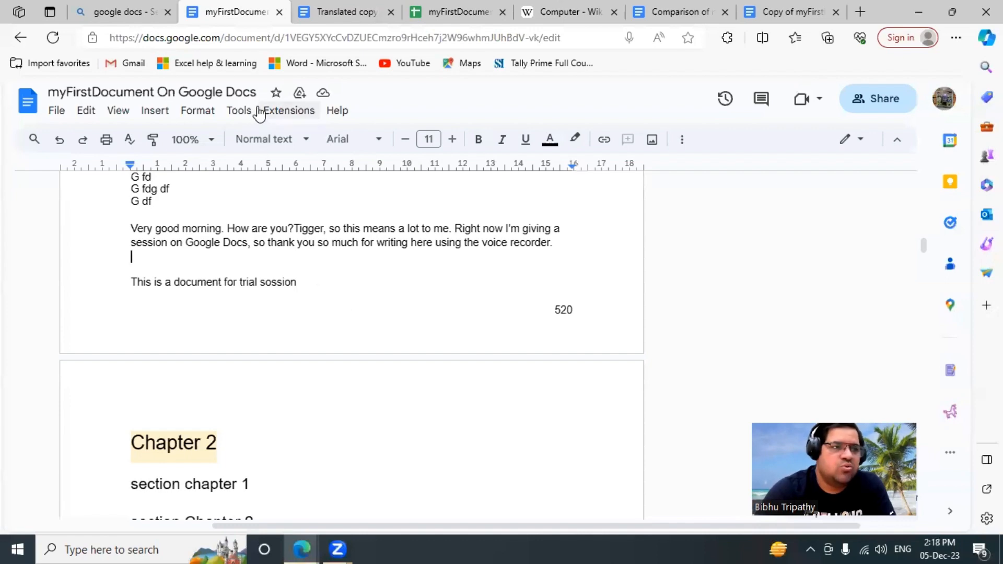
Try out the screen reader, braille and collaborator announcement options in the Accessibility settings and cancel the dialog.
{"action": "left_click", "coordinate": [240, 110]}
{"action": "left_click", "coordinate": [282, 466]}
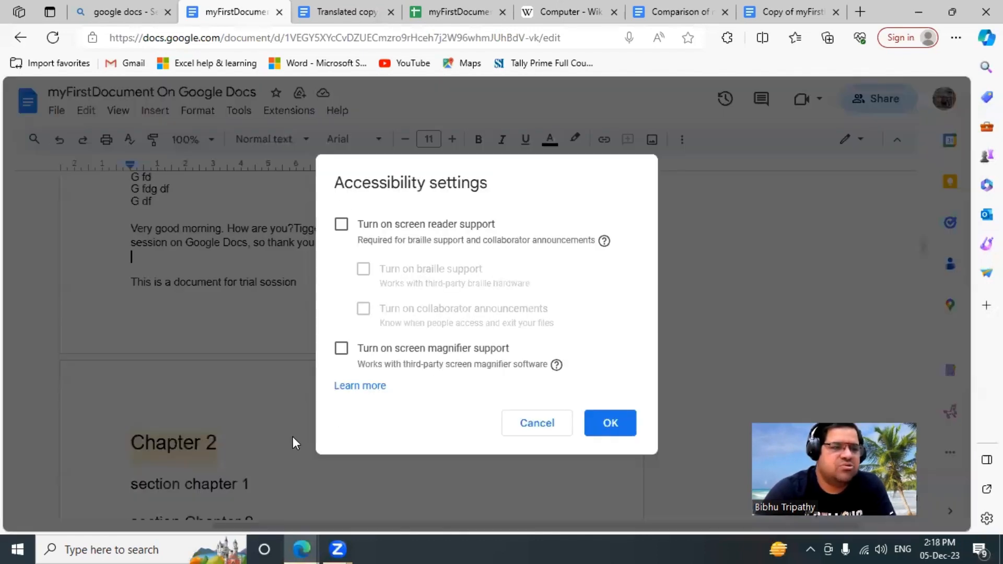
{"action": "left_click", "coordinate": [342, 225]}
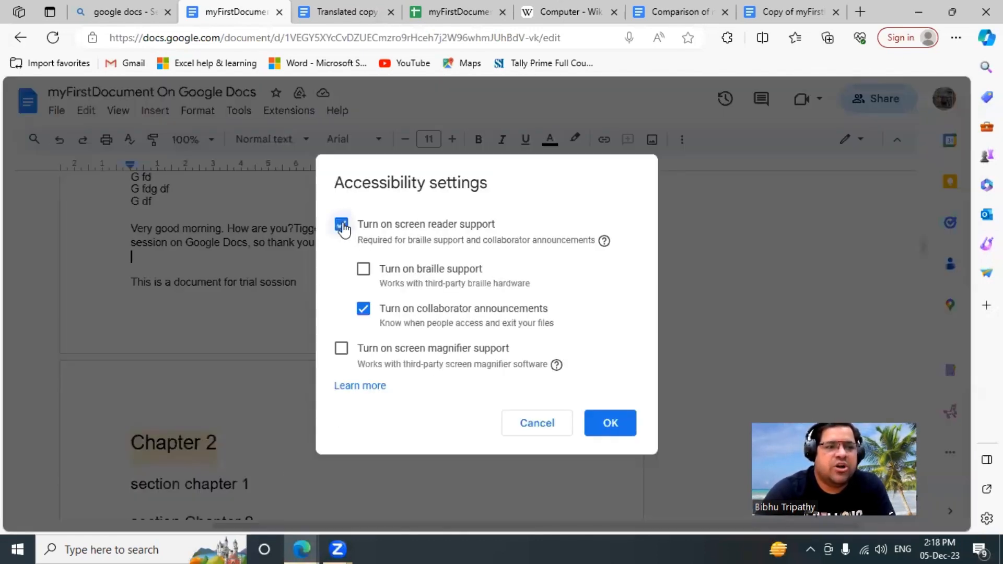
{"action": "left_click", "coordinate": [366, 275]}
{"action": "left_click", "coordinate": [367, 275]}
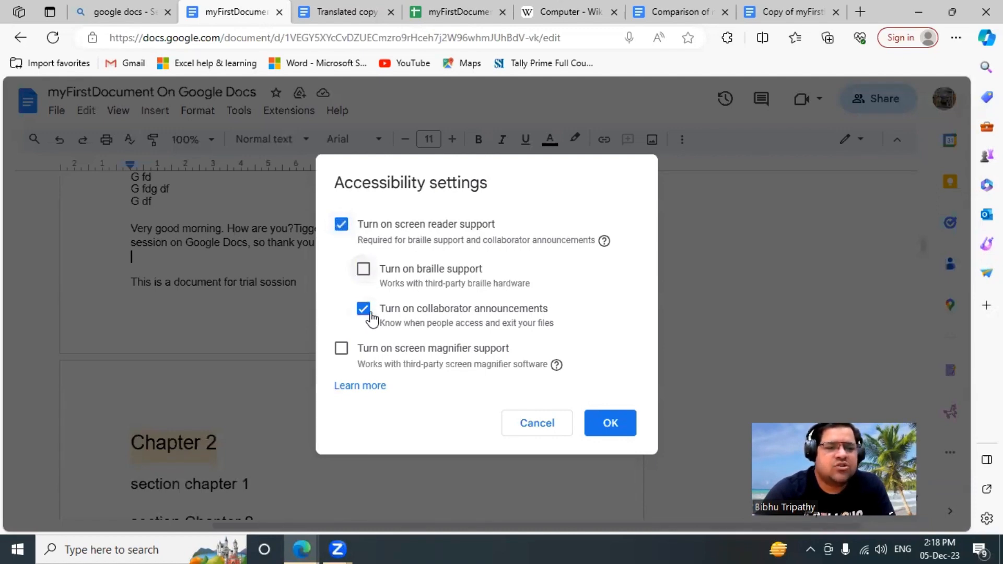
{"action": "left_click", "coordinate": [364, 309]}
{"action": "left_click", "coordinate": [364, 308]}
{"action": "left_click", "coordinate": [342, 225]}
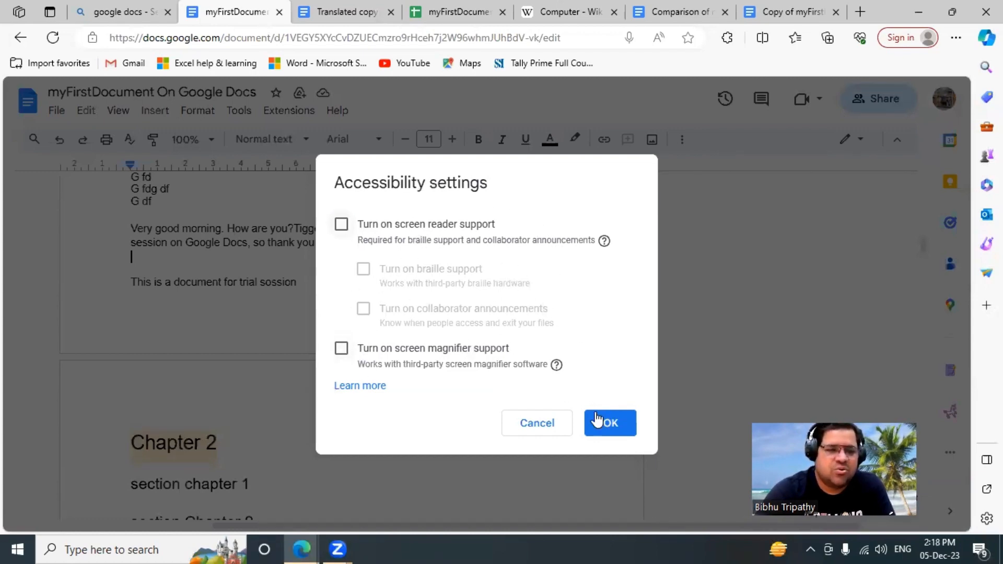
{"action": "left_click", "coordinate": [537, 423]}
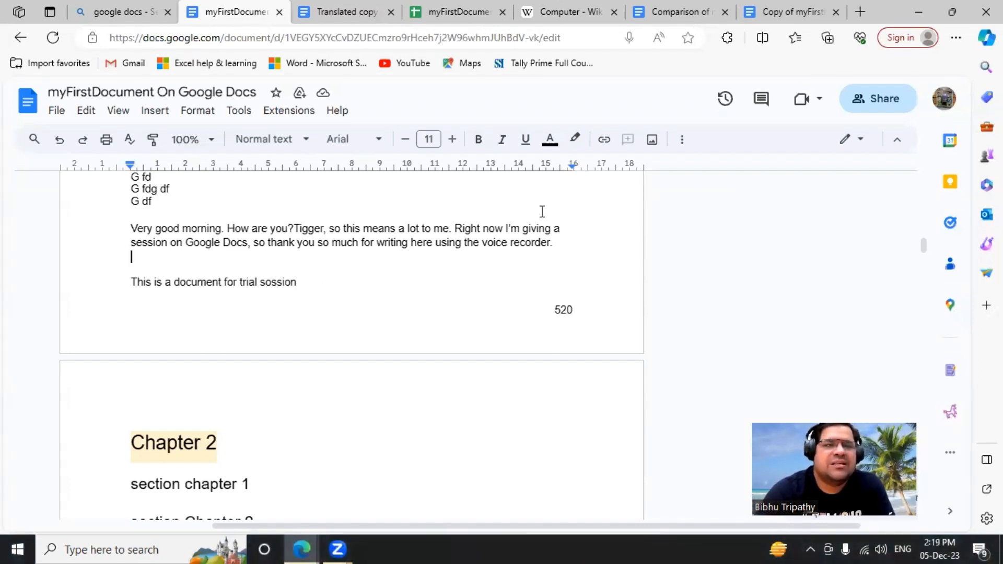
{"action": "left_click", "coordinate": [235, 110]}
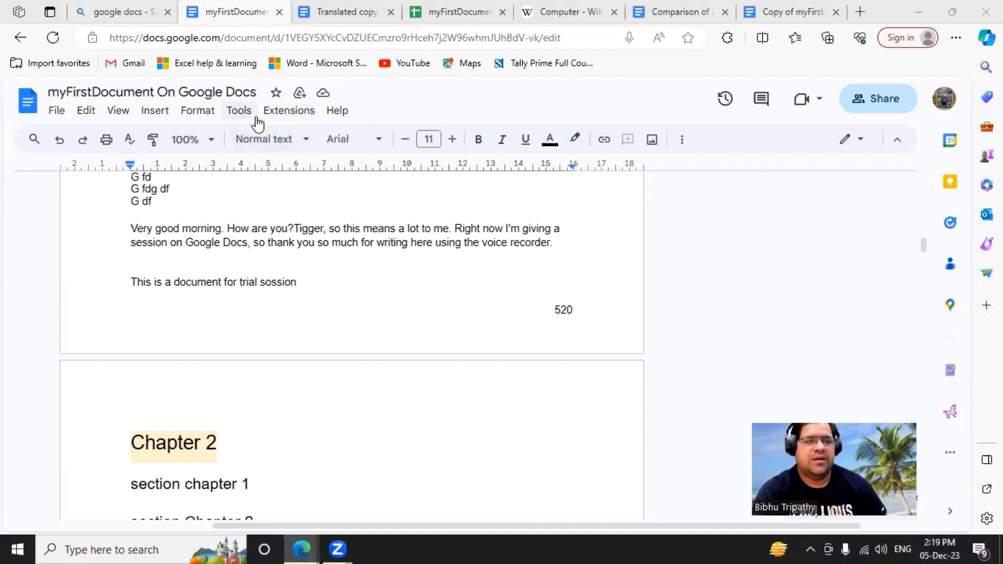
{"action": "left_click", "coordinate": [242, 112]}
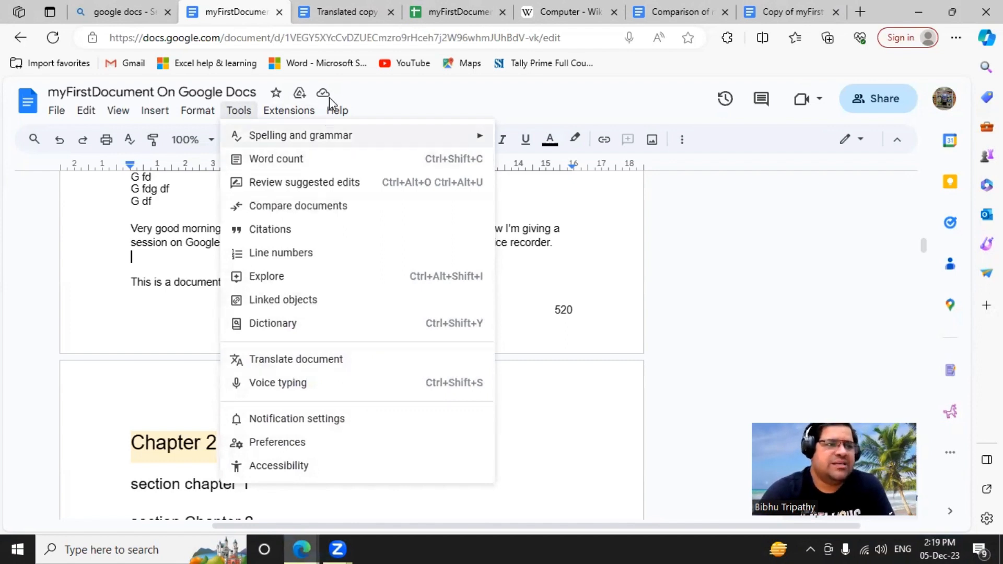
Browse the add-ons that work with Docs in the Google Workspace Marketplace, from Intelligent apps to Works with Gmail, and close it.
{"action": "left_click", "coordinate": [294, 112]}
{"action": "left_click", "coordinate": [296, 113]}
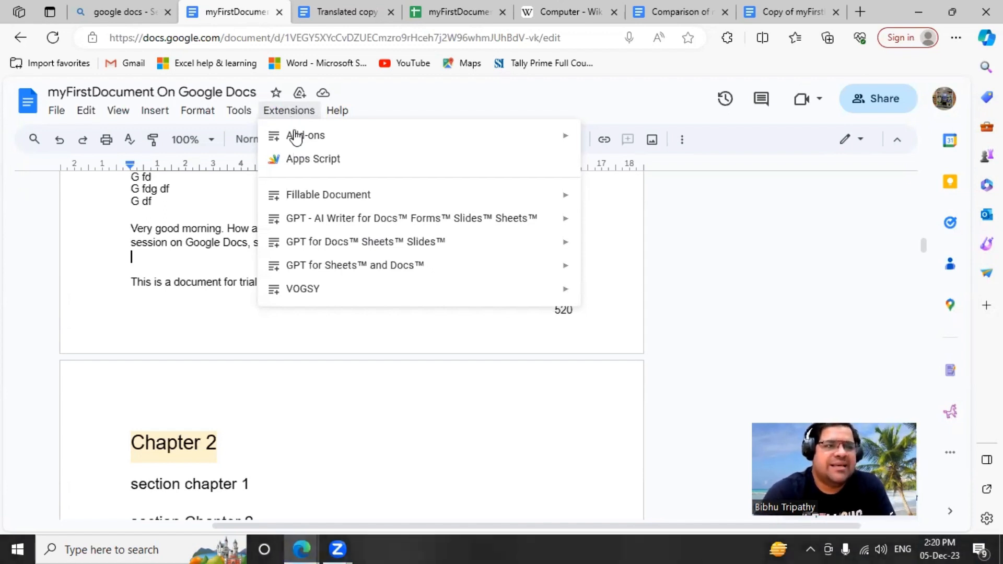
{"action": "mouse_move", "coordinate": [294, 138]}
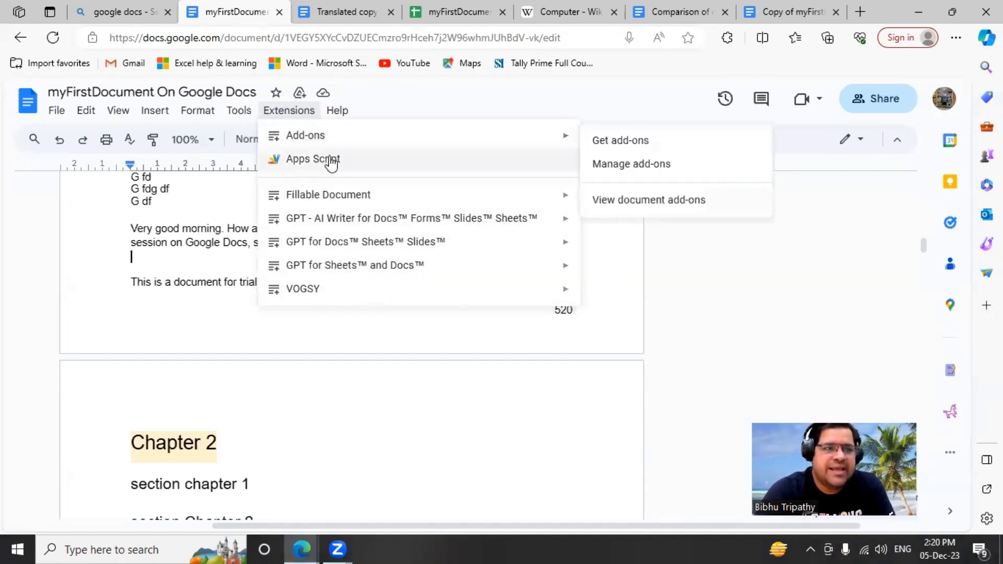
{"action": "left_click", "coordinate": [620, 142]}
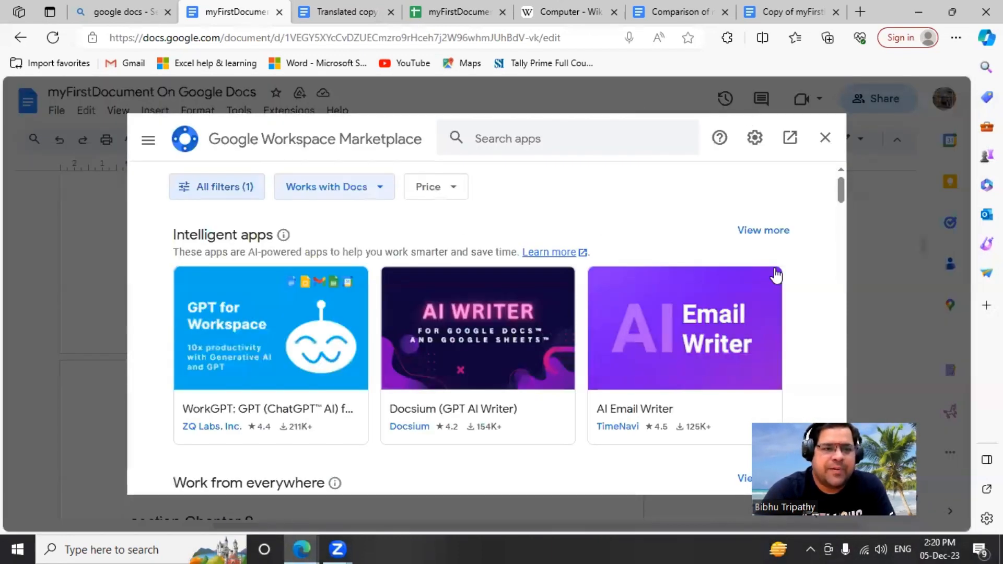
{"action": "scroll", "coordinate": [479, 368], "scroll_direction": "down", "scroll_amount": 1}
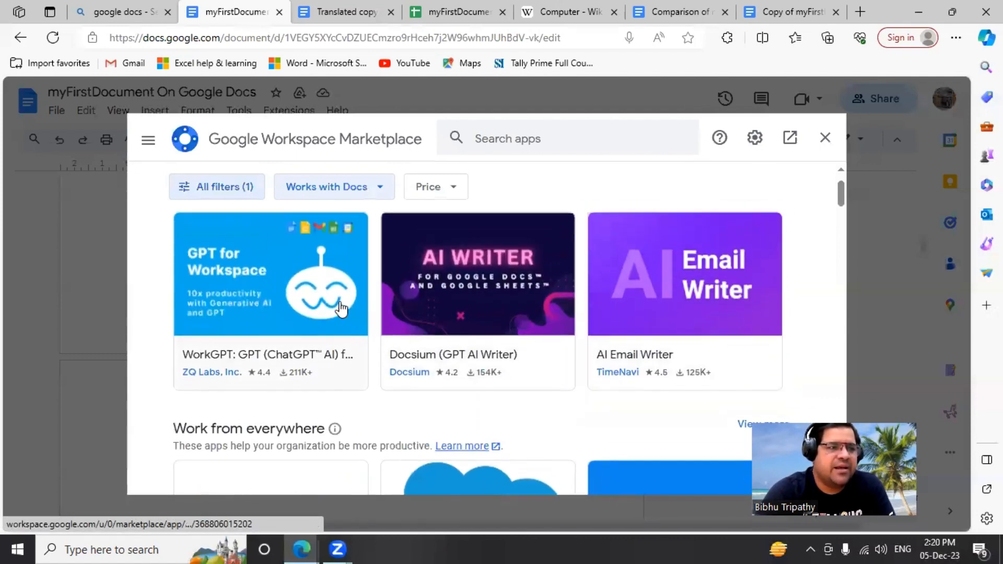
{"action": "scroll", "coordinate": [713, 361], "scroll_direction": "down", "scroll_amount": 2}
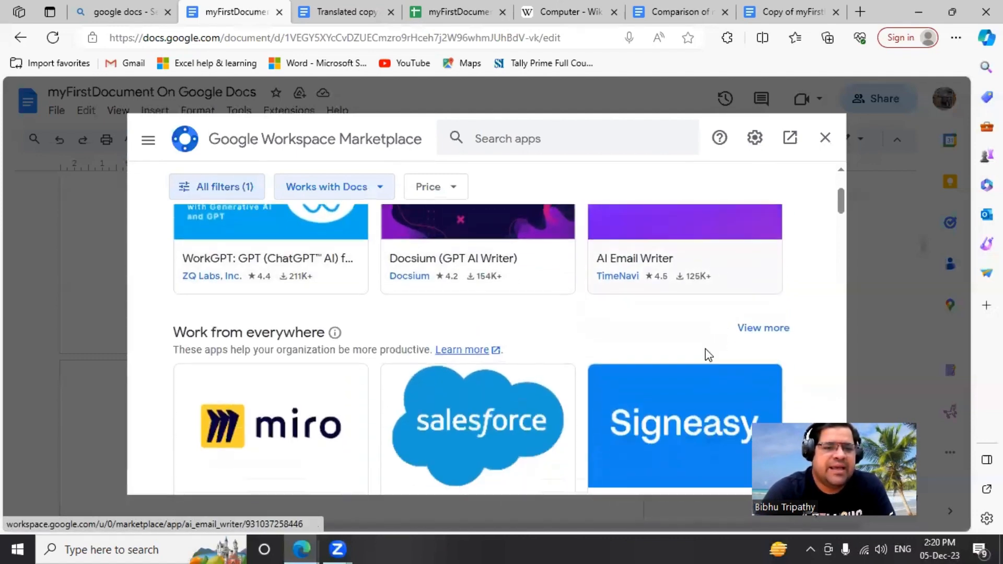
{"action": "scroll", "coordinate": [684, 334], "scroll_direction": "down", "scroll_amount": 2}
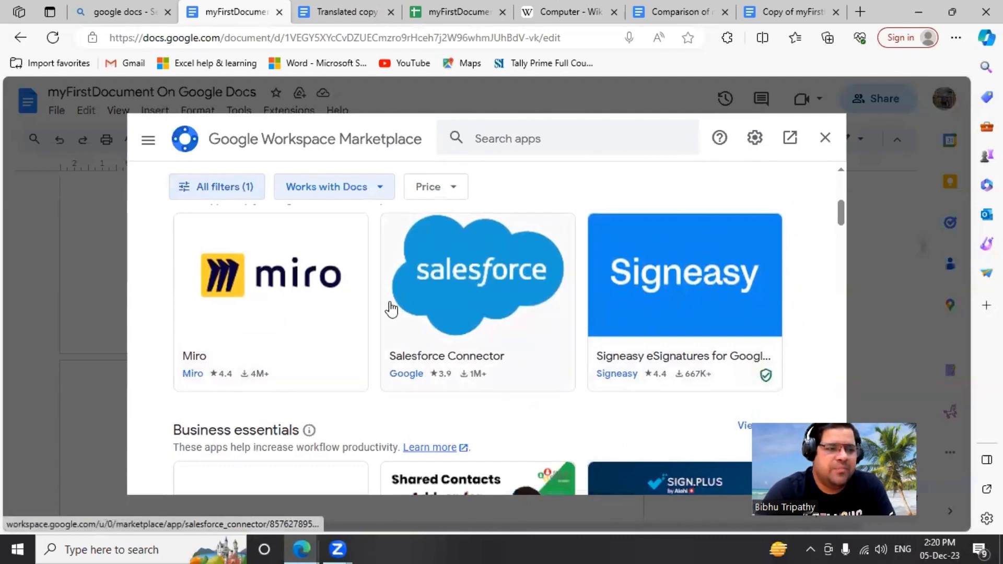
{"action": "scroll", "coordinate": [466, 292], "scroll_direction": "down", "scroll_amount": 2}
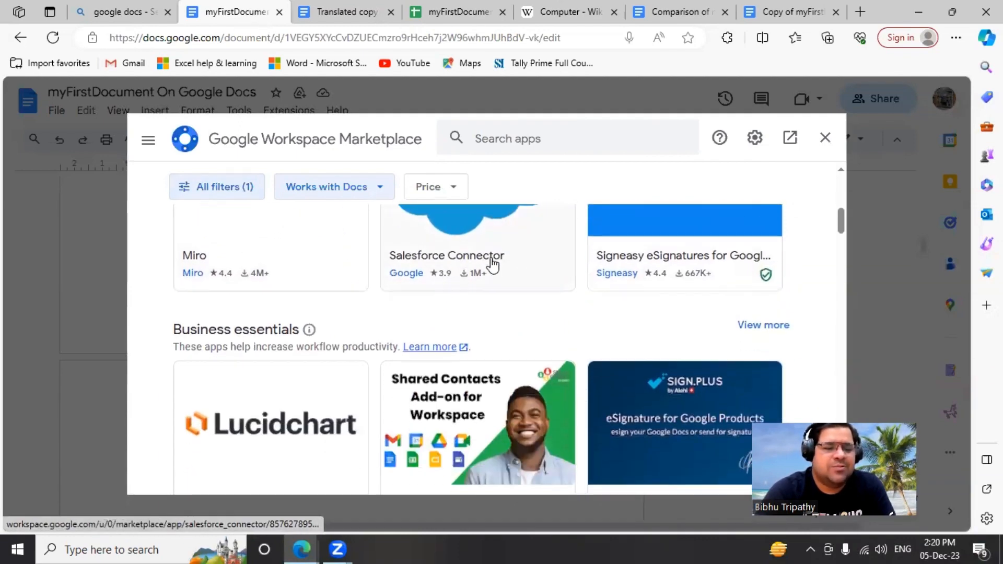
{"action": "scroll", "coordinate": [475, 340], "scroll_direction": "down", "scroll_amount": 4}
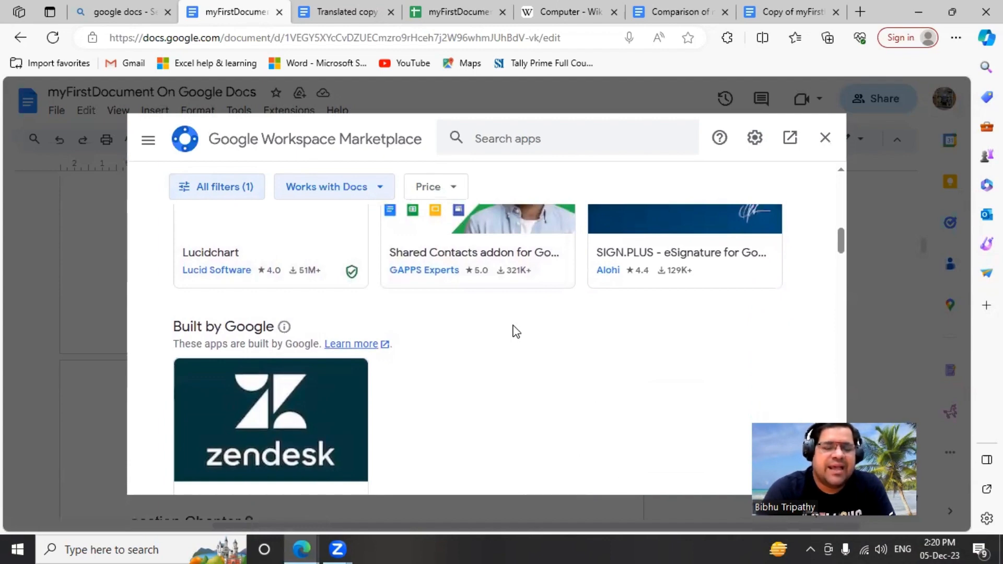
{"action": "scroll", "coordinate": [490, 324], "scroll_direction": "down", "scroll_amount": 2}
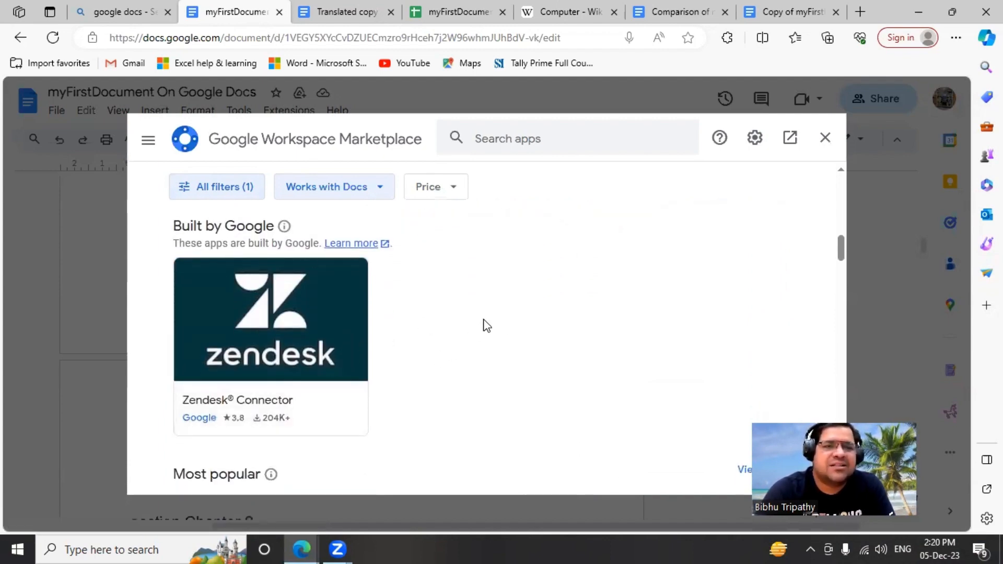
{"action": "scroll", "coordinate": [645, 268], "scroll_direction": "down", "scroll_amount": 5}
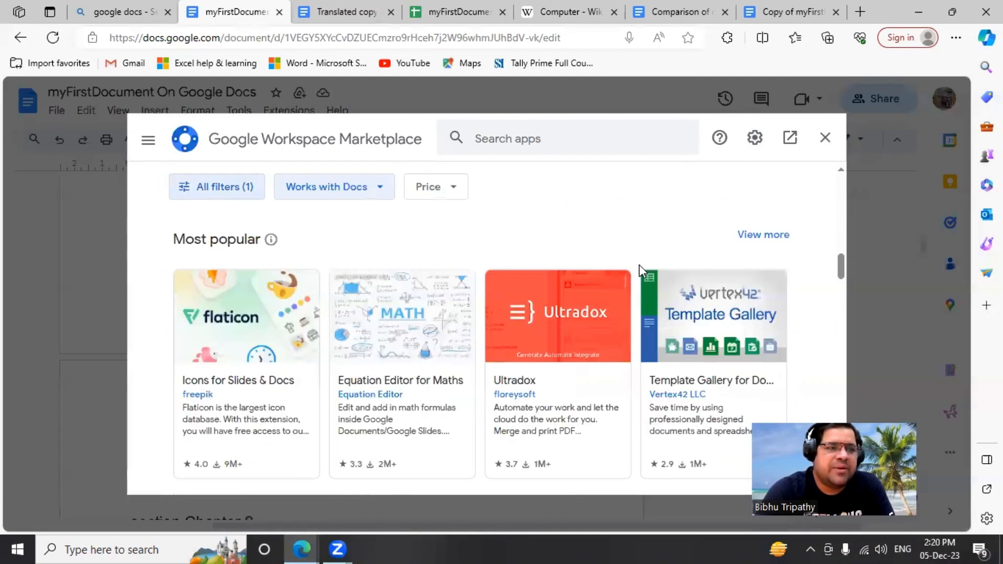
{"action": "scroll", "coordinate": [564, 355], "scroll_direction": "down", "scroll_amount": 3}
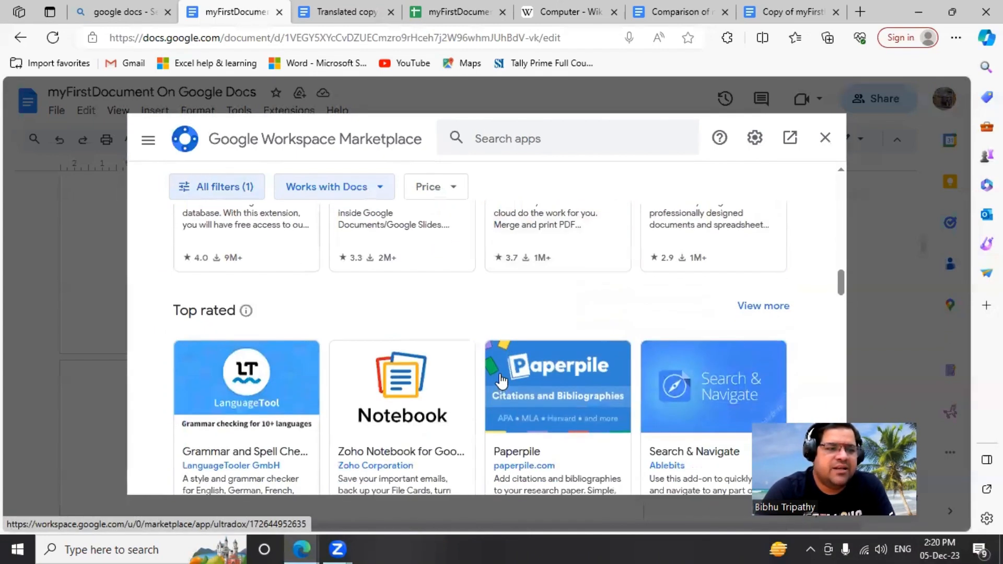
{"action": "scroll", "coordinate": [426, 379], "scroll_direction": "down", "scroll_amount": 4}
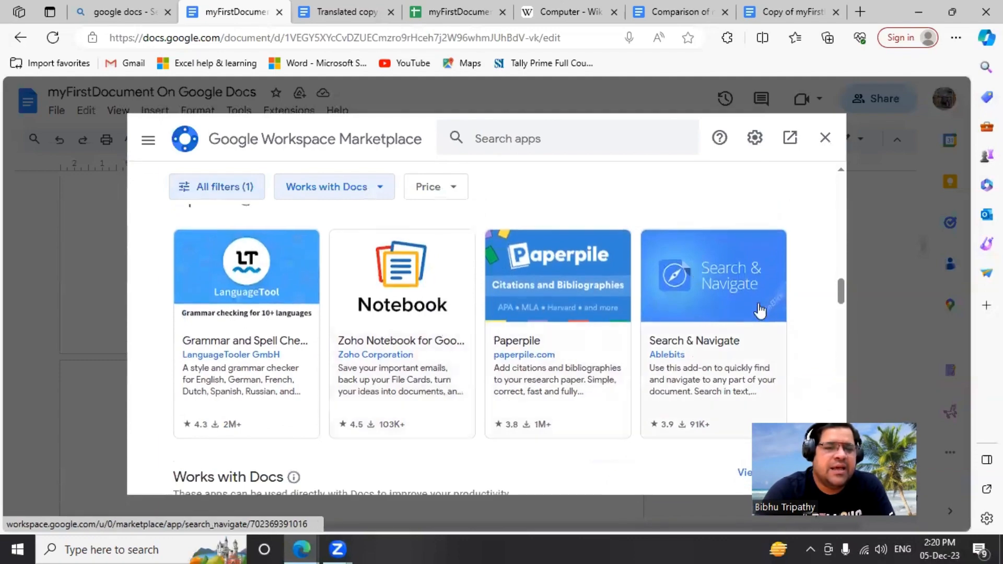
{"action": "scroll", "coordinate": [710, 314], "scroll_direction": "down", "scroll_amount": 3}
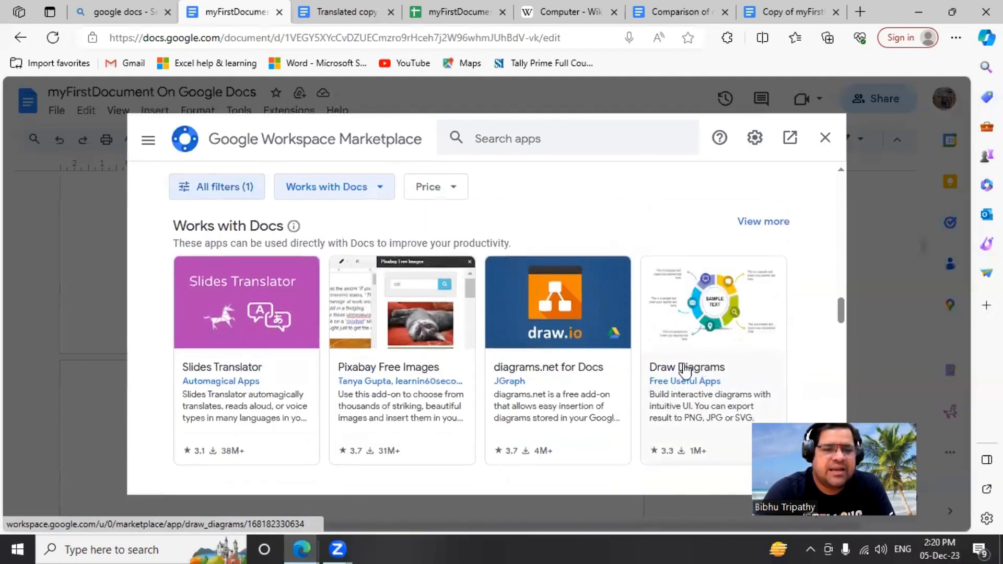
{"action": "scroll", "coordinate": [530, 306], "scroll_direction": "down", "scroll_amount": 7}
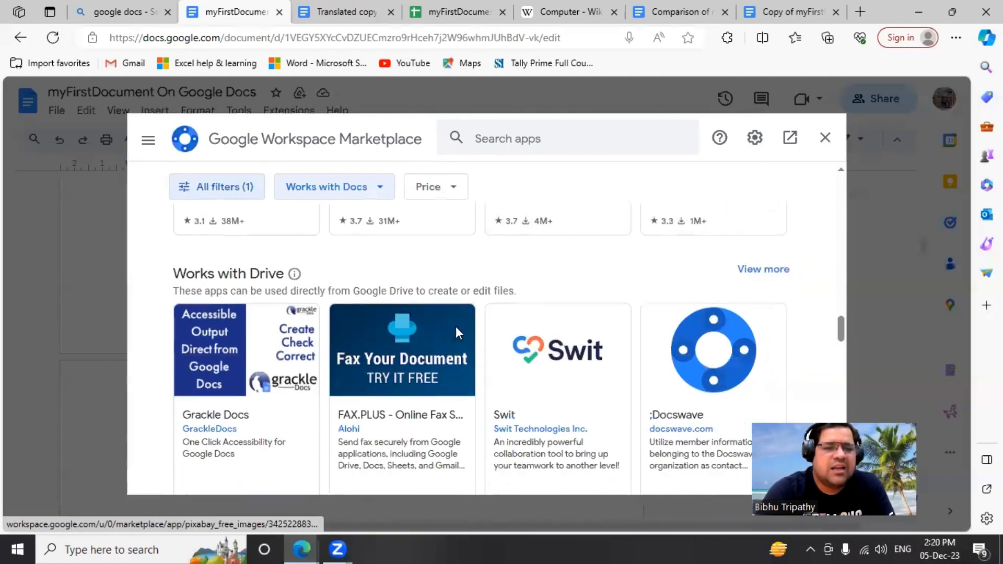
{"action": "scroll", "coordinate": [517, 334], "scroll_direction": "down", "scroll_amount": 3}
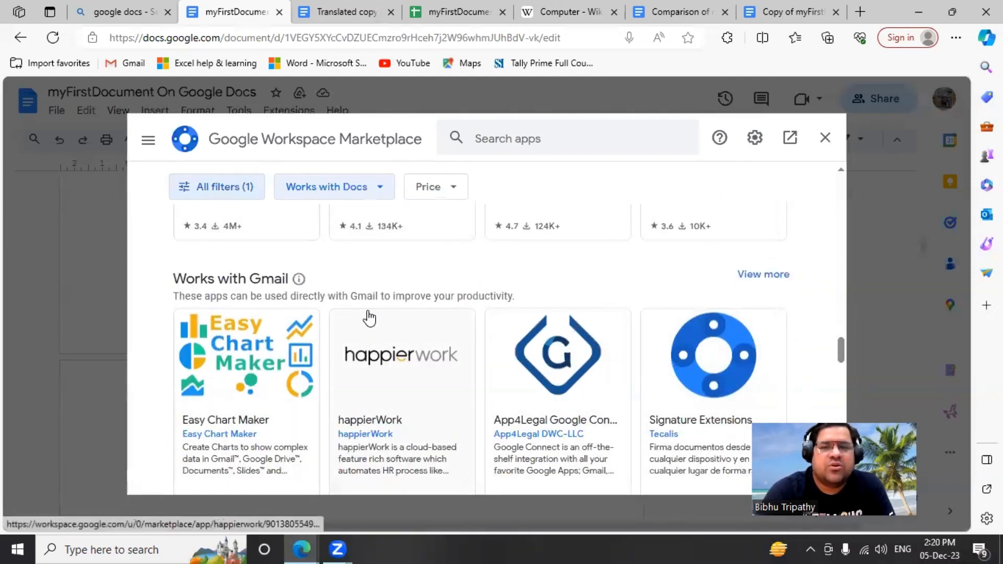
{"action": "left_click", "coordinate": [825, 138]}
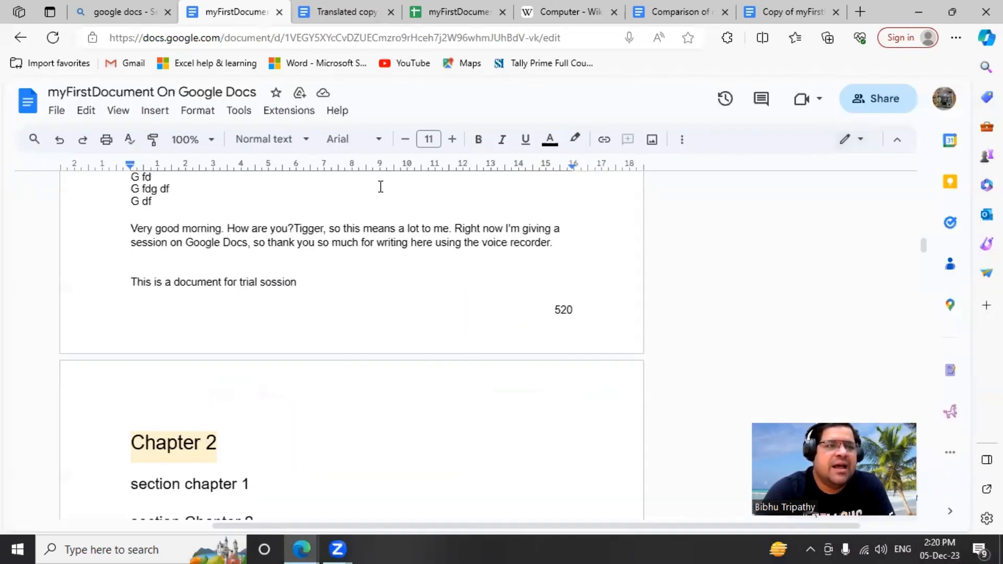
Launch the installed GPT - AI Writer for Docs Forms Slides Sheets add-on.
{"action": "left_click", "coordinate": [286, 110]}
{"action": "mouse_move", "coordinate": [318, 198]}
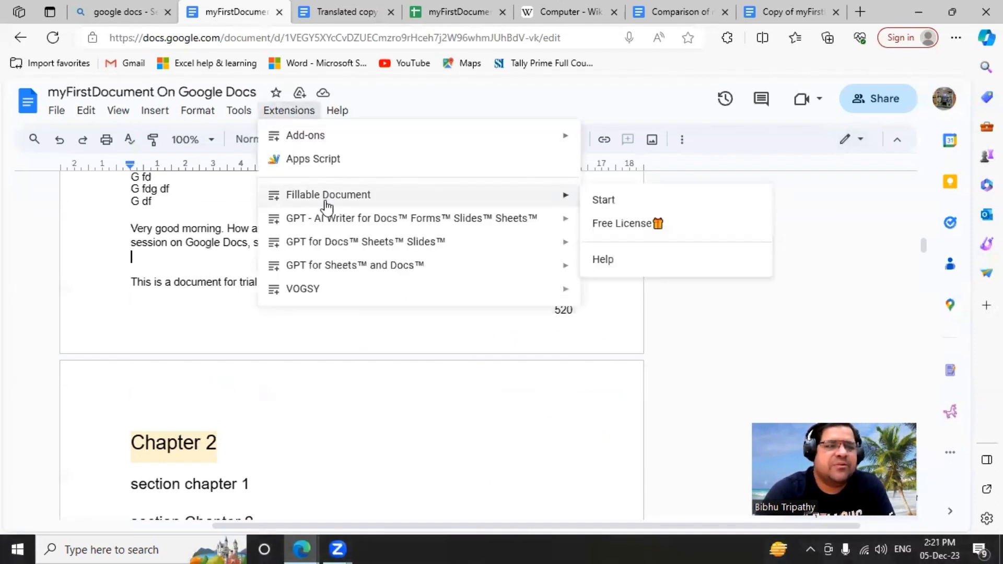
{"action": "mouse_move", "coordinate": [320, 223]}
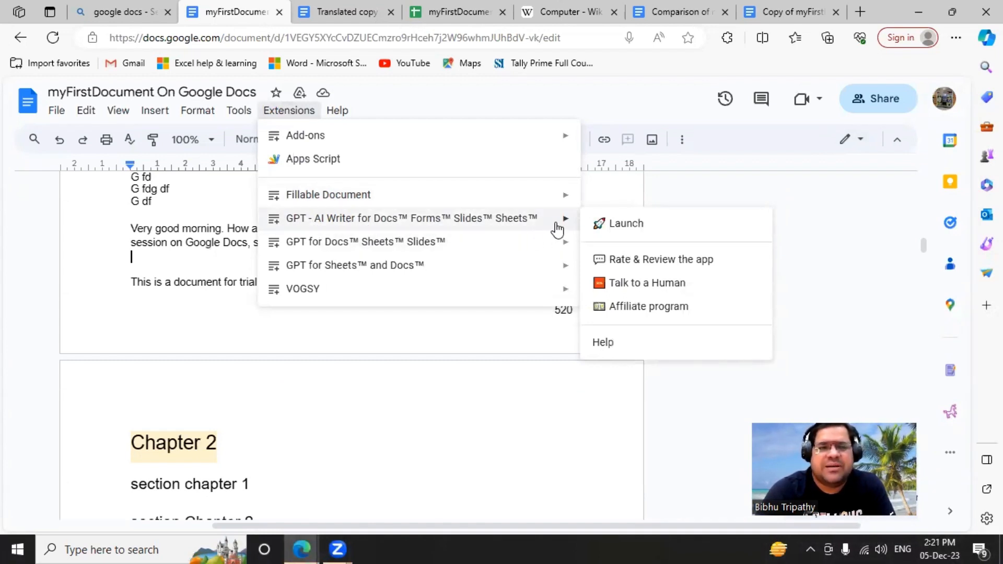
{"action": "left_click", "coordinate": [632, 227]}
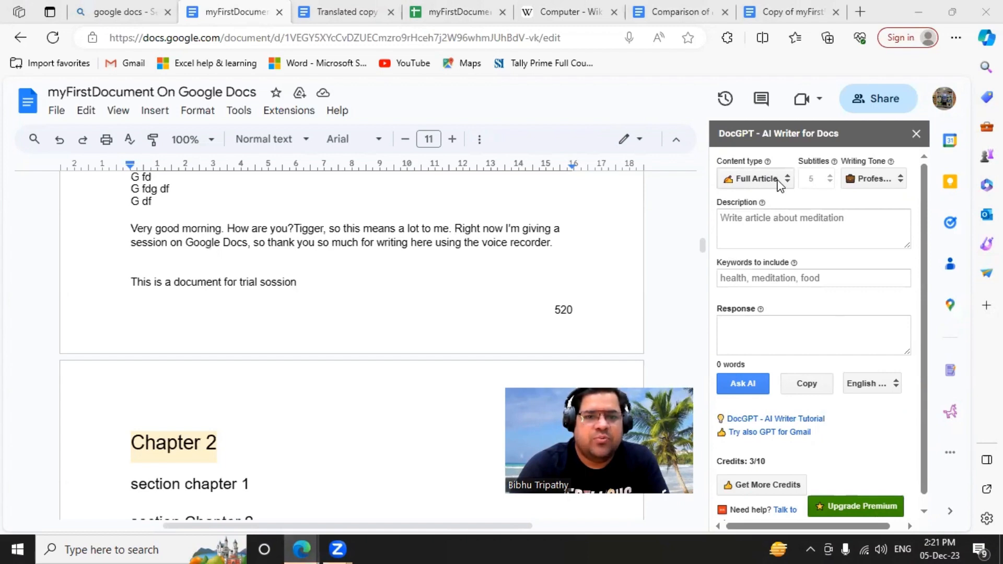
Try to generate a full article with the description "write a short description on computer" and the keywords "computer history".
{"action": "left_click", "coordinate": [827, 227]}
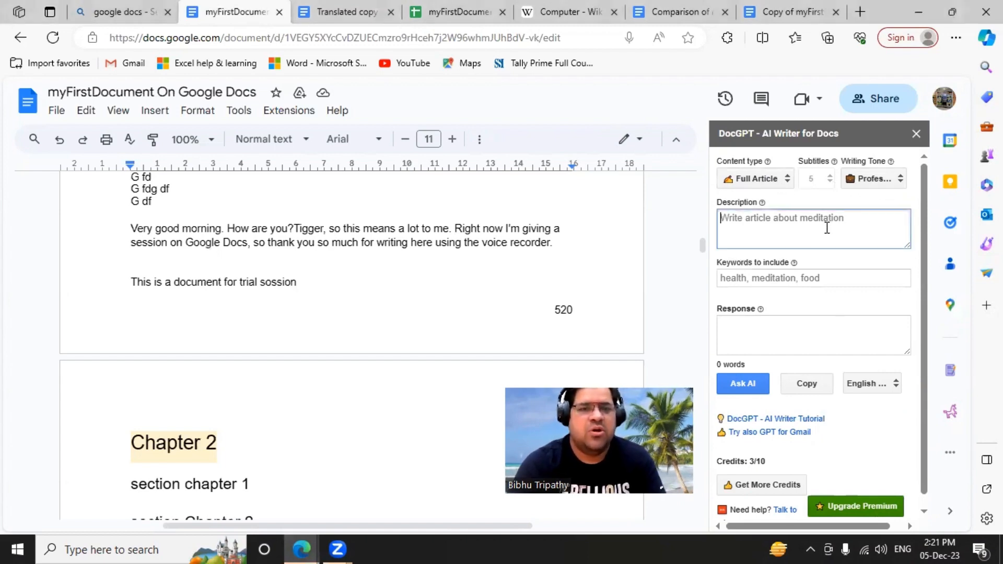
{"action": "type", "text": "wr"}
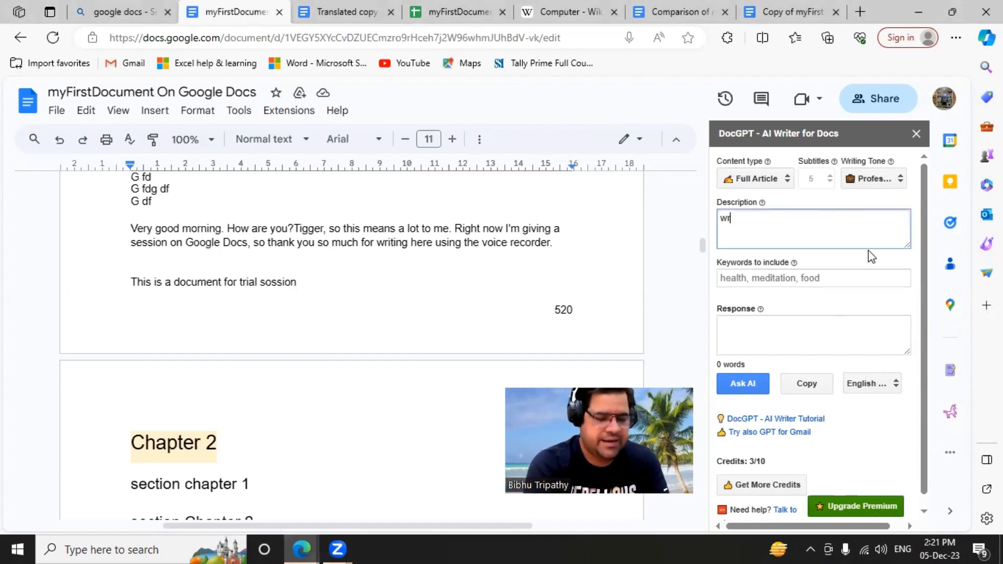
{"action": "type", "text": "ite a"}
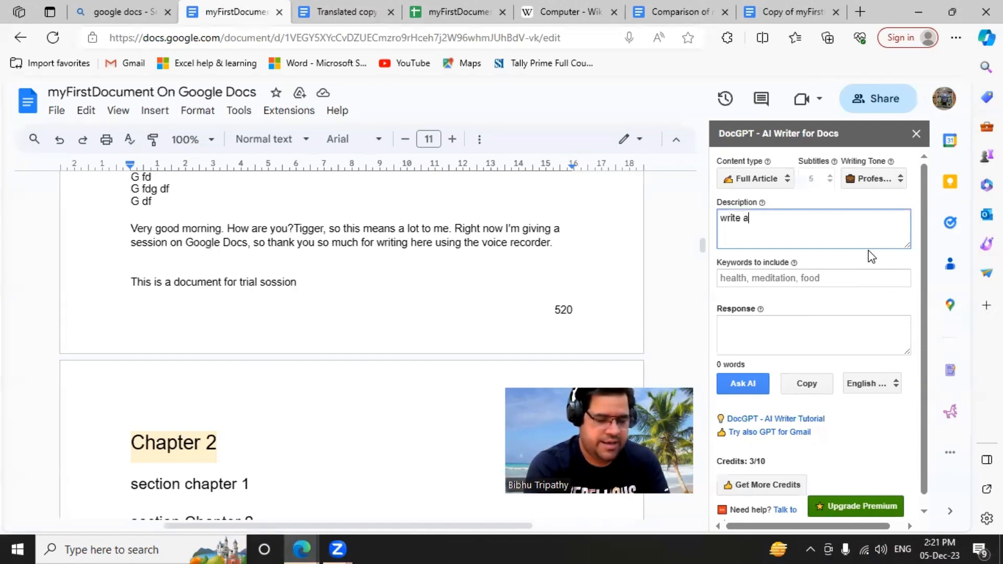
{"action": "type", "text": " short des"}
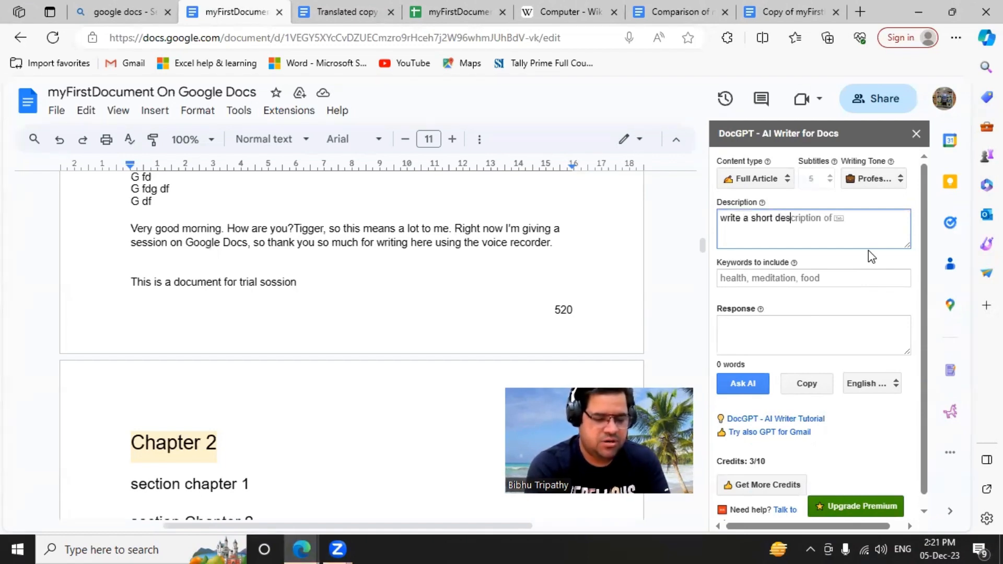
{"action": "type", "text": "cription o"}
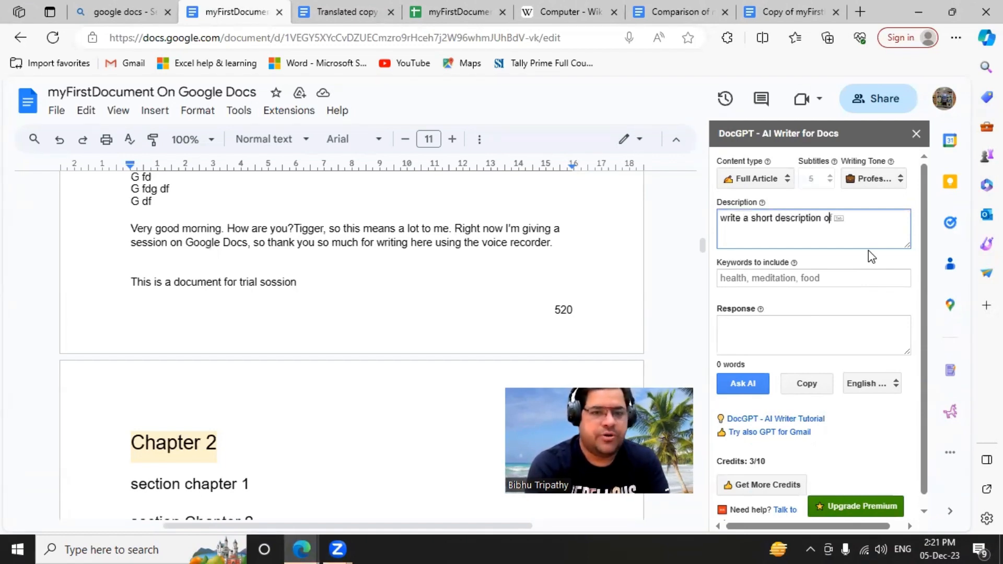
{"action": "type", "text": "n compu"}
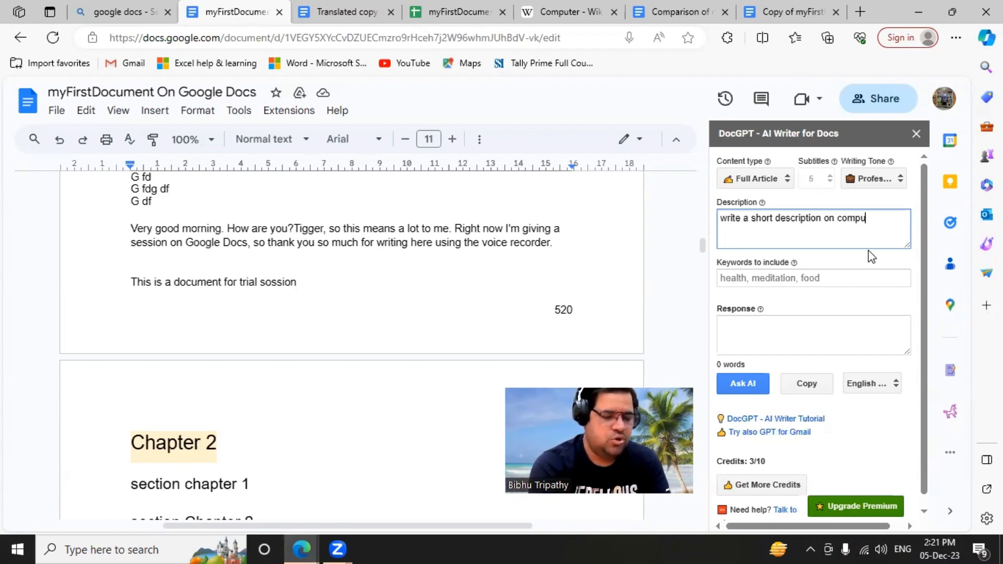
{"action": "type", "text": "ter"}
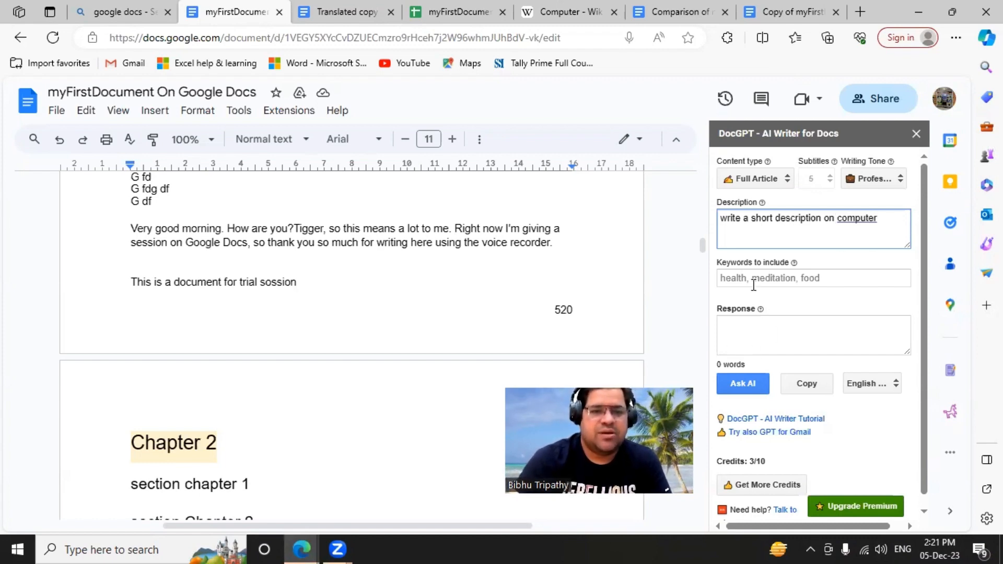
{"action": "left_click", "coordinate": [751, 276]}
{"action": "type", "text": "computer history"}
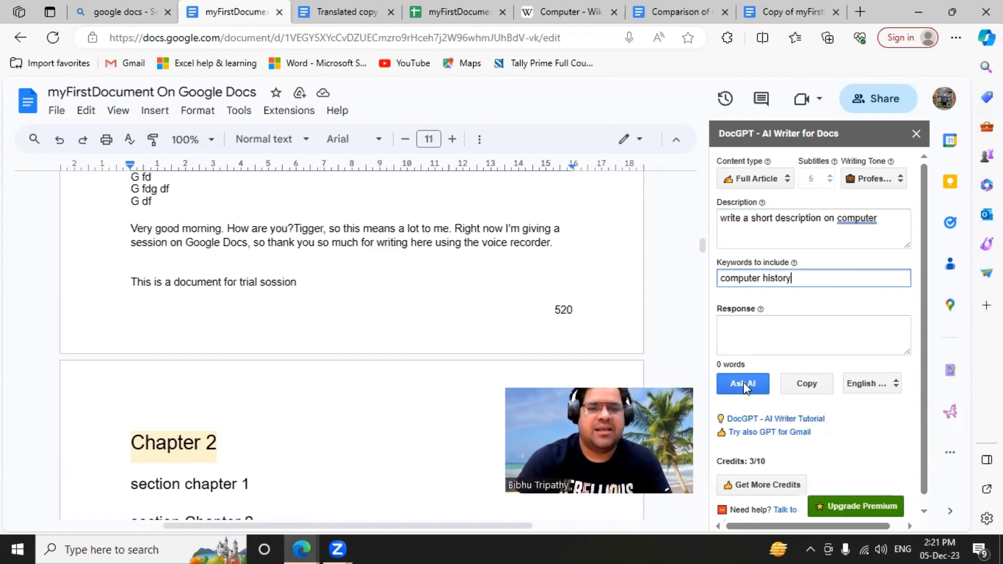
{"action": "left_click", "coordinate": [744, 384]}
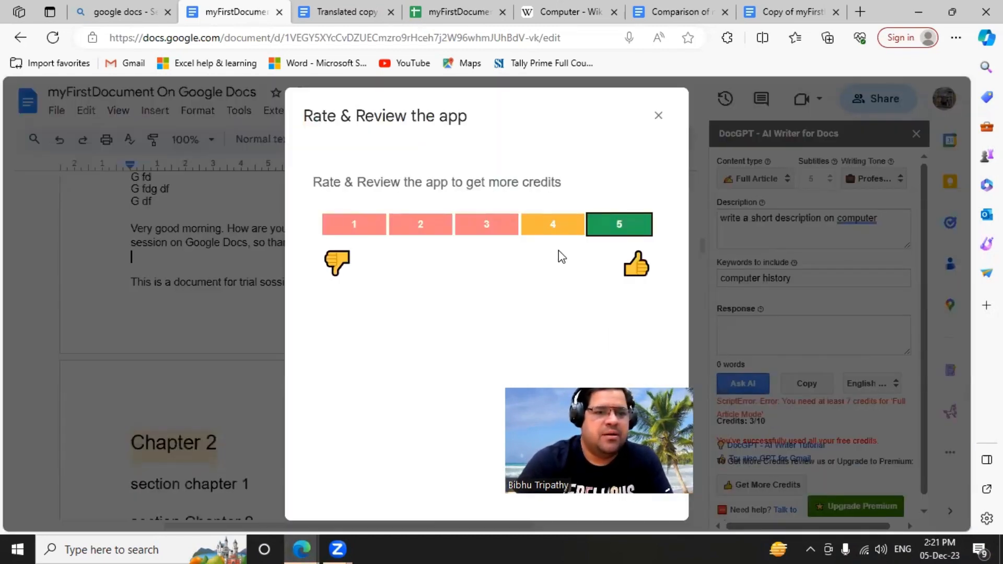
Try to earn more credits by rating the add-on 5, and request the article again with the same description and keywords.
{"action": "left_click", "coordinate": [612, 226]}
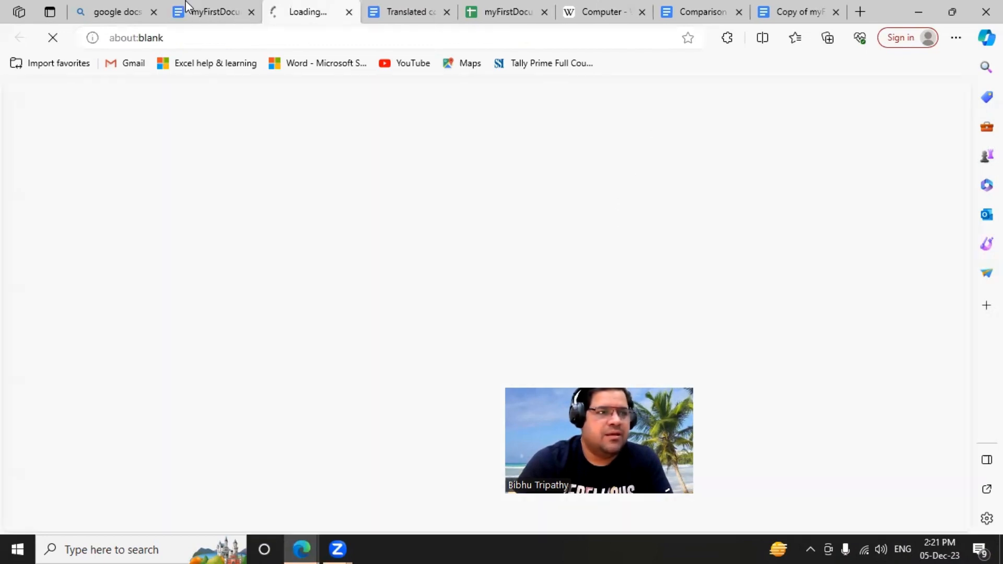
{"action": "left_click", "coordinate": [211, 12]}
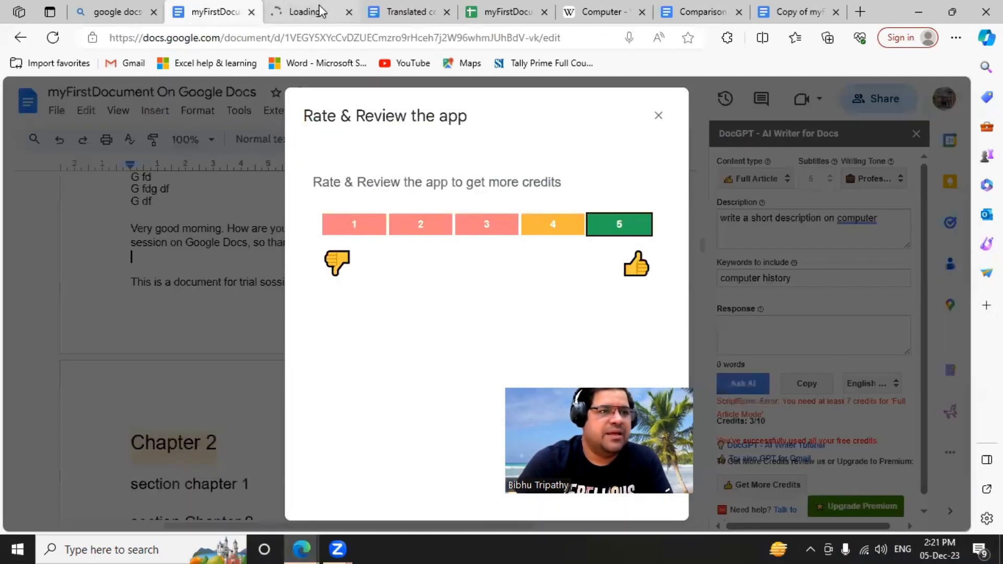
{"action": "left_click", "coordinate": [348, 12]}
{"action": "left_click", "coordinate": [658, 116]}
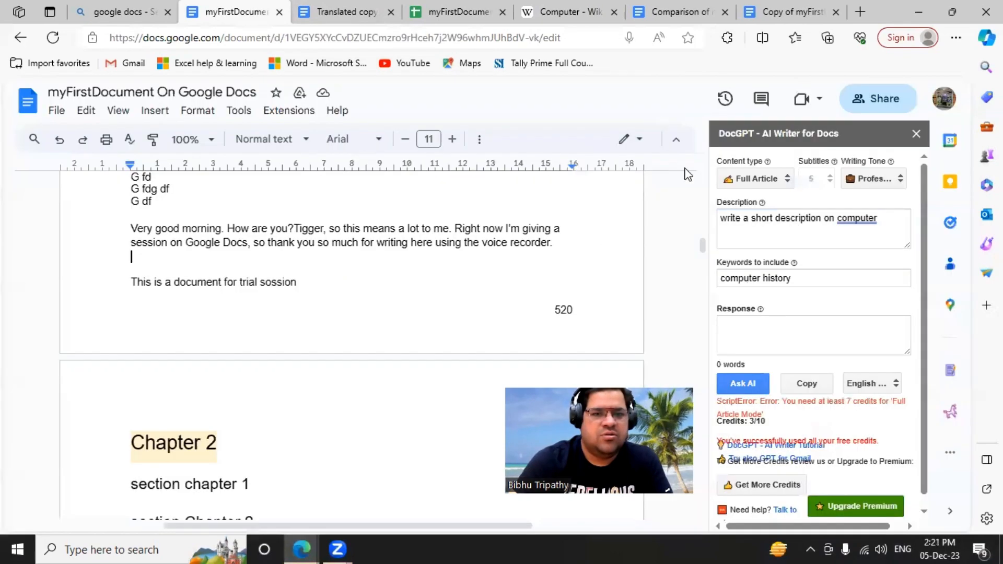
{"action": "left_click", "coordinate": [748, 380]}
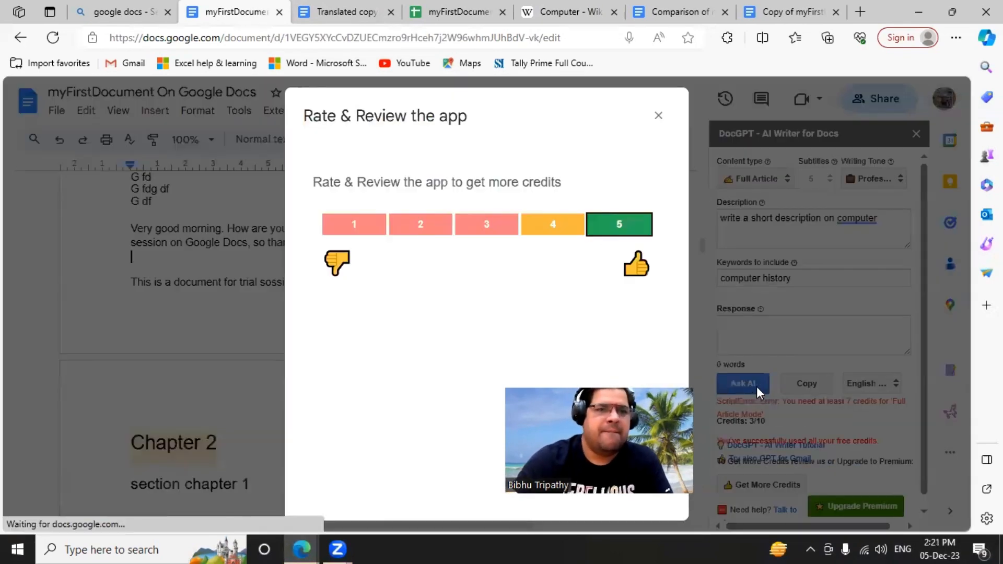
{"action": "left_click", "coordinate": [660, 118]}
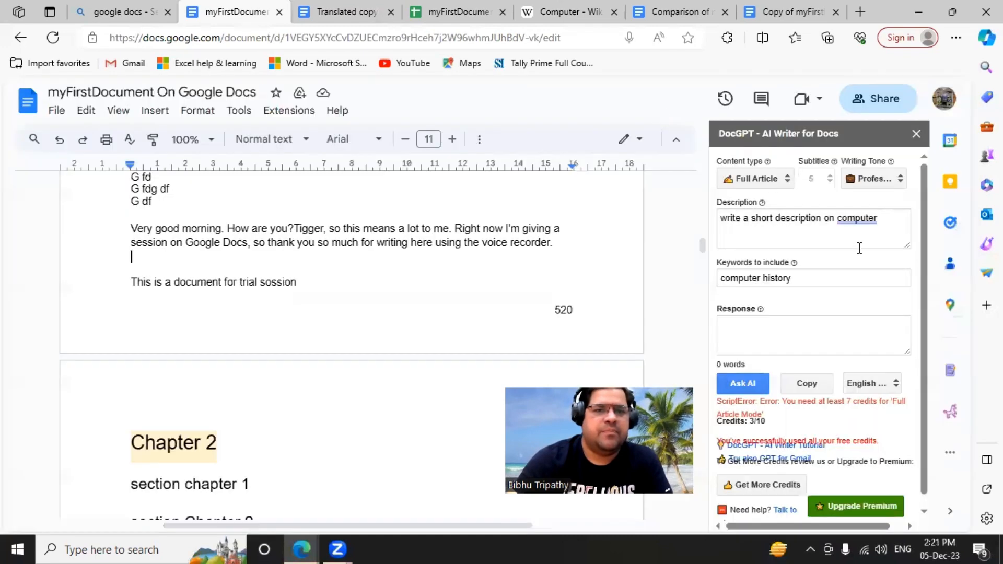
Try to generate the full article with the description "write short history of computer".
{"action": "left_click", "coordinate": [884, 222]}
{"action": "left_click_drag", "start_coordinate": [883, 222], "coordinate": [719, 222]}
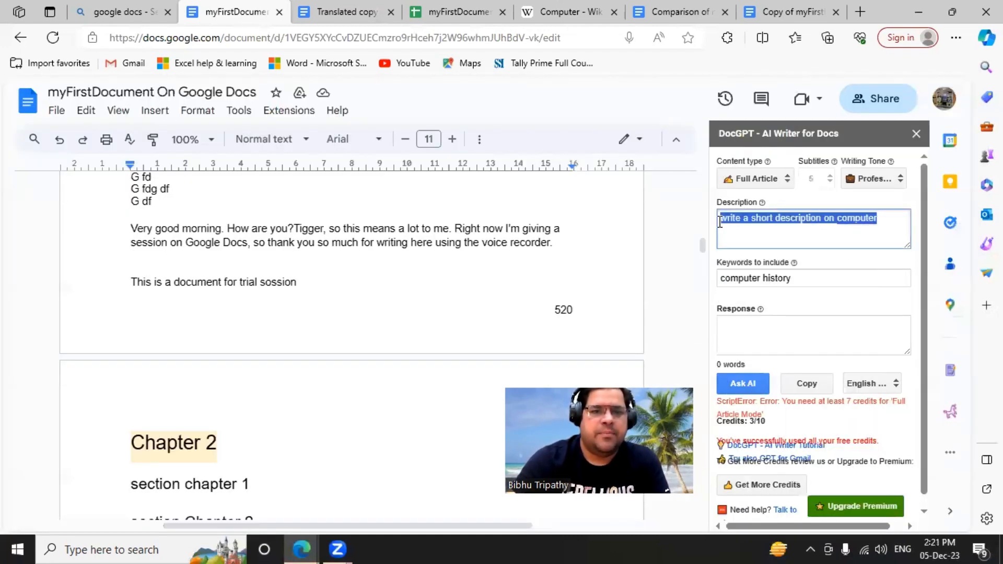
{"action": "type", "text": "write "}
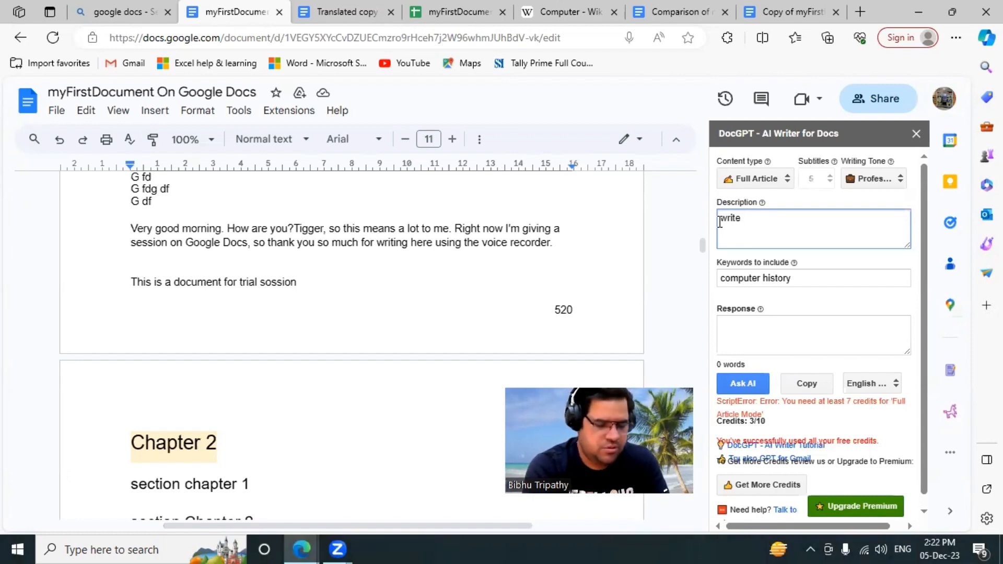
{"action": "type", "text": "short his"}
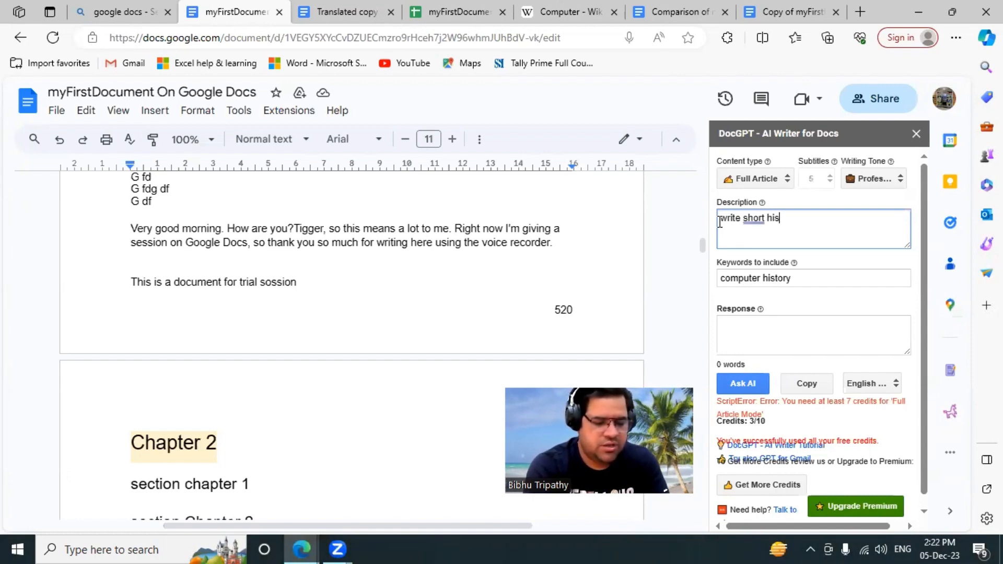
{"action": "type", "text": "tory of com"}
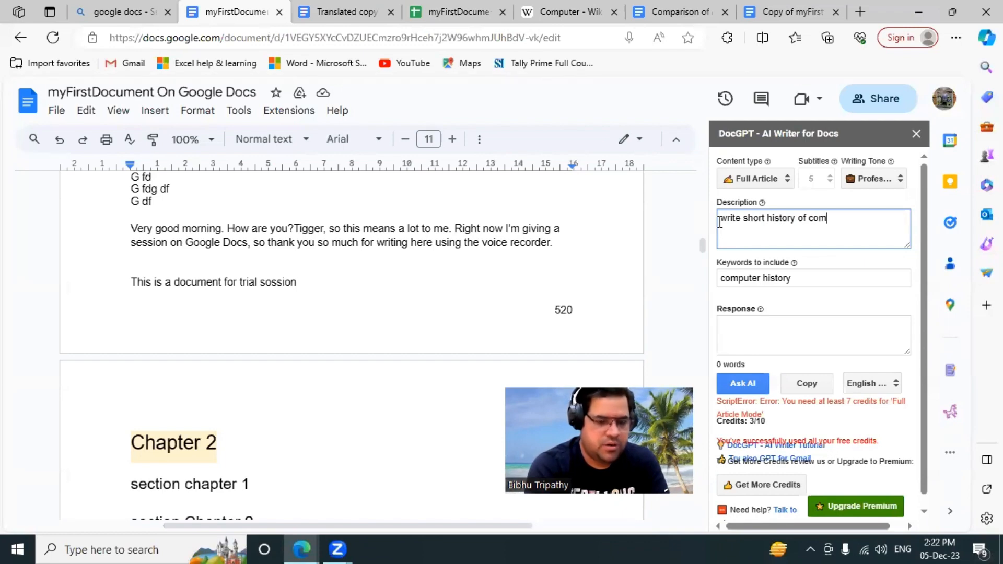
{"action": "type", "text": "puter"}
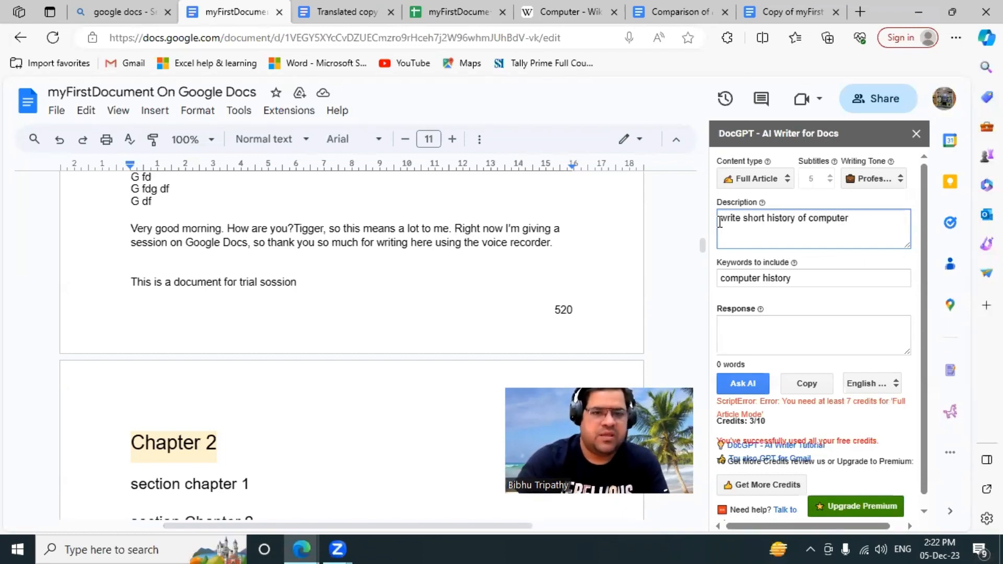
{"action": "left_click", "coordinate": [739, 385]}
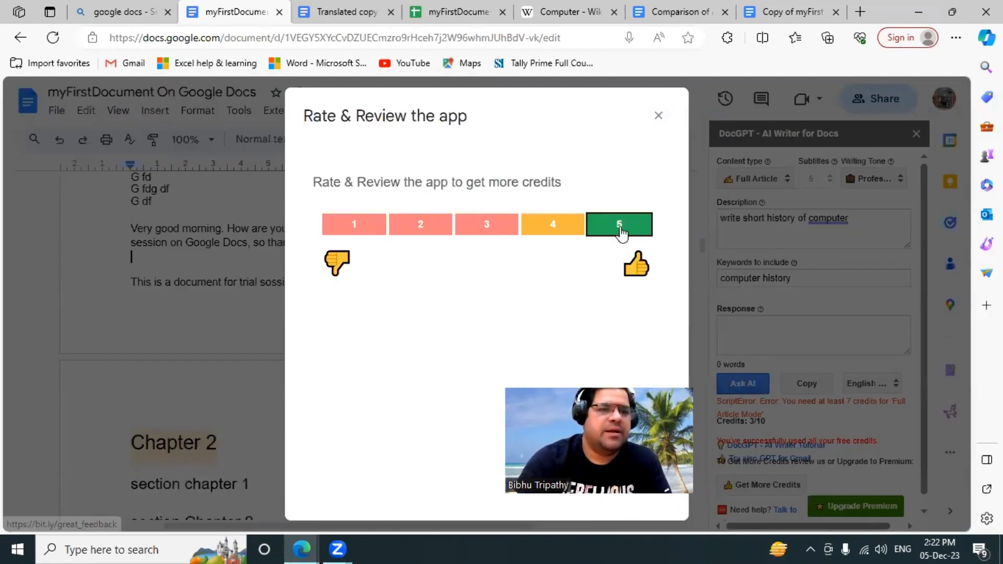
Try the add-on's 5 and 4 rating links, closing each page they open, and dismiss the rating dialog.
{"action": "left_click", "coordinate": [620, 225]}
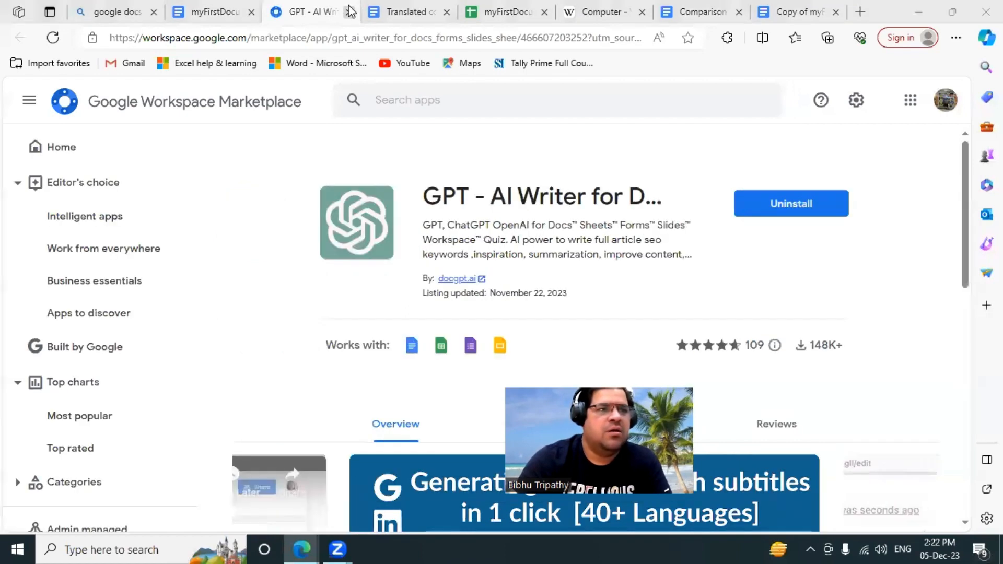
{"action": "left_click", "coordinate": [349, 11]}
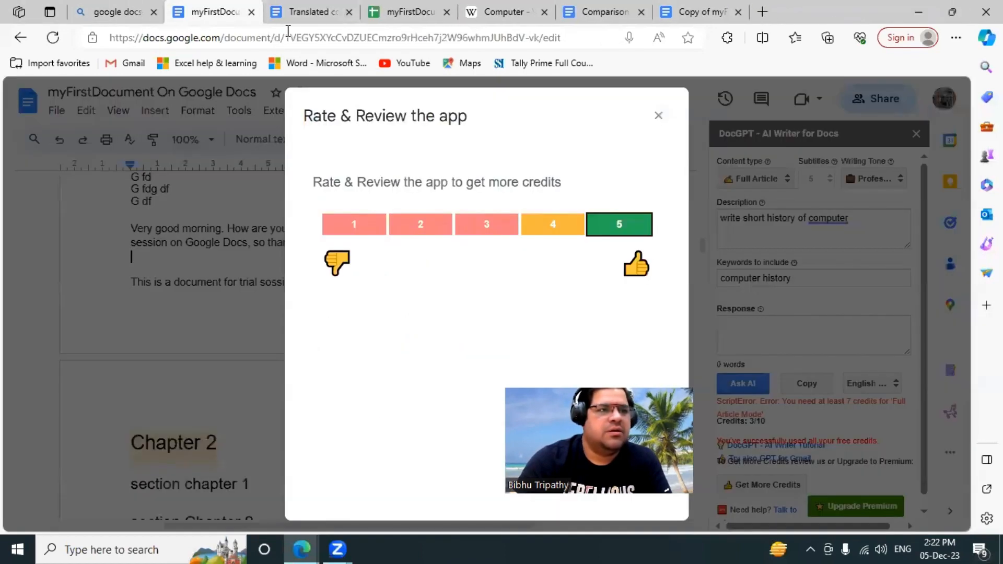
{"action": "left_click", "coordinate": [557, 224]}
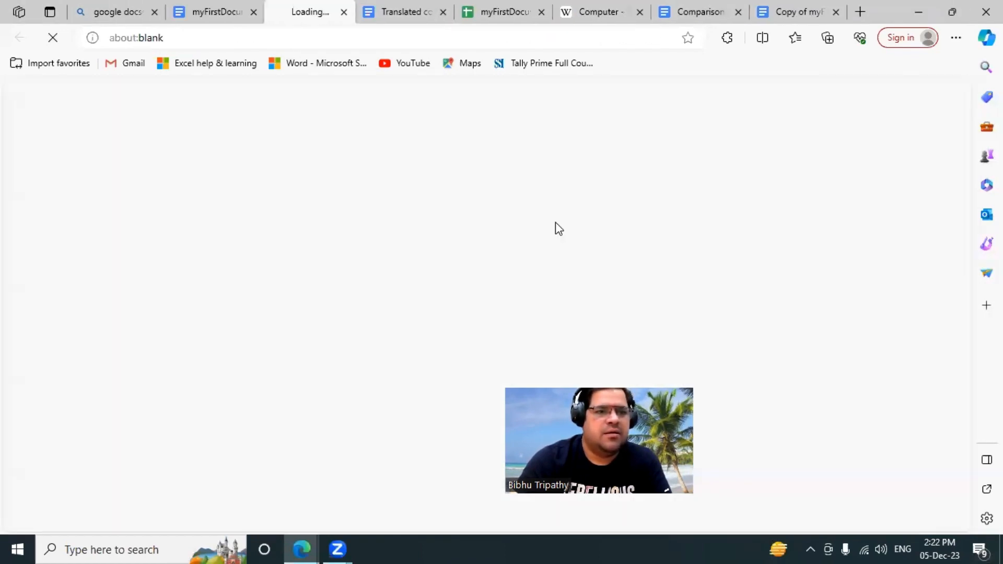
{"action": "left_click", "coordinate": [349, 12]}
{"action": "left_click", "coordinate": [658, 115]}
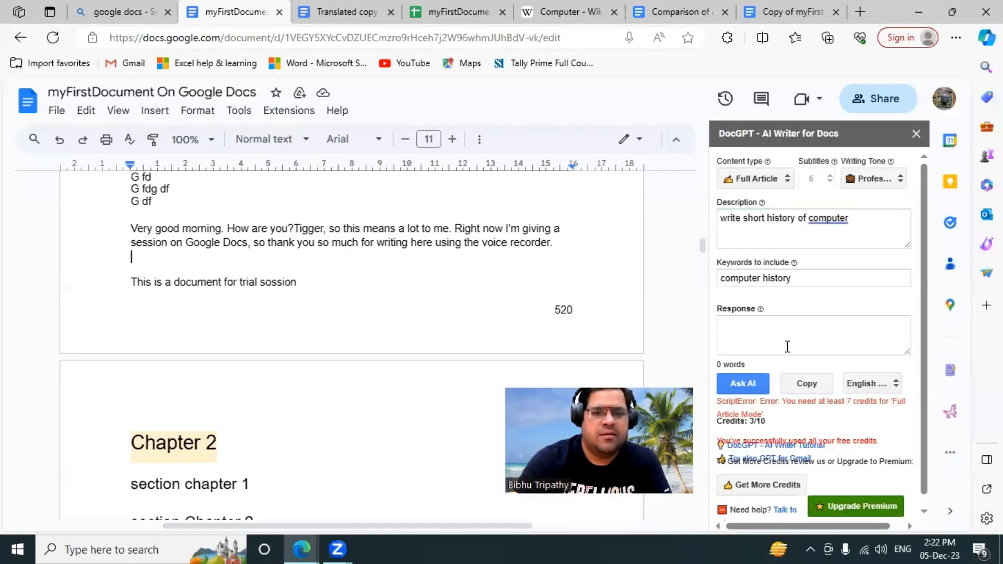
Try to generate a full article with the description "write about chatgpt" and the keywords "chat gpt", and dismiss the rating dialog.
{"action": "left_click", "coordinate": [816, 225]}
{"action": "key", "text": "ctrl+a"}
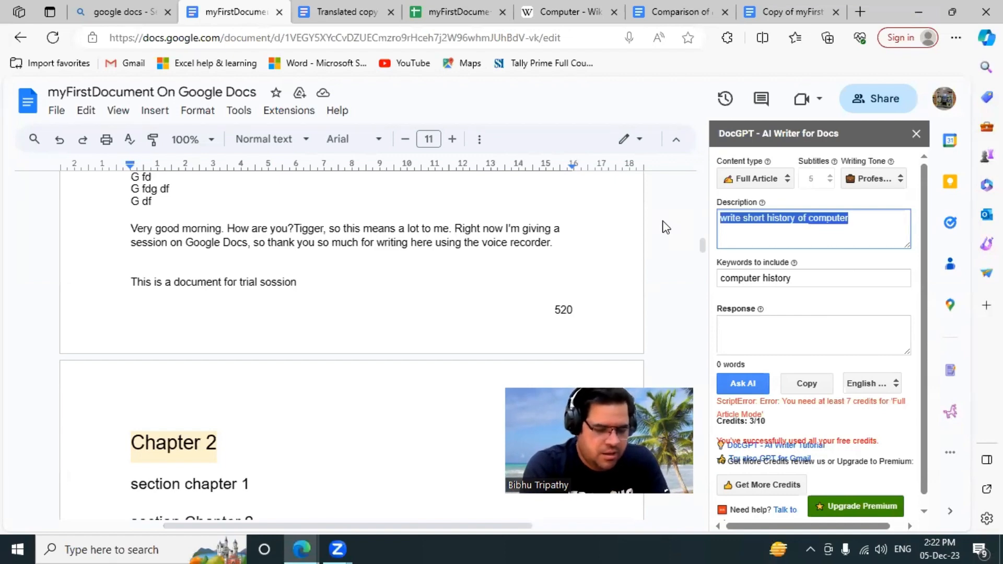
{"action": "type", "text": "writ"}
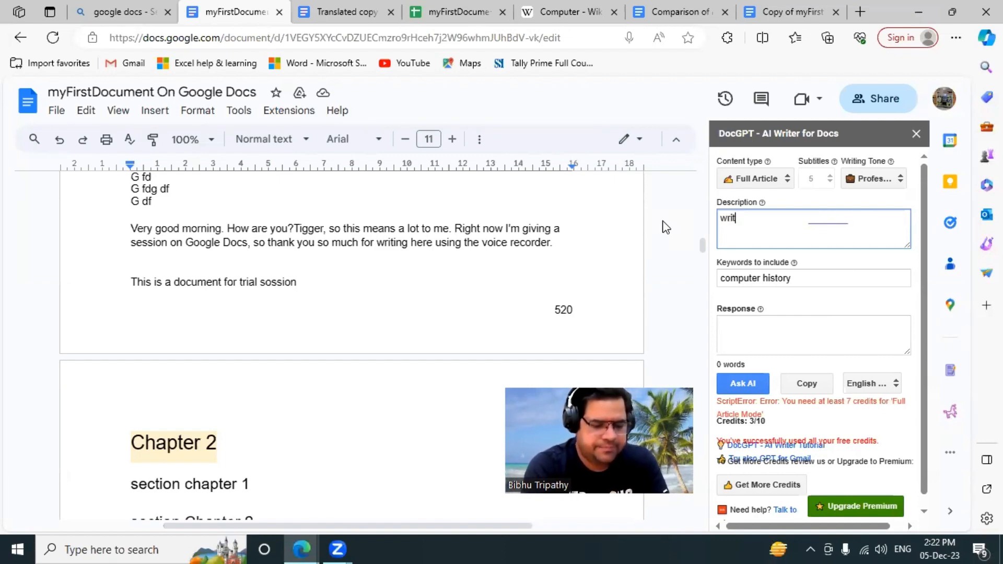
{"action": "type", "text": "e about "}
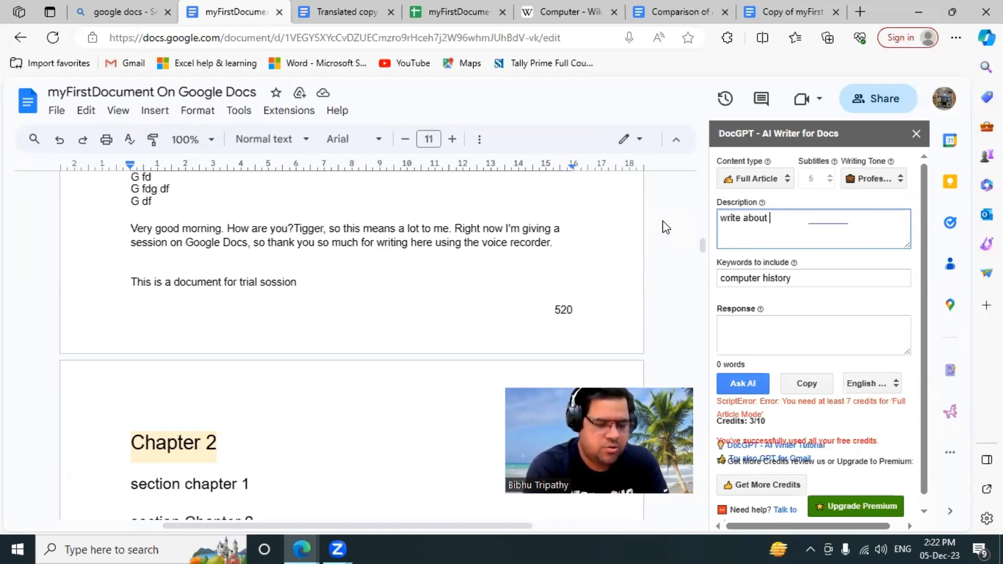
{"action": "type", "text": "chatgpt"}
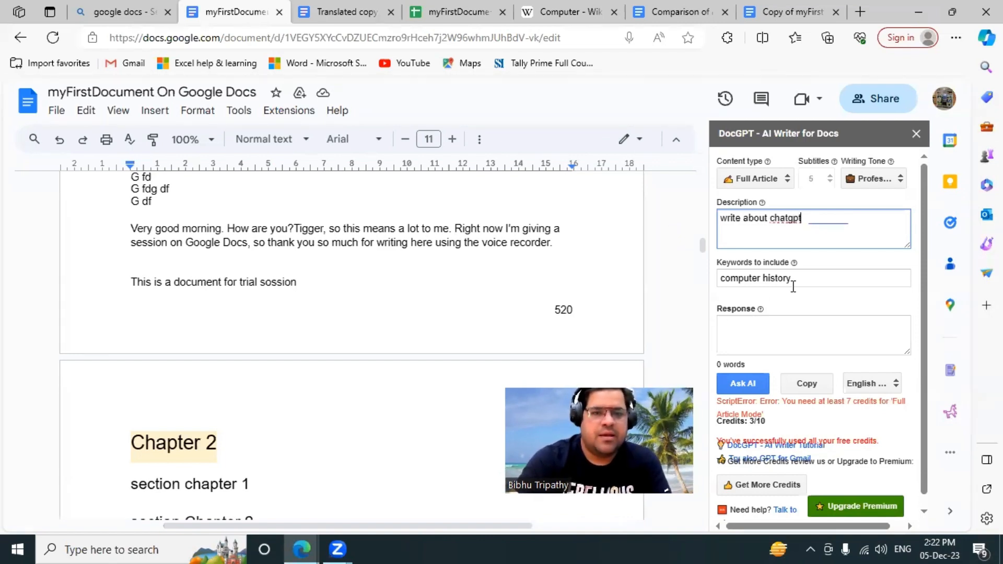
{"action": "key", "text": "Tab"}
{"action": "type", "text": "cha"}
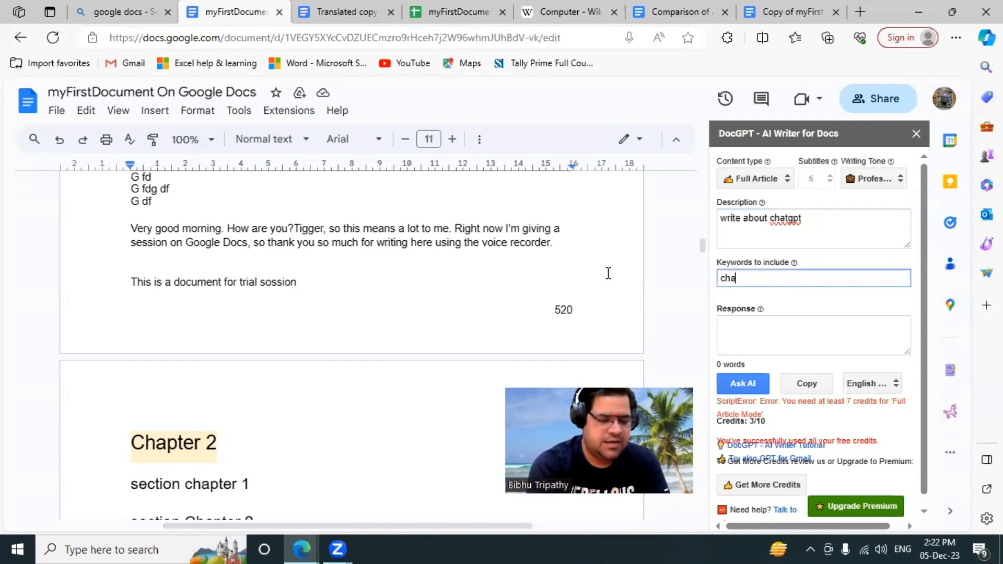
{"action": "type", "text": "t gp"}
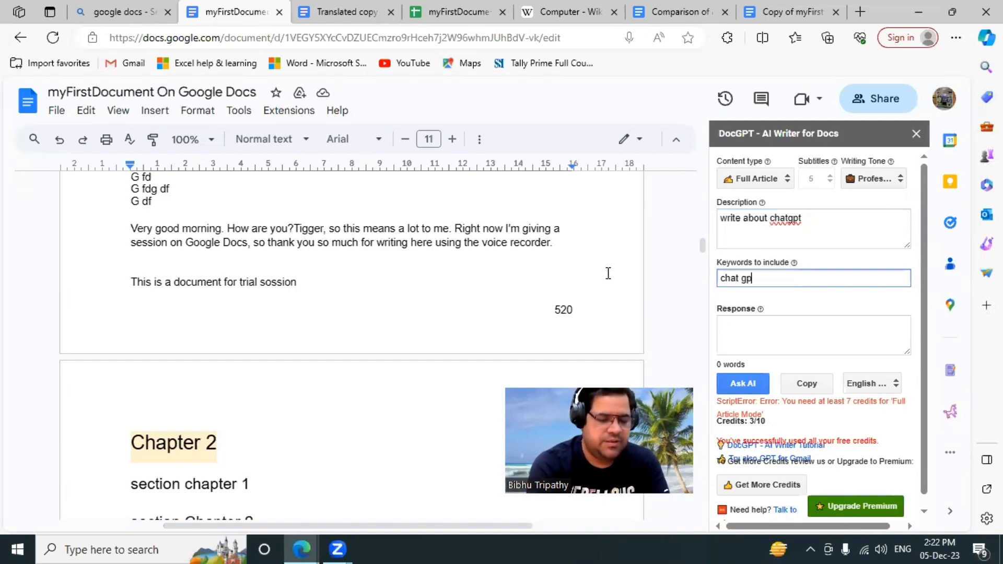
{"action": "type", "text": "t"}
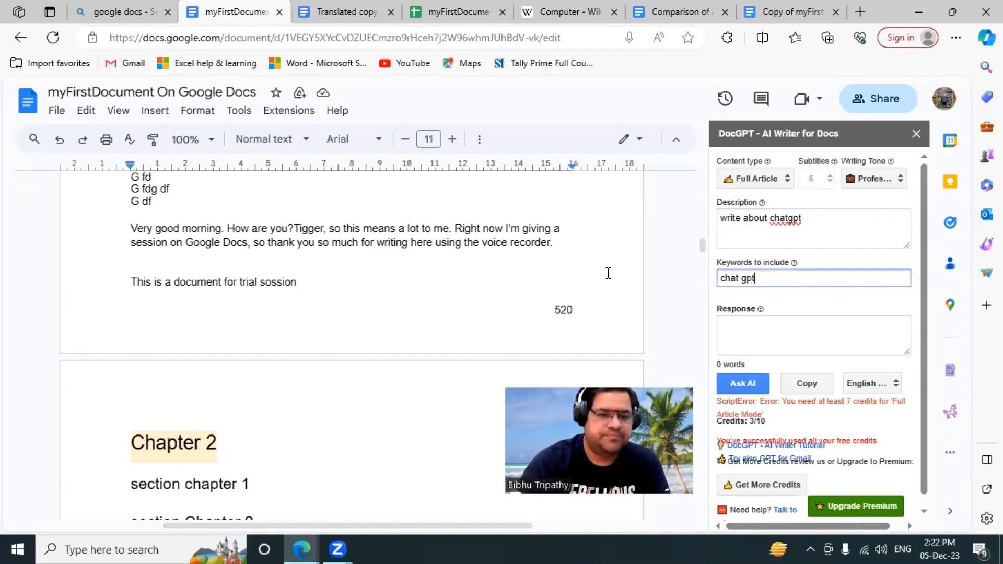
{"action": "left_click", "coordinate": [732, 382]}
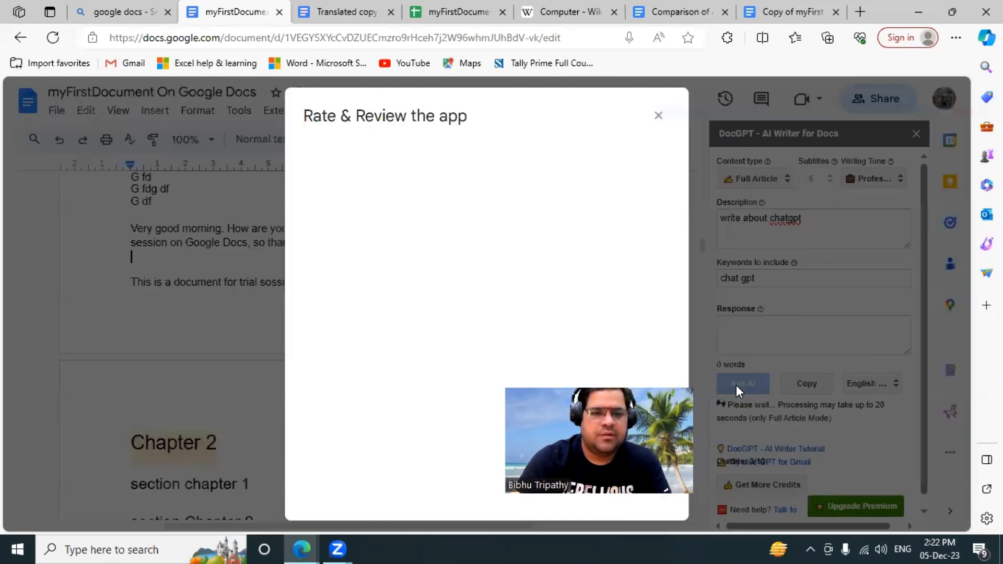
{"action": "left_click", "coordinate": [659, 116]}
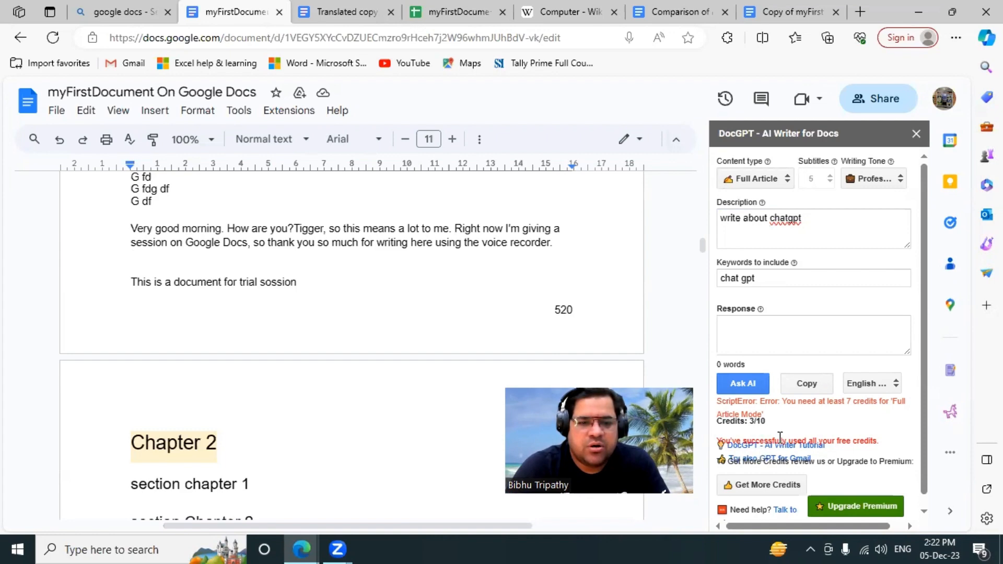
Close the DocGPT add-on and launch the GPT for Docs Sheets Slides add-on.
{"action": "scroll", "coordinate": [779, 437], "scroll_direction": "down", "scroll_amount": 1}
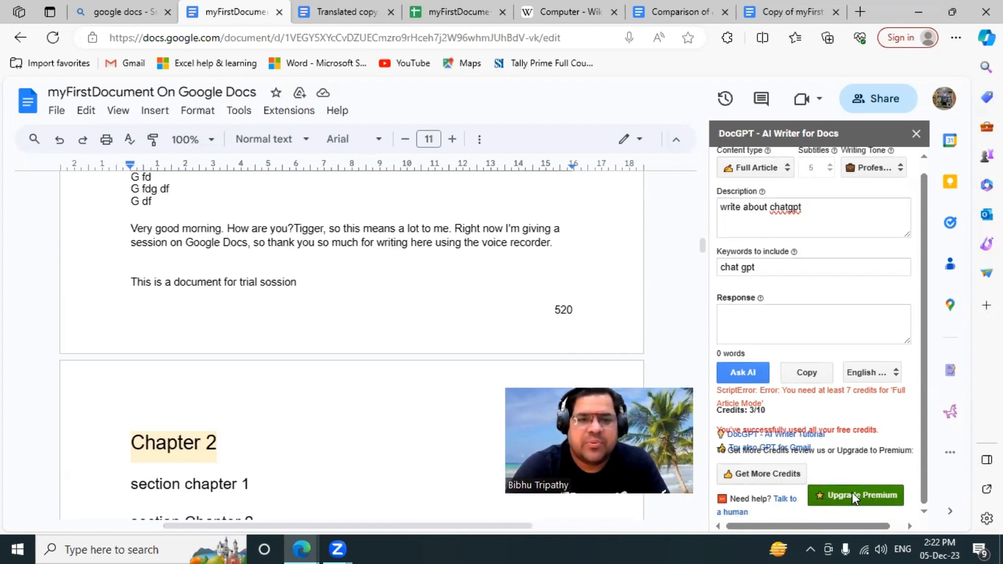
{"action": "scroll", "coordinate": [854, 241], "scroll_direction": "up", "scroll_amount": 1}
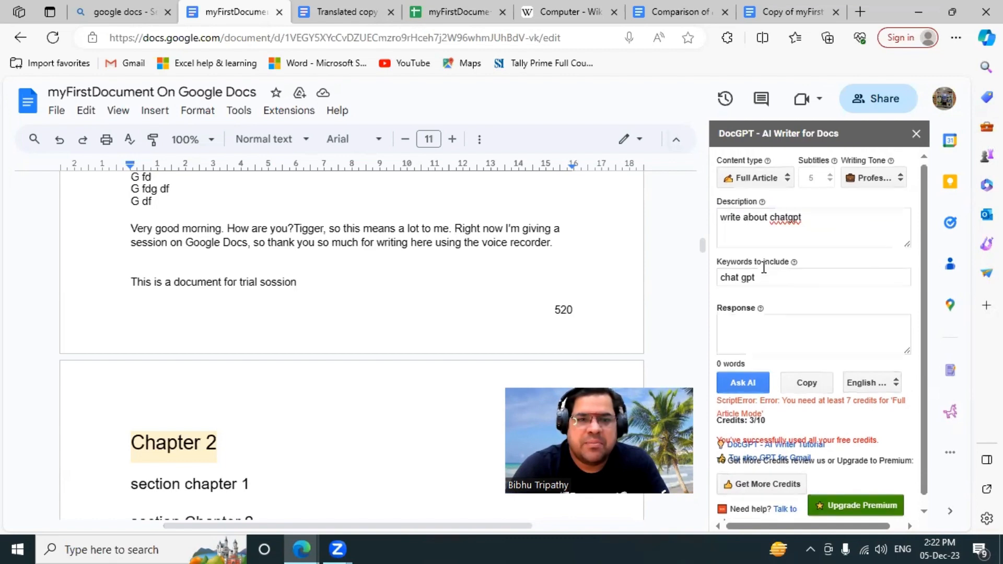
{"action": "left_click", "coordinate": [911, 135]}
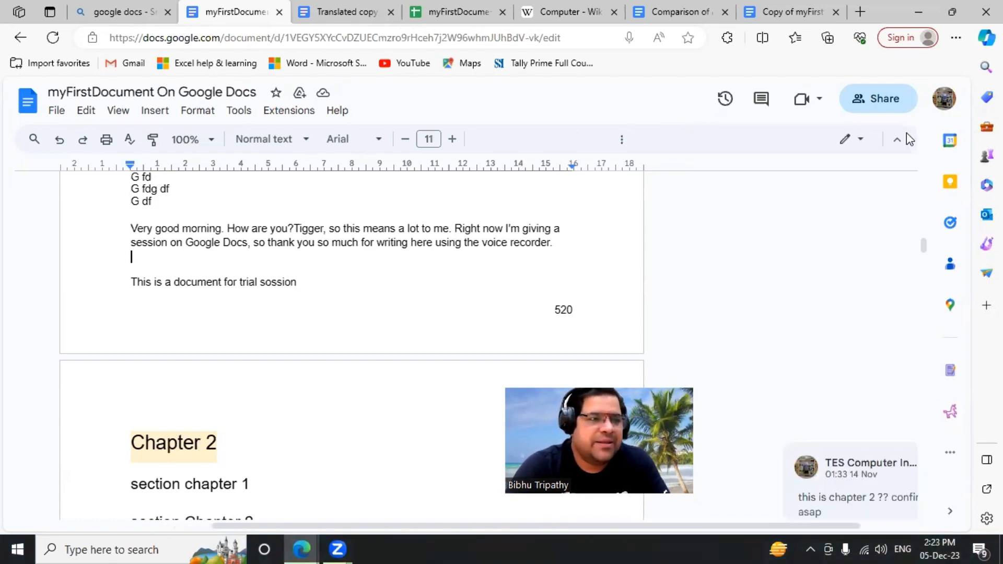
{"action": "left_click", "coordinate": [237, 110]}
{"action": "left_click", "coordinate": [289, 110]}
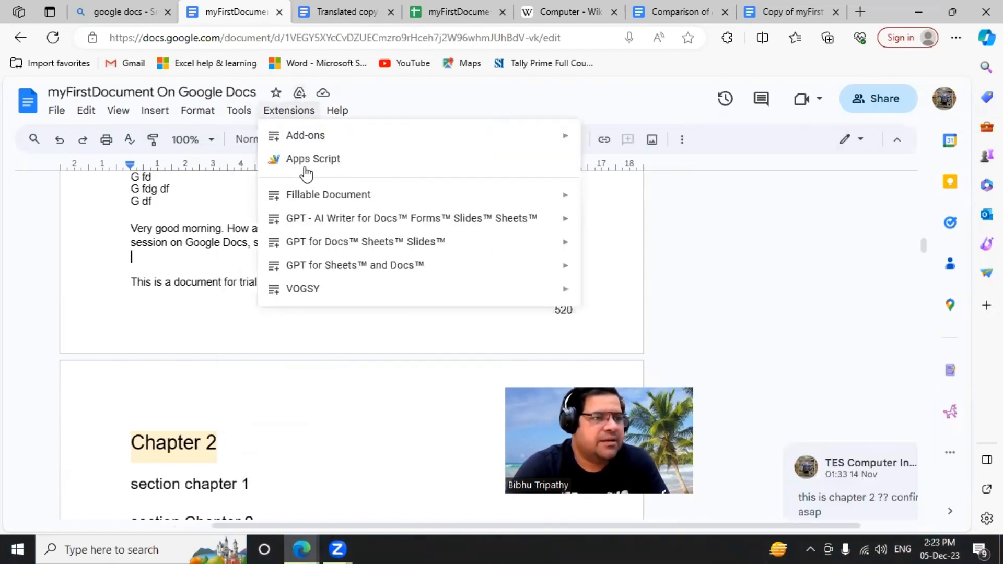
{"action": "mouse_move", "coordinate": [333, 250]}
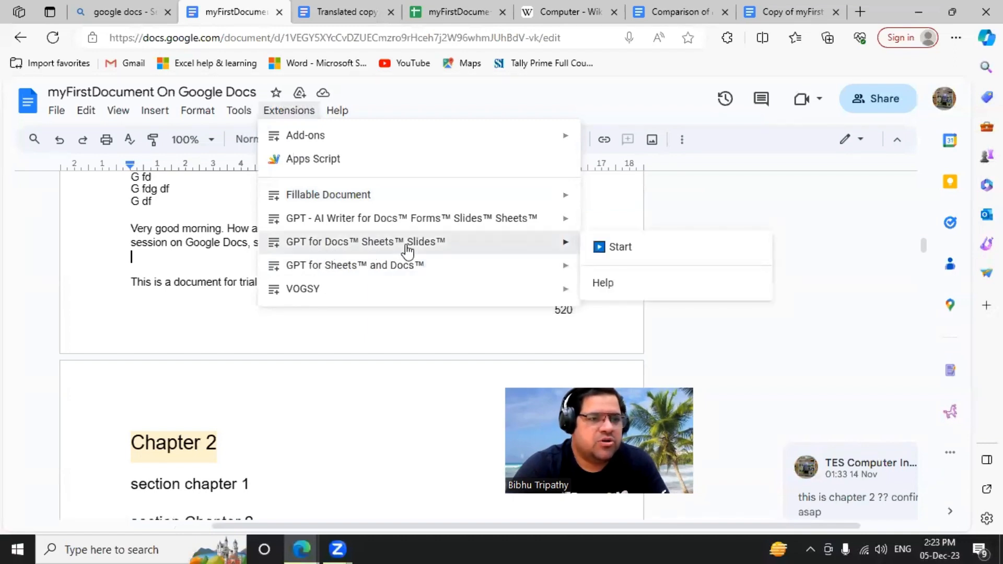
{"action": "left_click", "coordinate": [599, 255]}
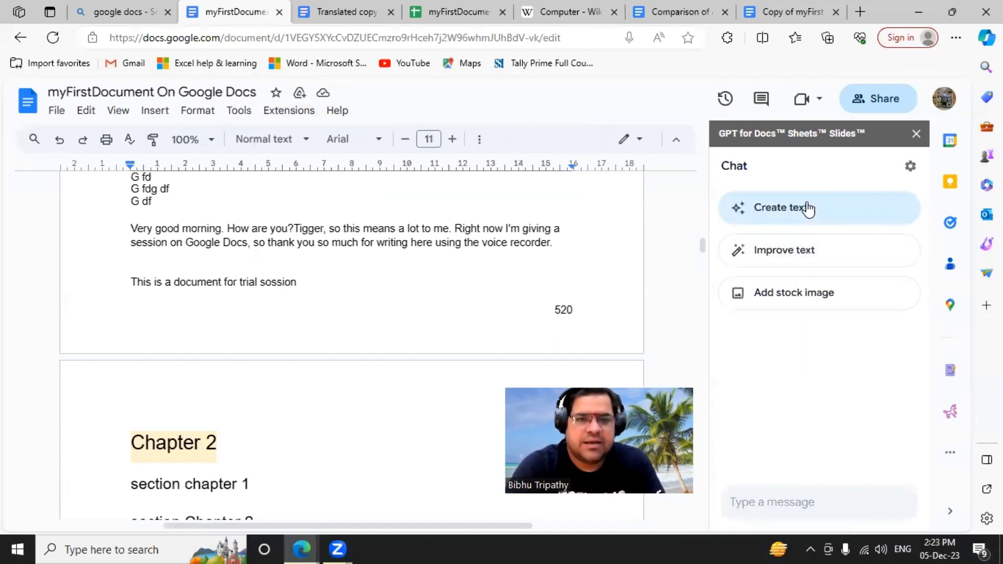
Generate text with the Create text option using the prompt "Hello how are you".
{"action": "left_click", "coordinate": [810, 208]}
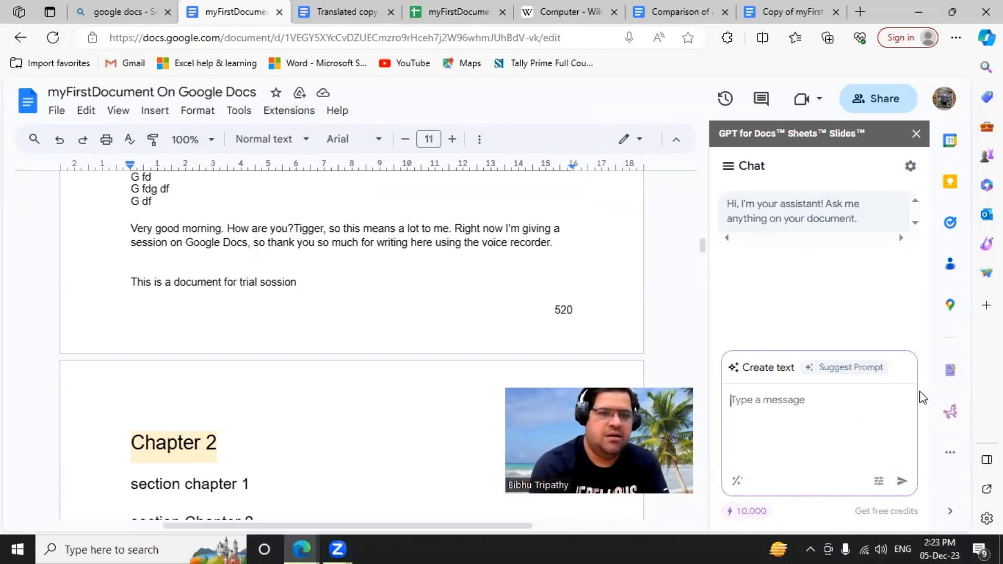
{"action": "type", "text": "Hello how are yo"}
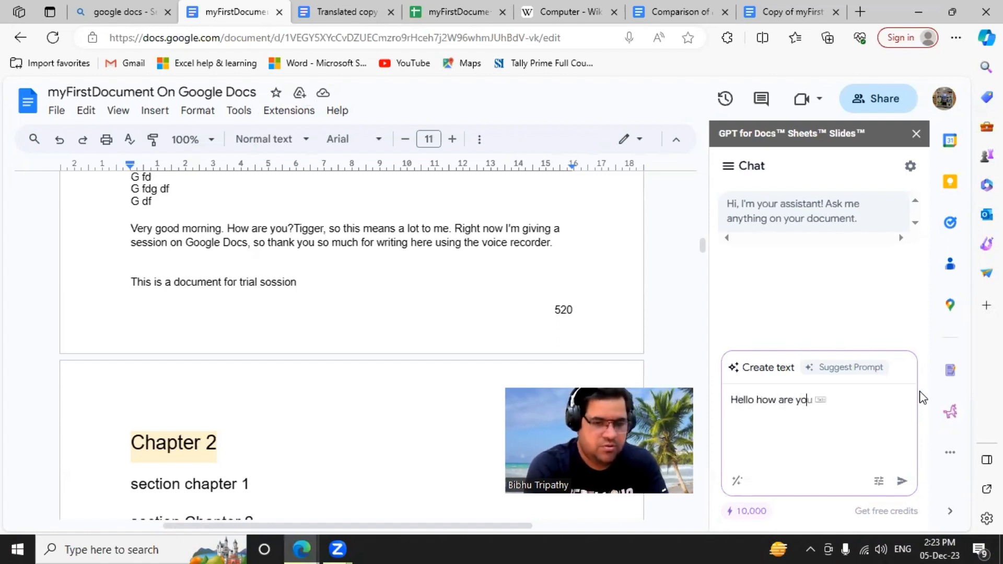
{"action": "key", "text": "Return"}
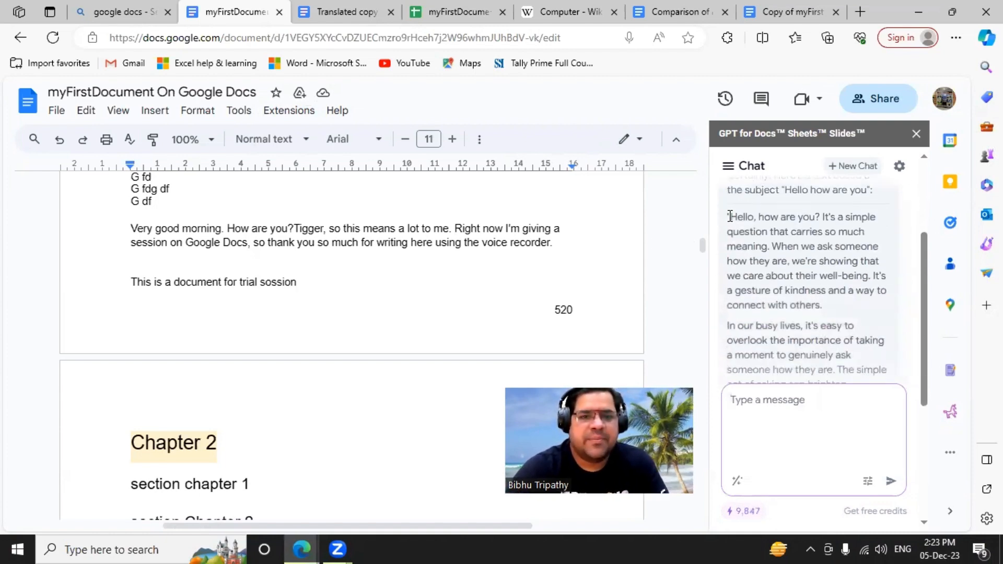
Copy the generated "Hello, how are you?" text from the chat into the document, below the project status table.
{"action": "left_click_drag", "start_coordinate": [729, 216], "coordinate": [868, 301]}
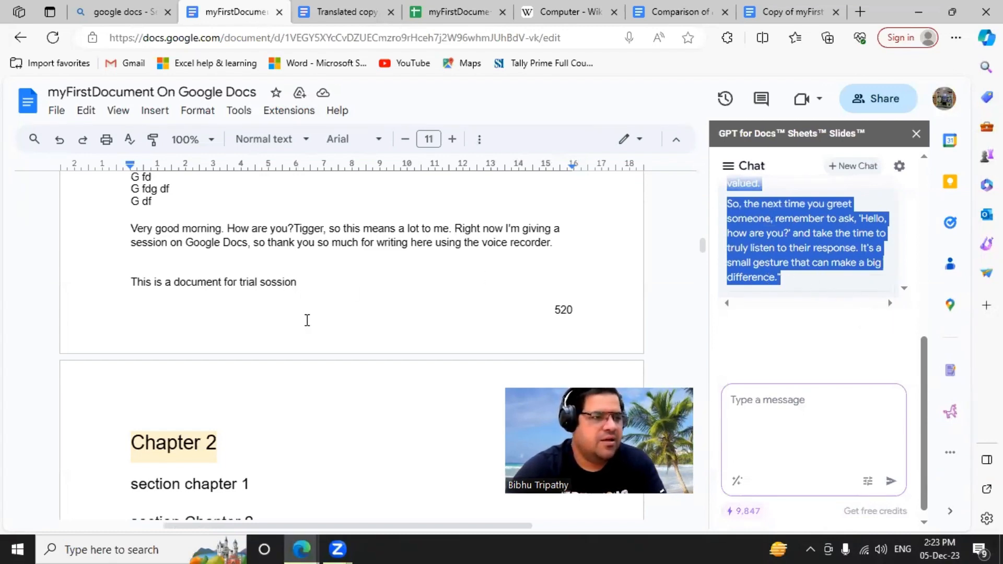
{"action": "scroll", "coordinate": [307, 320], "scroll_direction": "down", "scroll_amount": 20}
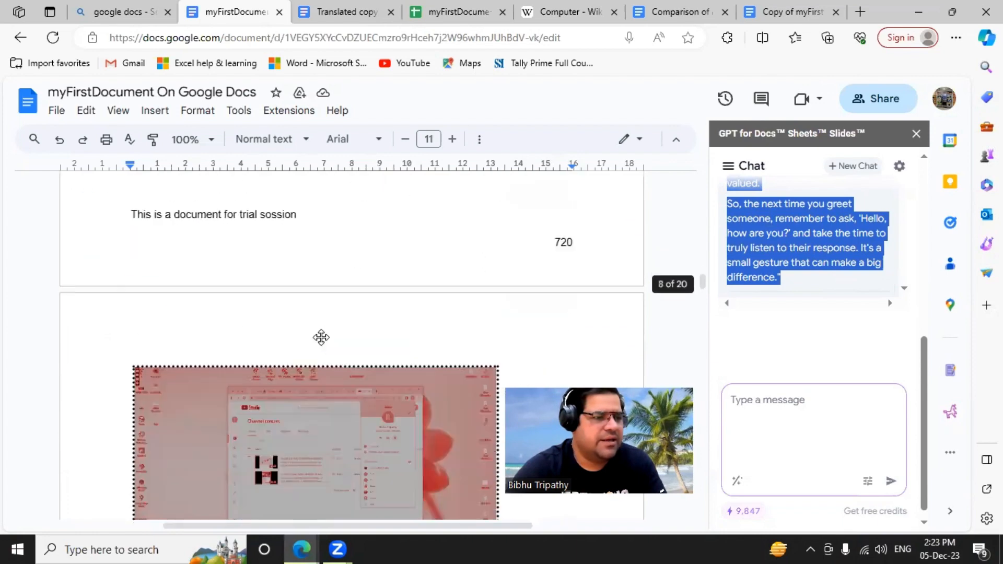
{"action": "scroll", "coordinate": [322, 337], "scroll_direction": "down", "scroll_amount": 10}
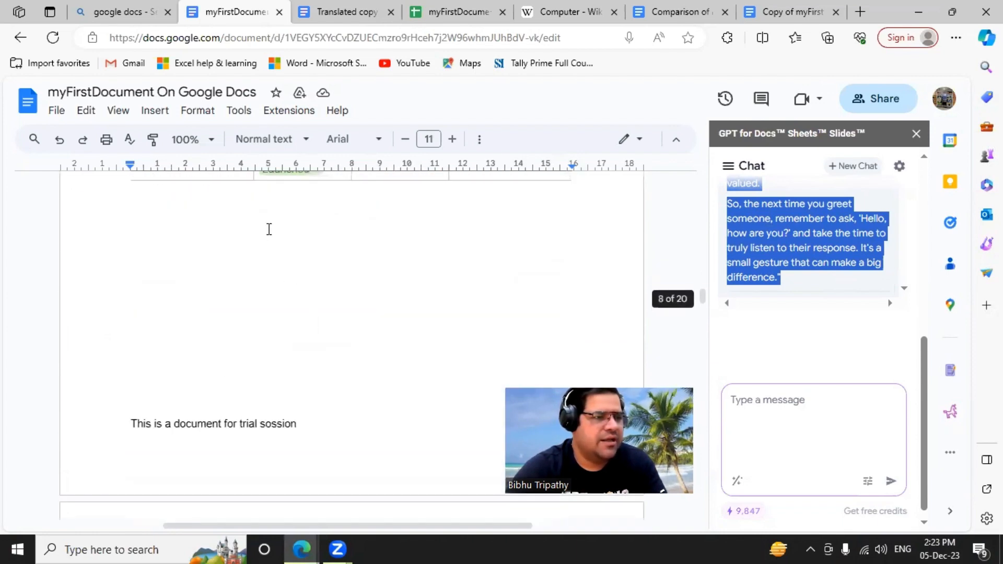
{"action": "left_click", "coordinate": [269, 229]}
{"action": "type", "text": "\"Hello, how are you? It's a simple question that carries so much meaning. When we ask someone how they are, we're showing that we care about their well-being. It's a gesture of kindness and a way to connect with others. In our busy lives, it's easy to overlook the importance of taking a moment to genuinely ask someone how they are. The simple act of asking can brighten someone's day and make them feel valued. So, the next time you greet someone, remember to ask, 'Hello, how are you?' and take the time to truly listen to their response. It's a small gesture that can make a big difference.\""}
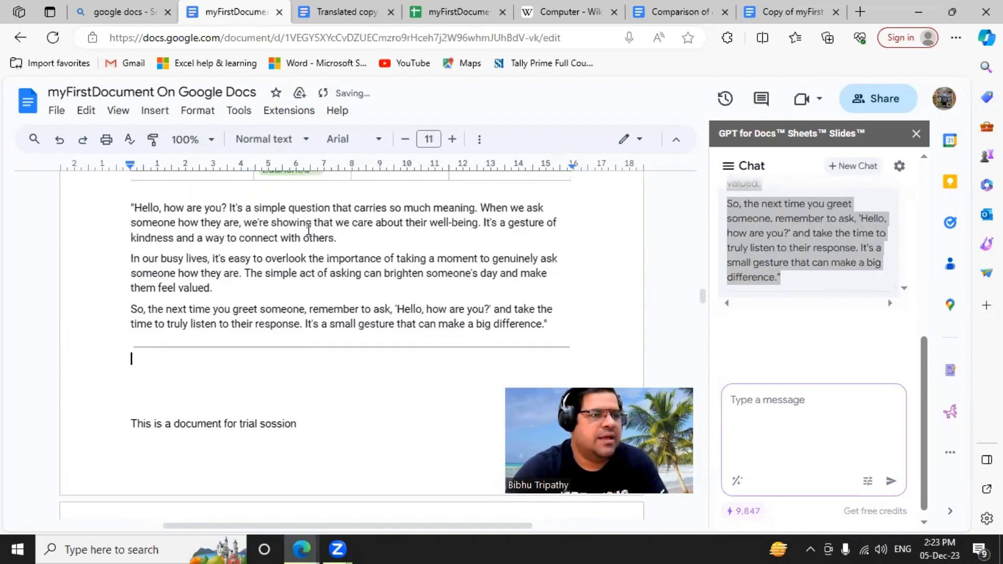
{"action": "left_click_drag", "start_coordinate": [282, 210], "coordinate": [528, 223]}
{"action": "left_click", "coordinate": [481, 291]}
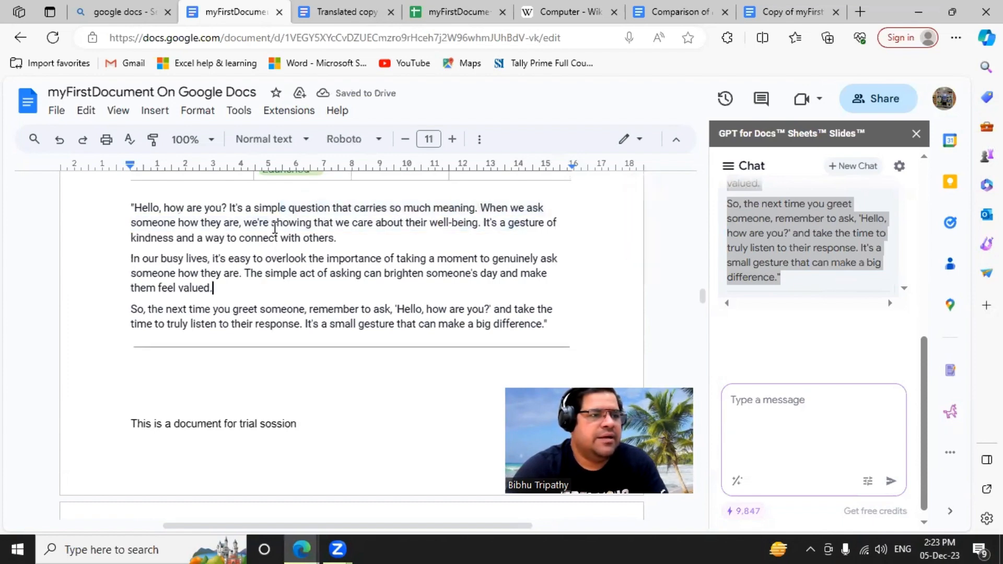
{"action": "left_click_drag", "start_coordinate": [286, 209], "coordinate": [386, 217]}
{"action": "left_click_drag", "start_coordinate": [483, 257], "coordinate": [490, 309]}
Send the message "computer" in the add-on's chat.
{"action": "scroll", "coordinate": [840, 303], "scroll_direction": "up", "scroll_amount": 10}
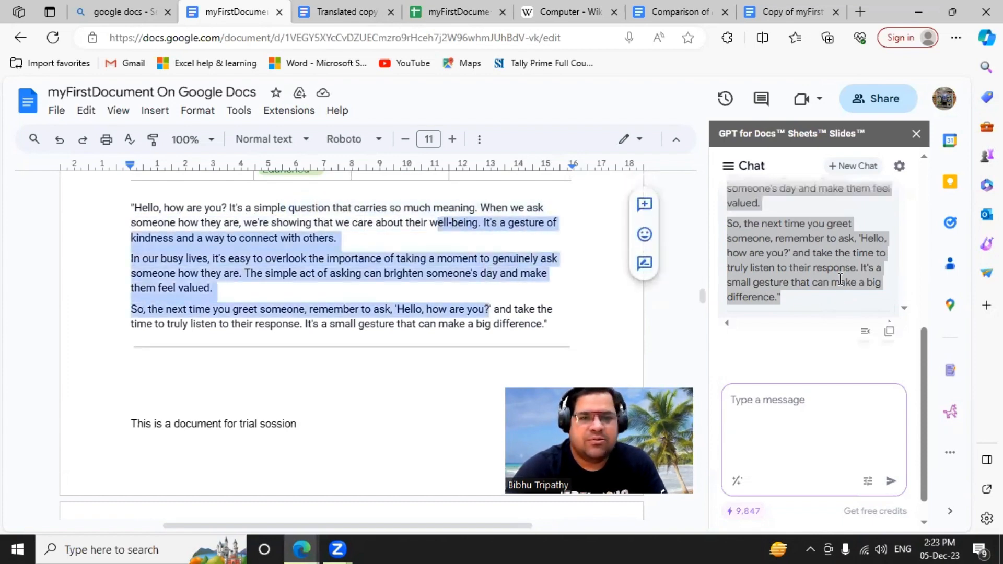
{"action": "left_click", "coordinate": [805, 417]}
{"action": "type", "text": "computer"}
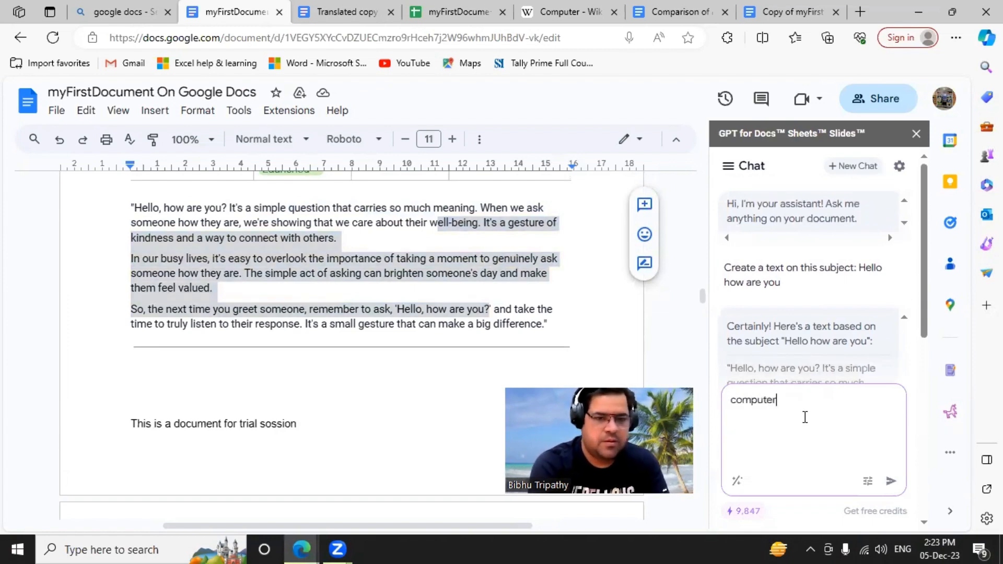
{"action": "key", "text": "Return"}
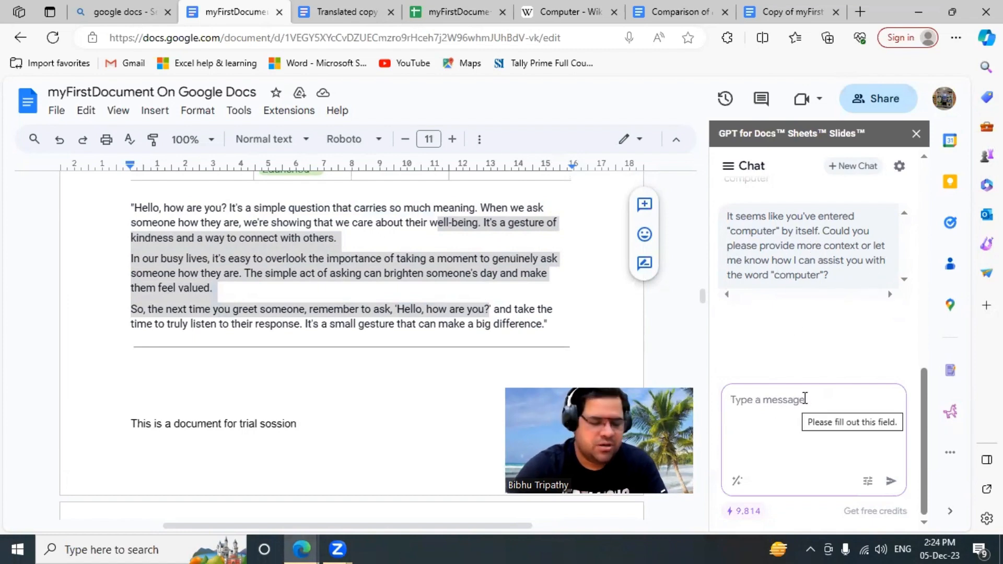
Ask the add-on's chat "tell me history of computer".
{"action": "type", "text": "tellme history of computer"}
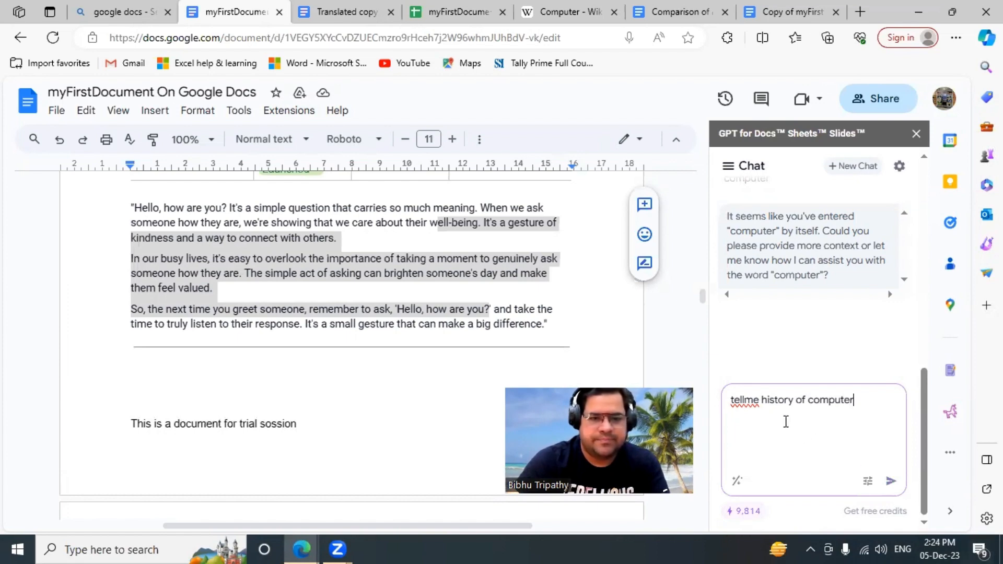
{"action": "left_click", "coordinate": [746, 401]}
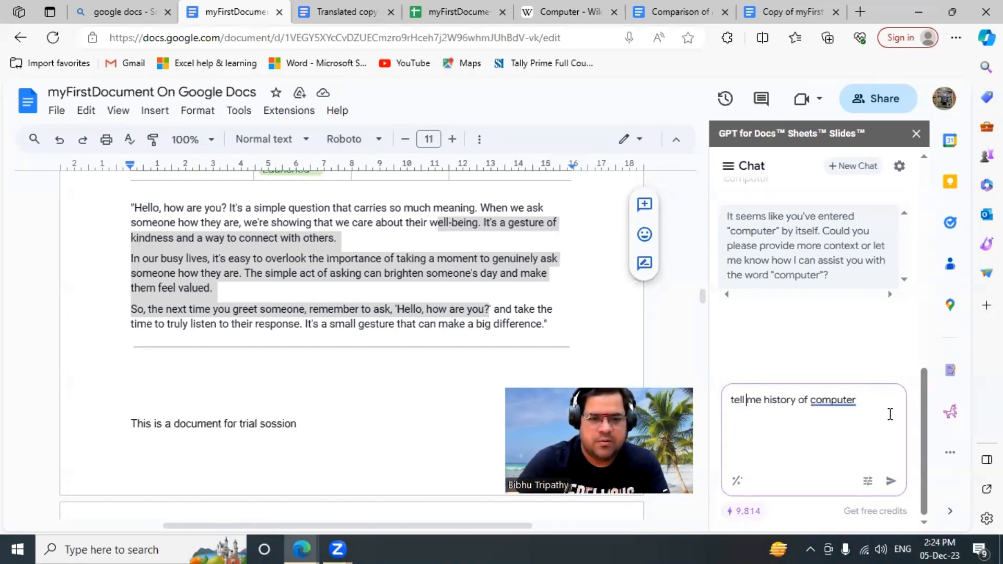
{"action": "key", "text": "Return"}
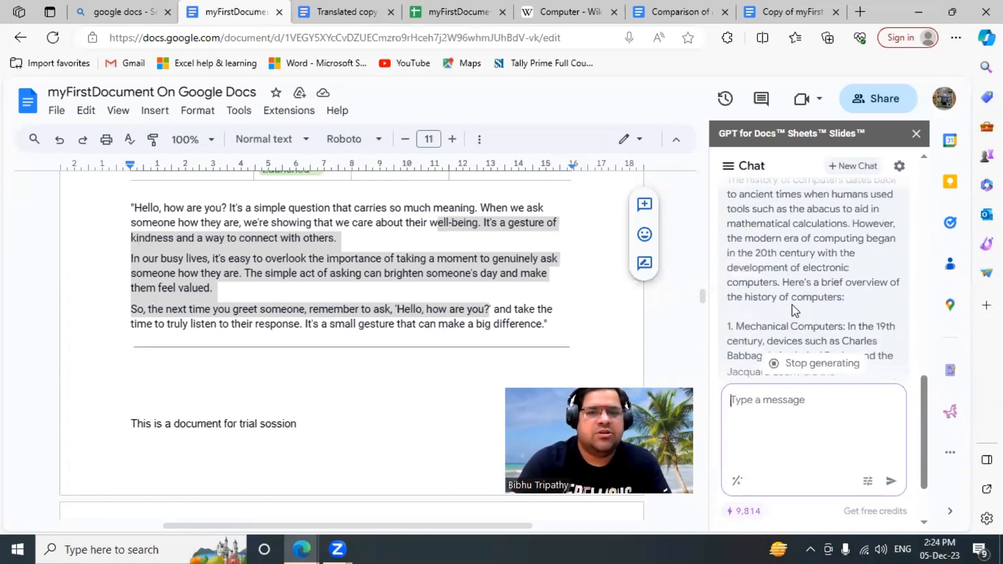
Copy the chat's full answer on the history of computers and paste it below the horizontal line in the document.
{"action": "scroll", "coordinate": [796, 272], "scroll_direction": "up", "scroll_amount": 3}
{"action": "scroll", "coordinate": [780, 300], "scroll_direction": "down", "scroll_amount": 1}
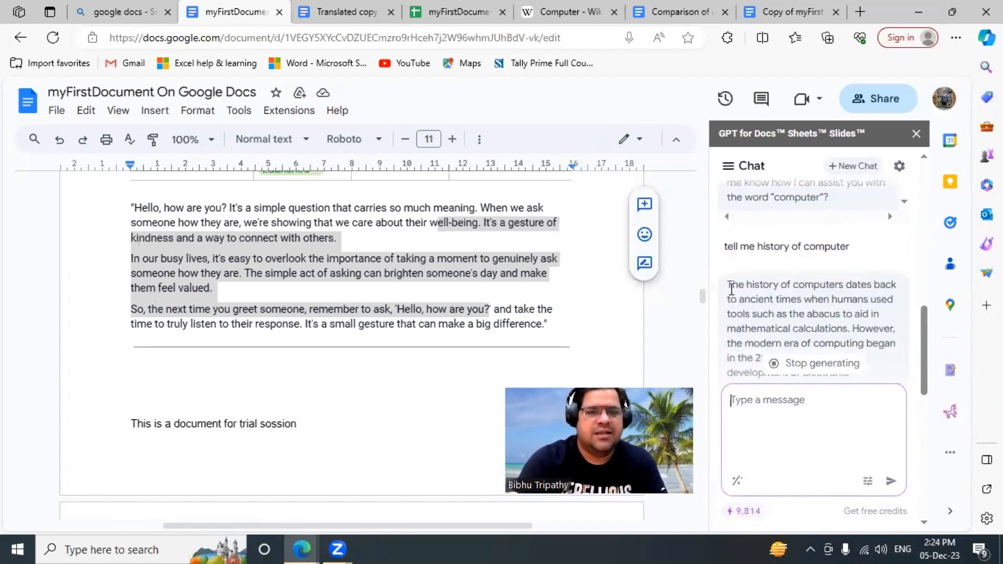
{"action": "left_click_drag", "start_coordinate": [734, 299], "coordinate": [843, 288]}
{"action": "scroll", "coordinate": [843, 315], "scroll_direction": "down", "scroll_amount": 10}
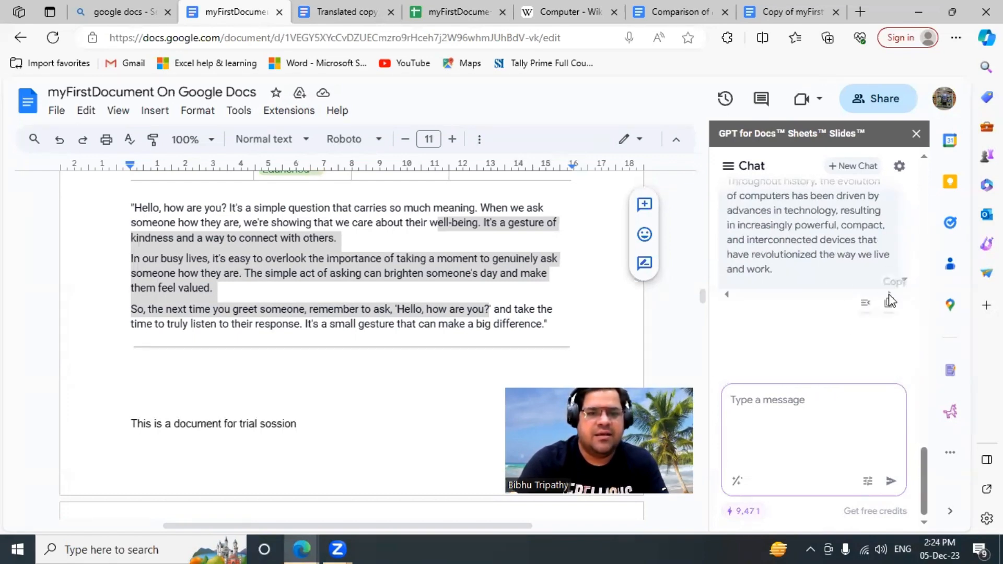
{"action": "left_click", "coordinate": [204, 381]}
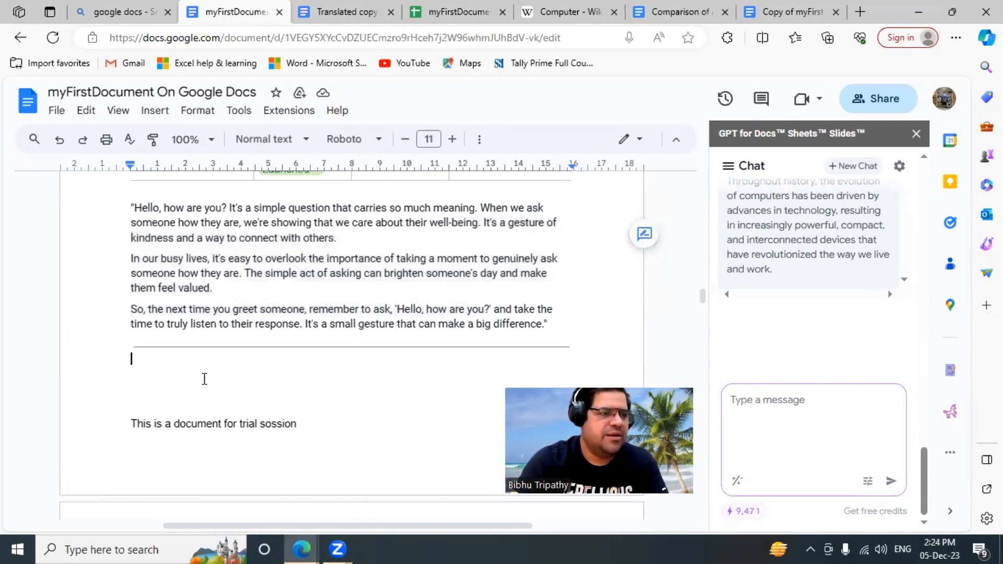
{"action": "key", "text": "ctrl+v"}
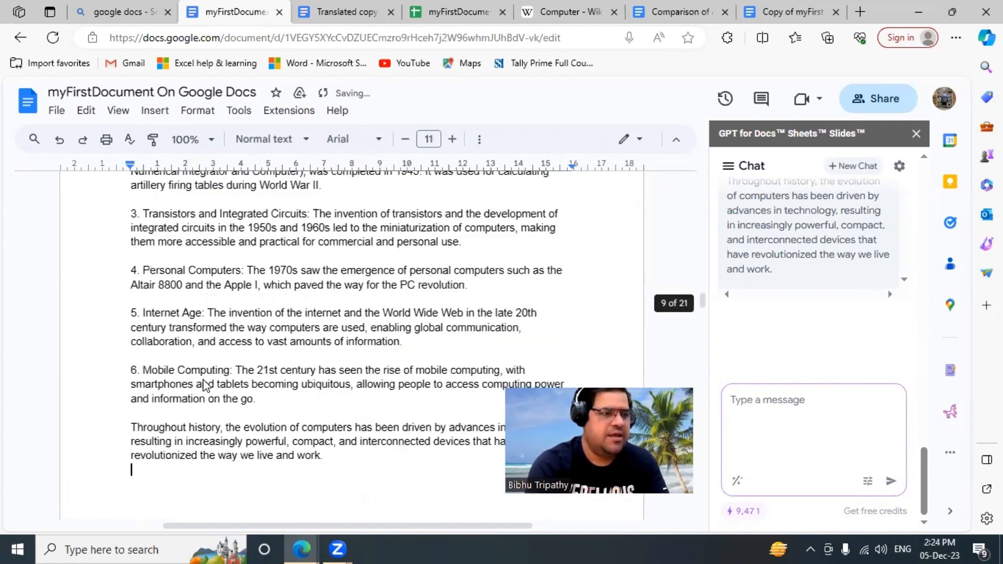
Review the pasted history of computers, from the Mechanical Computers point to the closing paragraph.
{"action": "scroll", "coordinate": [204, 340], "scroll_direction": "up", "scroll_amount": 3}
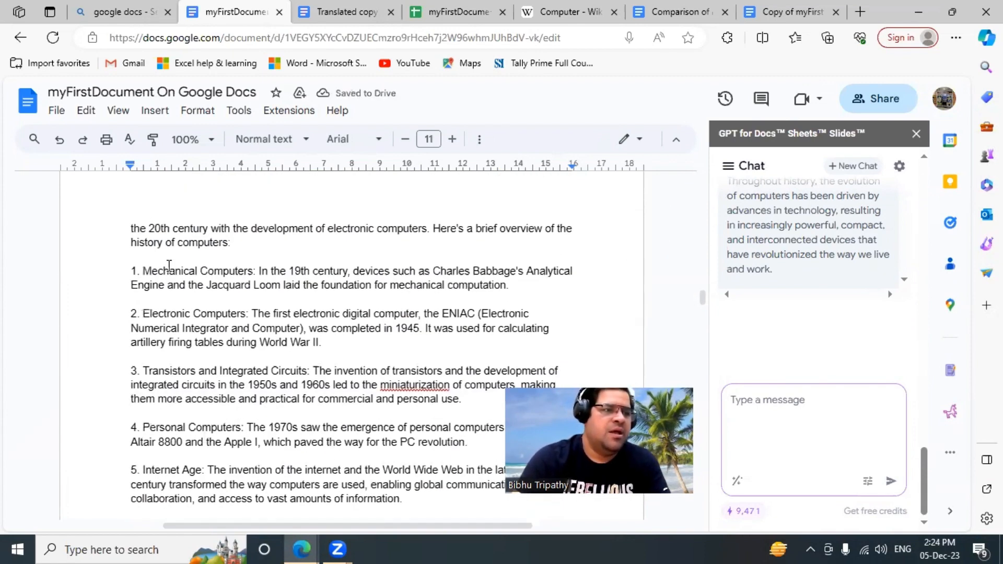
{"action": "left_click_drag", "start_coordinate": [149, 272], "coordinate": [248, 277]}
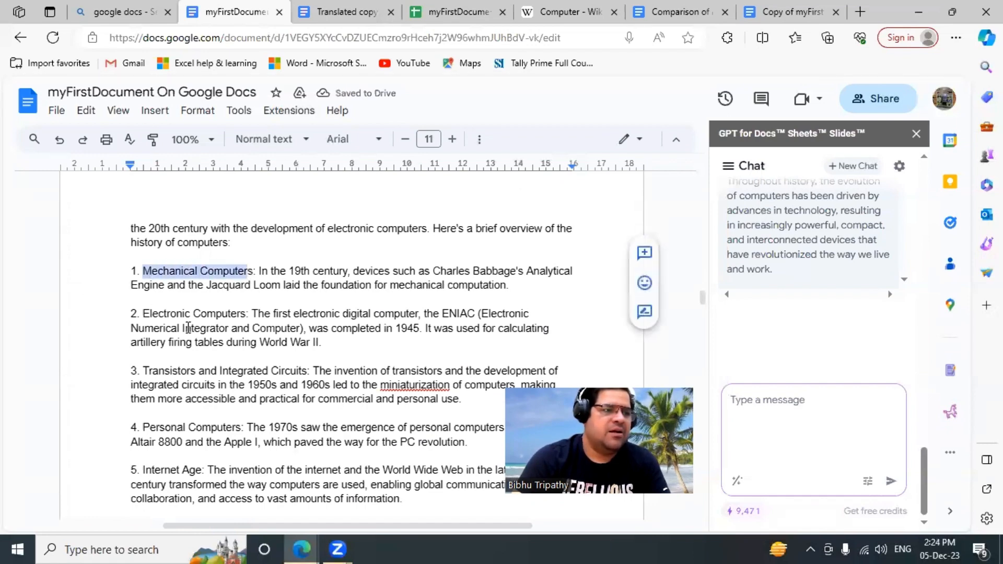
{"action": "left_click_drag", "start_coordinate": [150, 317], "coordinate": [243, 325]}
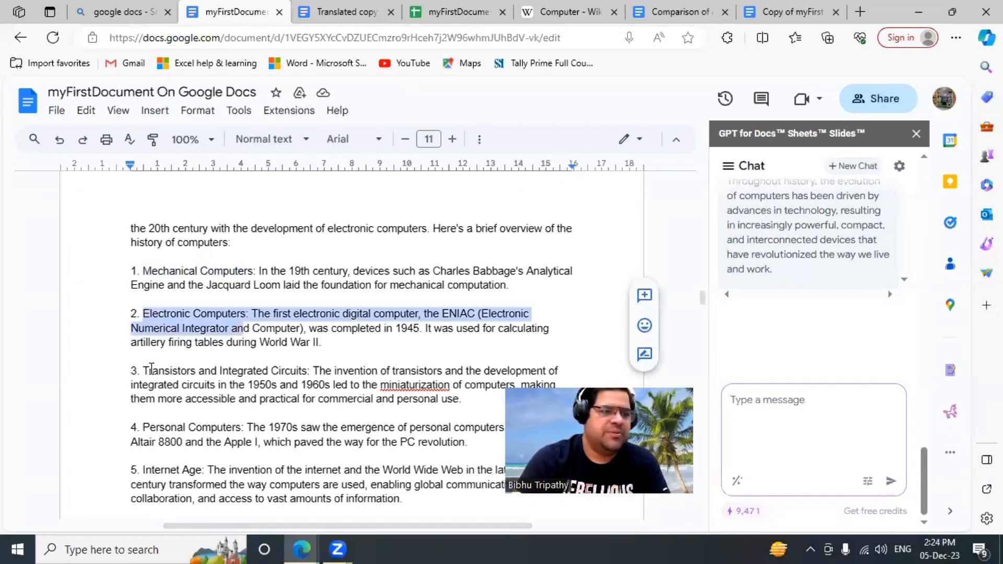
{"action": "left_click_drag", "start_coordinate": [151, 369], "coordinate": [312, 372]}
{"action": "scroll", "coordinate": [162, 286], "scroll_direction": "down", "scroll_amount": 3}
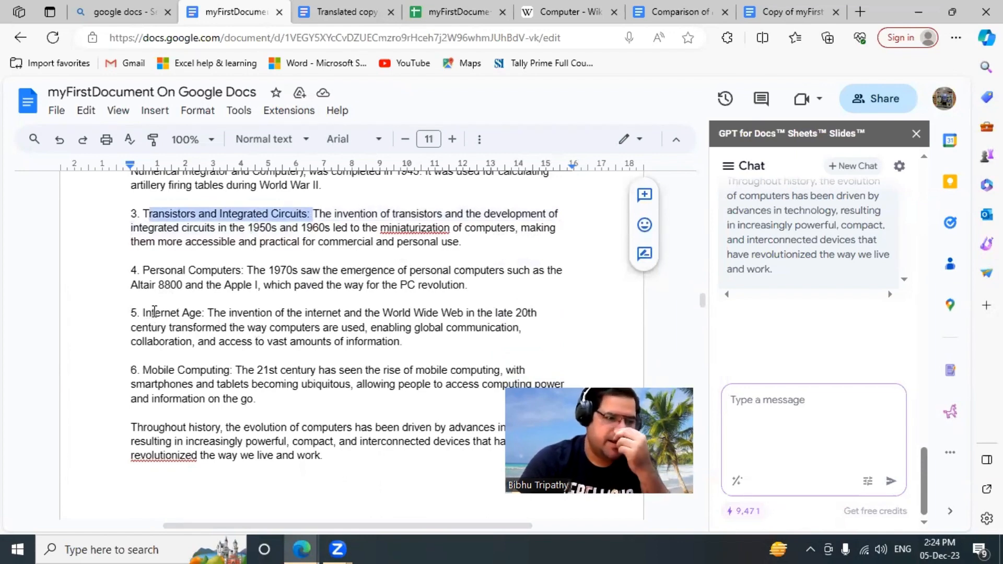
{"action": "left_click", "coordinate": [188, 370]}
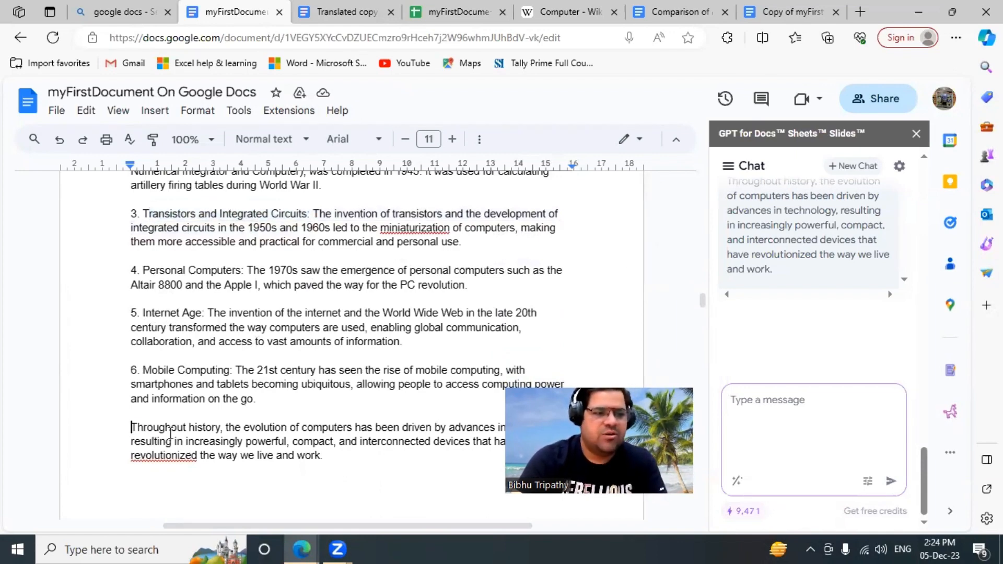
{"action": "left_click_drag", "start_coordinate": [170, 433], "coordinate": [302, 459]}
{"action": "scroll", "coordinate": [252, 424], "scroll_direction": "up", "scroll_amount": 6}
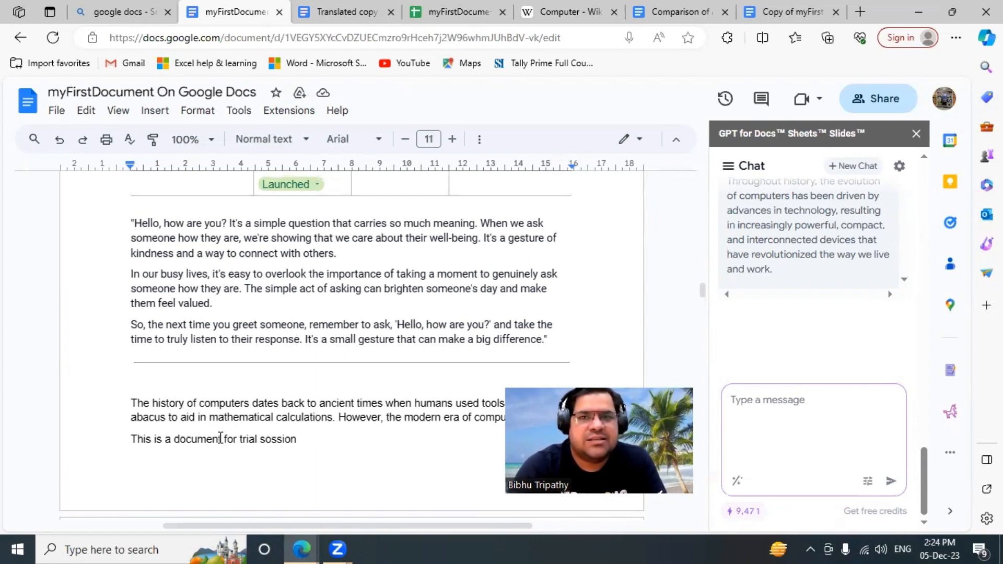
View the Plus AI for Google Slides screenshots in the add-on marketplace, and close the marketplace and the GPT for Docs Sheets Slides add-on.
{"action": "left_click", "coordinate": [286, 111]}
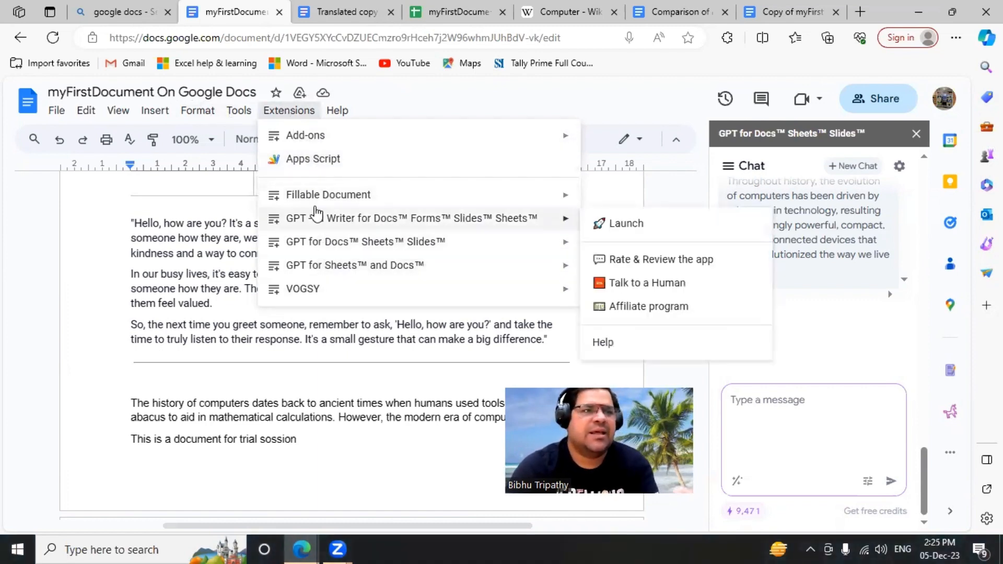
{"action": "mouse_move", "coordinate": [314, 144]}
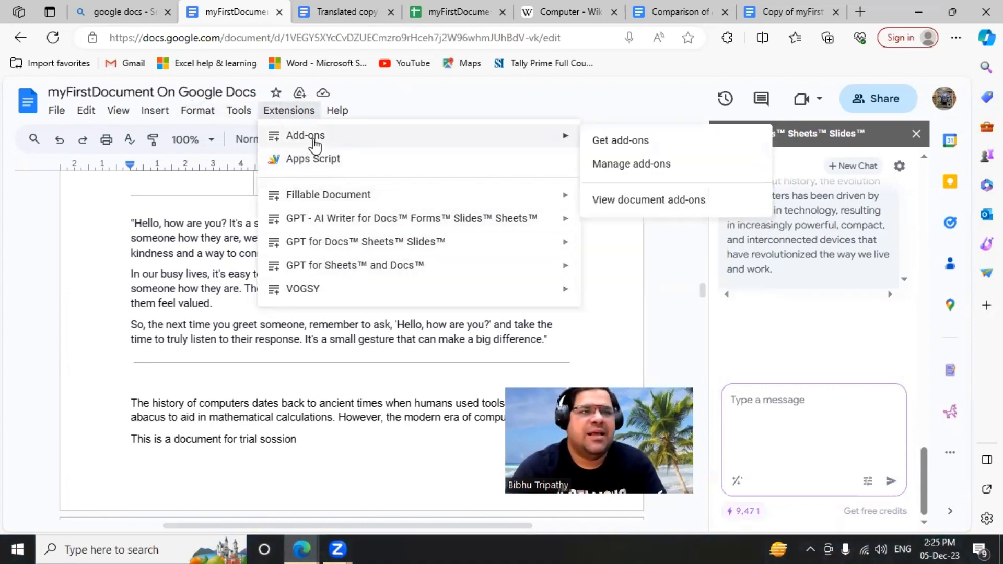
{"action": "left_click", "coordinate": [598, 141]}
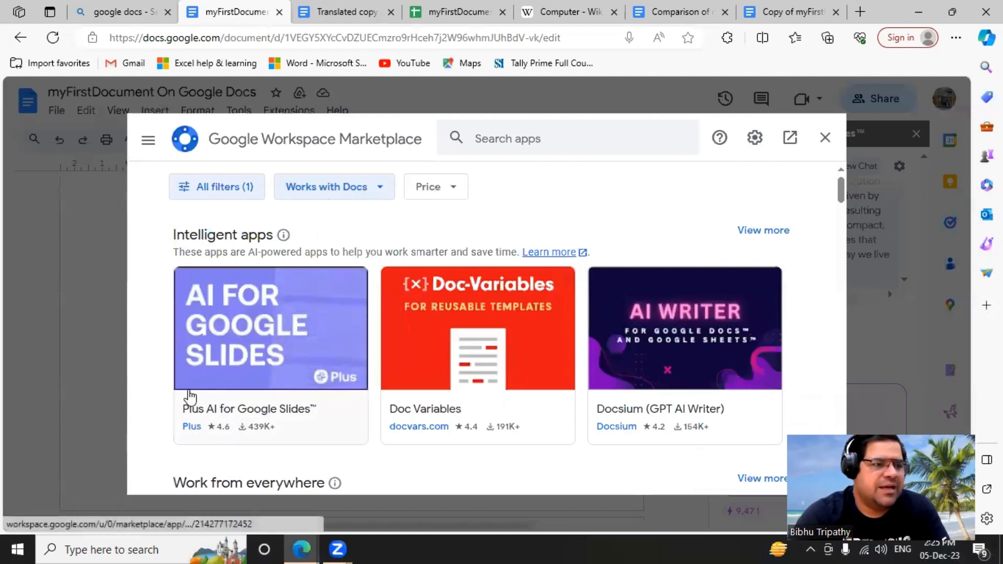
{"action": "left_click", "coordinate": [241, 354]}
{"action": "scroll", "coordinate": [540, 319], "scroll_direction": "down", "scroll_amount": 6}
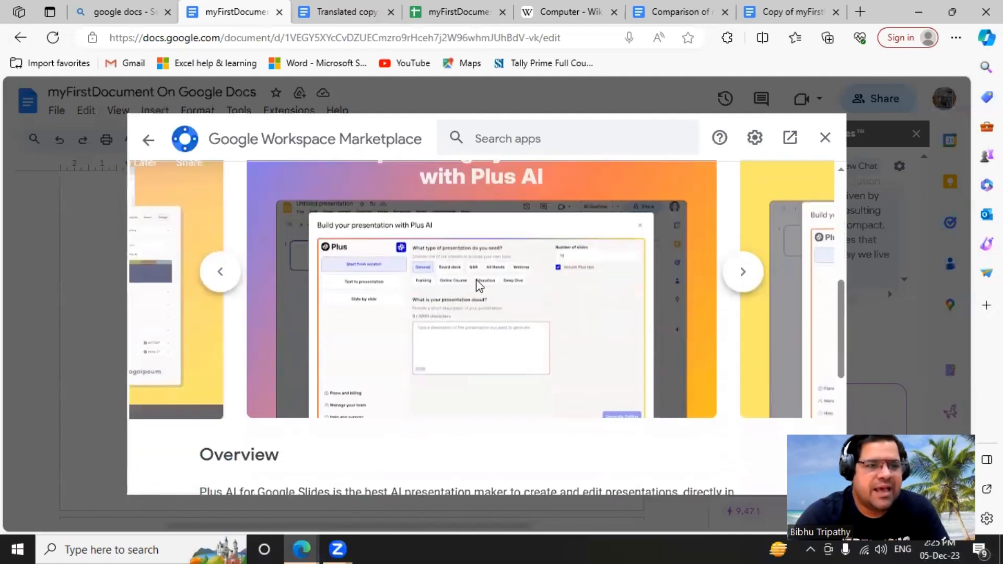
{"action": "left_click", "coordinate": [740, 276]}
{"action": "left_click", "coordinate": [739, 277]}
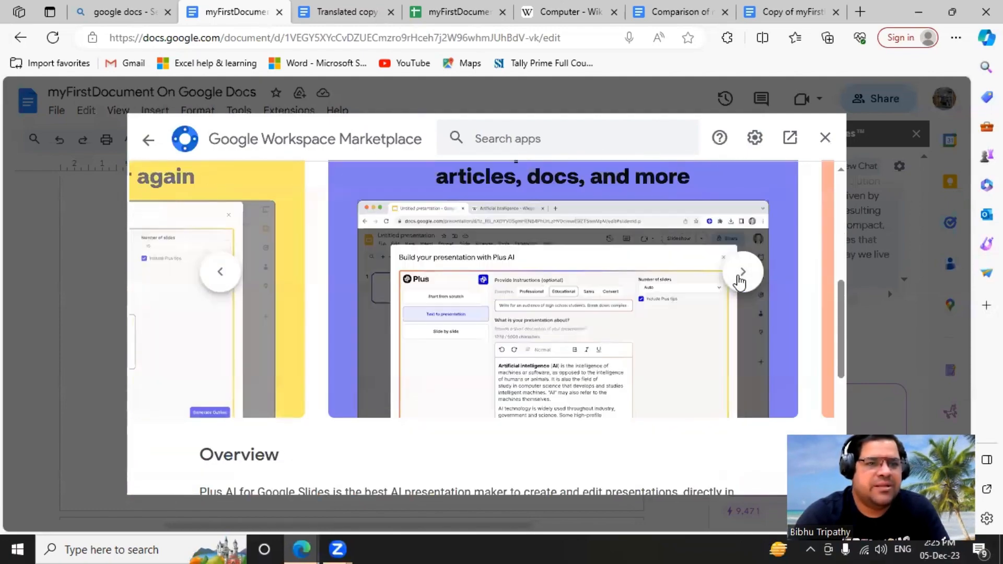
{"action": "left_click", "coordinate": [740, 277]}
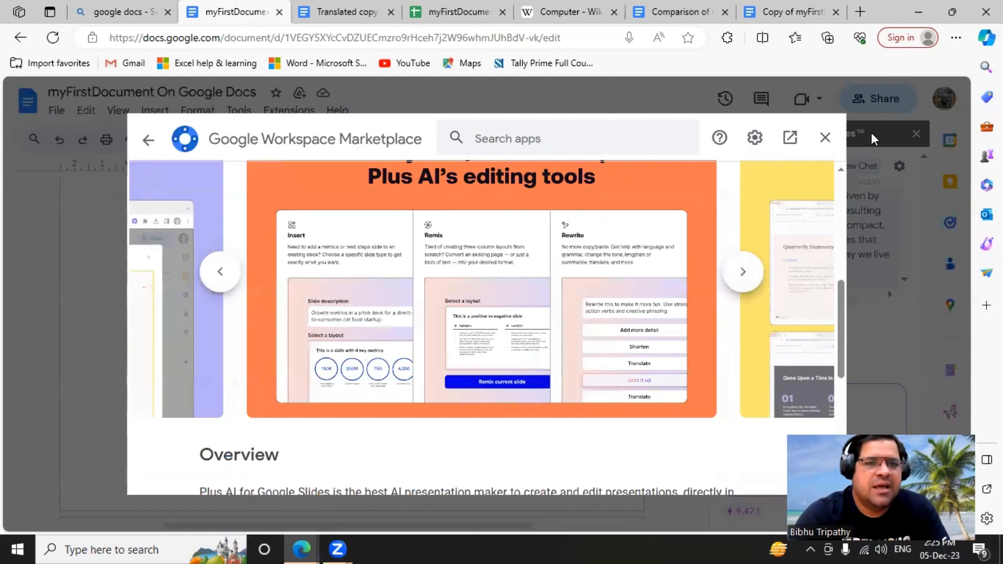
{"action": "left_click", "coordinate": [825, 137]}
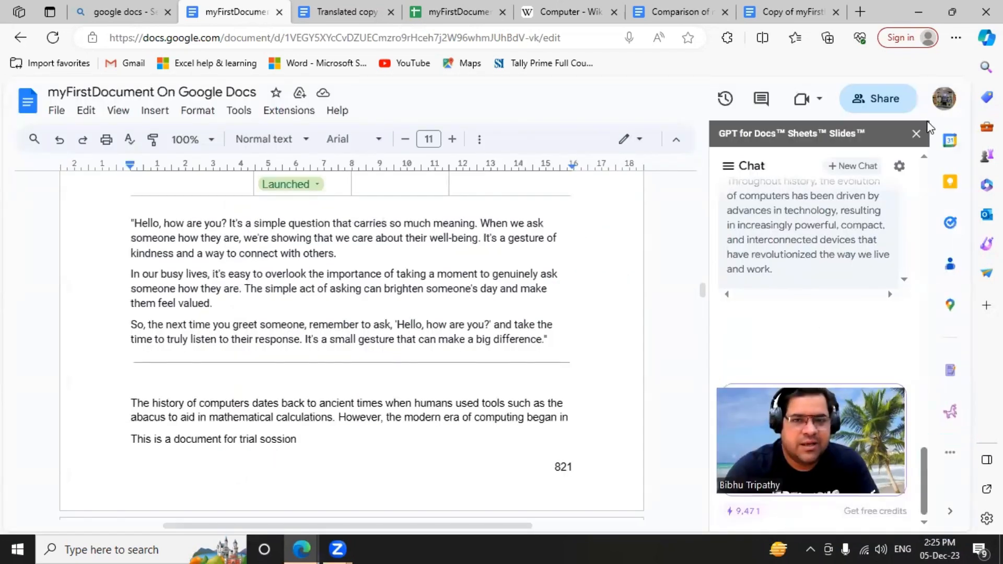
{"action": "left_click", "coordinate": [916, 134]}
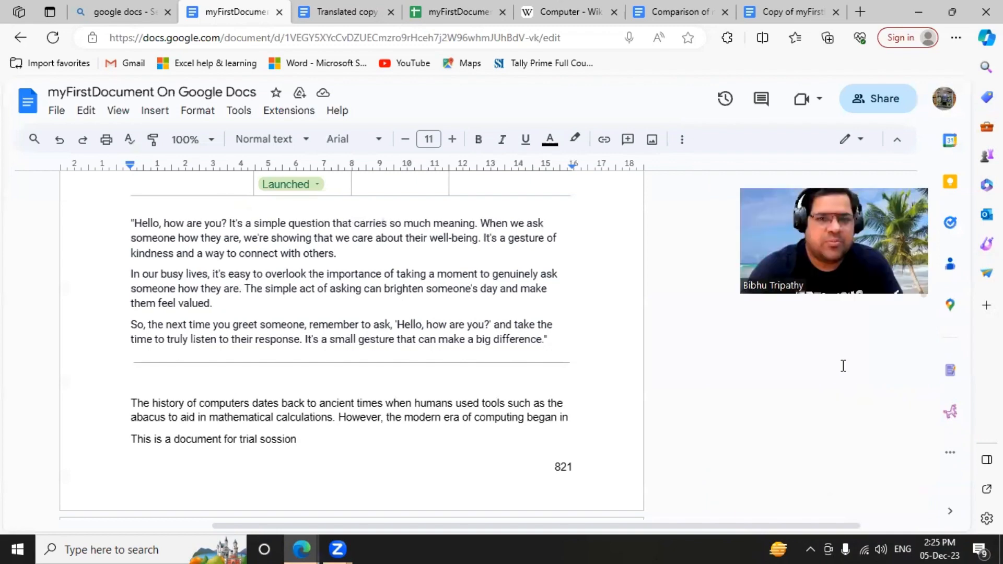
{"action": "left_click", "coordinate": [271, 110]}
{"action": "mouse_move", "coordinate": [373, 139]}
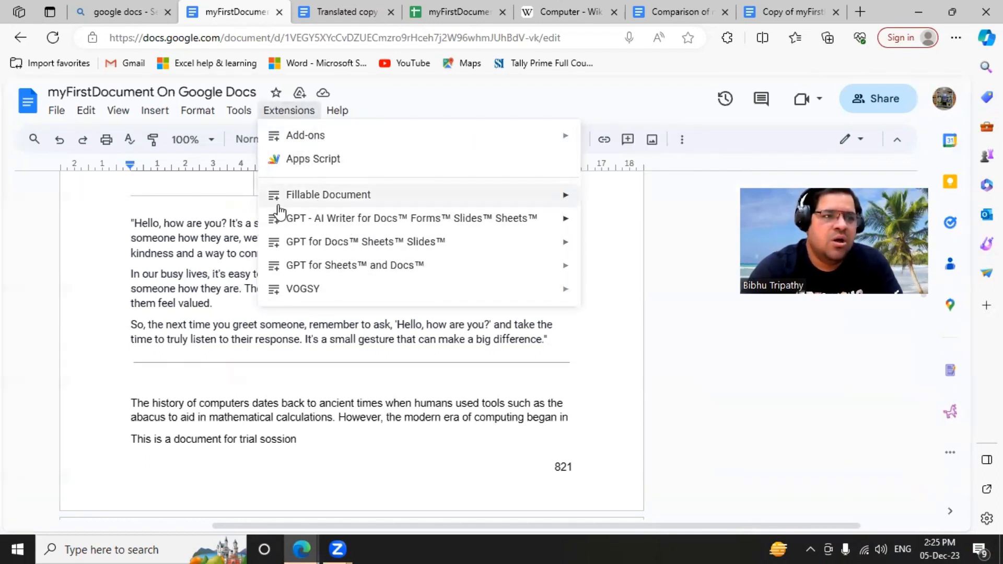
{"action": "mouse_move", "coordinate": [293, 249]}
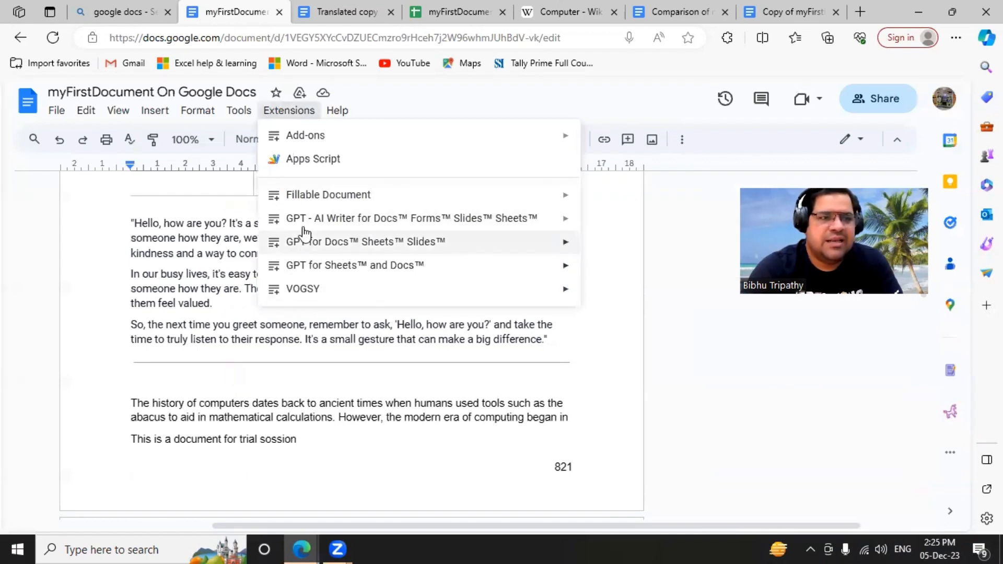
{"action": "mouse_move", "coordinate": [314, 272]}
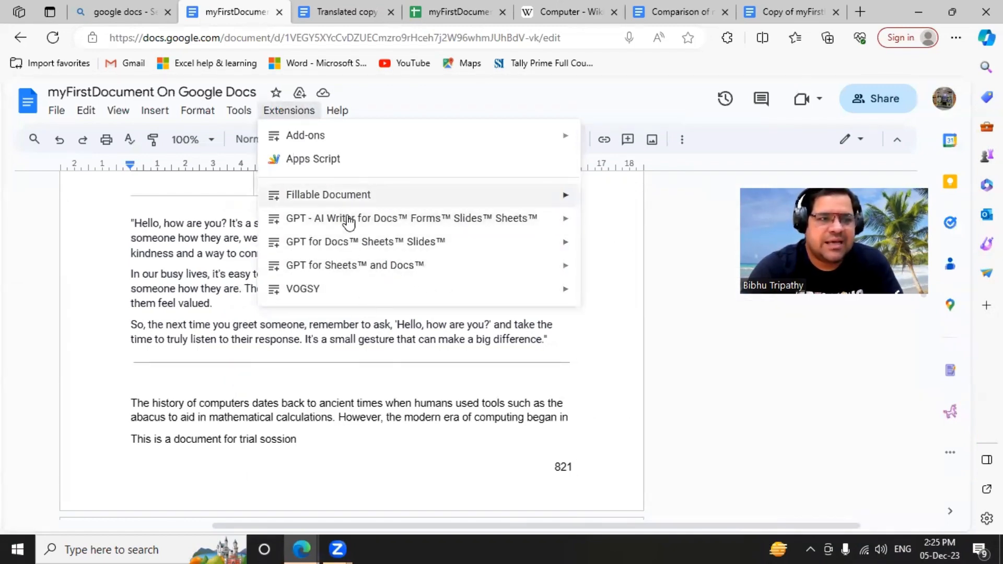
{"action": "mouse_move", "coordinate": [574, 272]}
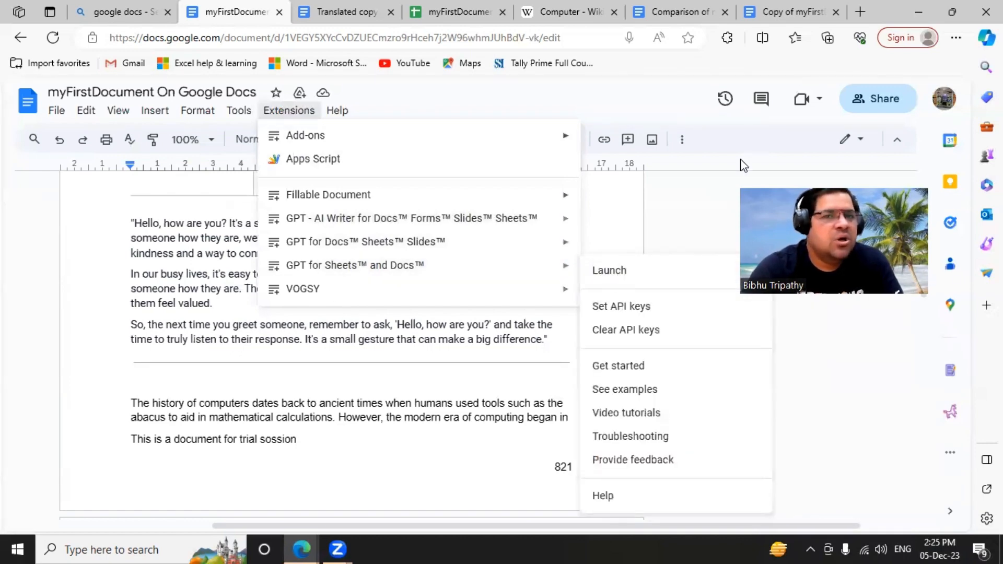
{"action": "left_click", "coordinate": [429, 414]}
{"action": "scroll", "coordinate": [225, 374], "scroll_direction": "up", "scroll_amount": 4}
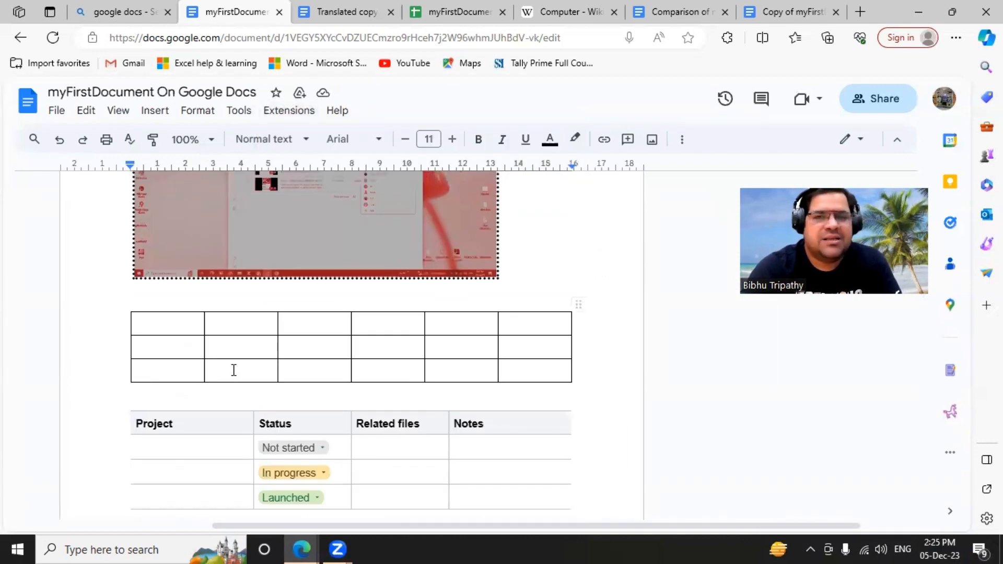
{"action": "left_click", "coordinate": [288, 110]}
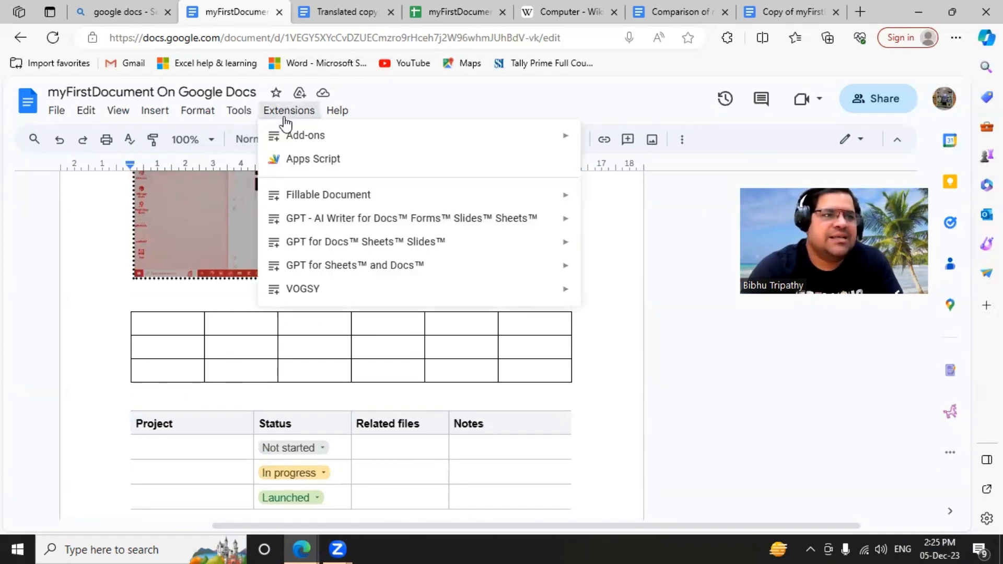
Browse the installed extensions and the help options, and open the search for menu commands.
{"action": "mouse_move", "coordinate": [335, 248]}
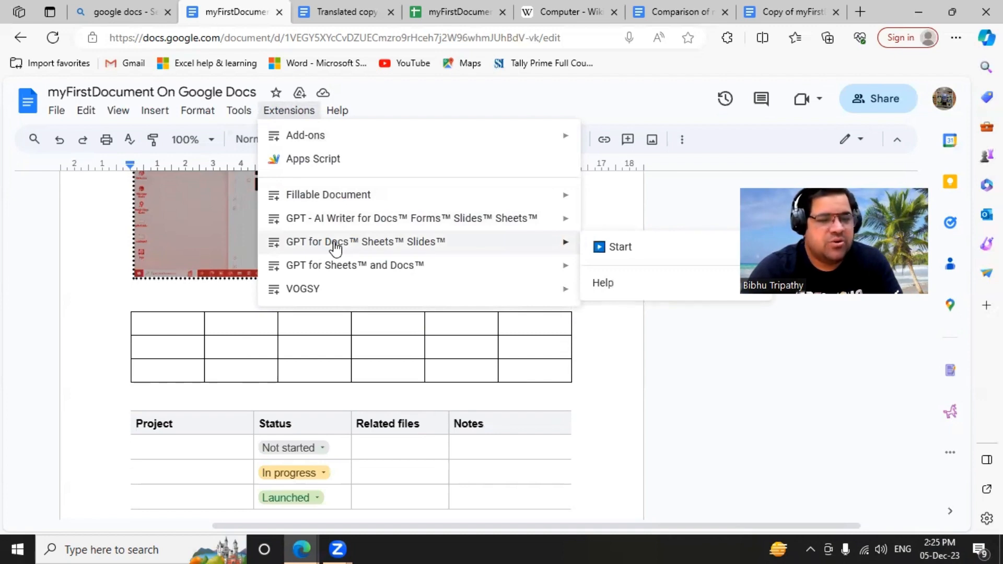
{"action": "left_click", "coordinate": [339, 116]}
{"action": "left_click", "coordinate": [342, 122]}
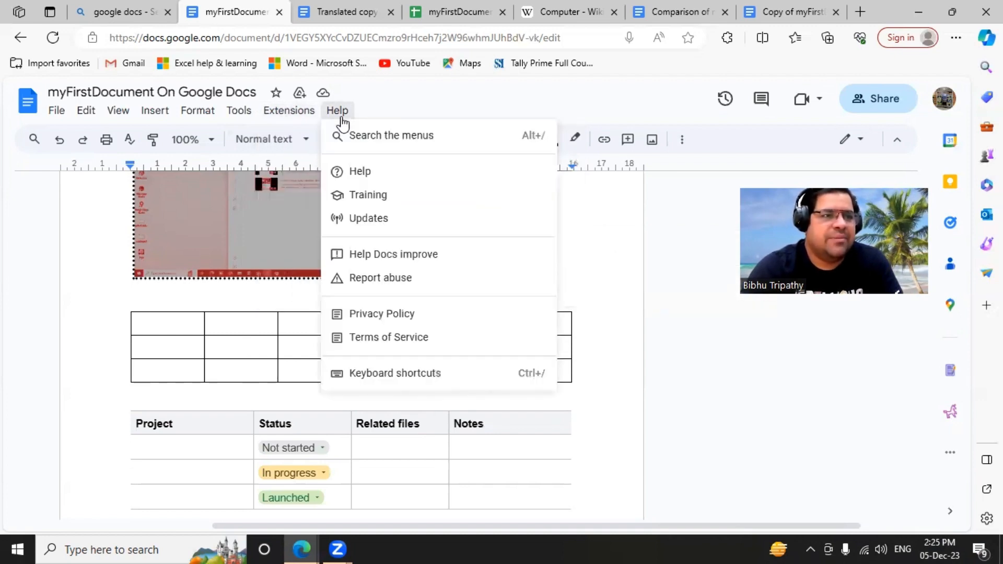
{"action": "left_click", "coordinate": [364, 145]}
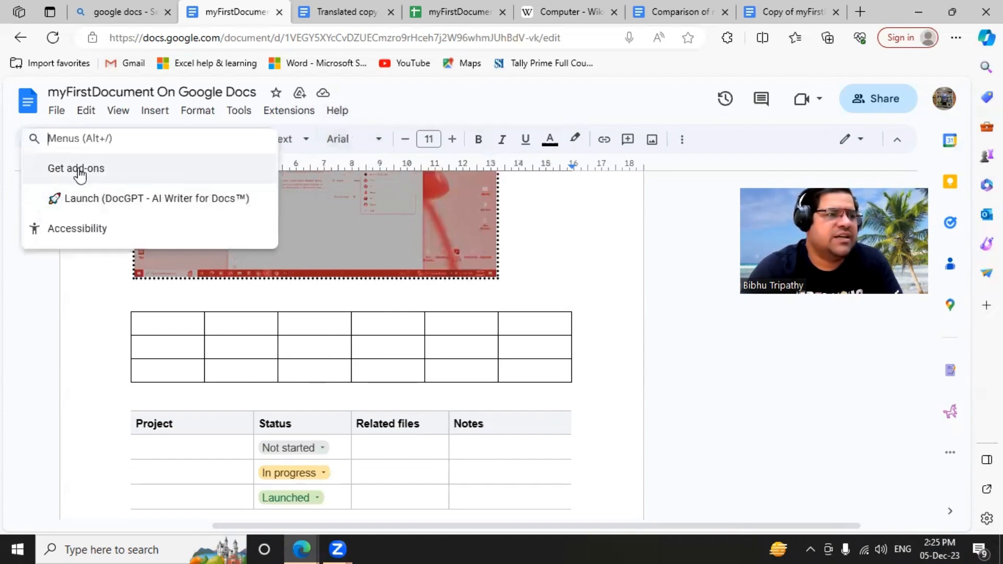
Search the built-in Help for "citations" and open the article "Add citations and a bibliography".
{"action": "left_click", "coordinate": [335, 111]}
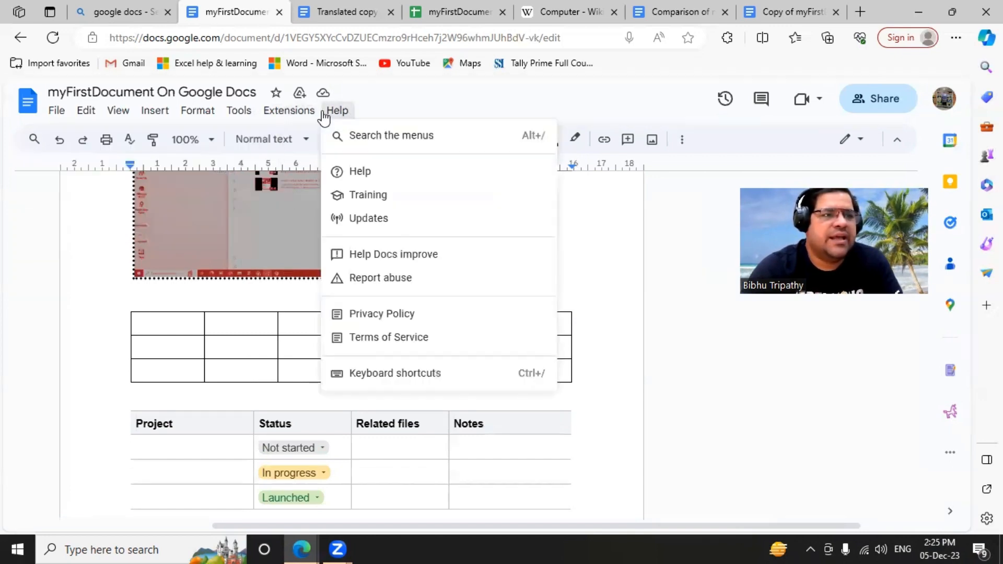
{"action": "left_click", "coordinate": [360, 172]}
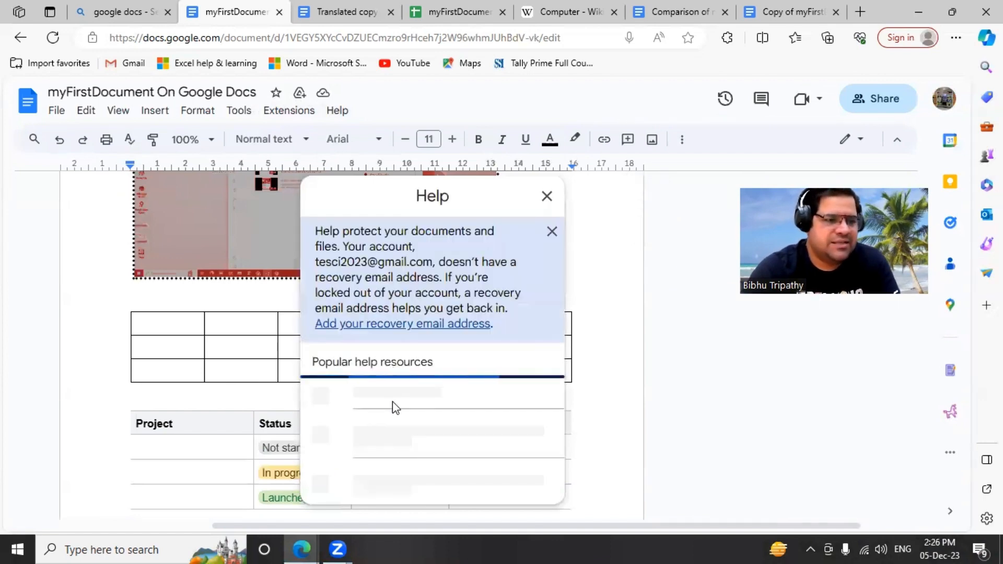
{"action": "scroll", "coordinate": [414, 485], "scroll_direction": "down", "scroll_amount": 4}
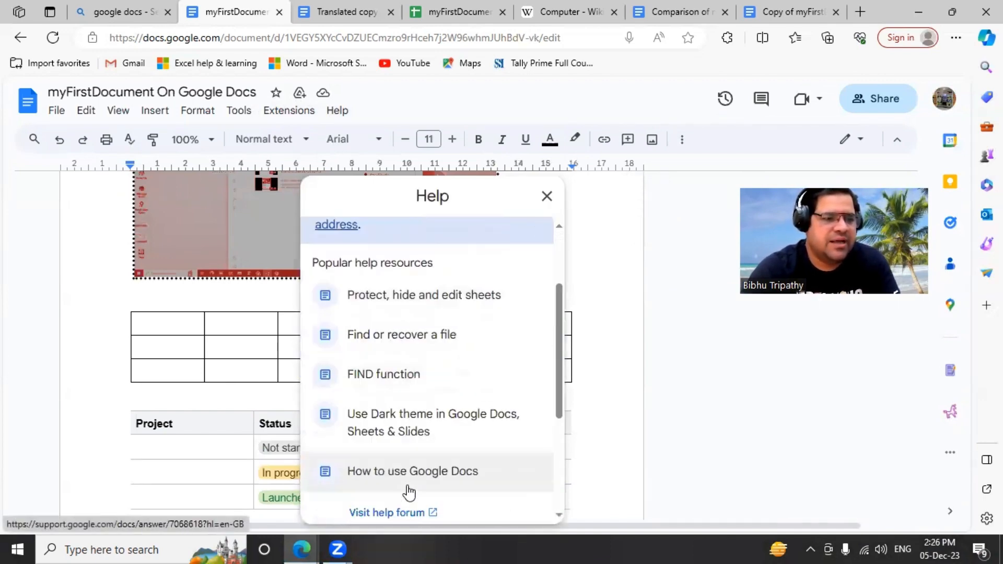
{"action": "left_click", "coordinate": [396, 490]}
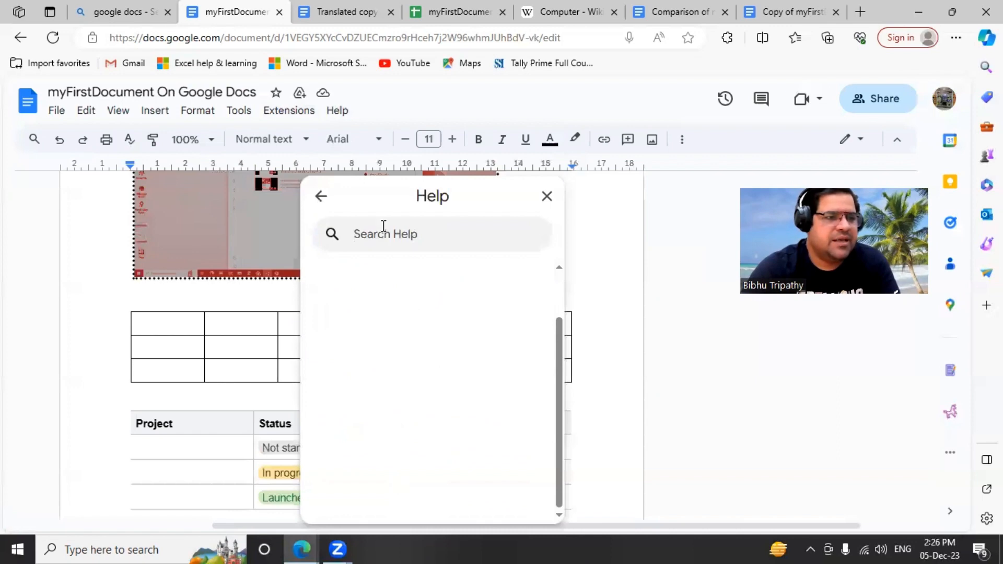
{"action": "type", "text": "citations"}
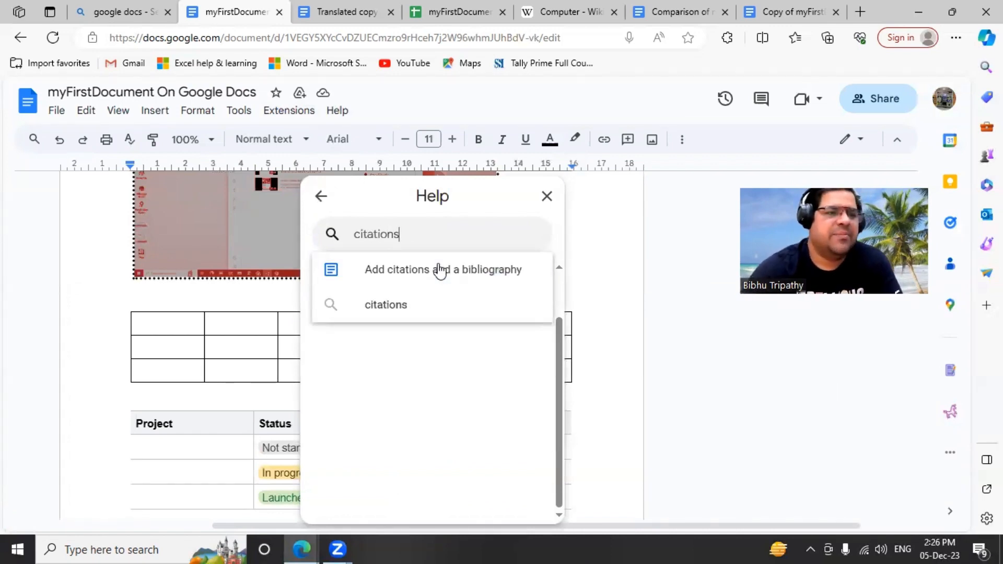
{"action": "left_click", "coordinate": [466, 278]}
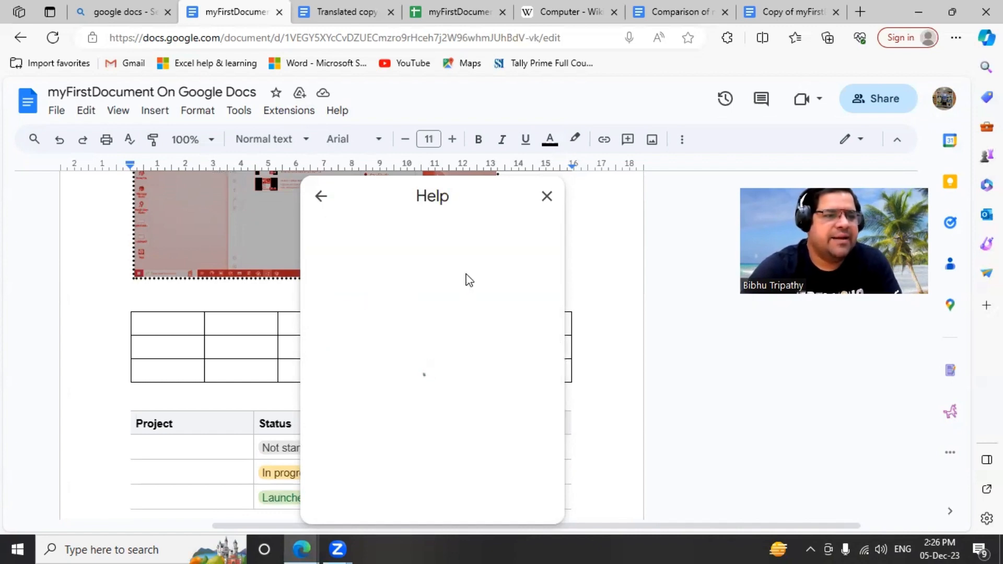
Read the citations article's instructions for Computer, Android and iPhone & iPad, and close the Help window.
{"action": "scroll", "coordinate": [425, 392], "scroll_direction": "down", "scroll_amount": 5}
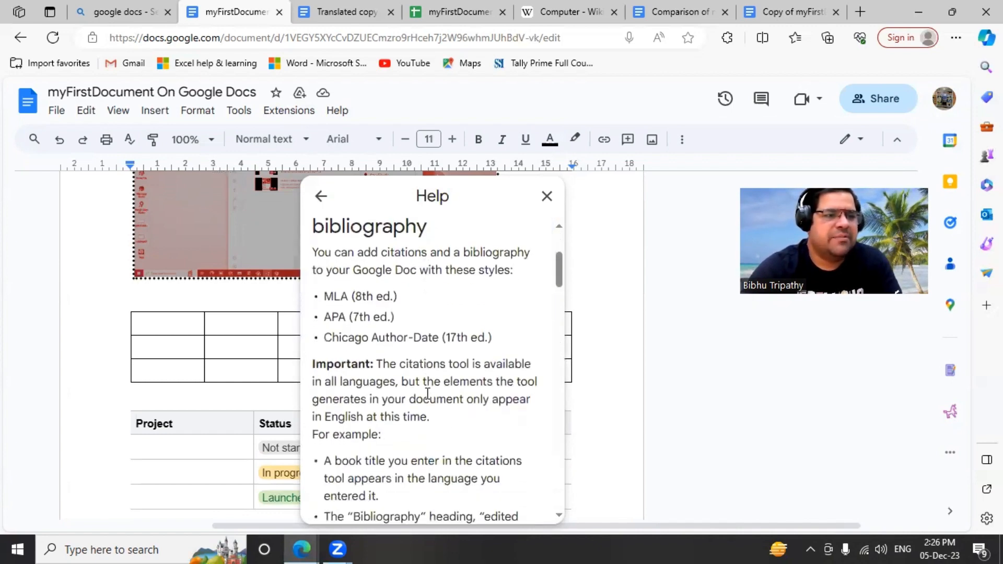
{"action": "scroll", "coordinate": [378, 286], "scroll_direction": "down", "scroll_amount": 6}
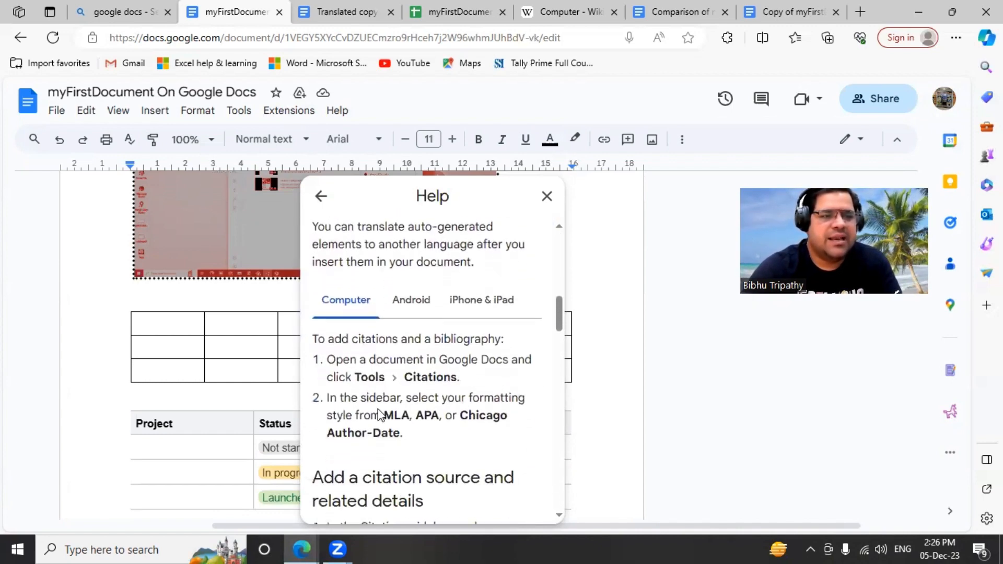
{"action": "left_click", "coordinate": [398, 312]}
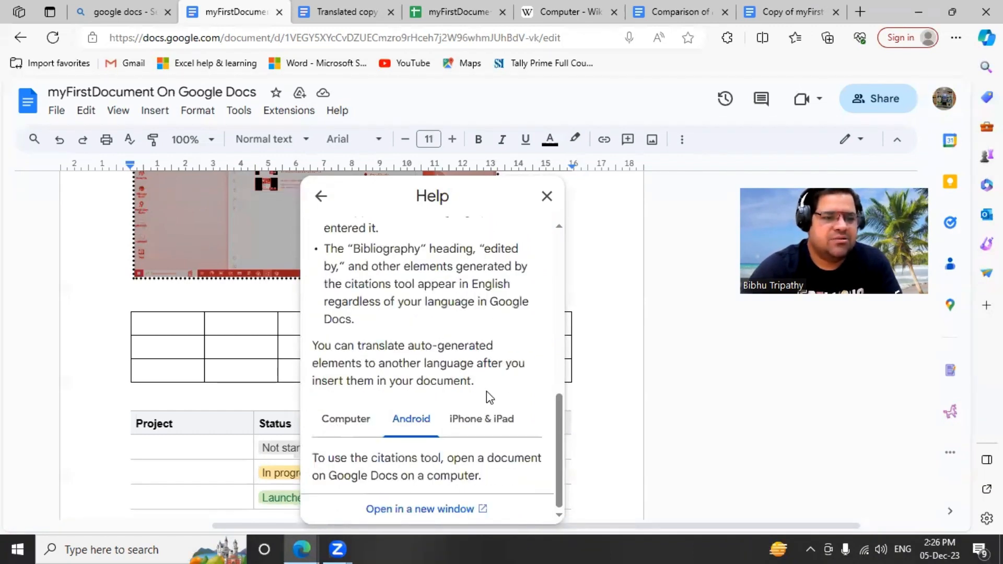
{"action": "left_click", "coordinate": [481, 421]}
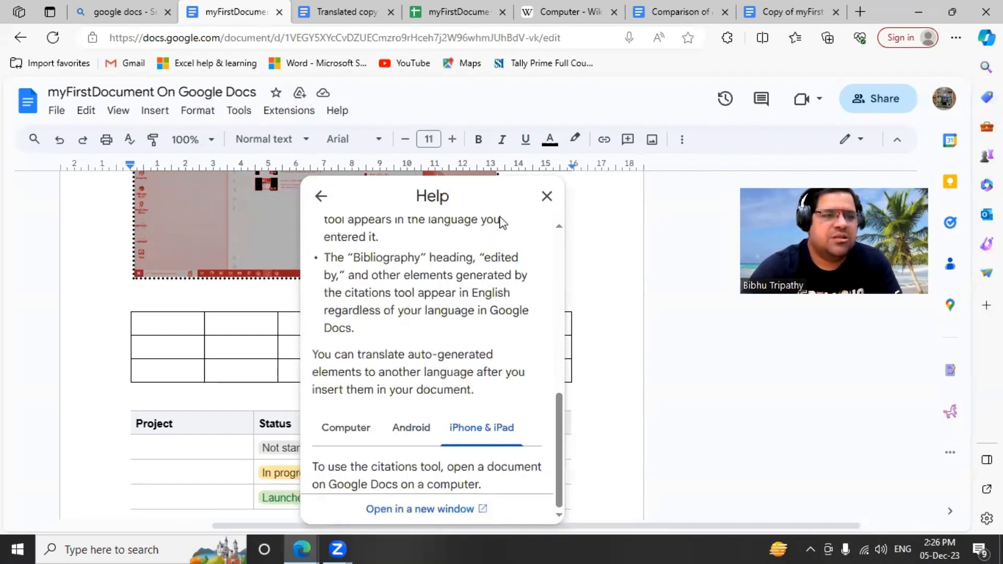
{"action": "left_click", "coordinate": [546, 196]}
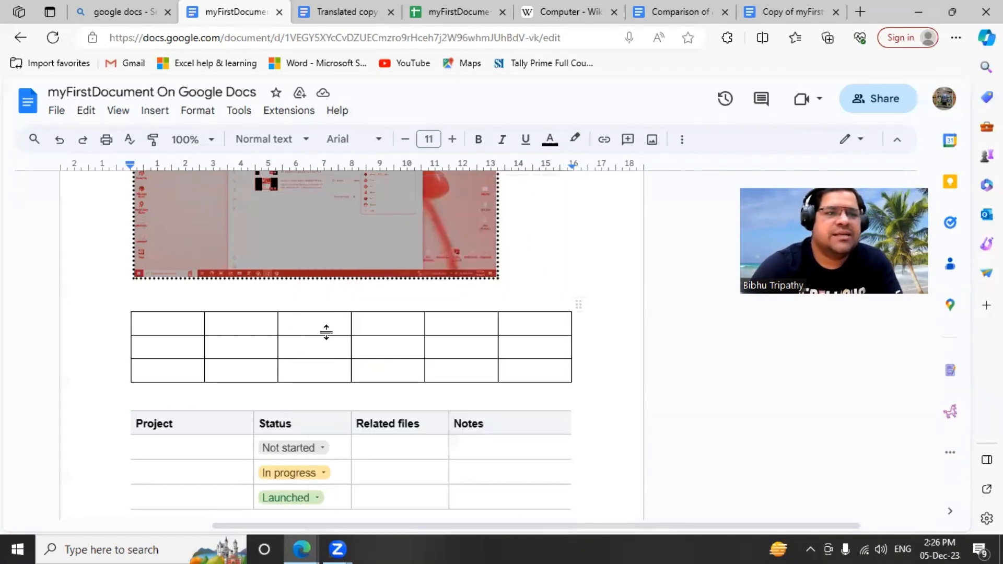
Open the Google Docs training and help page and go to its Docs cheat sheet section.
{"action": "left_click", "coordinate": [337, 109]}
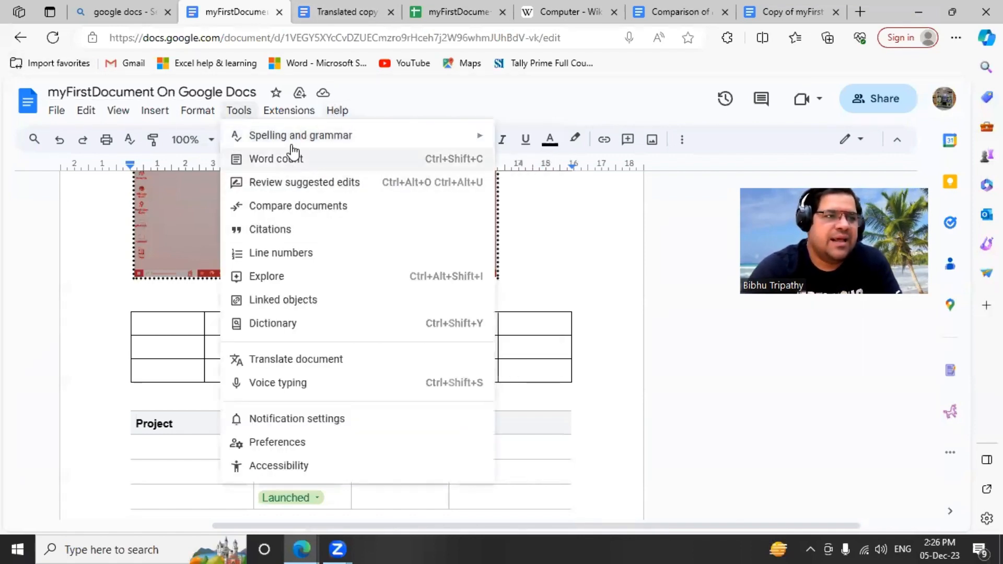
{"action": "mouse_move", "coordinate": [336, 110]}
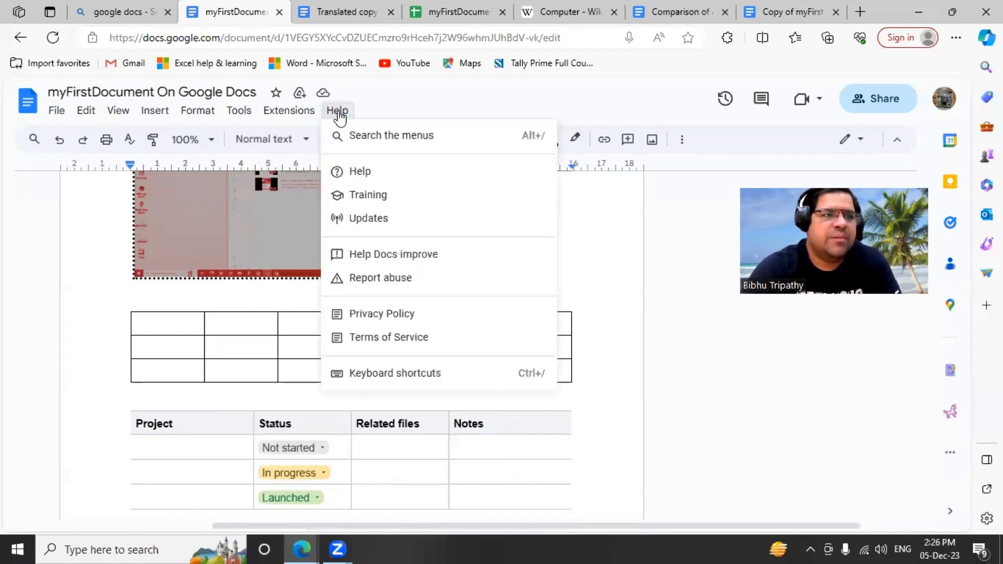
{"action": "left_click", "coordinate": [351, 201]}
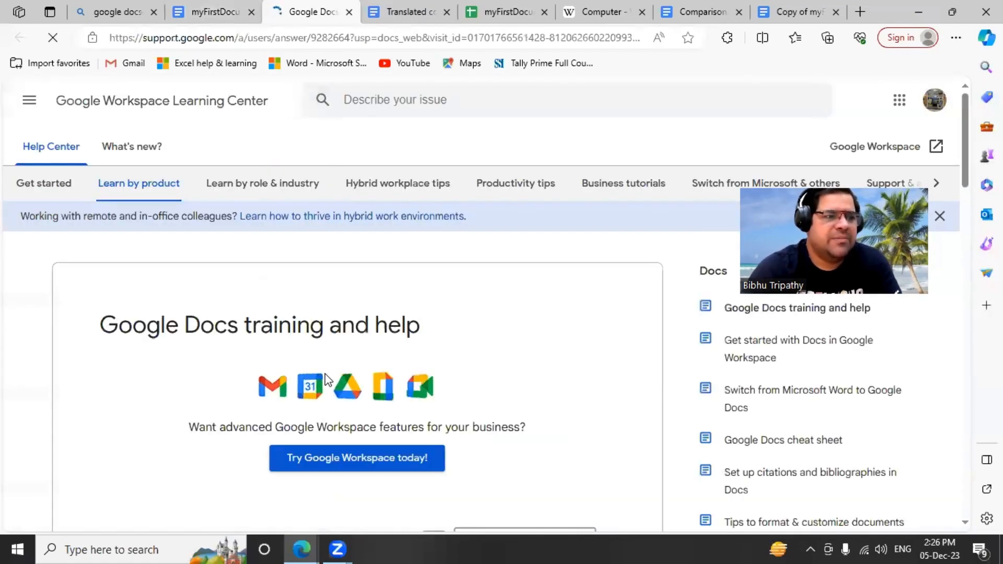
{"action": "scroll", "coordinate": [177, 298], "scroll_direction": "down", "scroll_amount": 3}
{"action": "scroll", "coordinate": [329, 319], "scroll_direction": "down", "scroll_amount": 3}
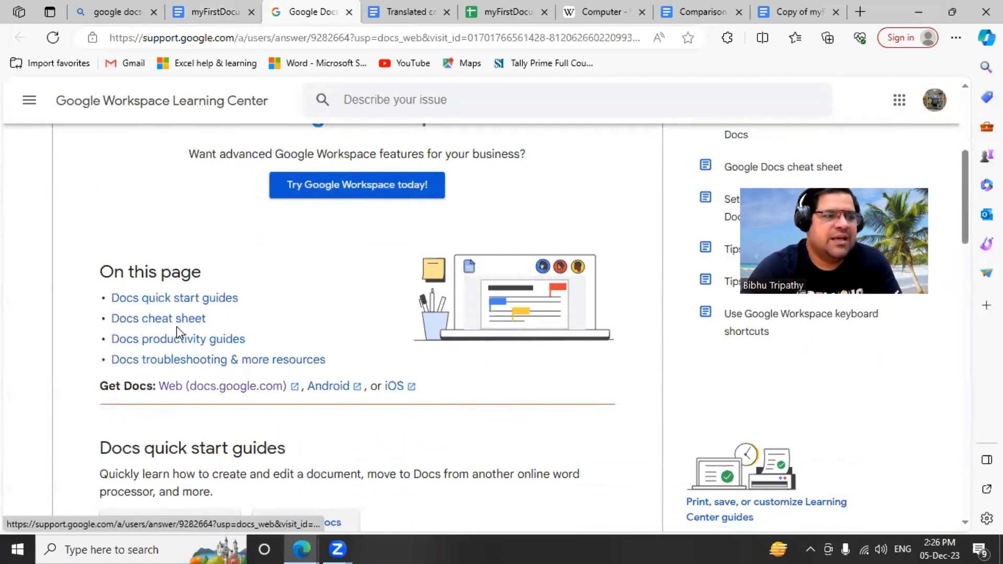
{"action": "left_click", "coordinate": [180, 322]}
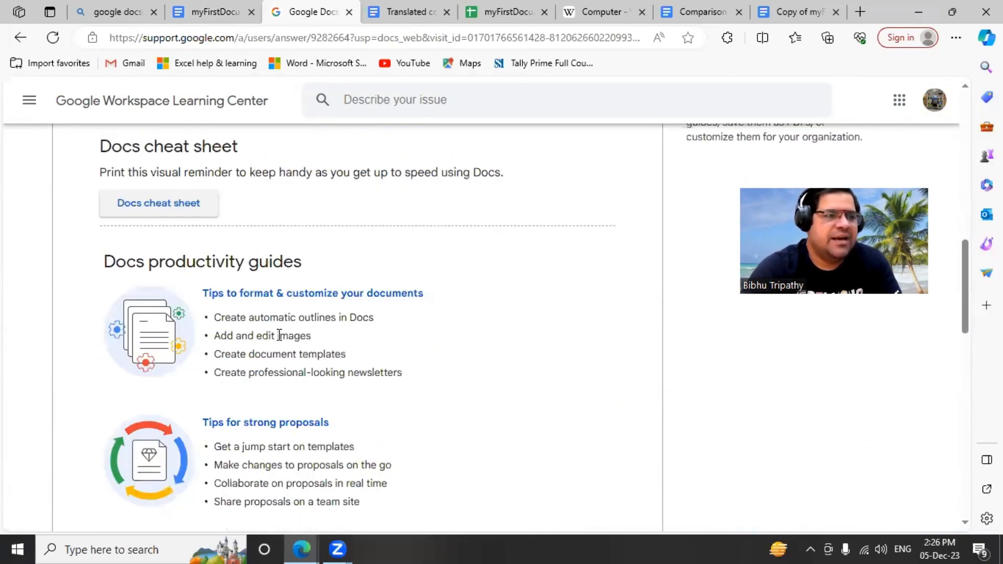
Look through the Docs productivity guides, from the formatting tips to sharing a final document.
{"action": "scroll", "coordinate": [269, 438], "scroll_direction": "down", "scroll_amount": 3}
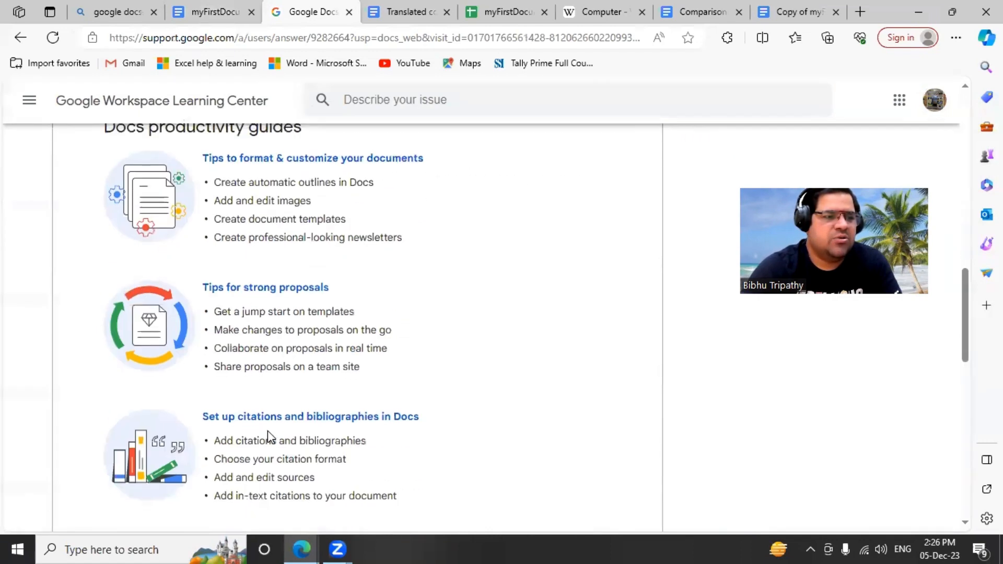
{"action": "scroll", "coordinate": [308, 340], "scroll_direction": "down", "scroll_amount": 3}
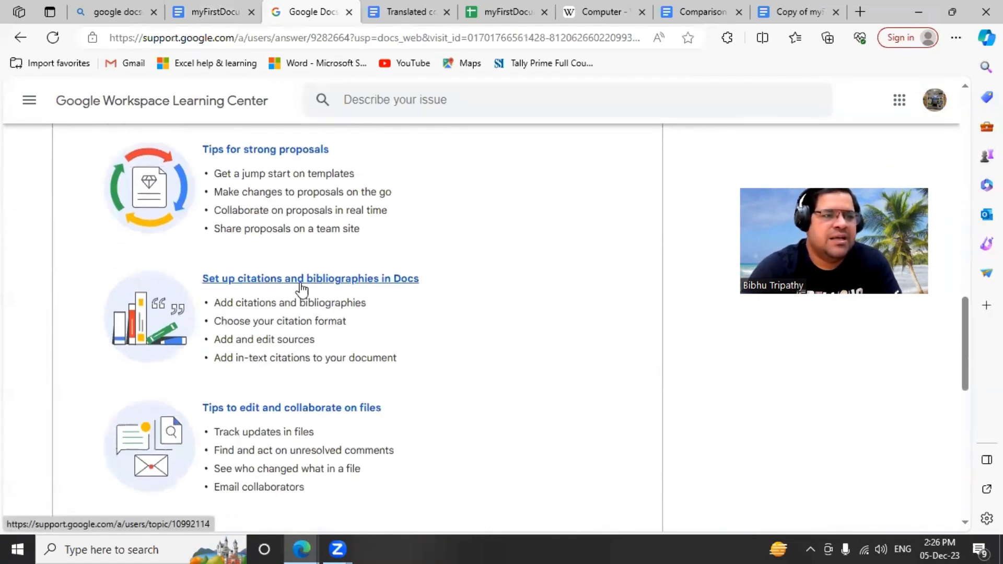
{"action": "scroll", "coordinate": [283, 328], "scroll_direction": "down", "scroll_amount": 3}
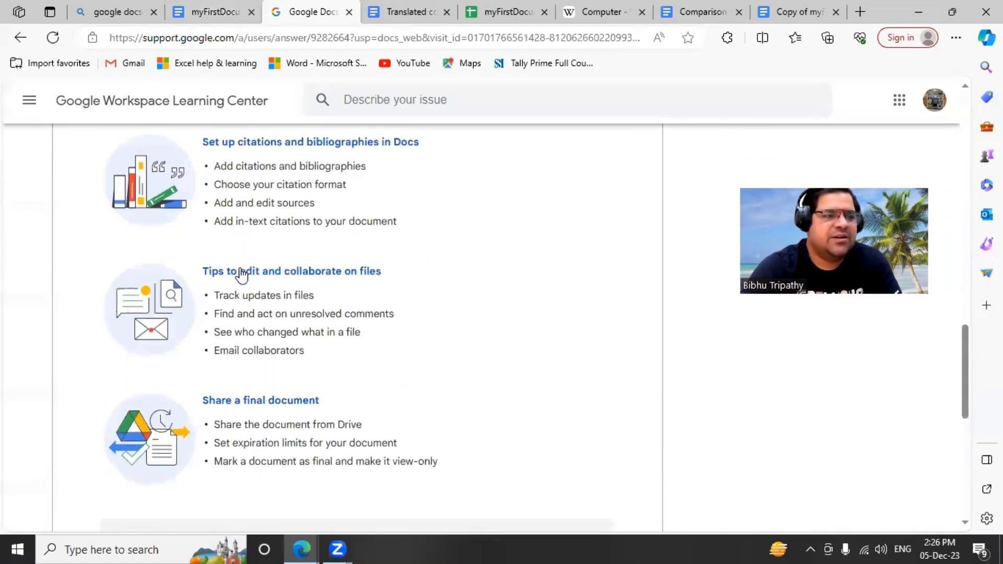
{"action": "scroll", "coordinate": [242, 275], "scroll_direction": "down", "scroll_amount": 5}
{"action": "scroll", "coordinate": [288, 209], "scroll_direction": "up", "scroll_amount": 10}
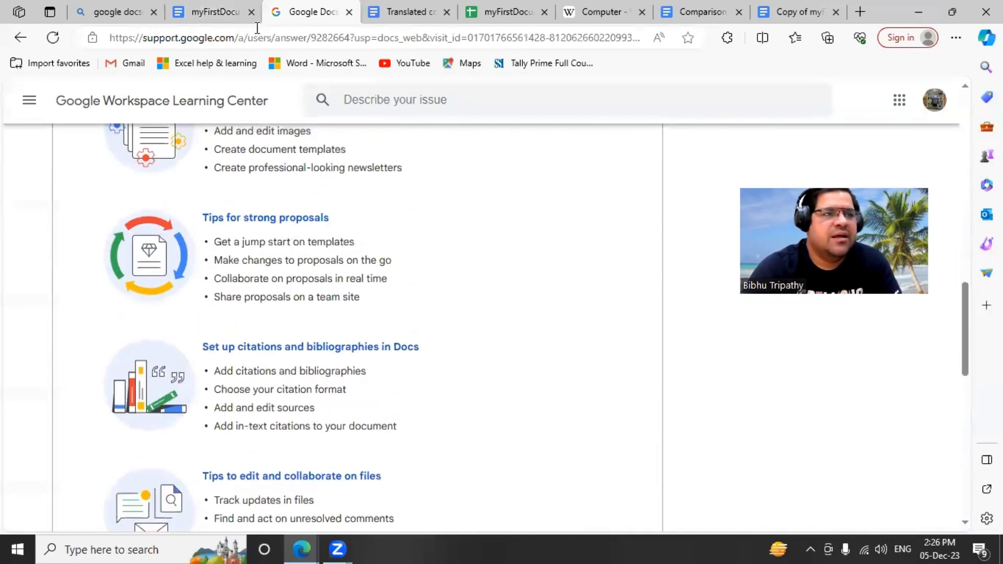
Return to myFirstDocument, review the Google Docs updates from August 2023 back to January 2023, and close the Help window.
{"action": "left_click", "coordinate": [220, 21]}
{"action": "left_click", "coordinate": [342, 111]}
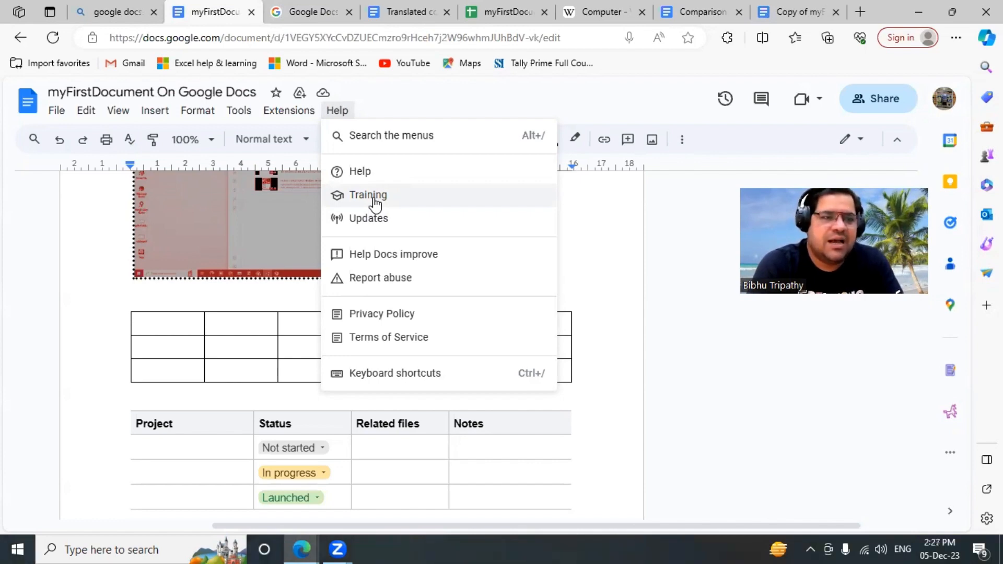
{"action": "left_click", "coordinate": [406, 220]}
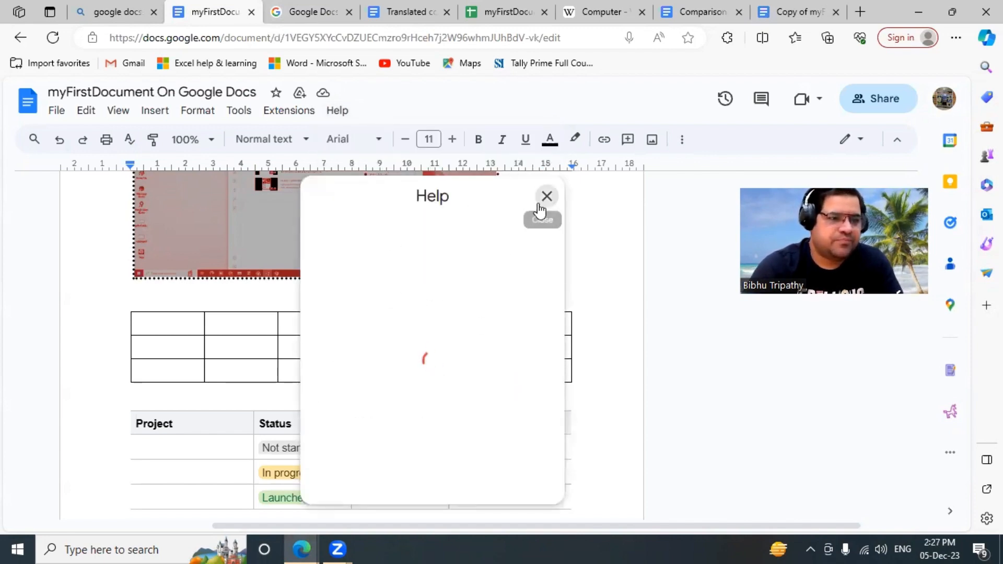
{"action": "scroll", "coordinate": [421, 391], "scroll_direction": "down", "scroll_amount": 2}
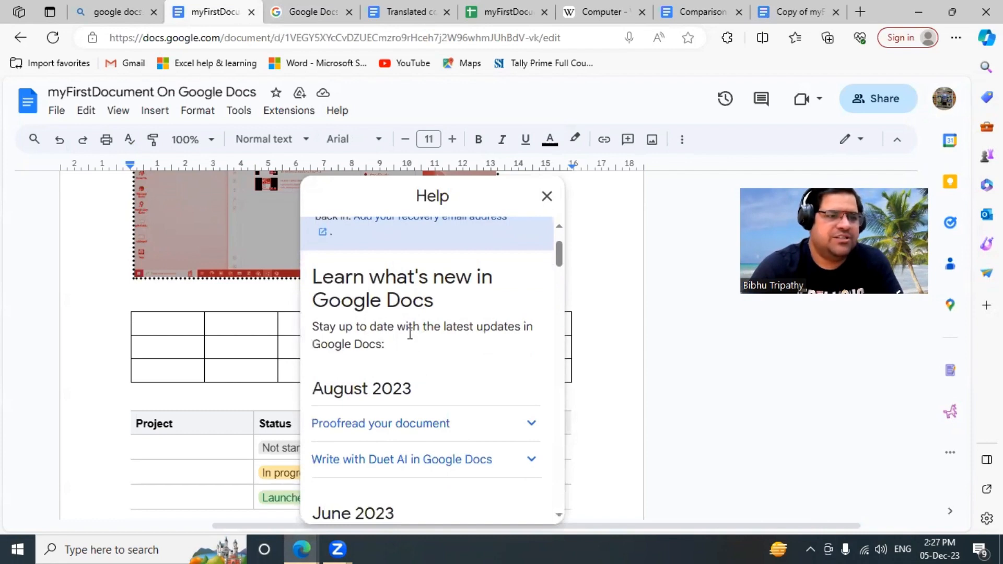
{"action": "scroll", "coordinate": [391, 361], "scroll_direction": "down", "scroll_amount": 2}
{"action": "scroll", "coordinate": [376, 365], "scroll_direction": "down", "scroll_amount": 2}
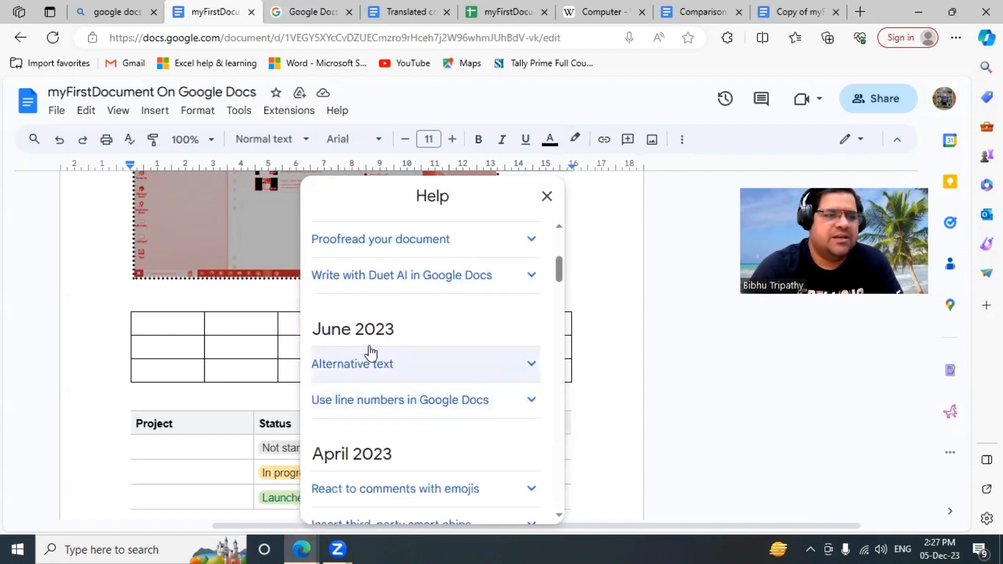
{"action": "scroll", "coordinate": [374, 402], "scroll_direction": "down", "scroll_amount": 3}
{"action": "scroll", "coordinate": [435, 405], "scroll_direction": "down", "scroll_amount": 2}
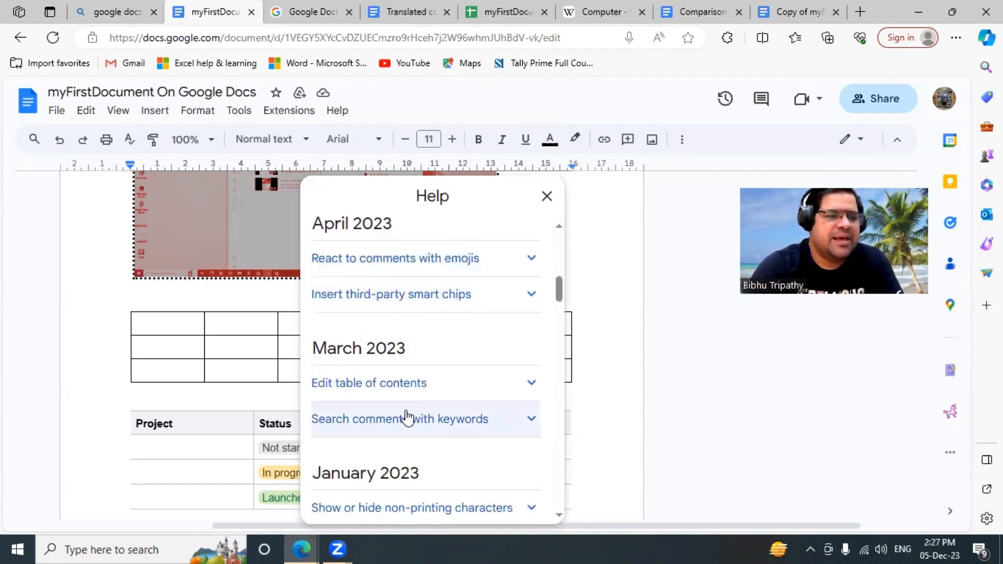
{"action": "left_click", "coordinate": [546, 196]}
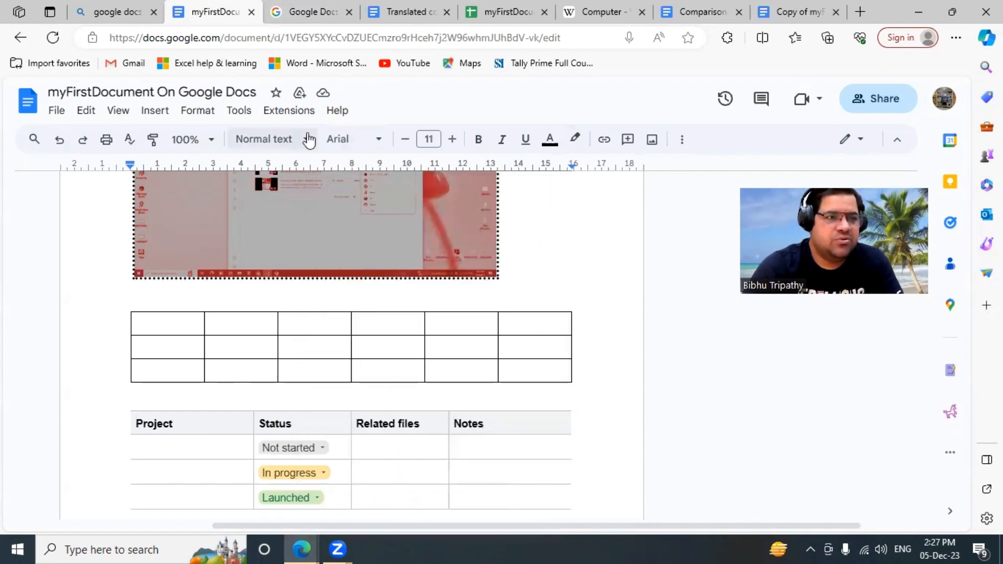
View the introduction of Google's Privacy Policy from the document's help options, and close that page.
{"action": "left_click", "coordinate": [337, 110]}
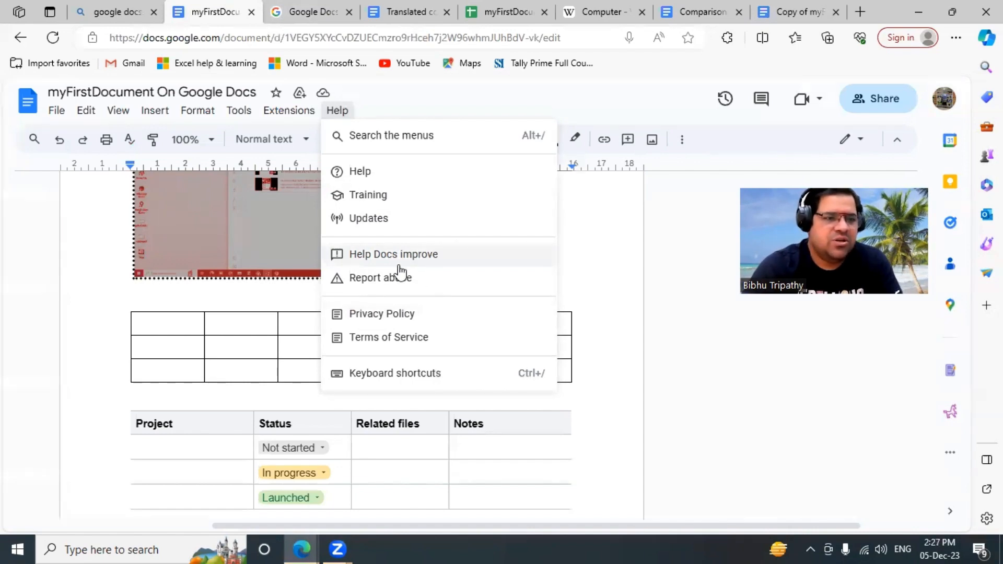
{"action": "left_click", "coordinate": [387, 320]}
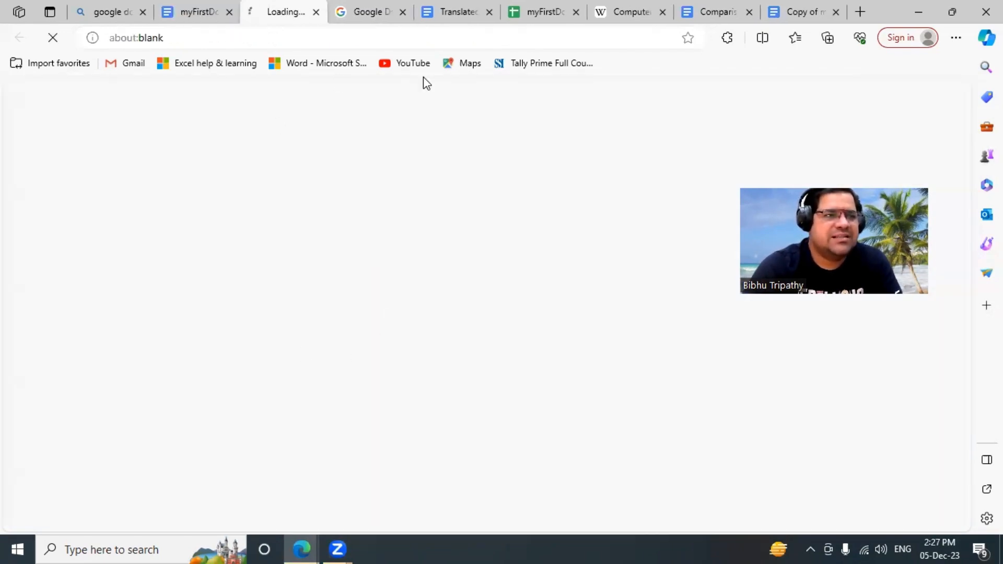
{"action": "scroll", "coordinate": [316, 309], "scroll_direction": "down", "scroll_amount": 5}
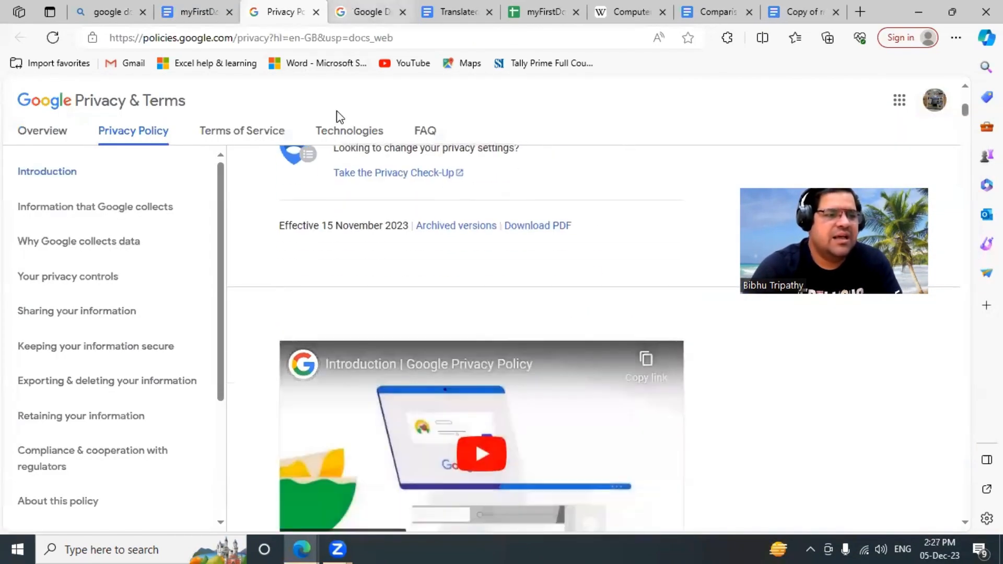
{"action": "scroll", "coordinate": [380, 320], "scroll_direction": "down", "scroll_amount": 3}
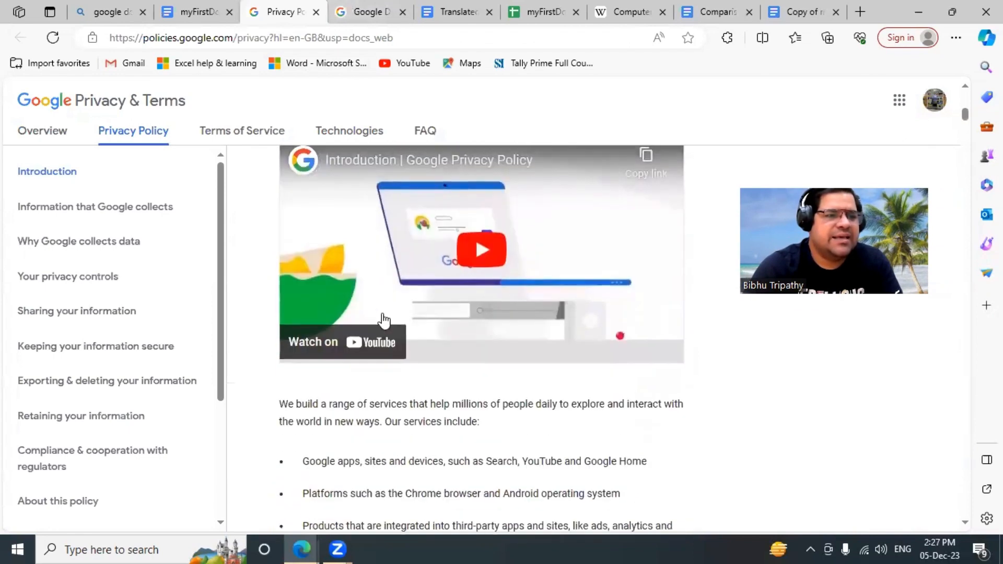
{"action": "left_click", "coordinate": [315, 12]}
Open Google's Terms of Service from the document's help options and read its introduction.
{"action": "left_click", "coordinate": [337, 110]}
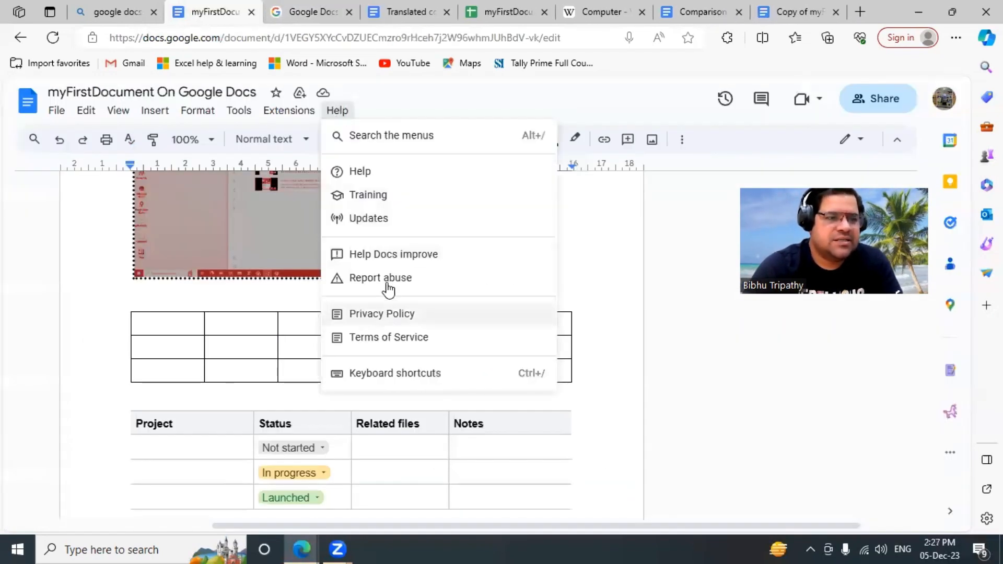
{"action": "left_click", "coordinate": [405, 340]}
{"action": "scroll", "coordinate": [392, 340], "scroll_direction": "down", "scroll_amount": 10}
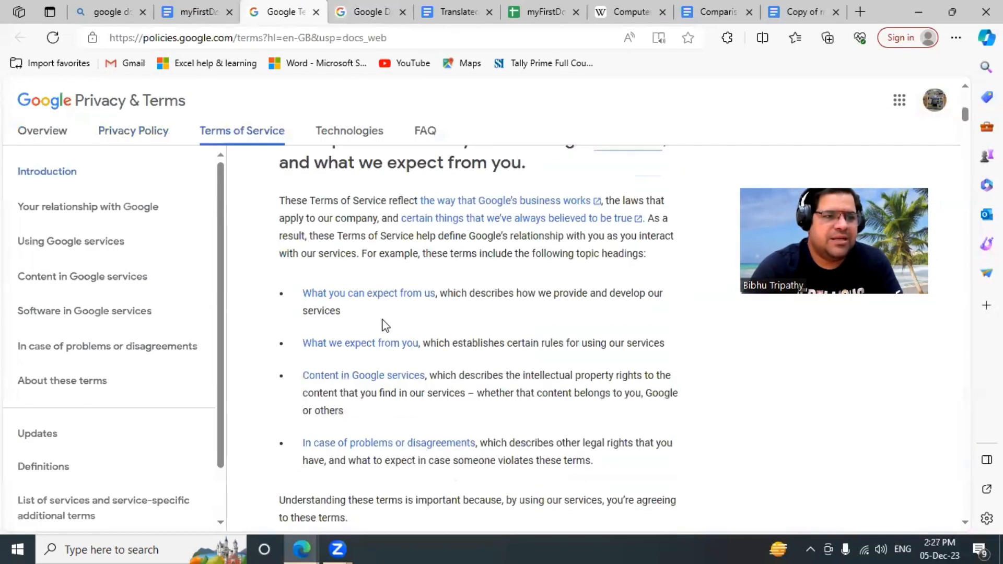
Close the Terms of Service page, look through the full keyboard shortcuts list in myFirstDocument, and close the list.
{"action": "left_click", "coordinate": [315, 13]}
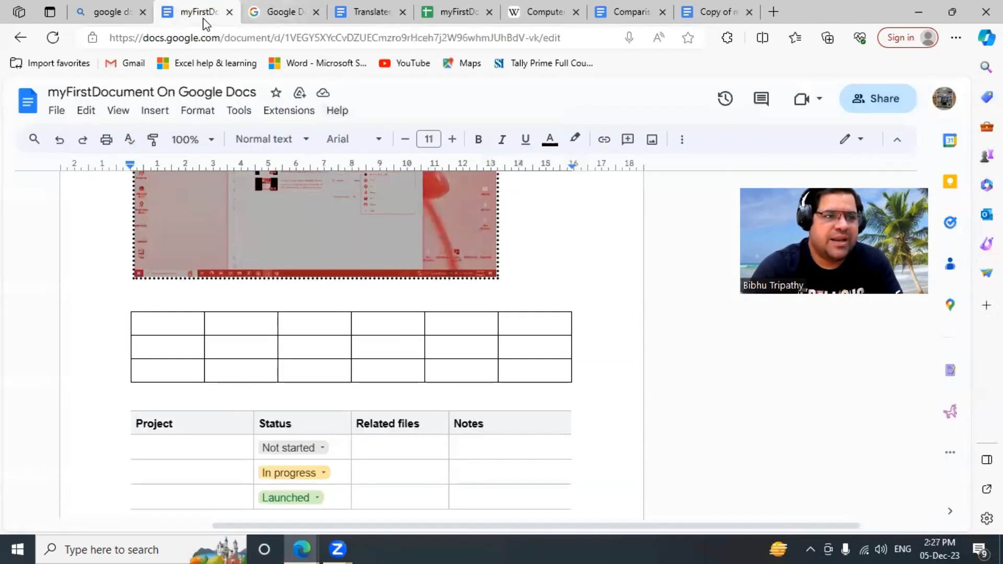
{"action": "left_click", "coordinate": [337, 113]}
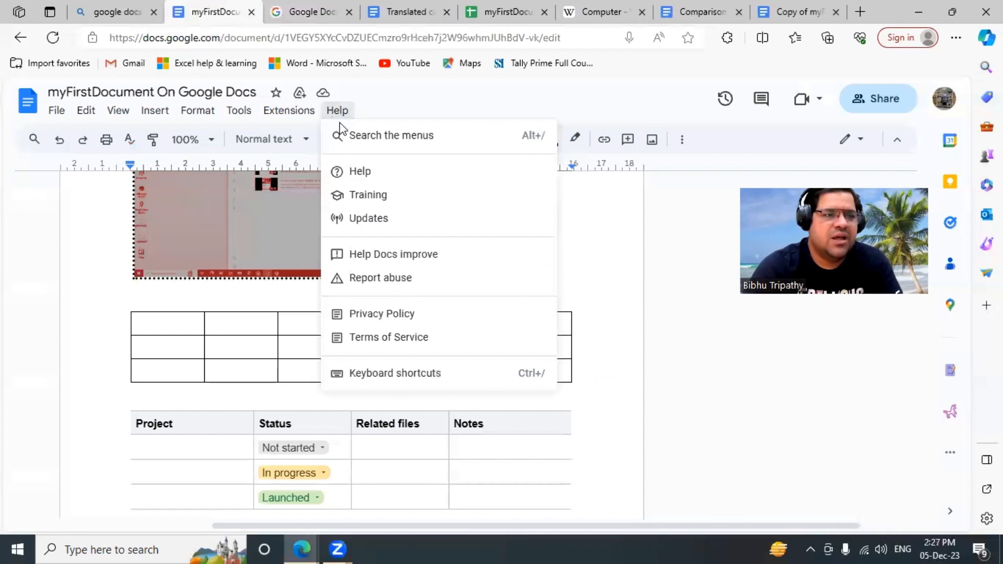
{"action": "left_click", "coordinate": [403, 374]}
{"action": "scroll", "coordinate": [562, 258], "scroll_direction": "down", "scroll_amount": 15}
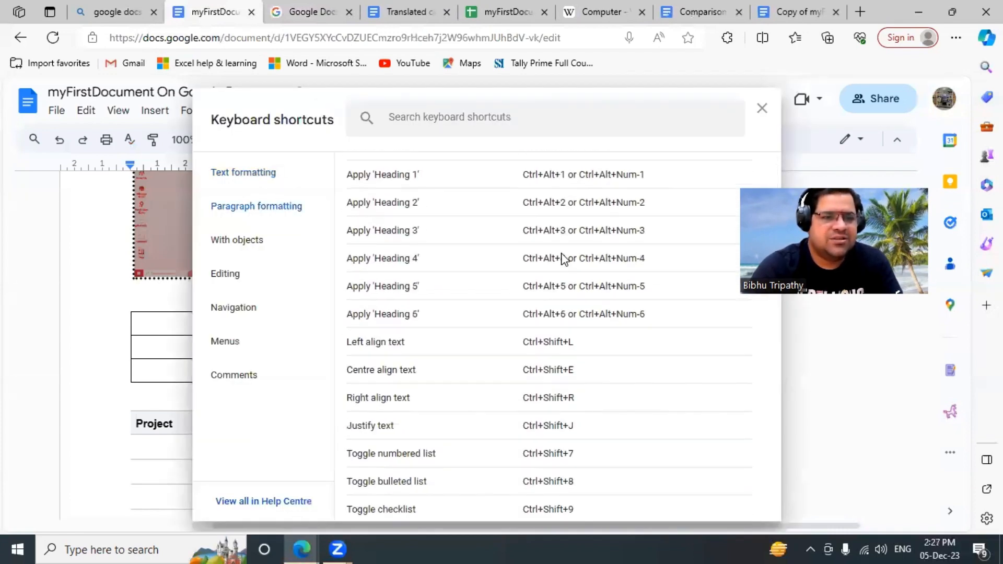
{"action": "scroll", "coordinate": [563, 258], "scroll_direction": "down", "scroll_amount": 12}
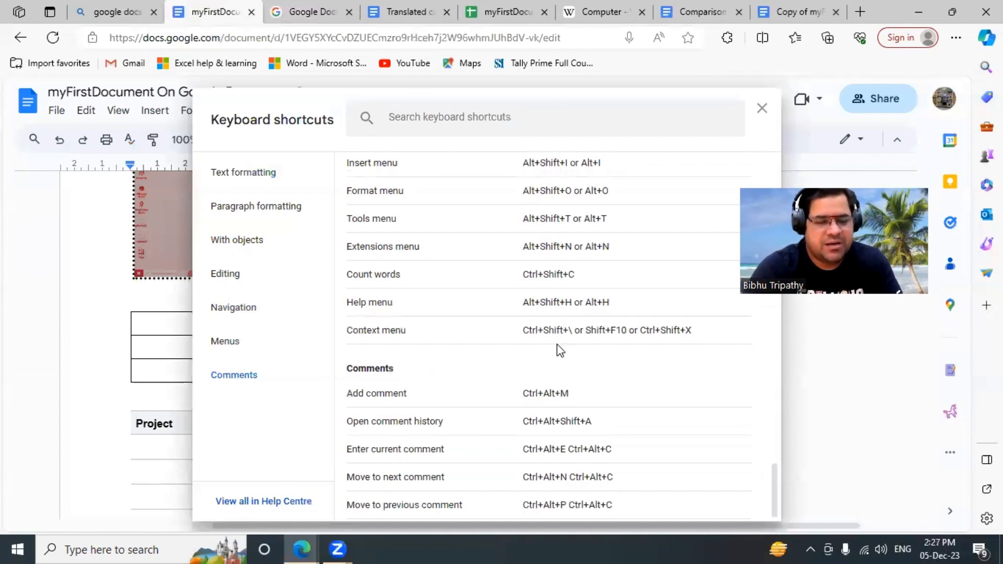
{"action": "scroll", "coordinate": [533, 339], "scroll_direction": "up", "scroll_amount": 15}
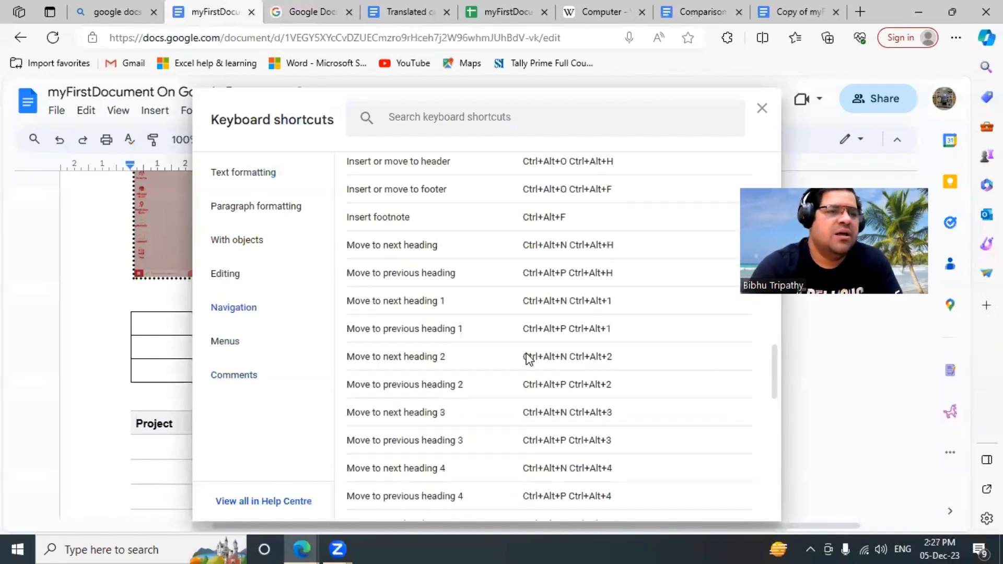
{"action": "scroll", "coordinate": [528, 358], "scroll_direction": "up", "scroll_amount": 10}
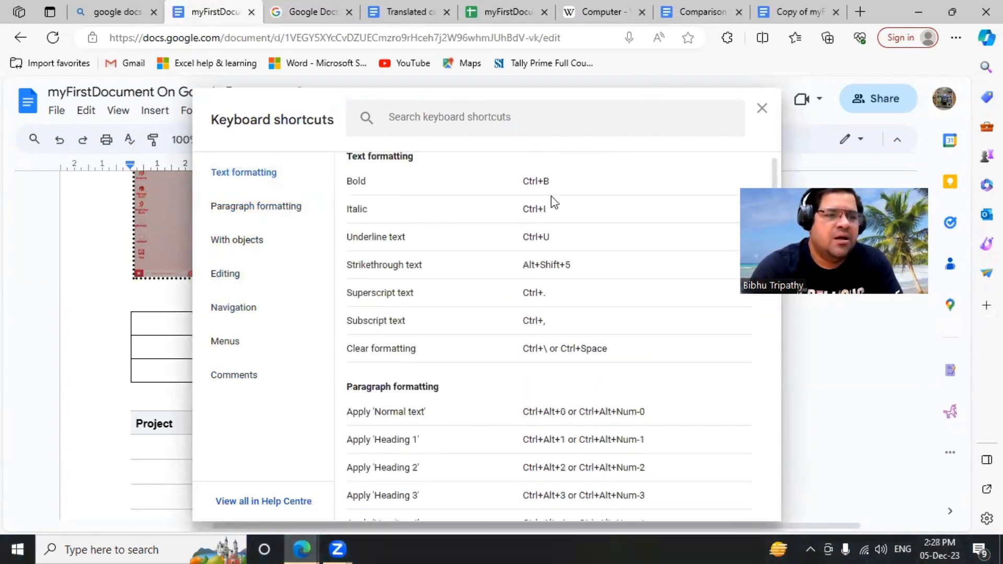
{"action": "left_click", "coordinate": [761, 109]}
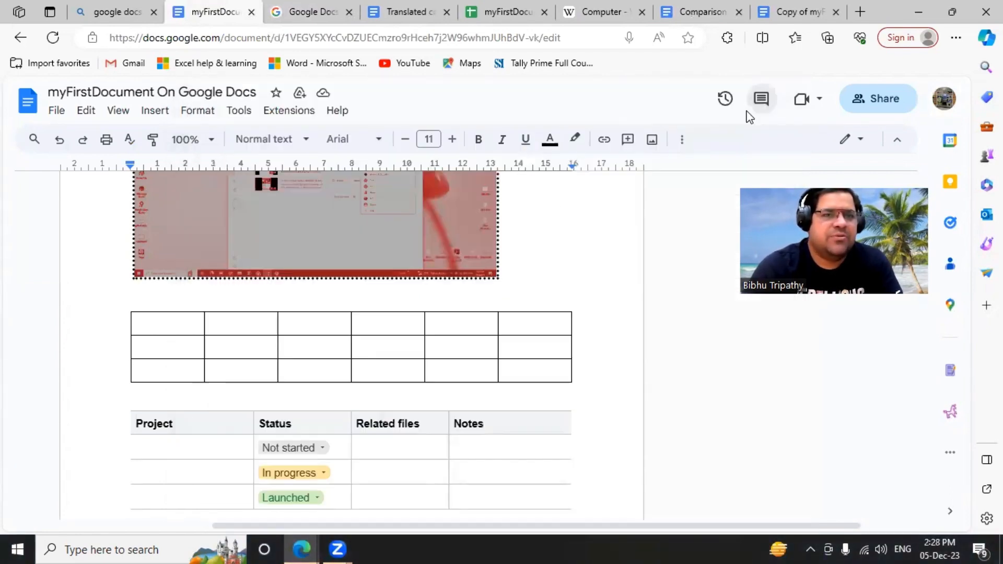
Reopen the keyboard shortcuts list, review its categories from text and paragraph formatting through navigation, menus and comments, and close it.
{"action": "left_click", "coordinate": [335, 112]}
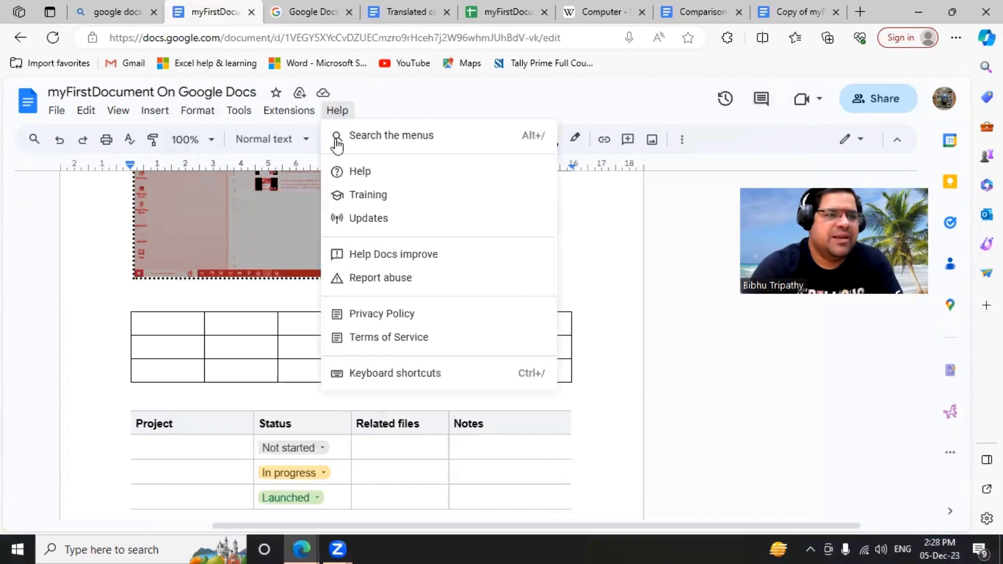
{"action": "left_click", "coordinate": [387, 371]}
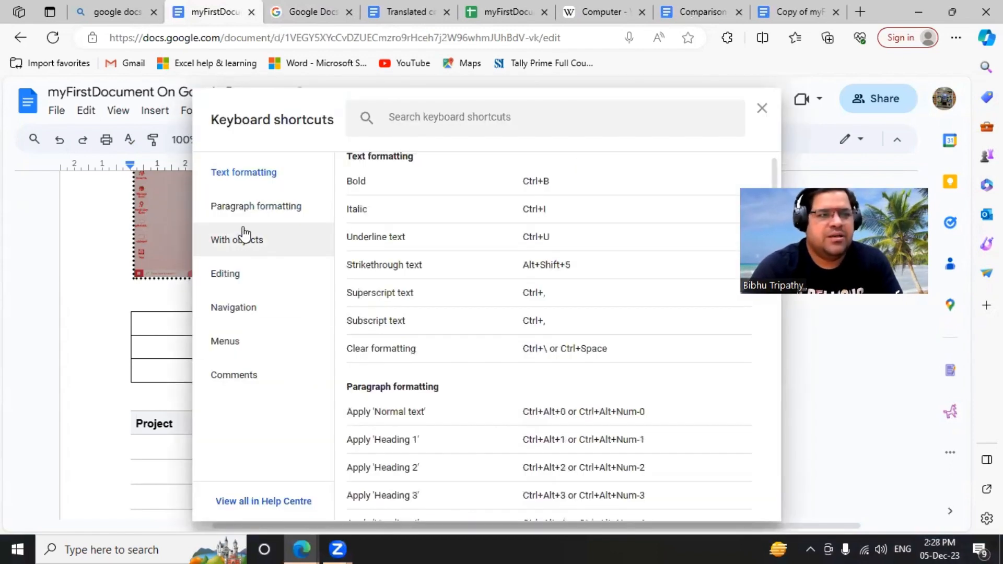
{"action": "scroll", "coordinate": [503, 291], "scroll_direction": "down", "scroll_amount": 6}
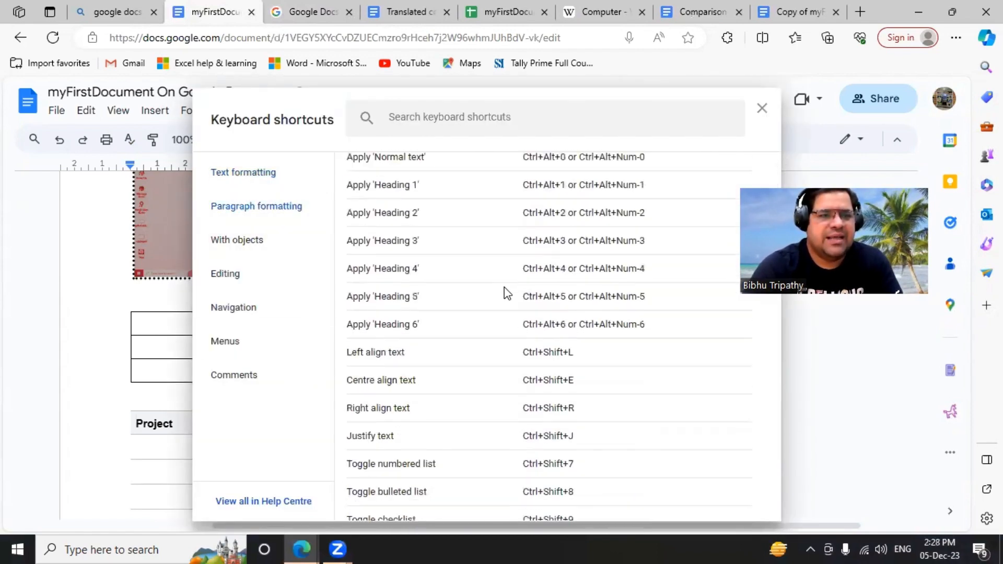
{"action": "left_click", "coordinate": [235, 215]}
{"action": "scroll", "coordinate": [502, 251], "scroll_direction": "down", "scroll_amount": 5}
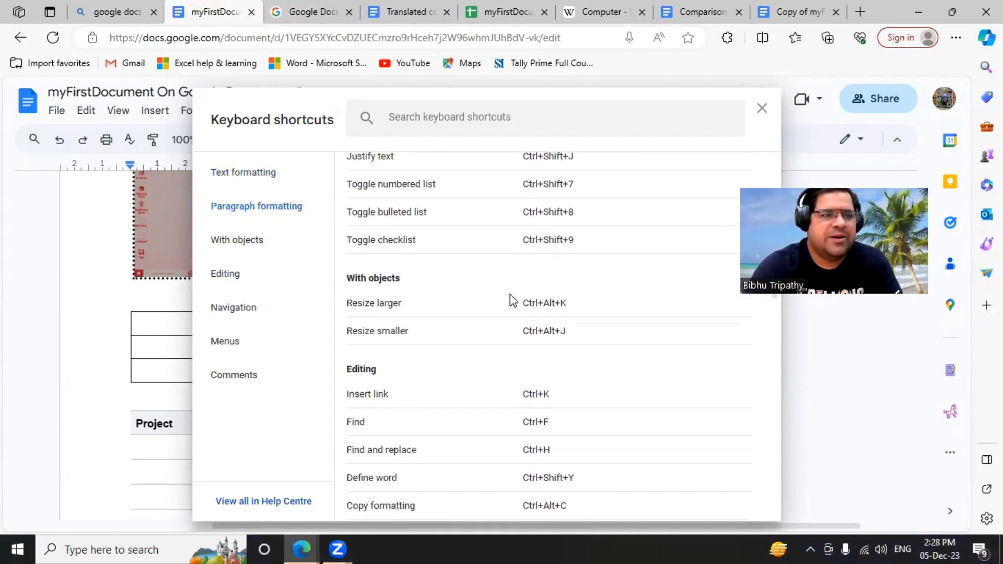
{"action": "left_click", "coordinate": [240, 251]}
{"action": "scroll", "coordinate": [538, 251], "scroll_direction": "down", "scroll_amount": 5}
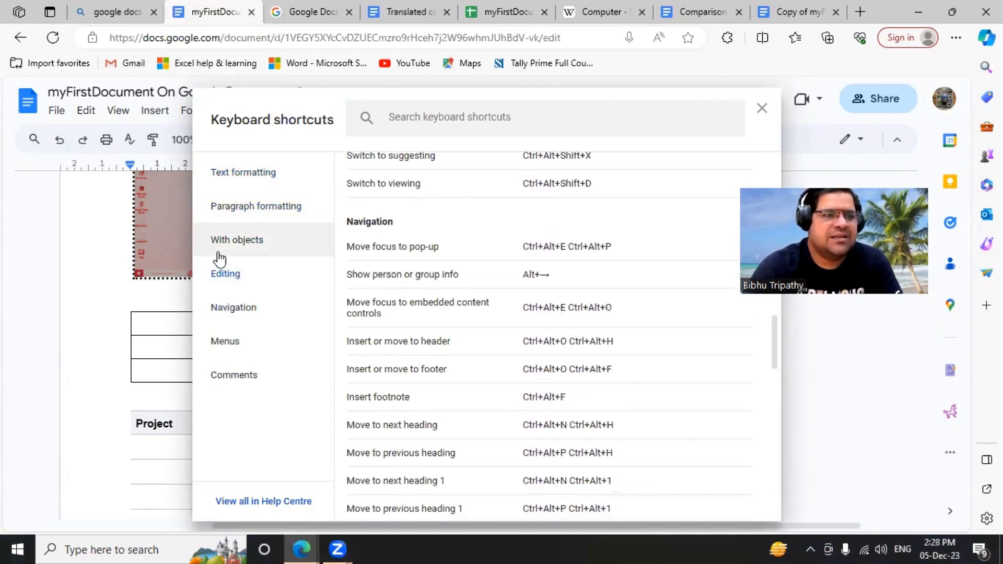
{"action": "scroll", "coordinate": [471, 276], "scroll_direction": "down", "scroll_amount": 12}
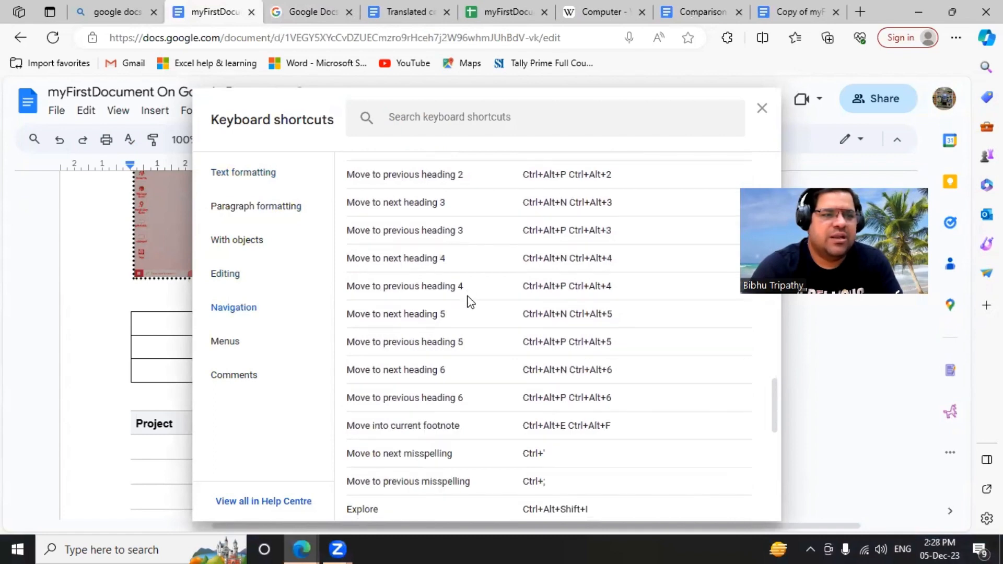
{"action": "scroll", "coordinate": [481, 303], "scroll_direction": "down", "scroll_amount": 4}
{"action": "scroll", "coordinate": [553, 329], "scroll_direction": "up", "scroll_amount": 2}
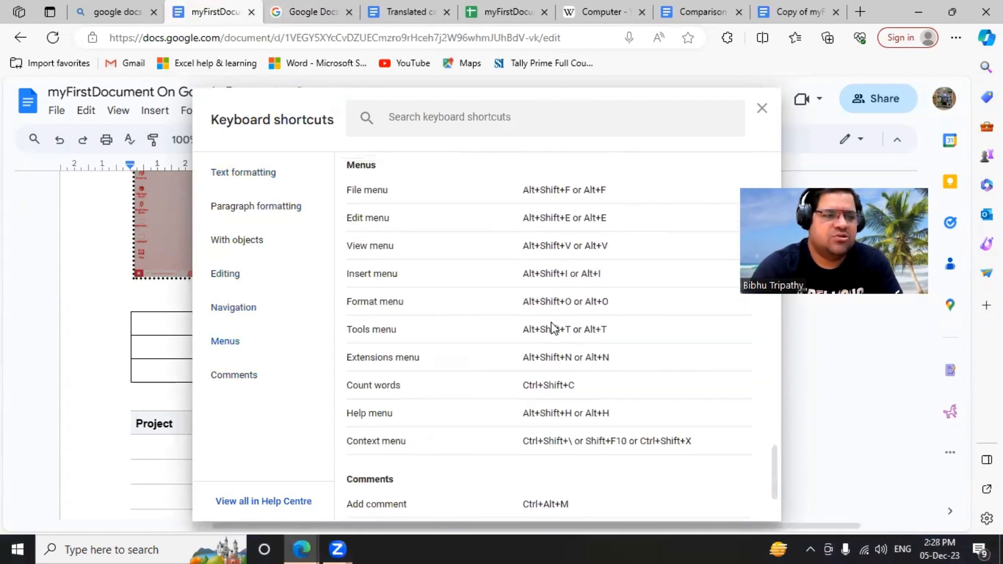
{"action": "scroll", "coordinate": [549, 334], "scroll_direction": "down", "scroll_amount": 1}
{"action": "scroll", "coordinate": [544, 335], "scroll_direction": "down", "scroll_amount": 1}
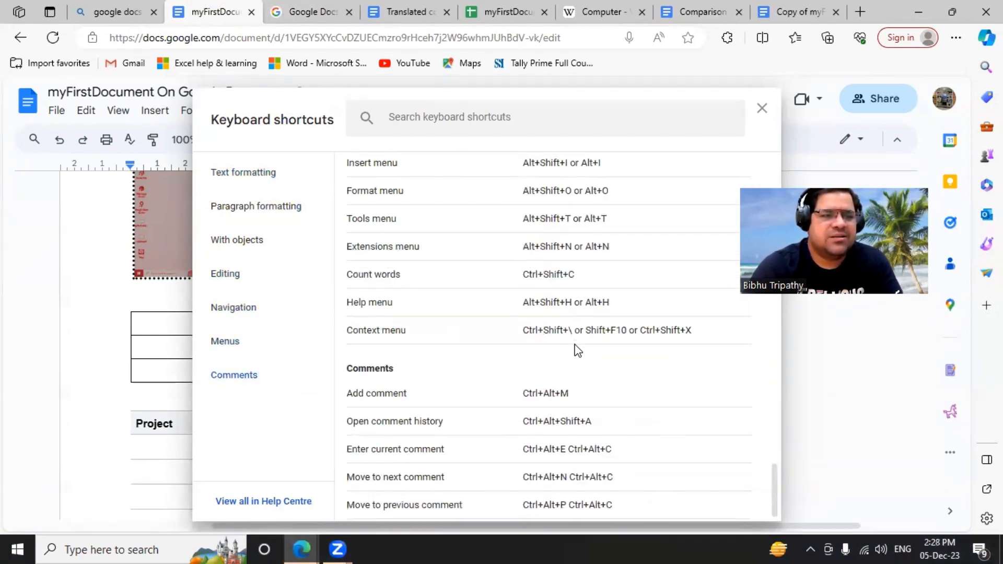
{"action": "left_click", "coordinate": [762, 108]}
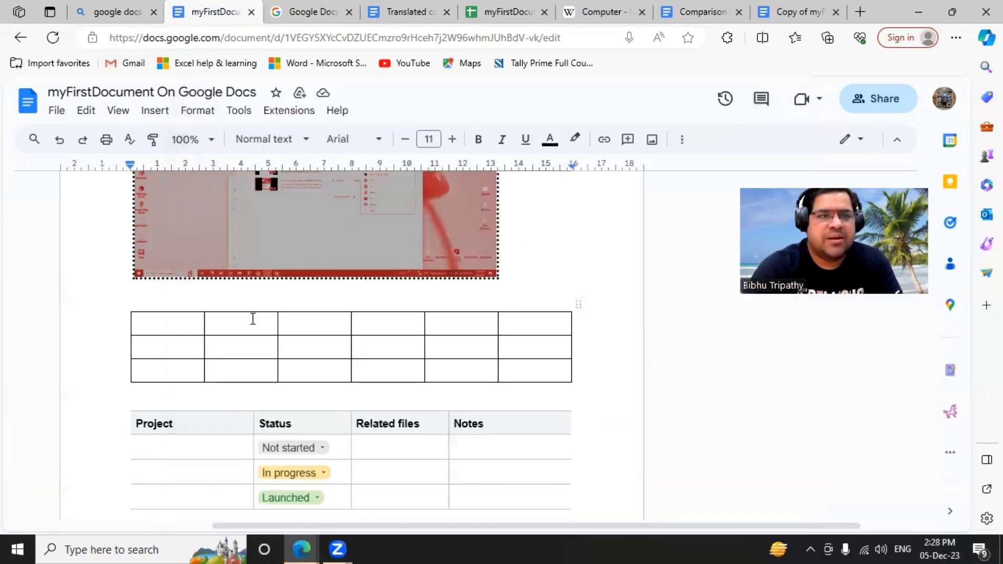
{"action": "left_click", "coordinate": [339, 111]}
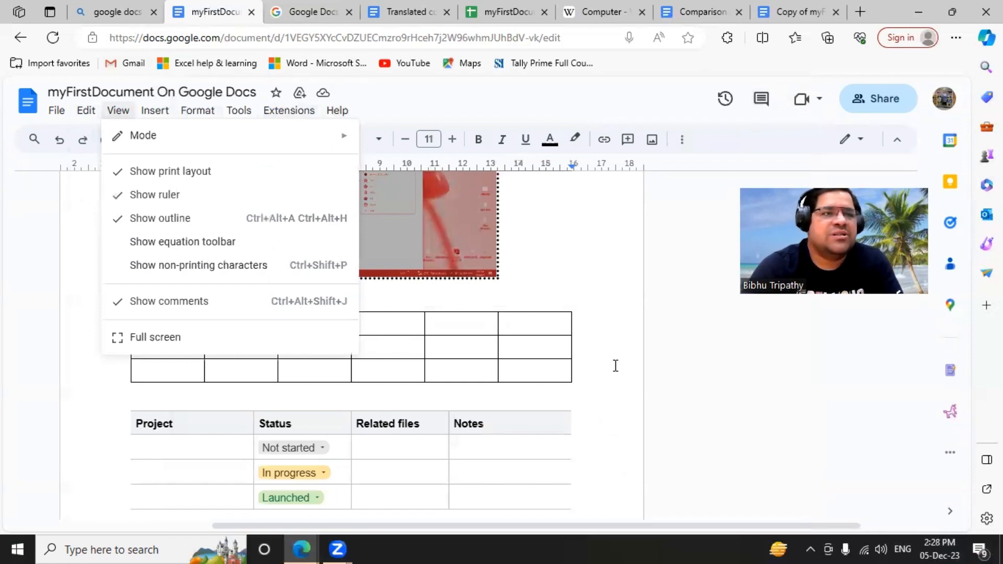
{"action": "left_click", "coordinate": [686, 328]}
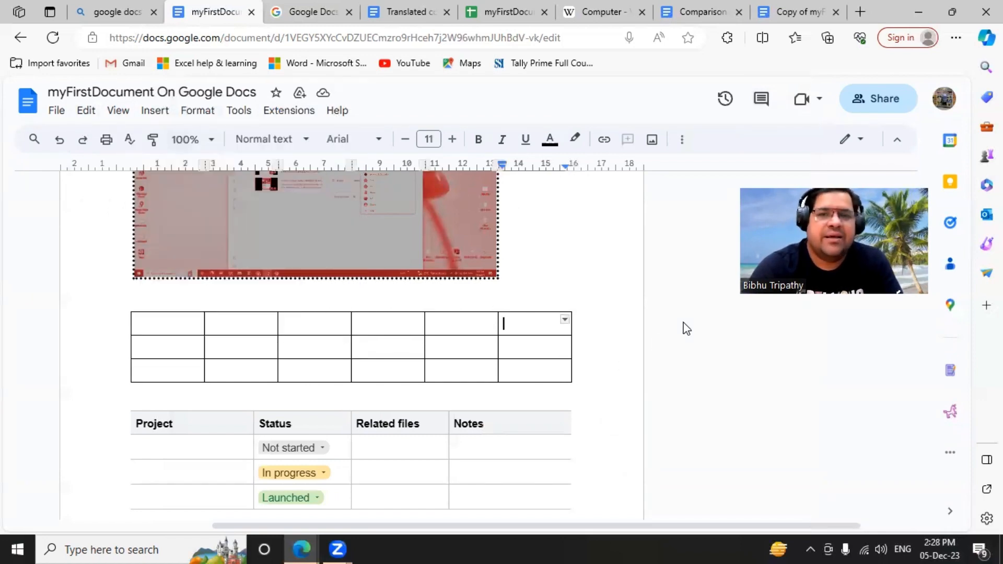